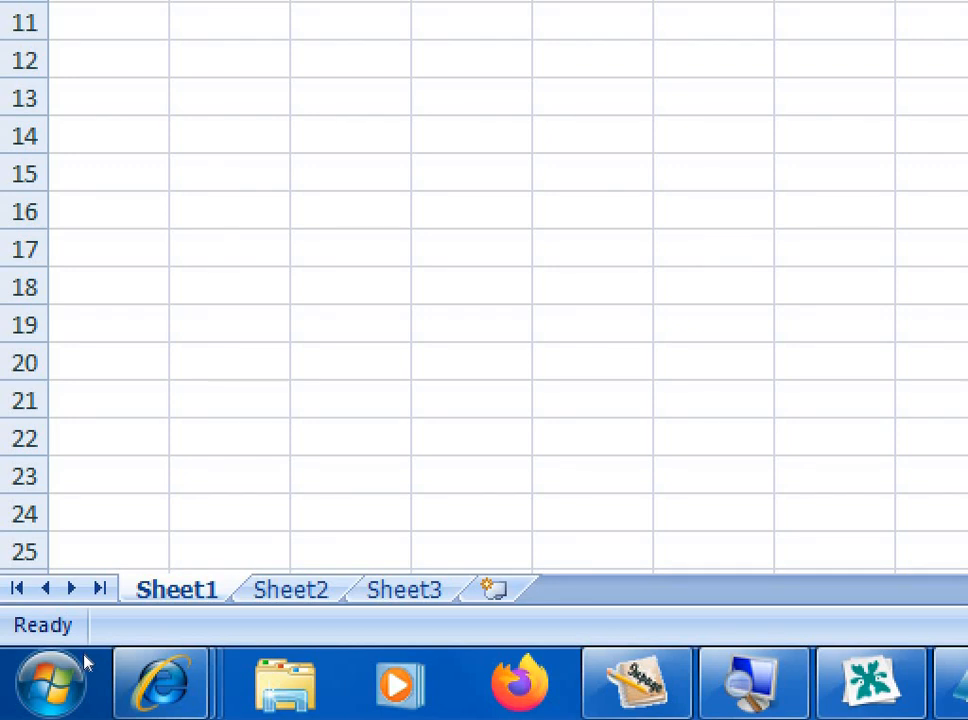
- Rename the Sheet1 worksheet as Main and the Sheet2 worksheet as Jan
right_click(170, 588)
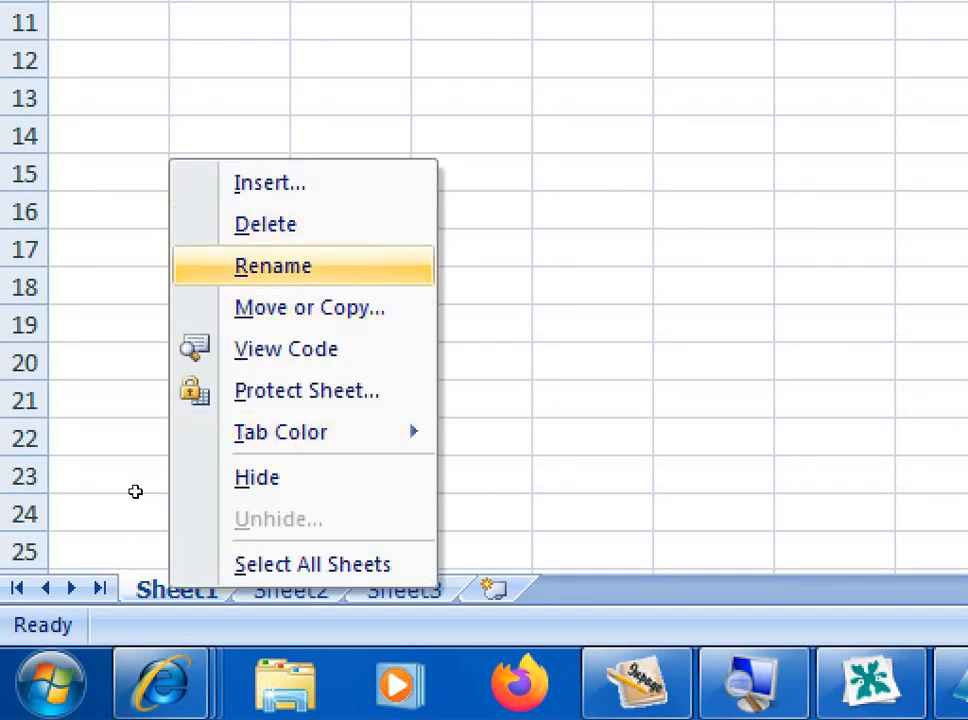
click(273, 266)
text(Main)
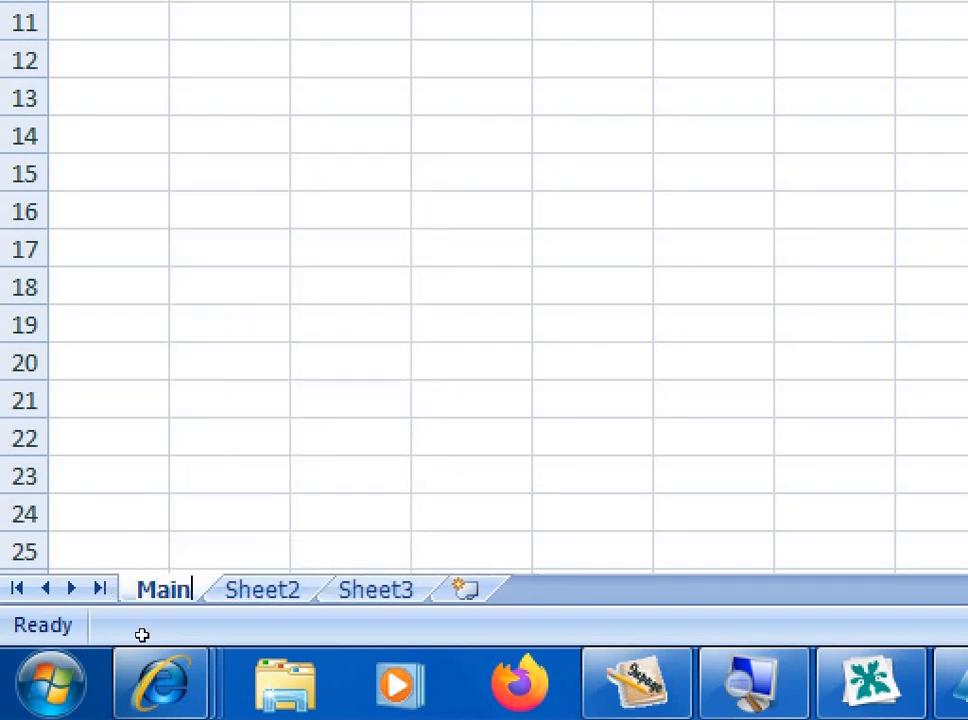
click(262, 589)
right_click(262, 589)
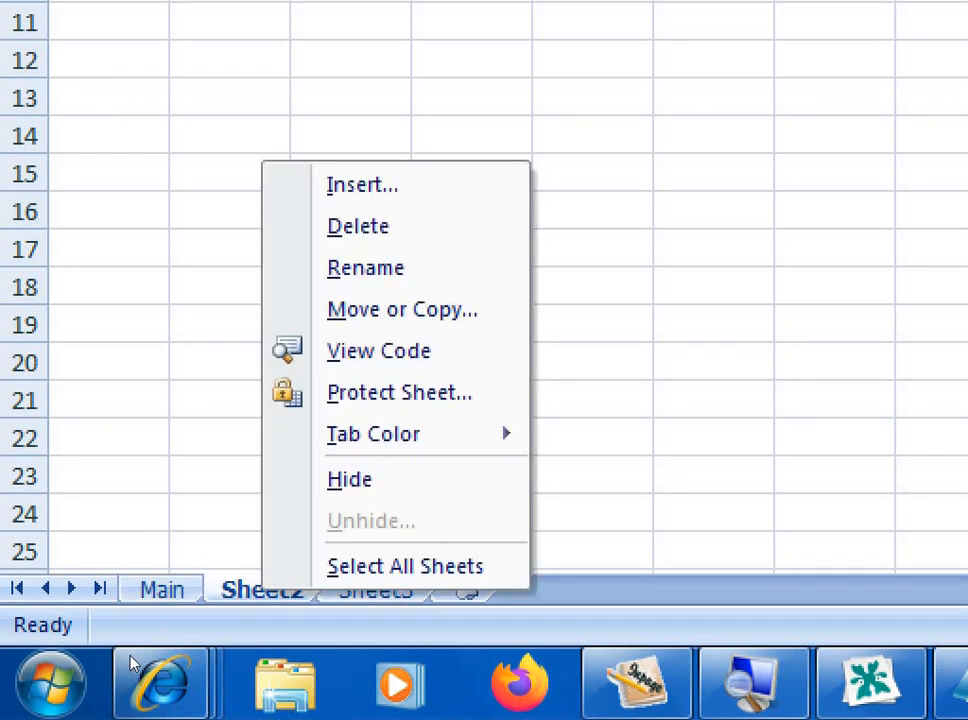
click(365, 268)
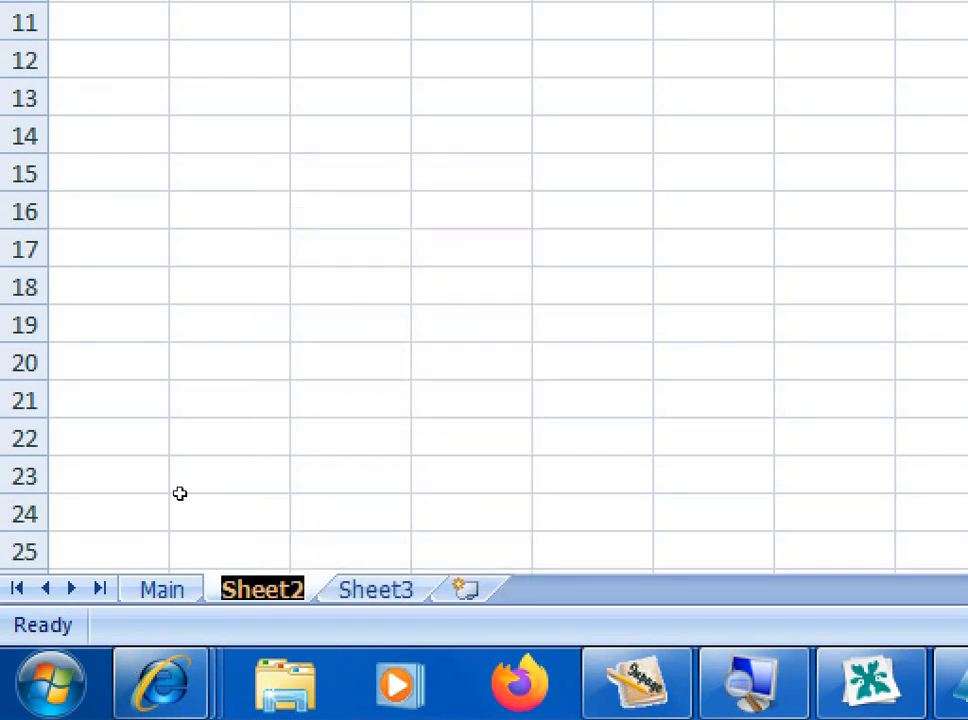
text(Jan)
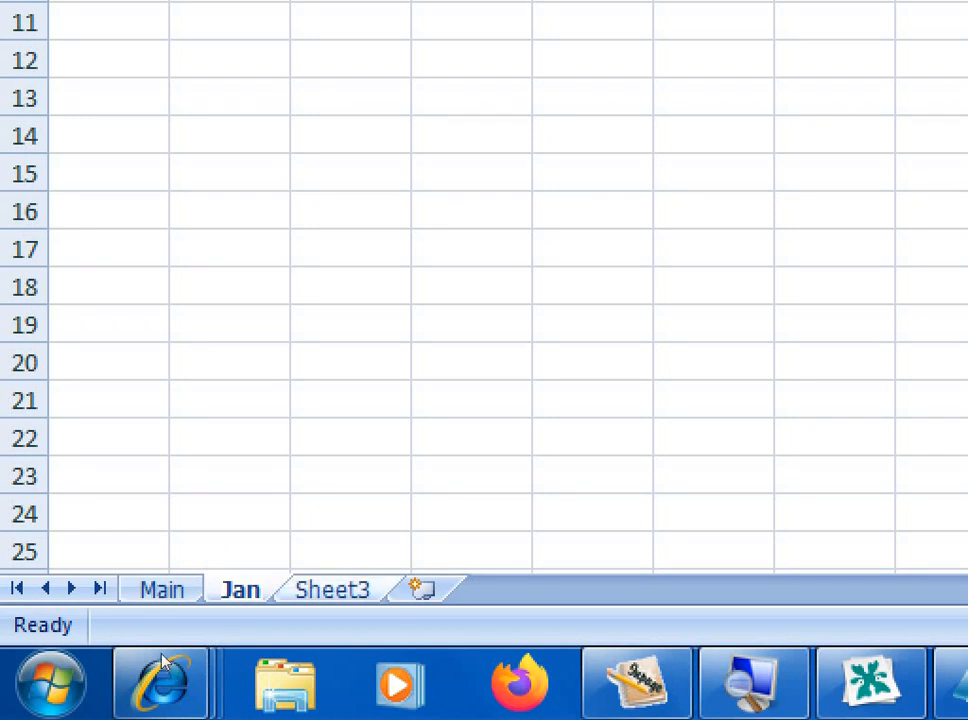
- Rename the Sheet3 worksheet as Feb
click(325, 588)
right_click(325, 588)
key(Return)
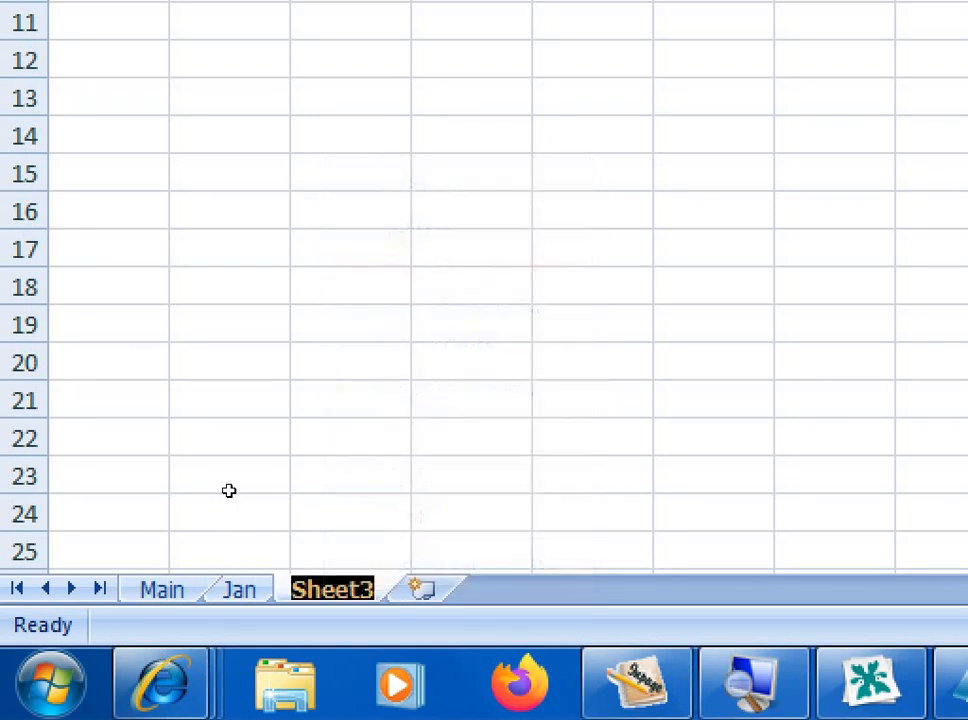
text(Feb)
key(Return)
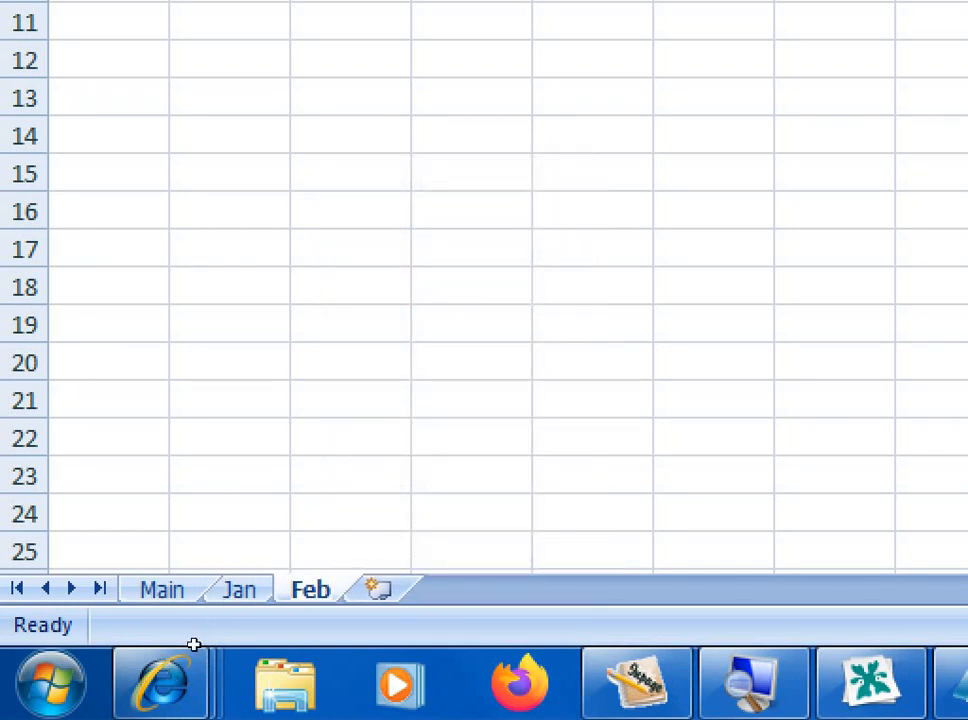
- Add a new worksheet after Feb and name it Mar
key(shift+F11)
right_click(367, 586)
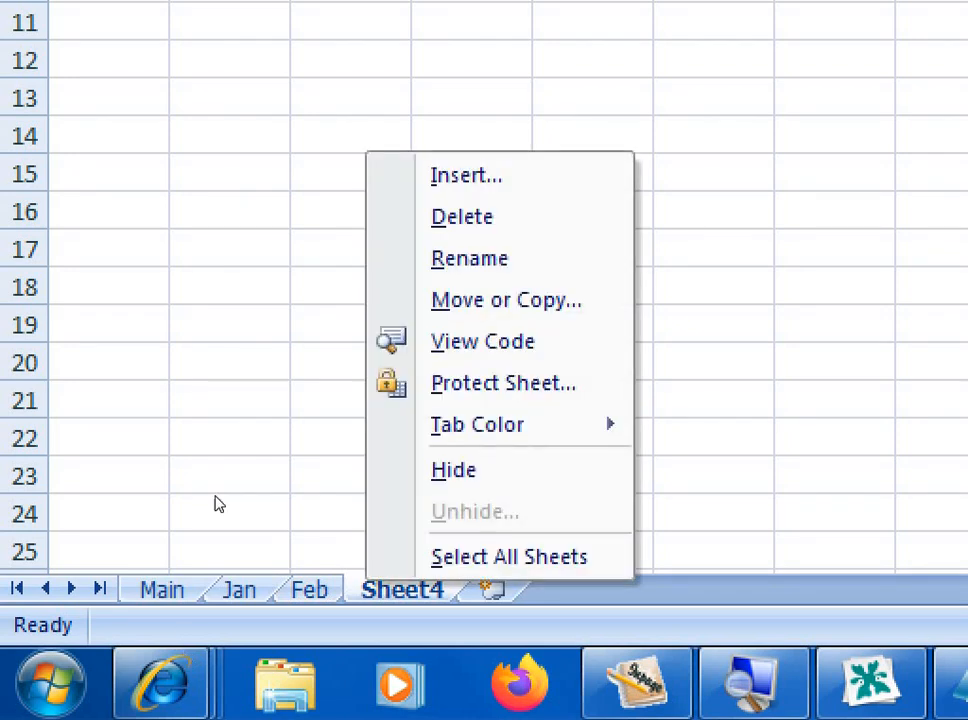
click(440, 260)
text(Mar)
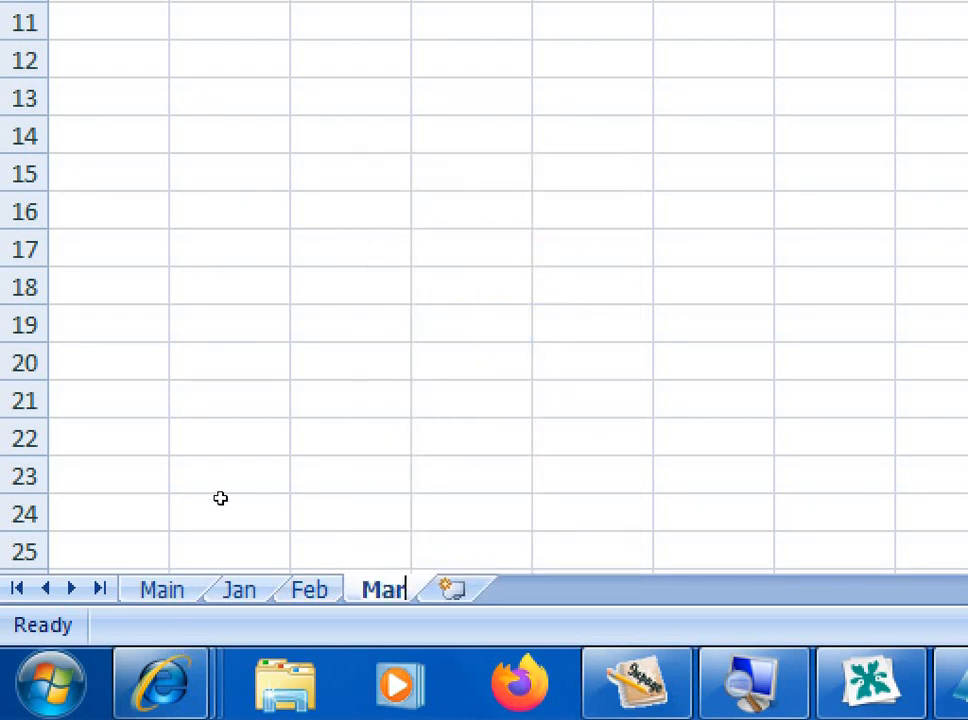
key(Return)
- Add another worksheet after Mar and name it April
key(shift+F11)
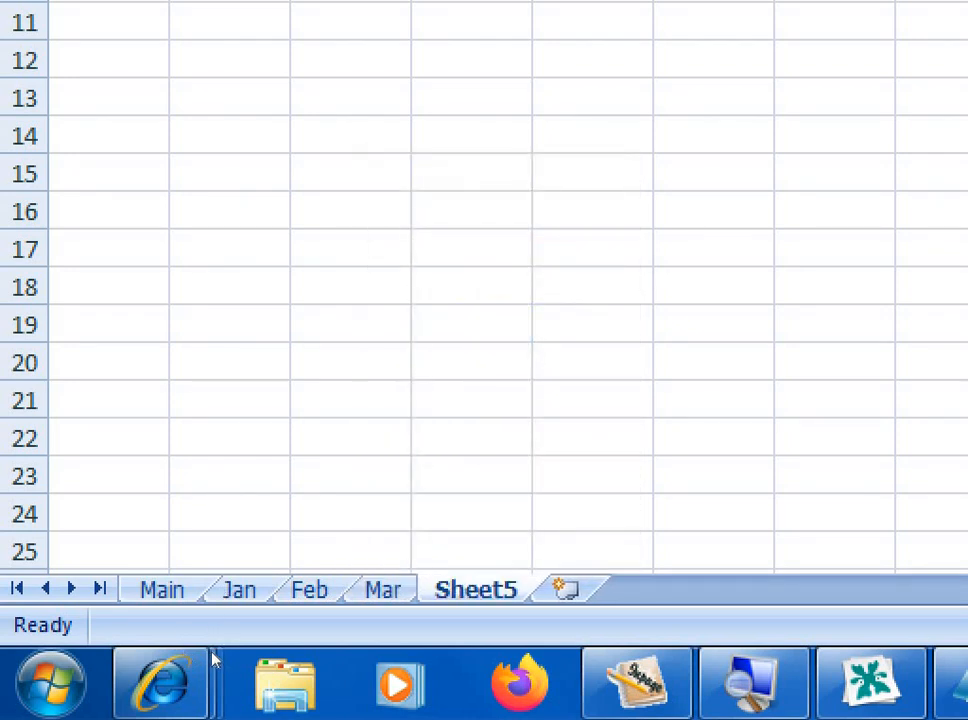
right_click(444, 586)
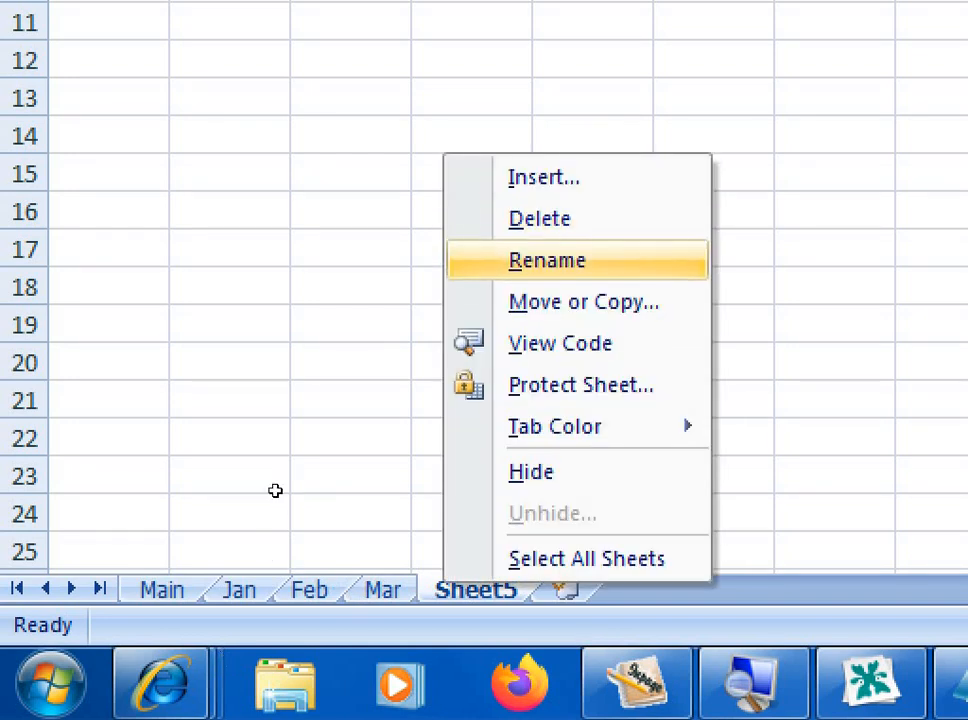
click(550, 261)
text(April)
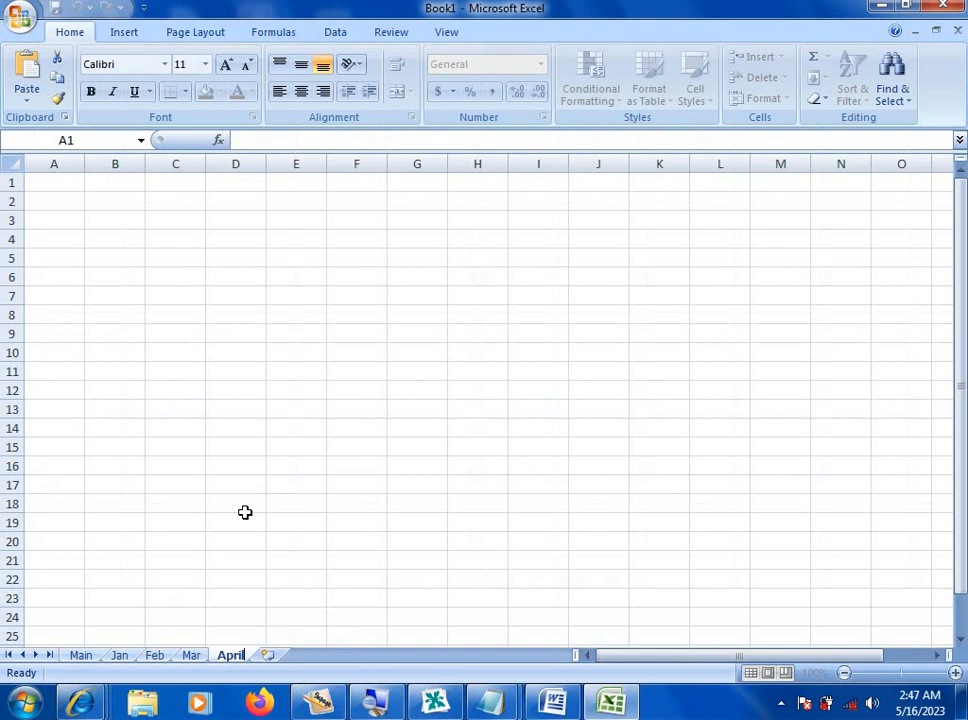
click(472, 324)
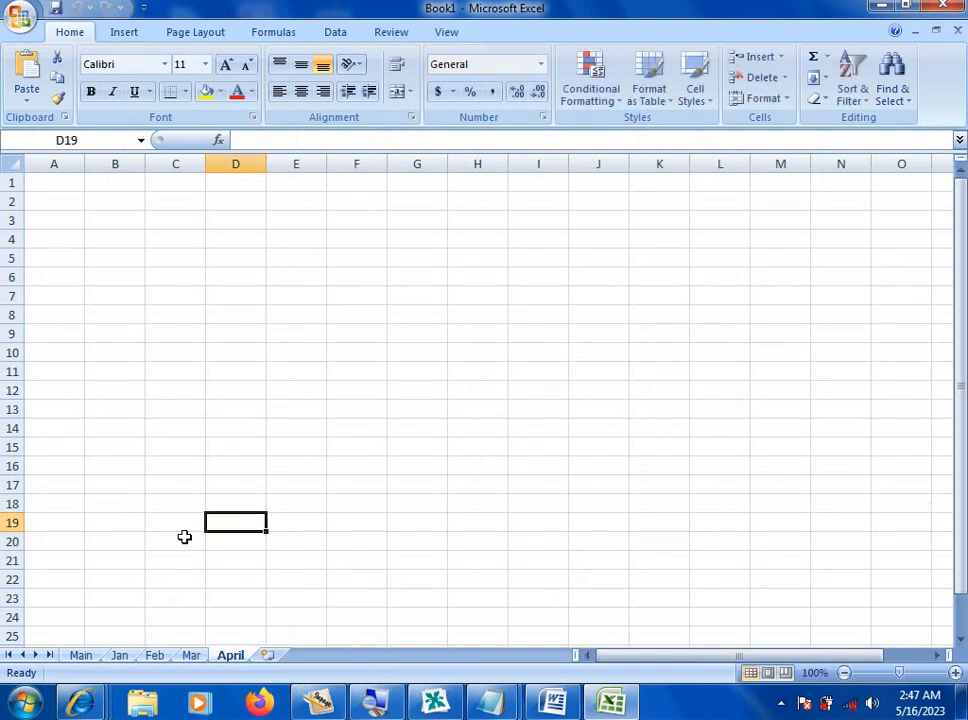
- On the Main sheet, draw a rounded rectangle about 0.56" high and 1.55" wide across columns I to K
click(80, 655)
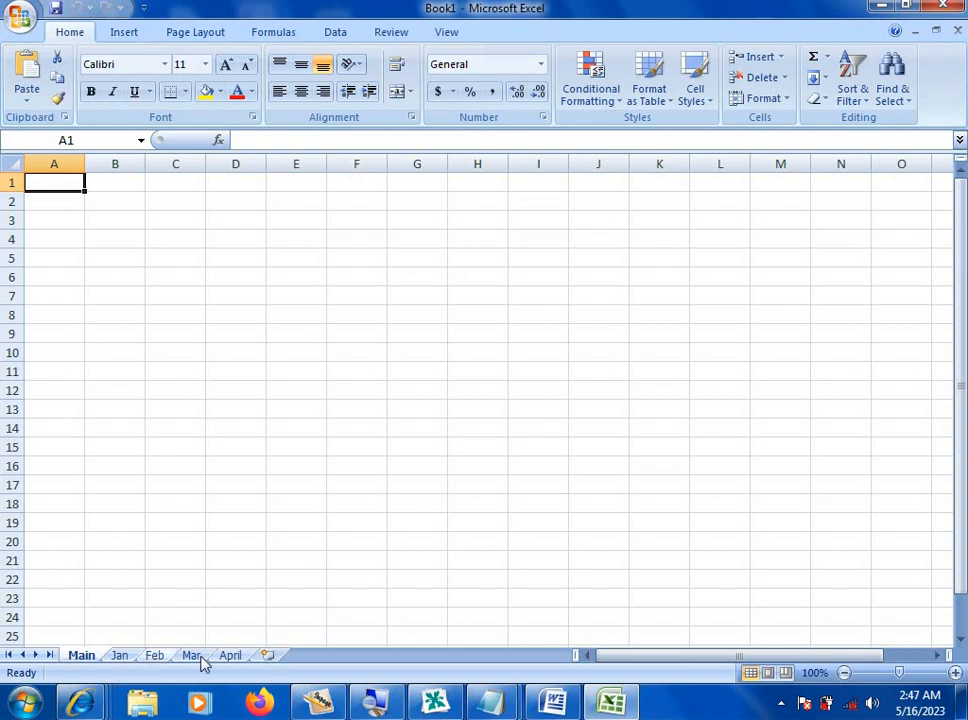
click(127, 36)
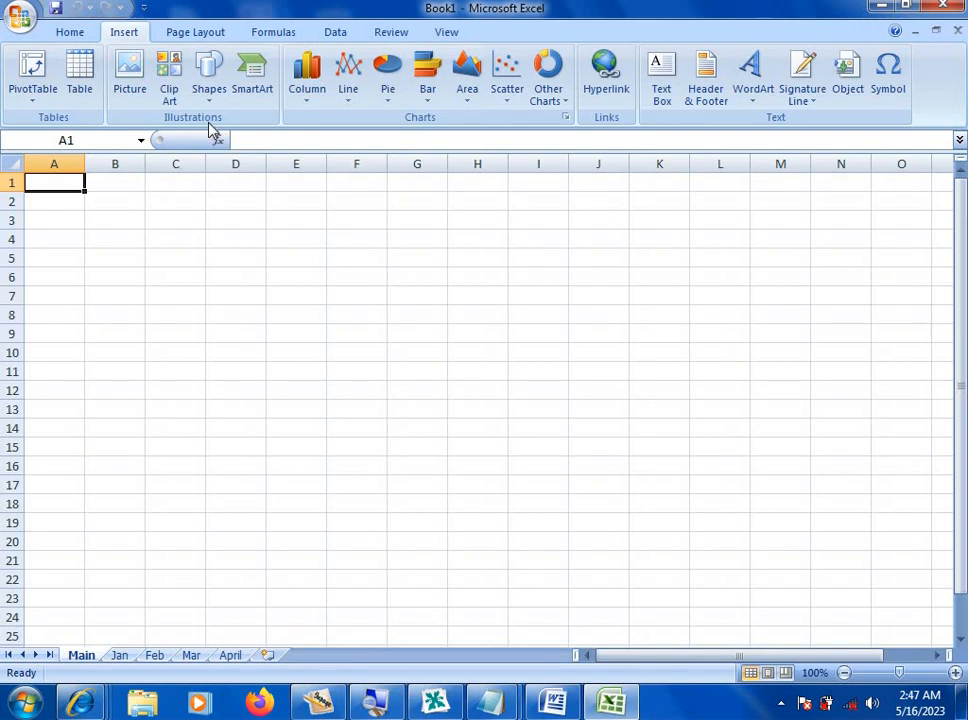
click(209, 90)
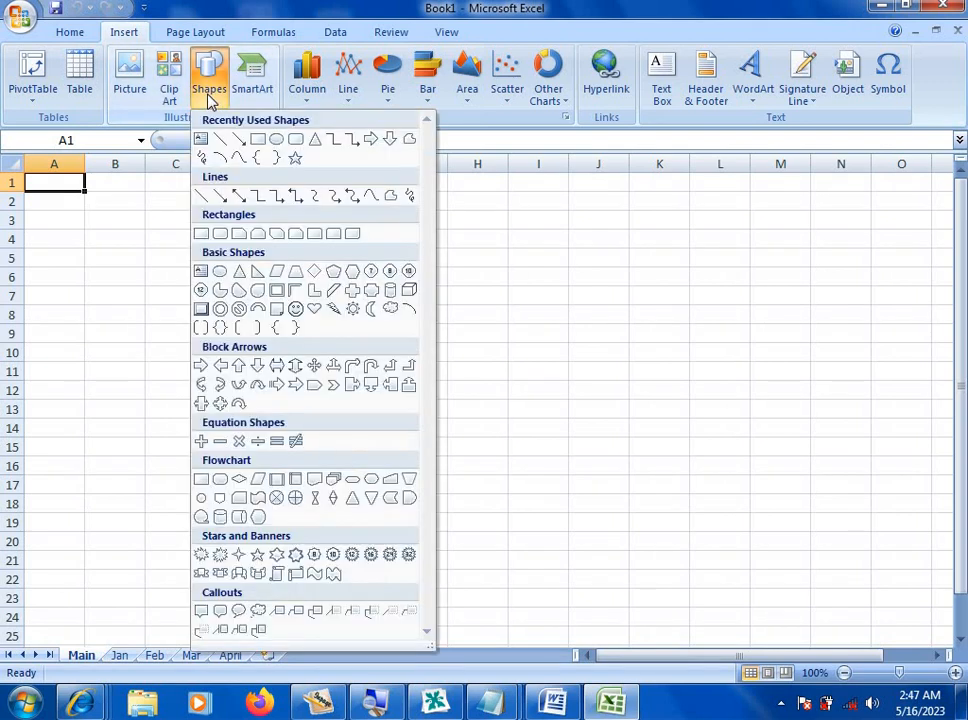
click(296, 139)
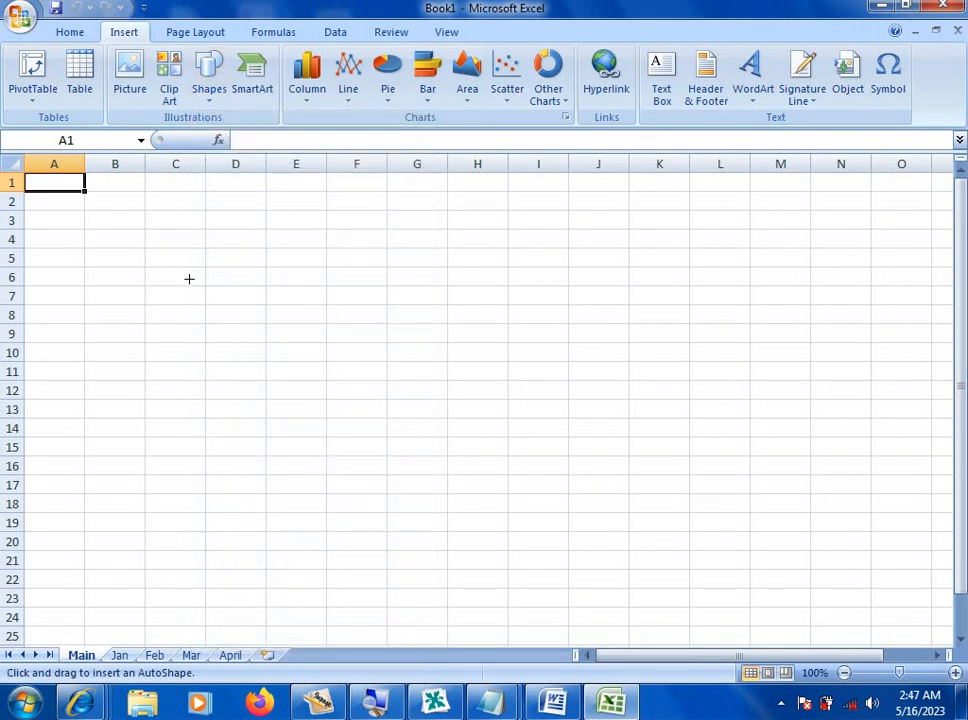
mouse_move(204, 270)
mouse_down()
mouse_move(259, 300)
mouse_move(313, 300)
mouse_move(333, 309)
mouse_move(337, 324)
mouse_move(599, 257)
mouse_move(688, 266)
mouse_up()
- Apply a red gradient shape style to the rounded rectangle and move it to columns C to E, around rows 6 to 9
click(348, 97)
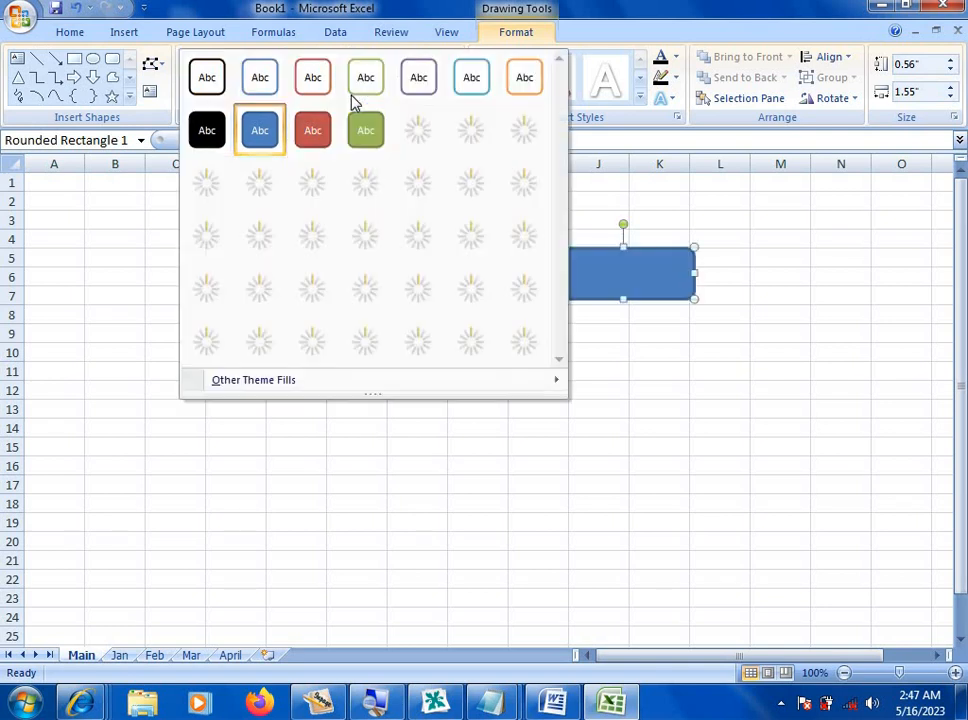
click(309, 295)
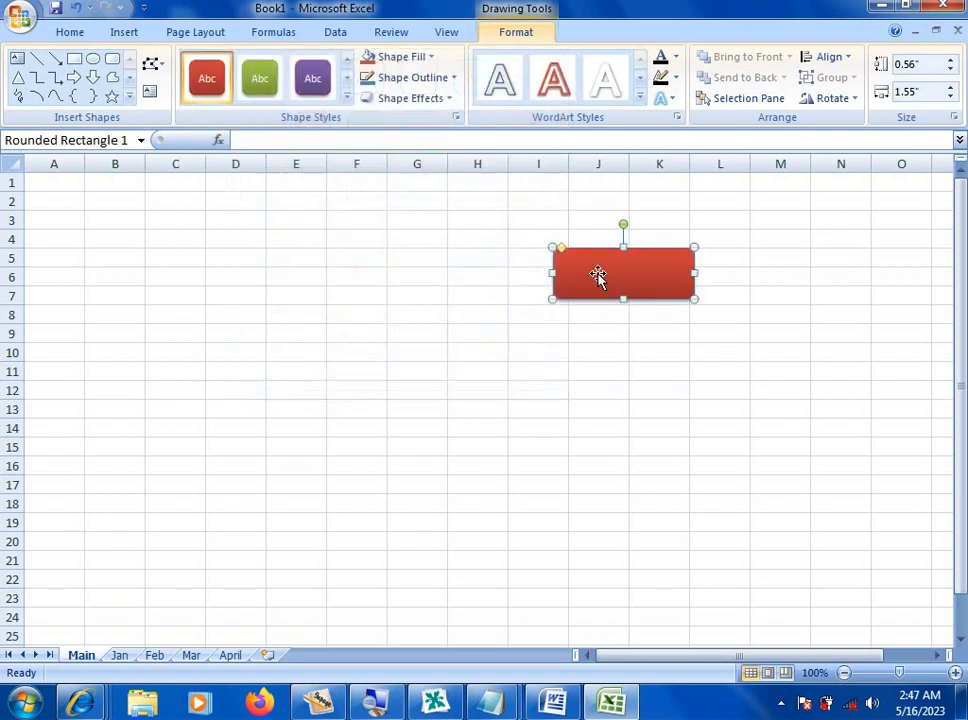
drag(598, 274, 202, 309)
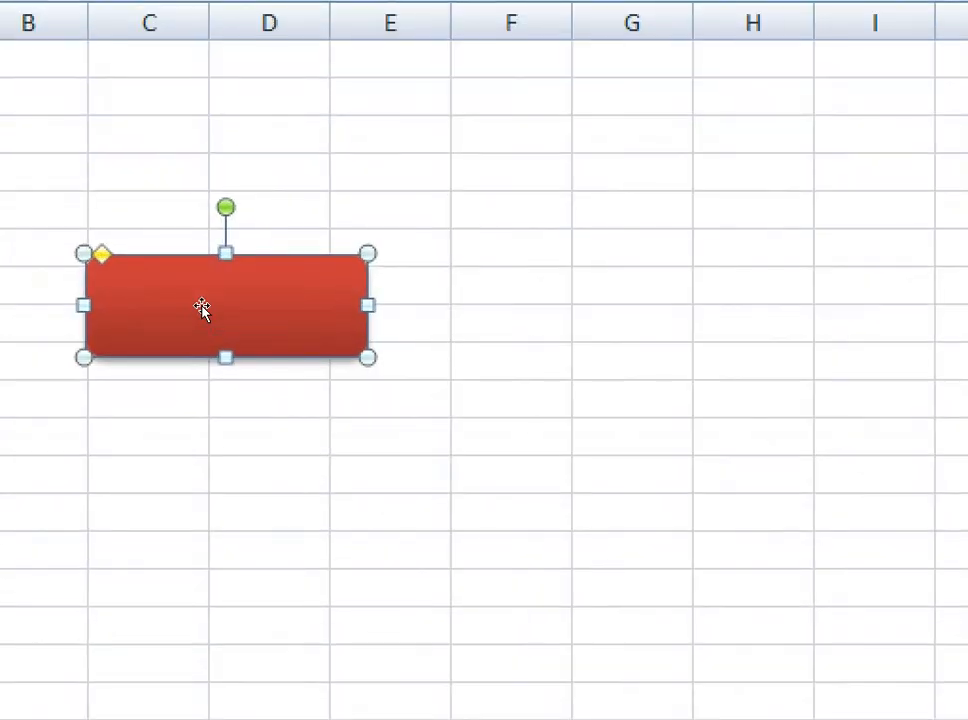
- Label the red rectangle Jan and format its text as 28 pt bold
text(J)
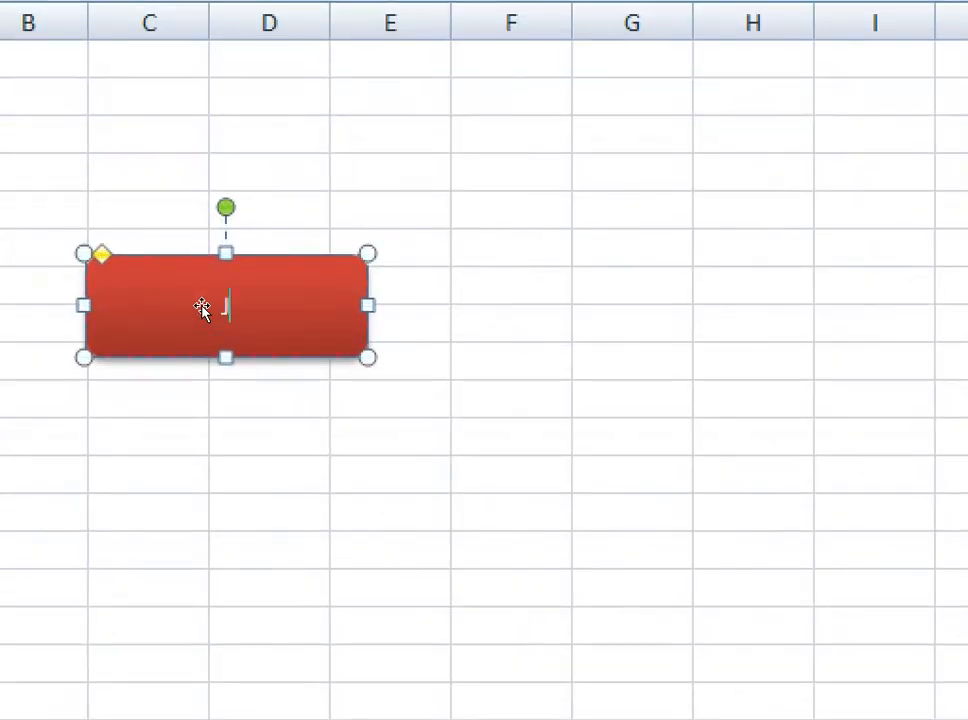
text(an)
double_click(226, 318)
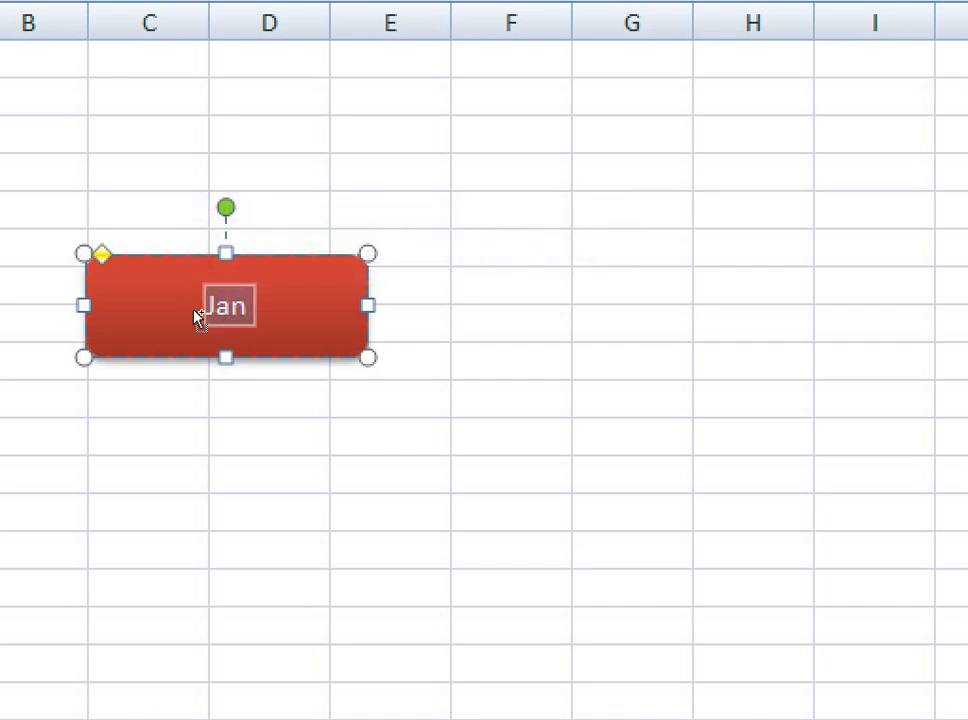
key(ctrl+shift+period)
key(ctrl+shift+period)
key(ctrl+shift+period)
key(ctrl+shift+period)
key(ctrl+shift+period)
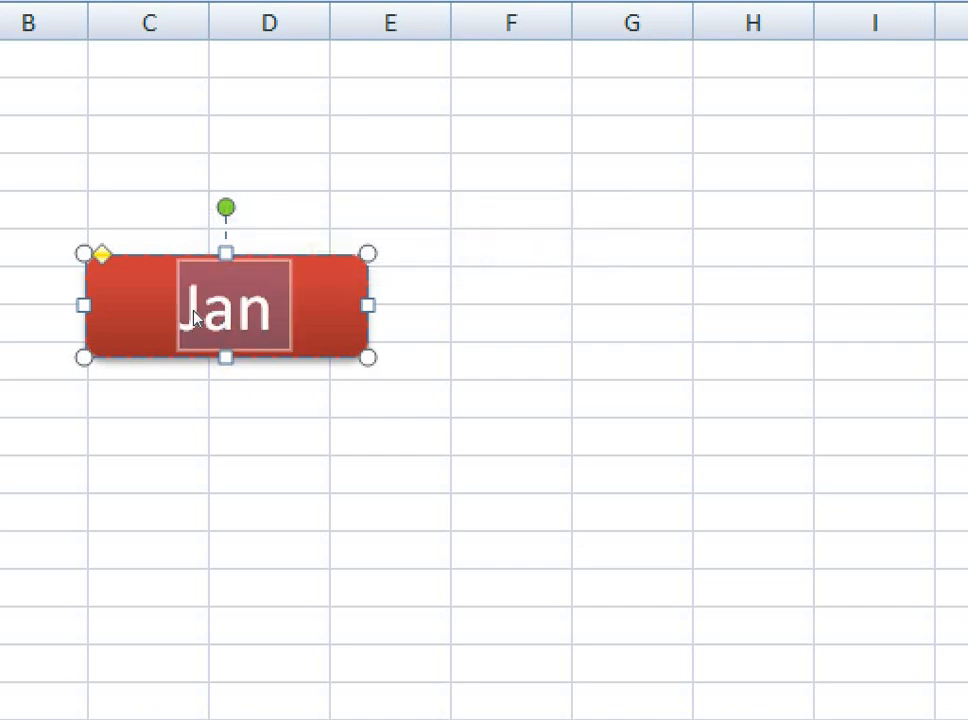
key(ctrl+b)
key(Escape)
key(Escape)
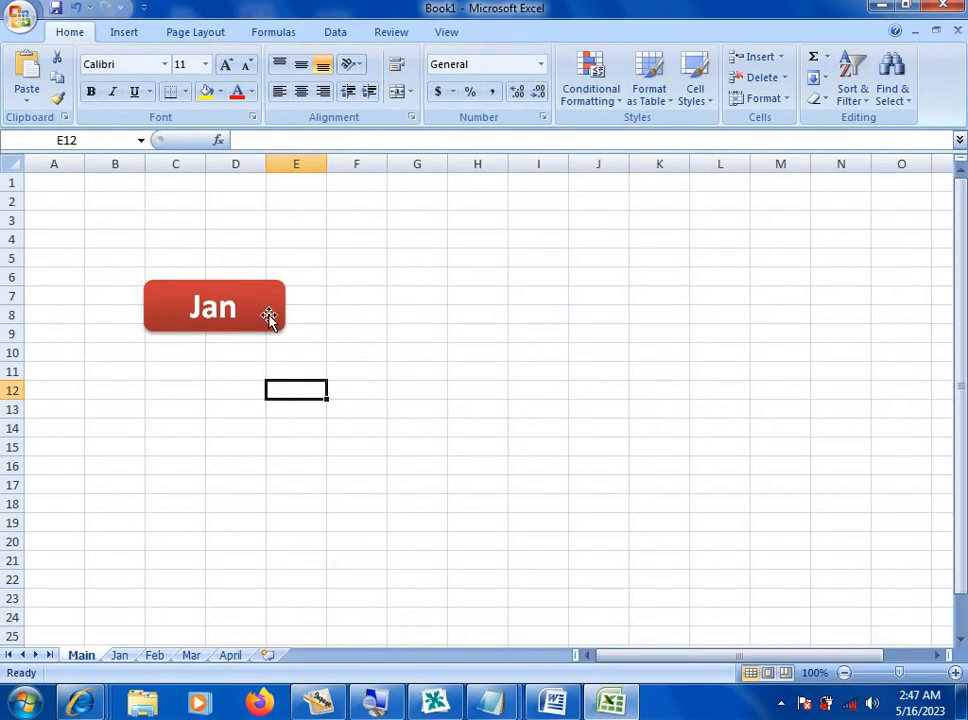
- Duplicate the Jan button three times to form an evenly spaced horizontal row of four
click(336, 329)
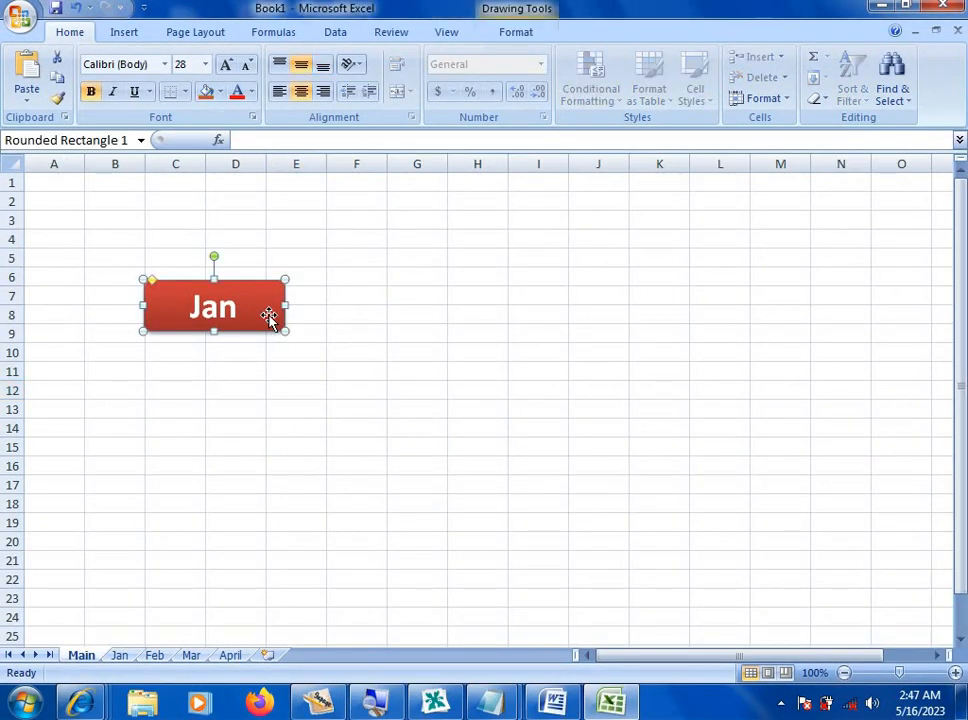
key(ctrl+d)
drag(272, 317, 412, 300)
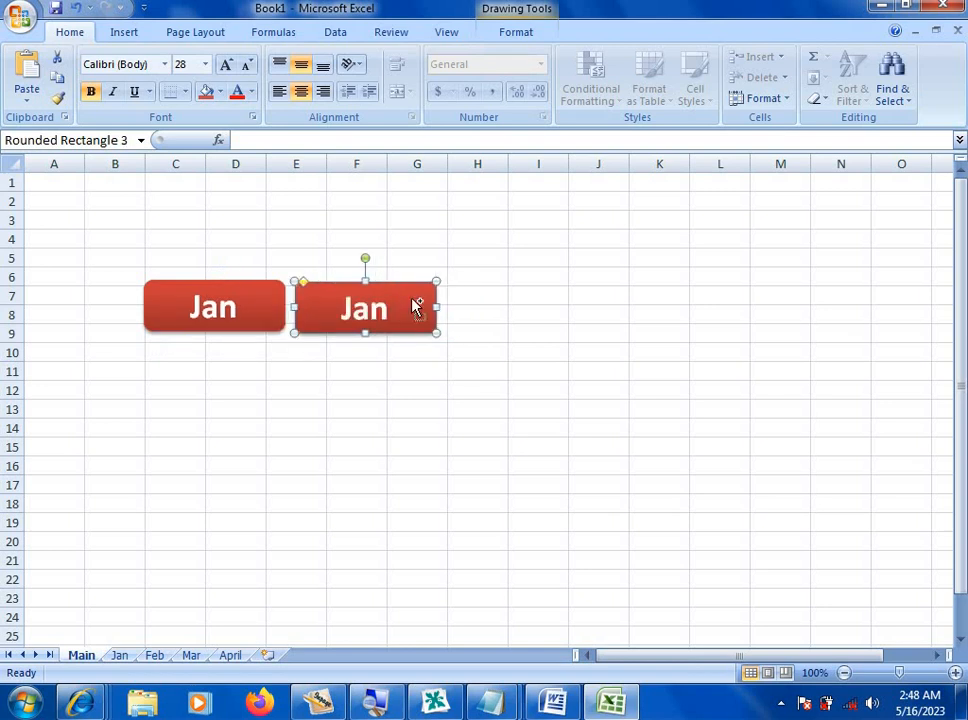
key(ctrl+d)
key(ctrl+d)
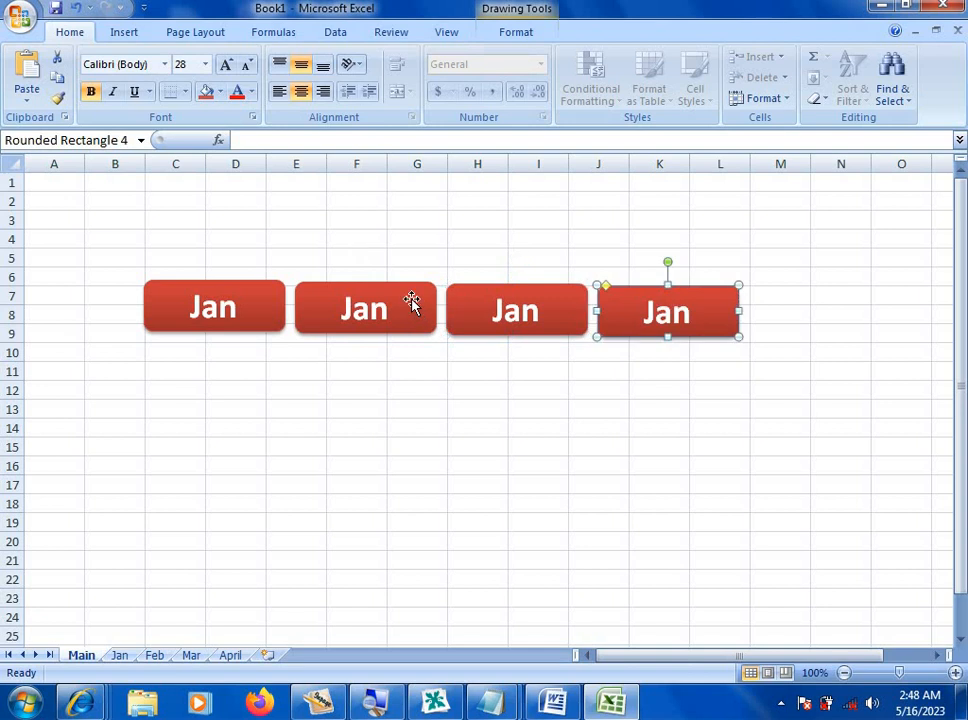
- Duplicate the Jan button to build a second row of four copies directly below the first row
click(717, 356)
click(705, 318)
key(ctrl+d)
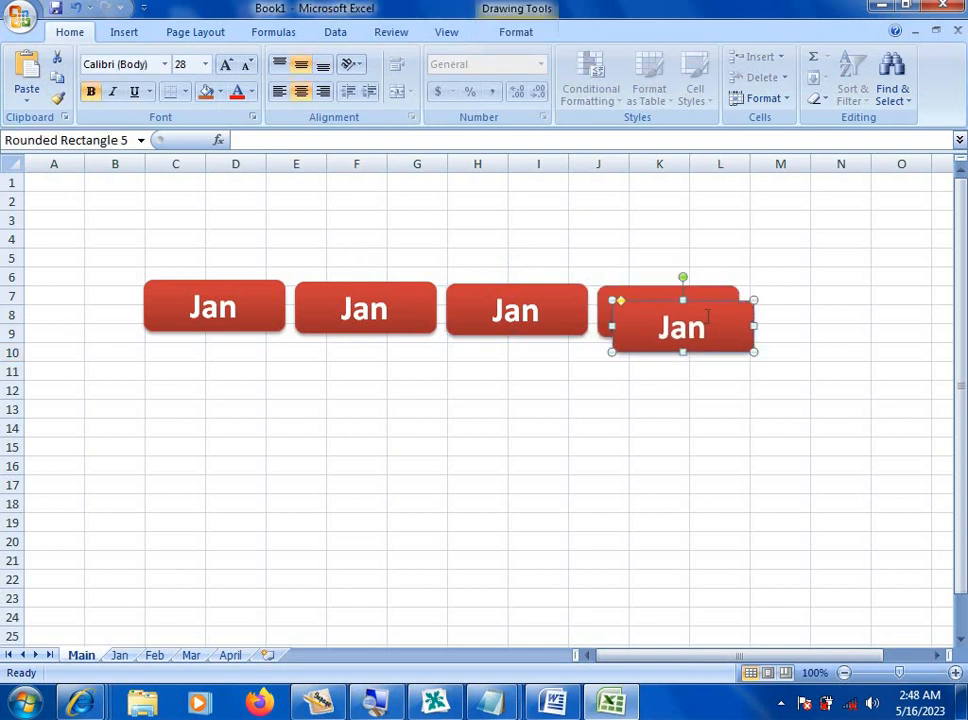
drag(707, 303, 238, 350)
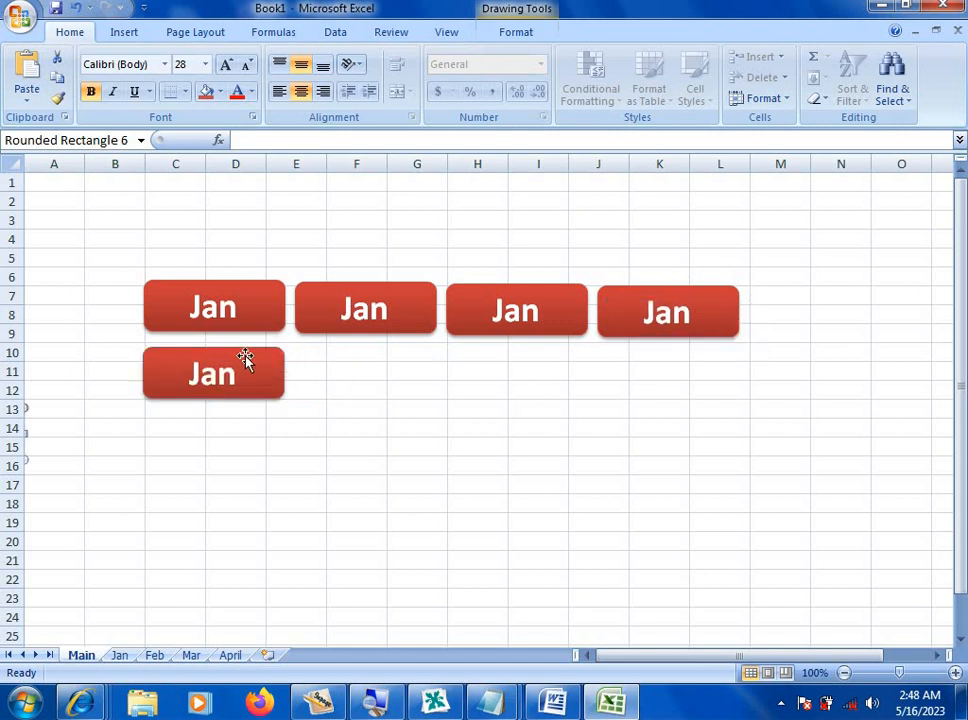
key(ctrl+d)
drag(250, 362, 414, 358)
key(ctrl+d)
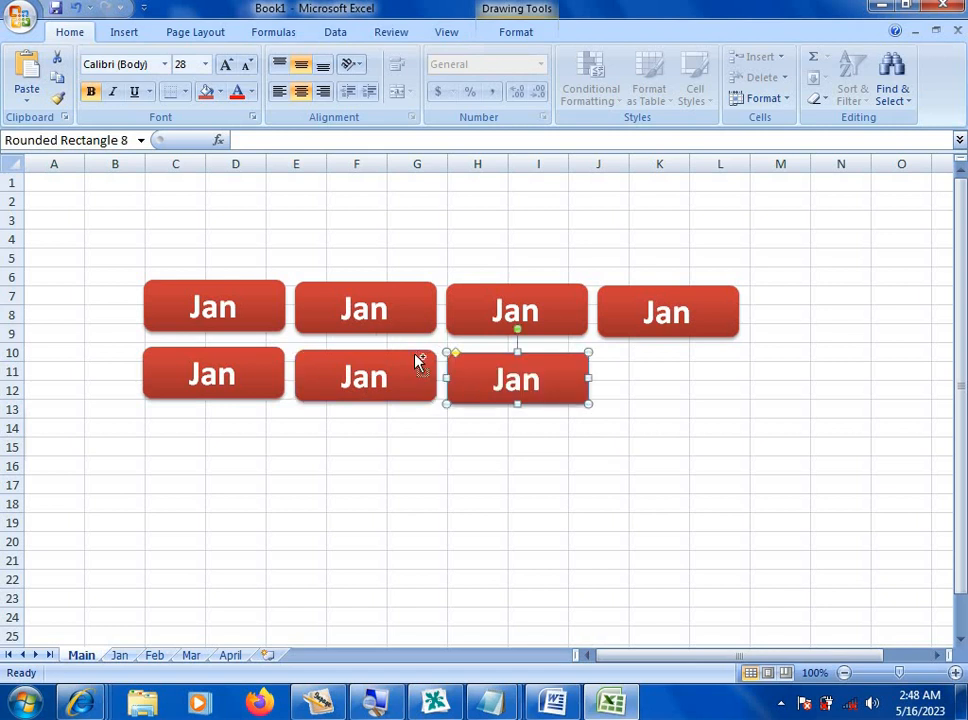
key(ctrl+d)
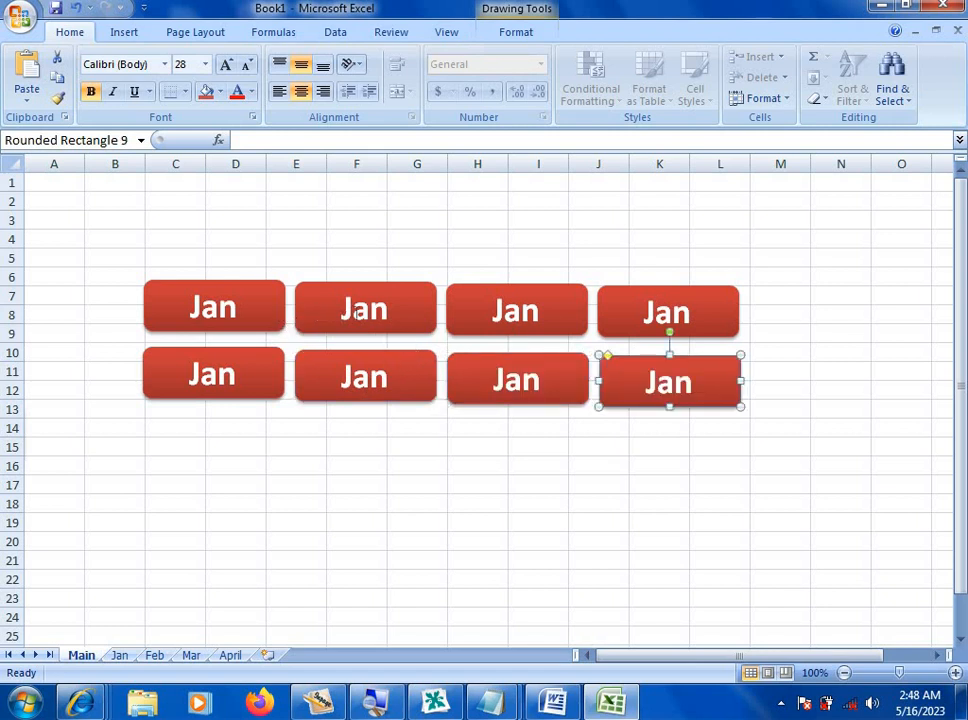
- Change the labels of the second and third buttons in the upper row to Feb and Mar
double_click(357, 313)
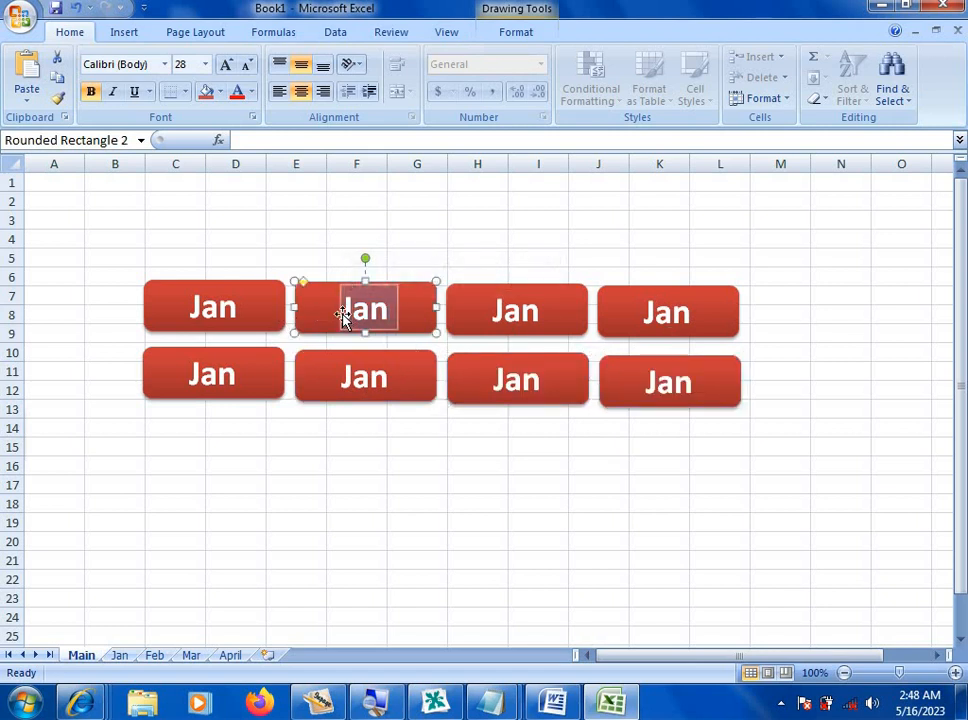
text(Feb)
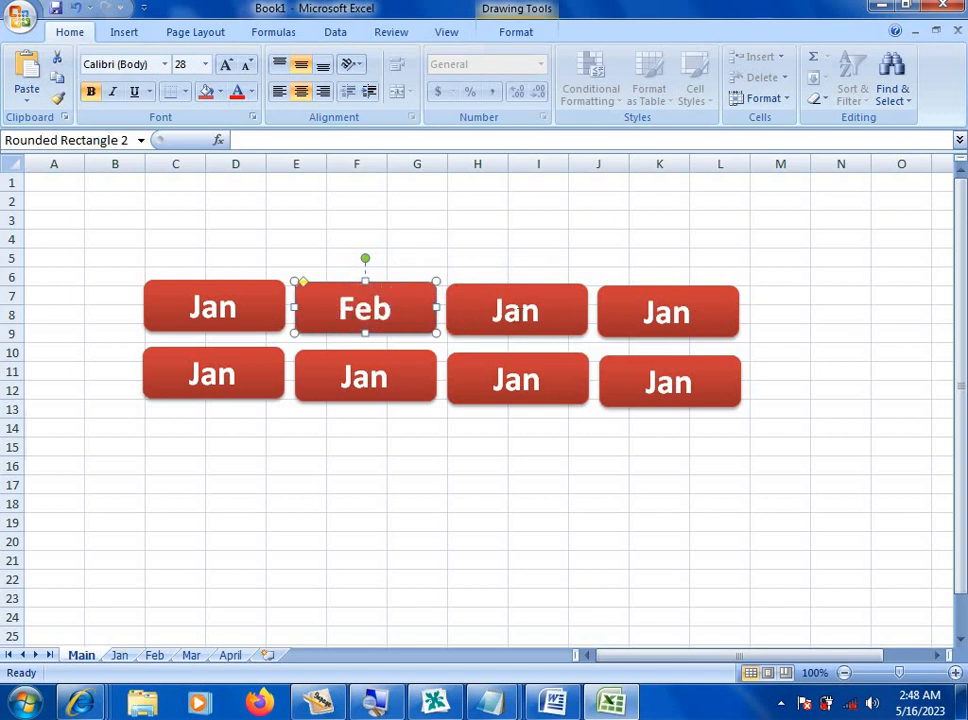
click(493, 309)
double_click(493, 309)
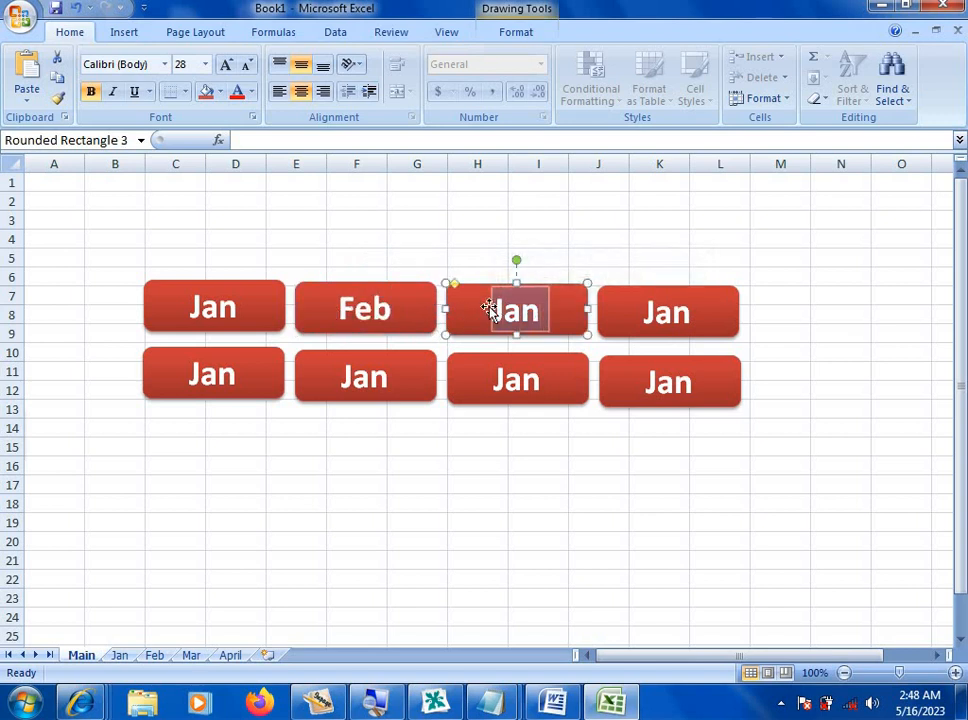
text(Mar)
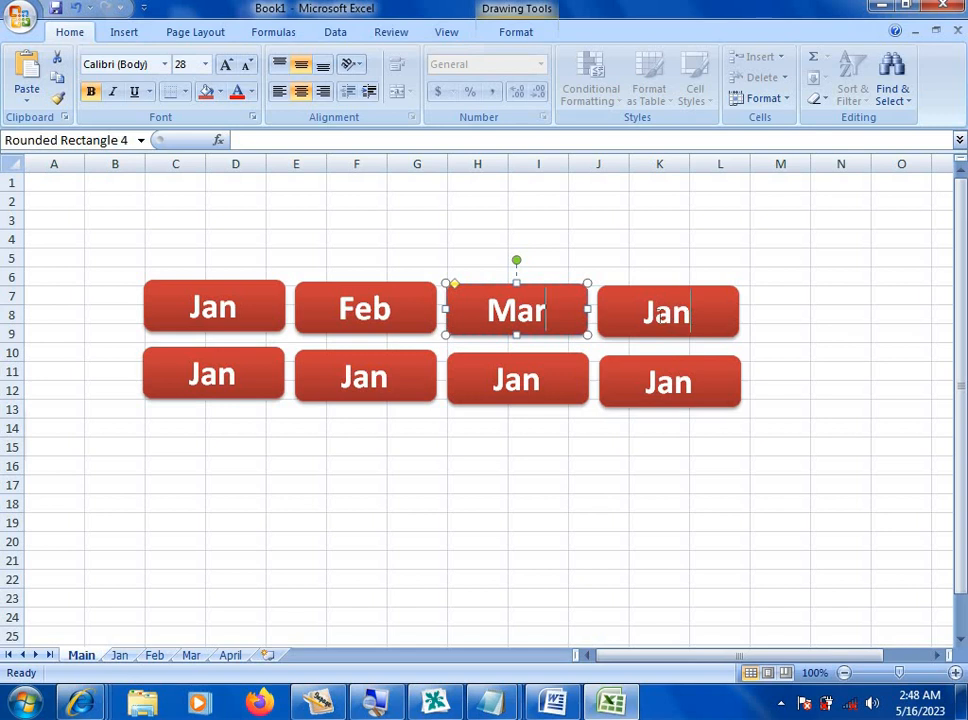
- Change the last upper-row button's label to April and the first two lower-row buttons' labels to May and June
double_click(655, 313)
text(April)
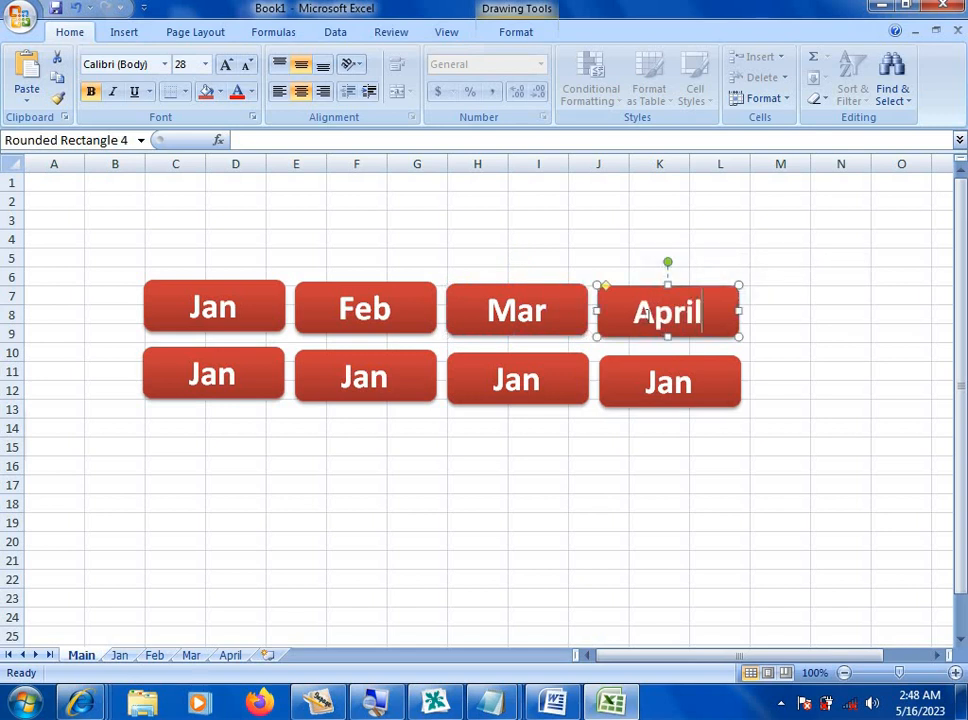
double_click(221, 377)
text(Ma)
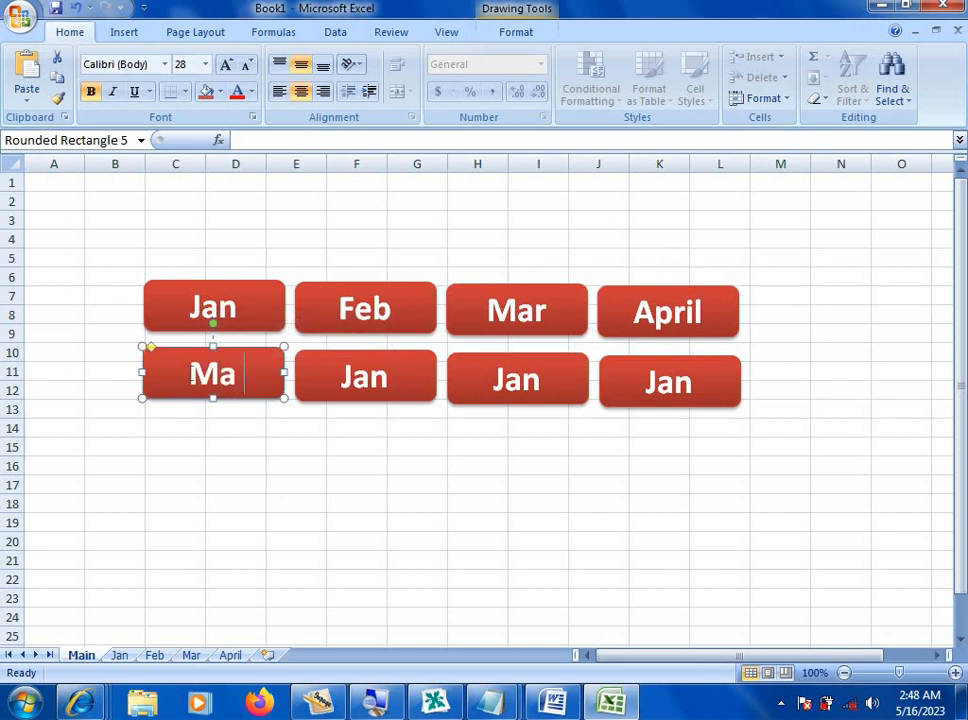
text(y)
double_click(364, 377)
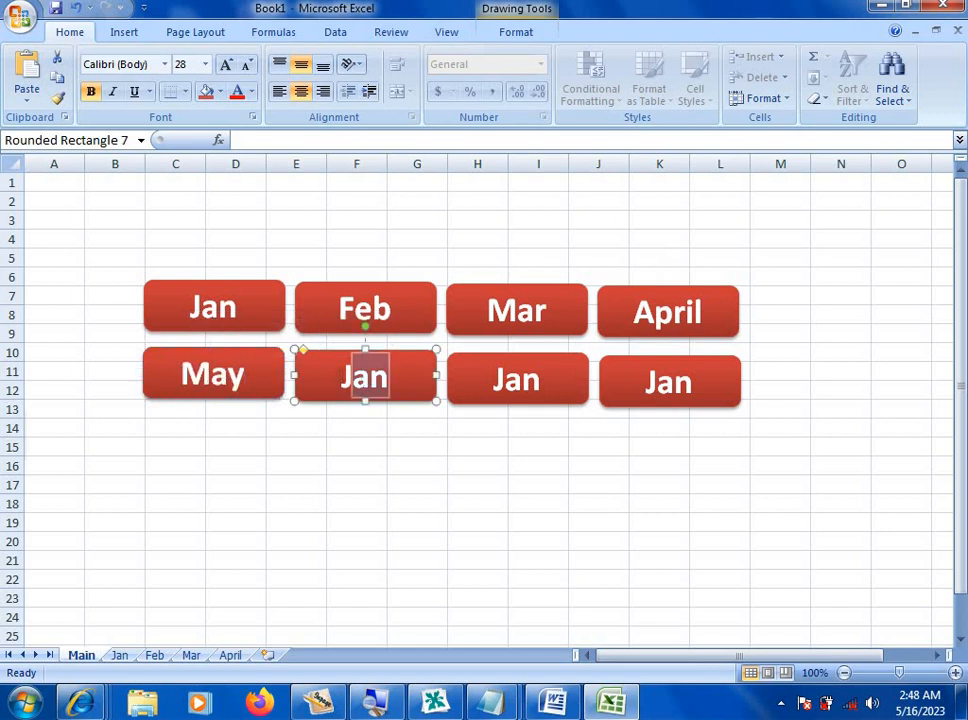
text(June)
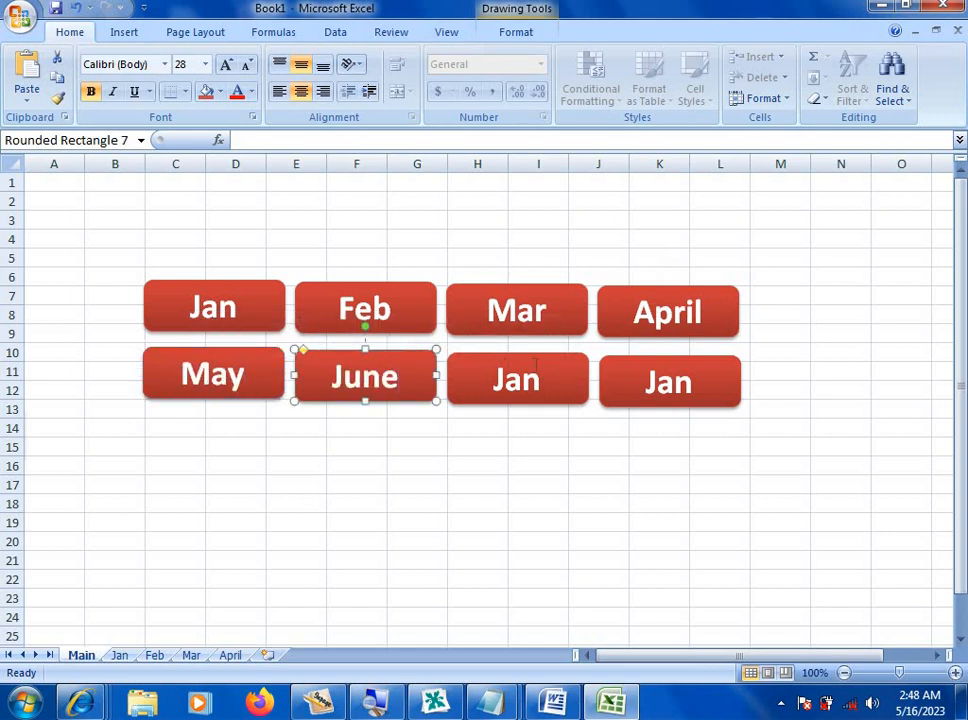
- Change the labels of the last two buttons in the lower row to July and Aug
double_click(510, 378)
text(J)
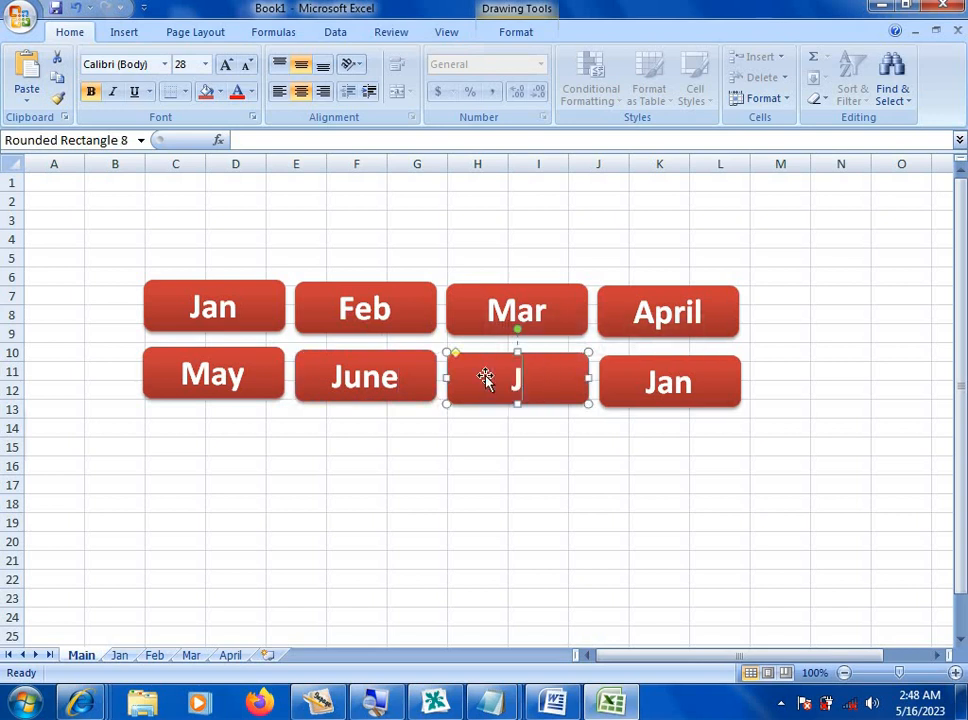
text(uly)
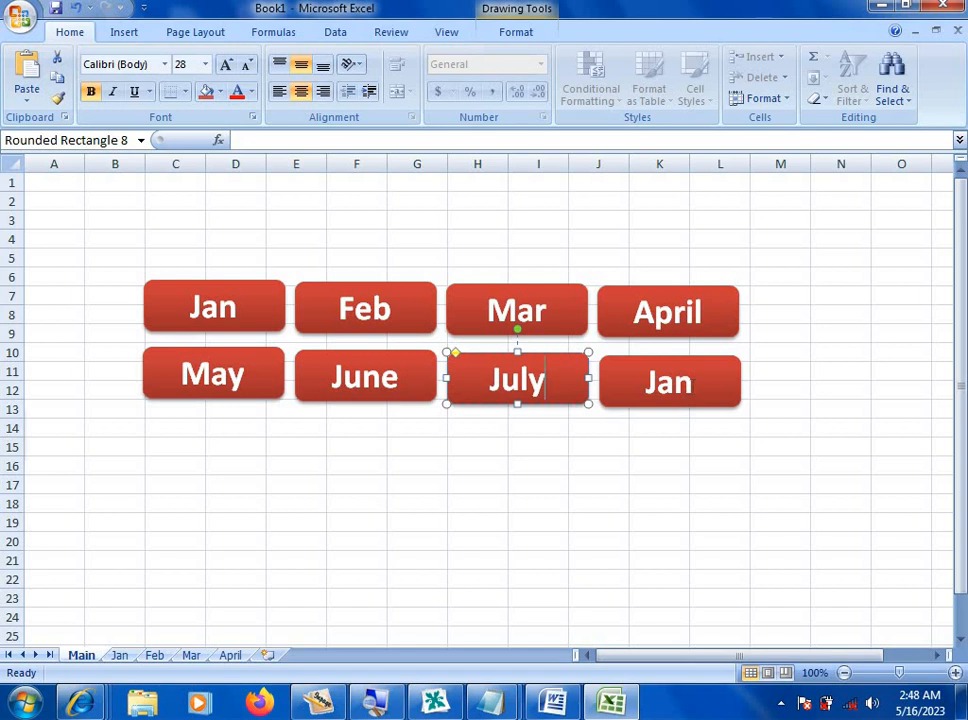
double_click(629, 389)
text(Aug)
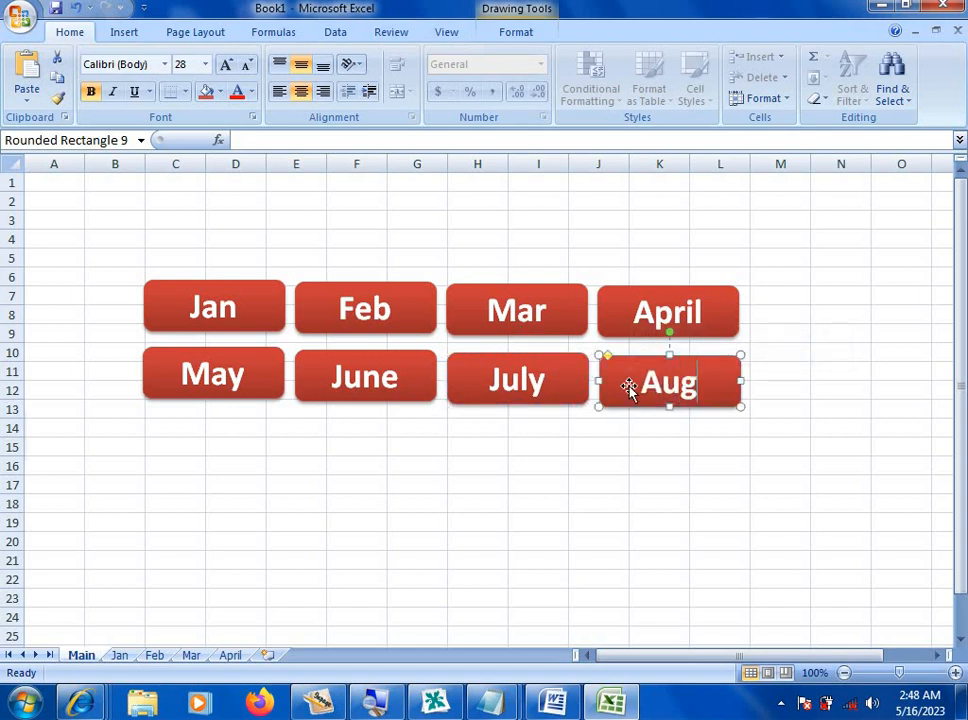
click(648, 502)
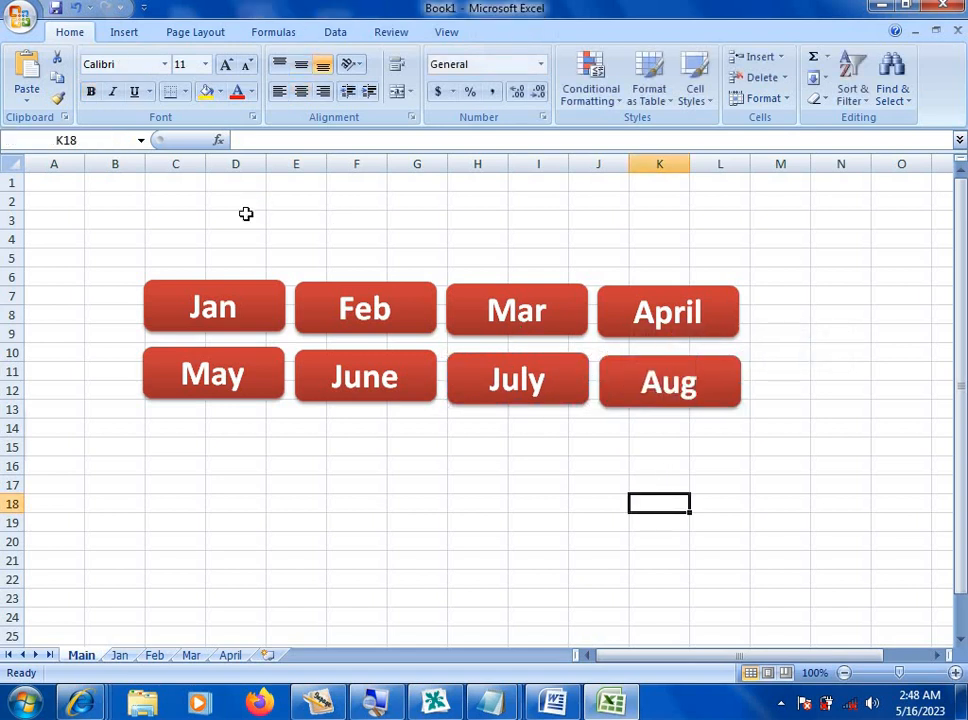
- Merge and center cells C4:L6 above the buttons and enter the title "Student Attendence Statement 2023"
drag(189, 240, 686, 275)
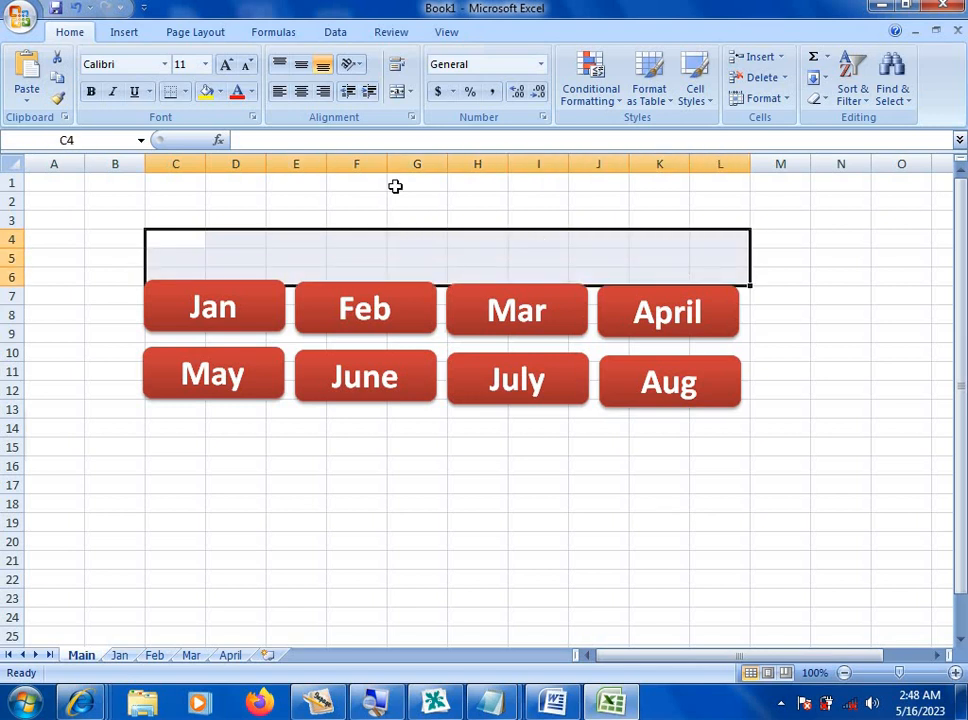
click(396, 92)
text(S)
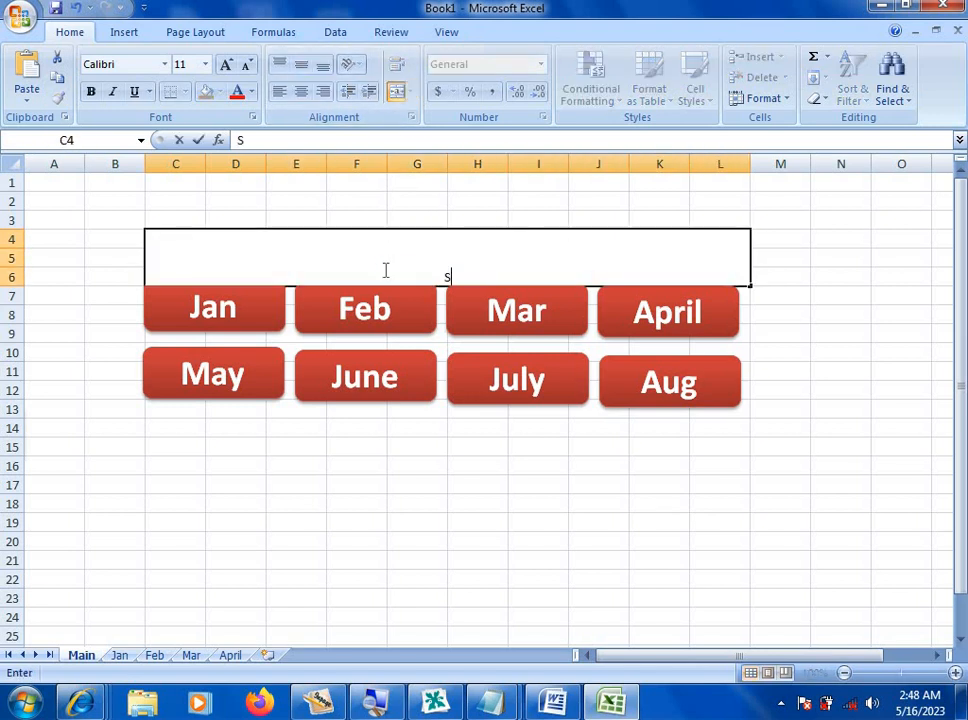
text(tudent A)
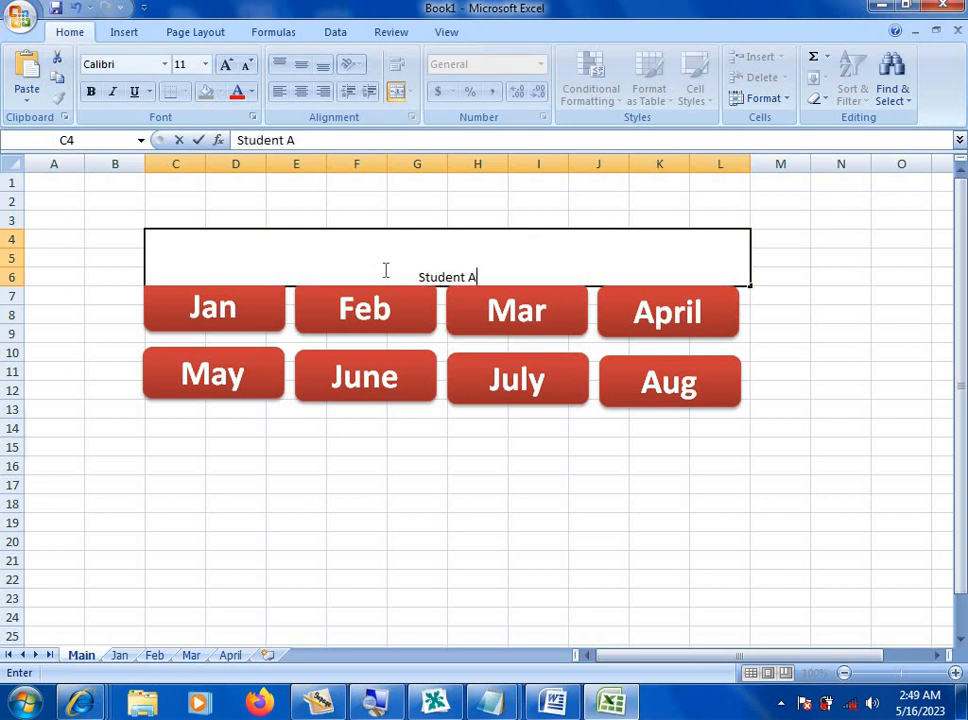
text(ttend)
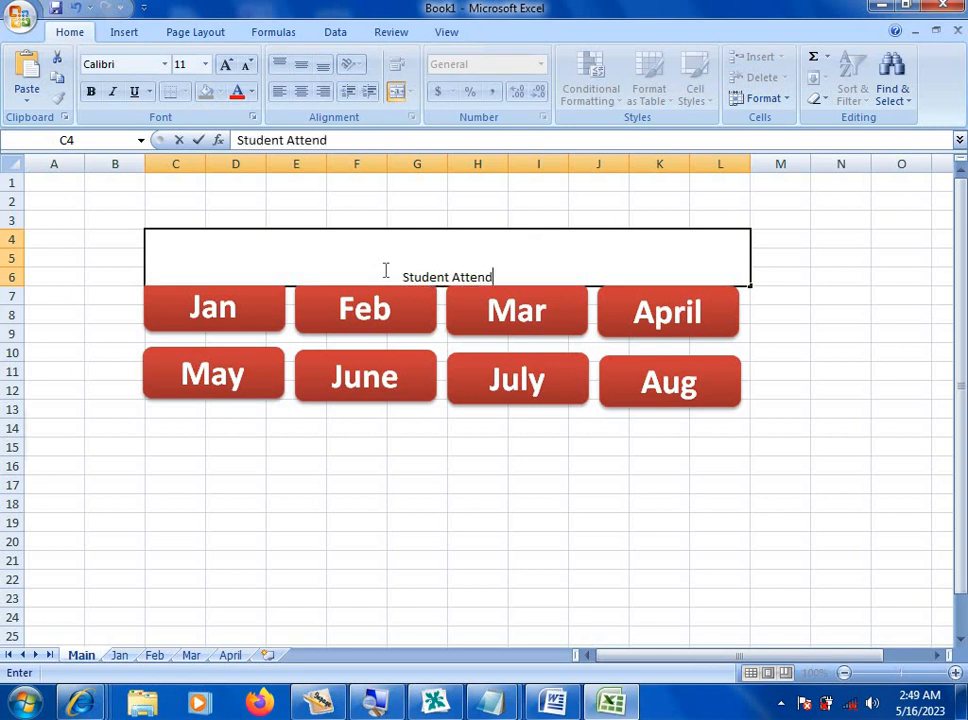
text(ence Report)
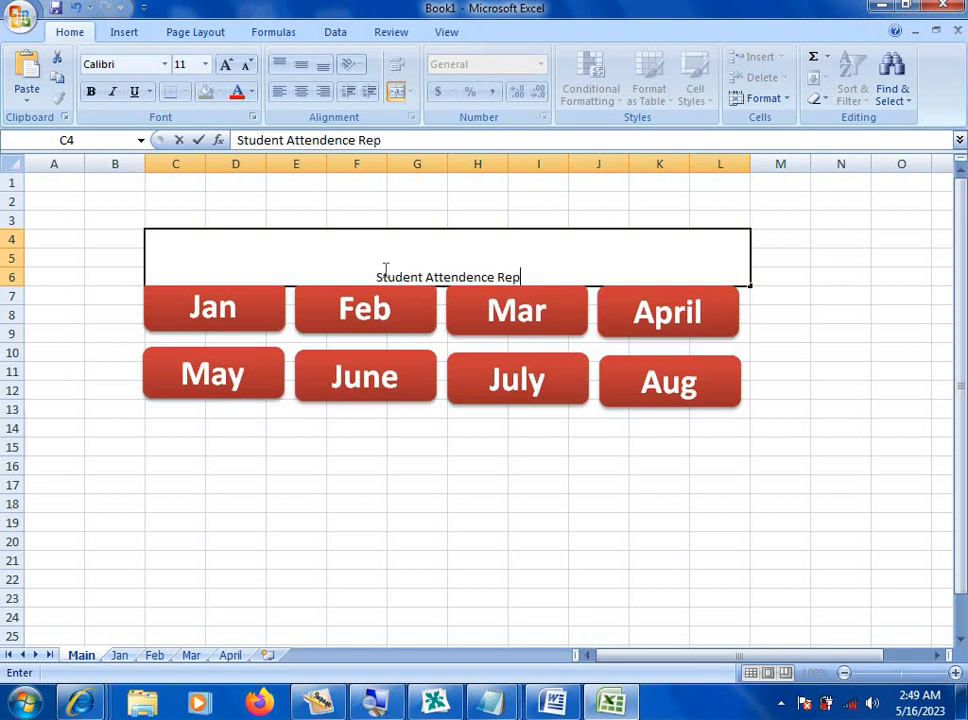
key(BackSpace)
key(BackSpace)
key(BackSpace)
key(BackSpace)
key(BackSpace)
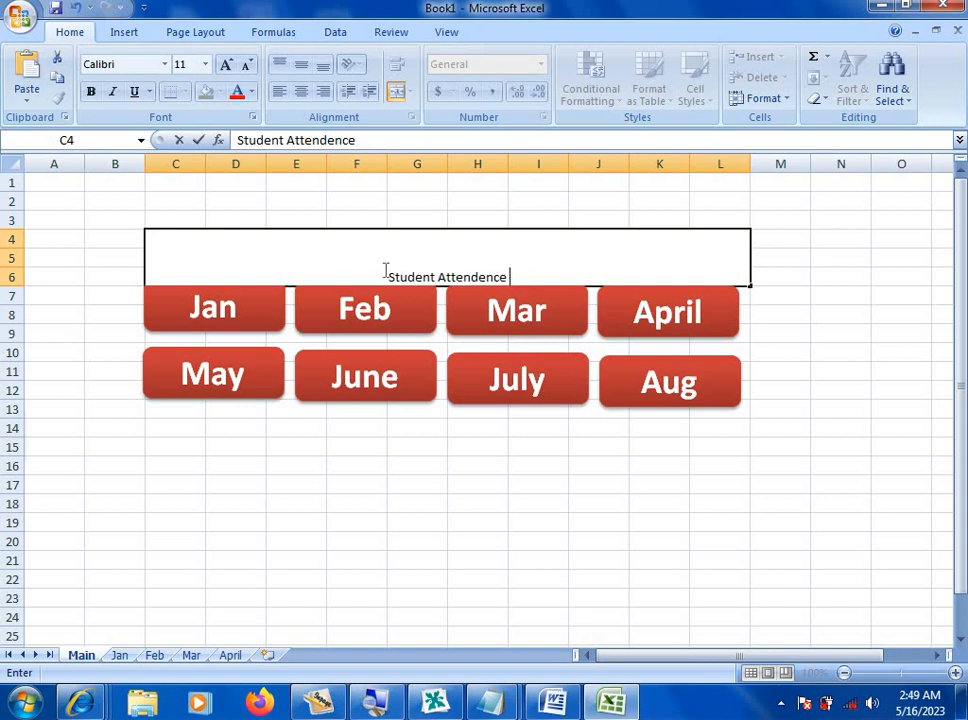
text(Statement )
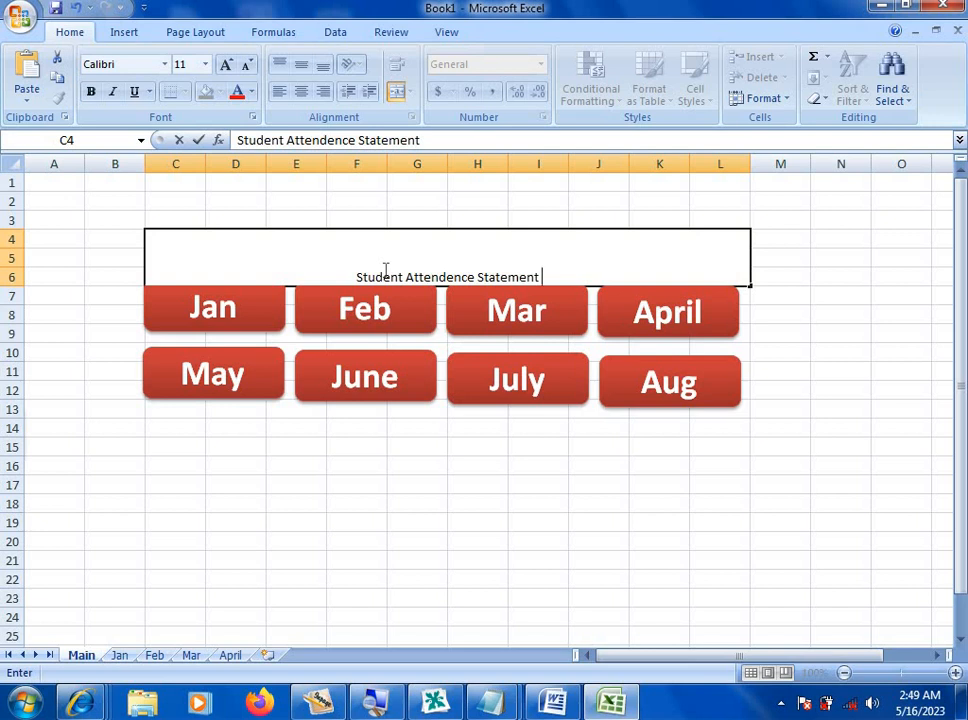
text(2023)
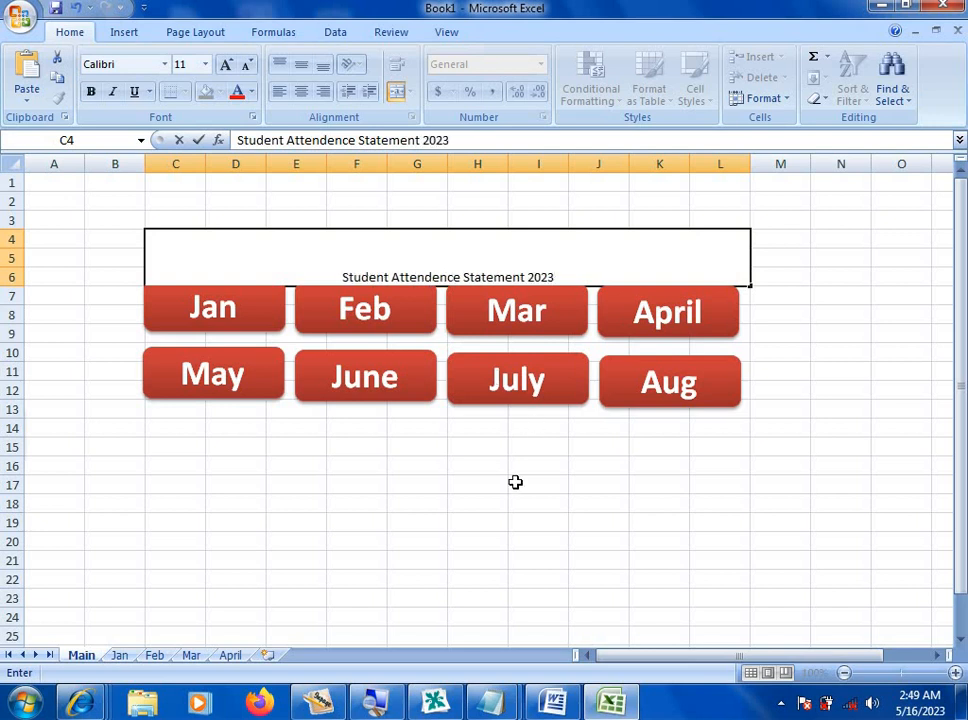
click(516, 482)
- Vertically center the title in its merged cell and format it as 22 pt bold
click(469, 277)
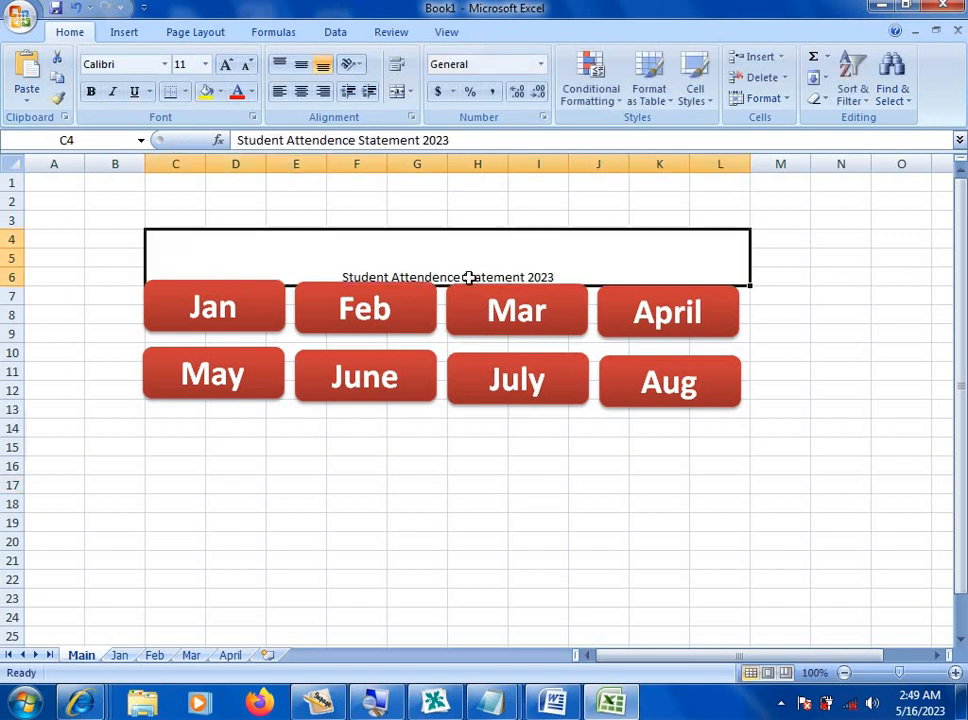
click(301, 63)
click(226, 65)
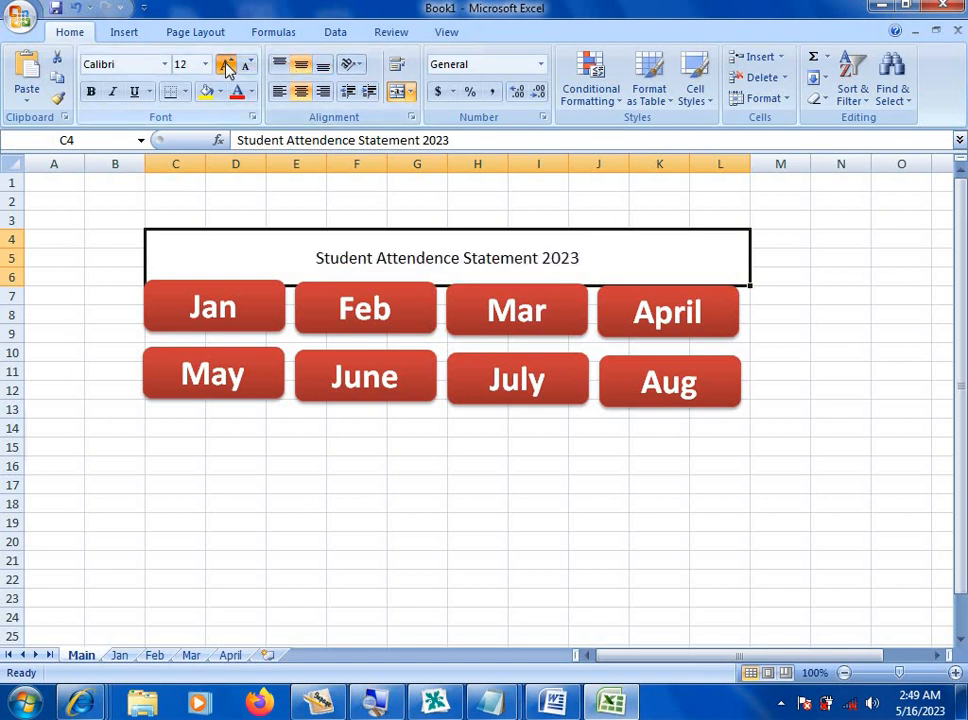
click(226, 65)
click(226, 65)
click(226, 65)
click(226, 65)
click(226, 65)
click(90, 92)
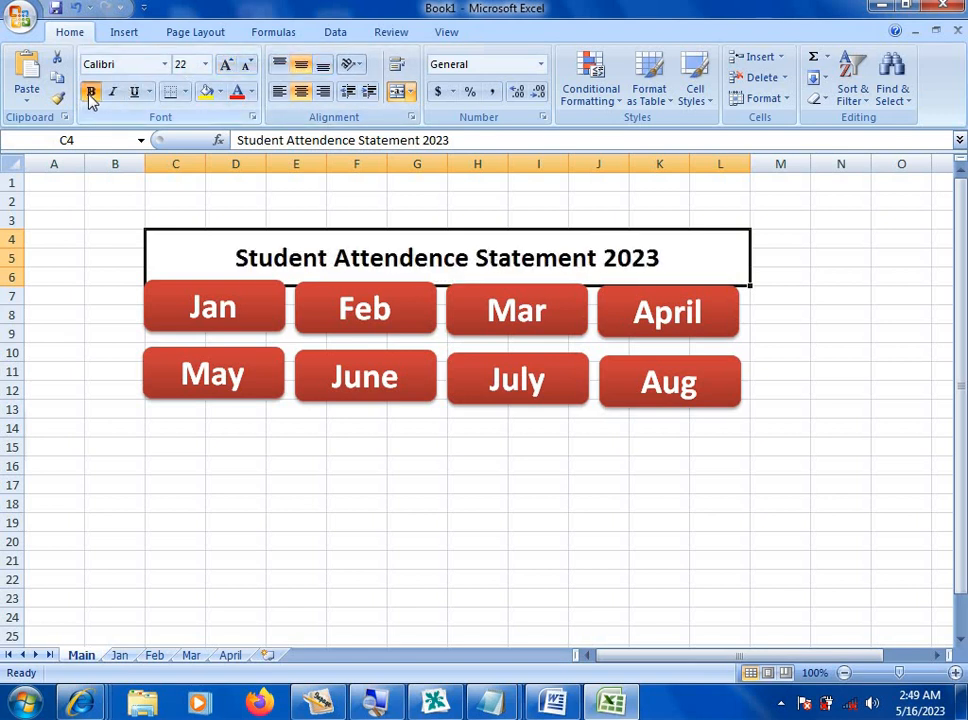
click(287, 480)
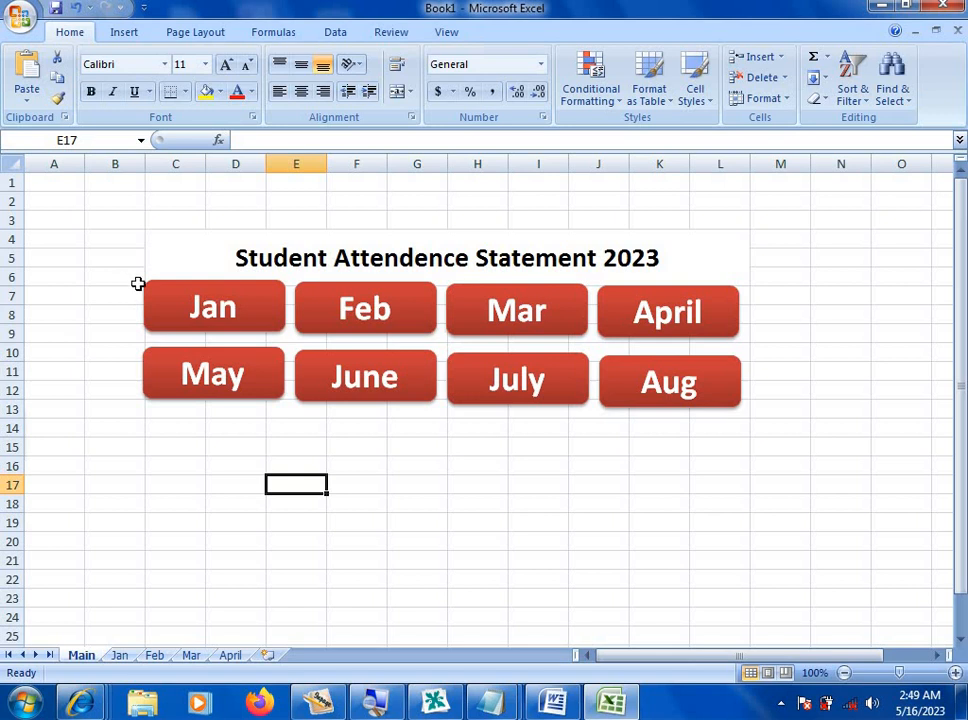
- Fill the block B4:L13 behind the title and buttons with the lightest blue theme color
drag(138, 284, 514, 410)
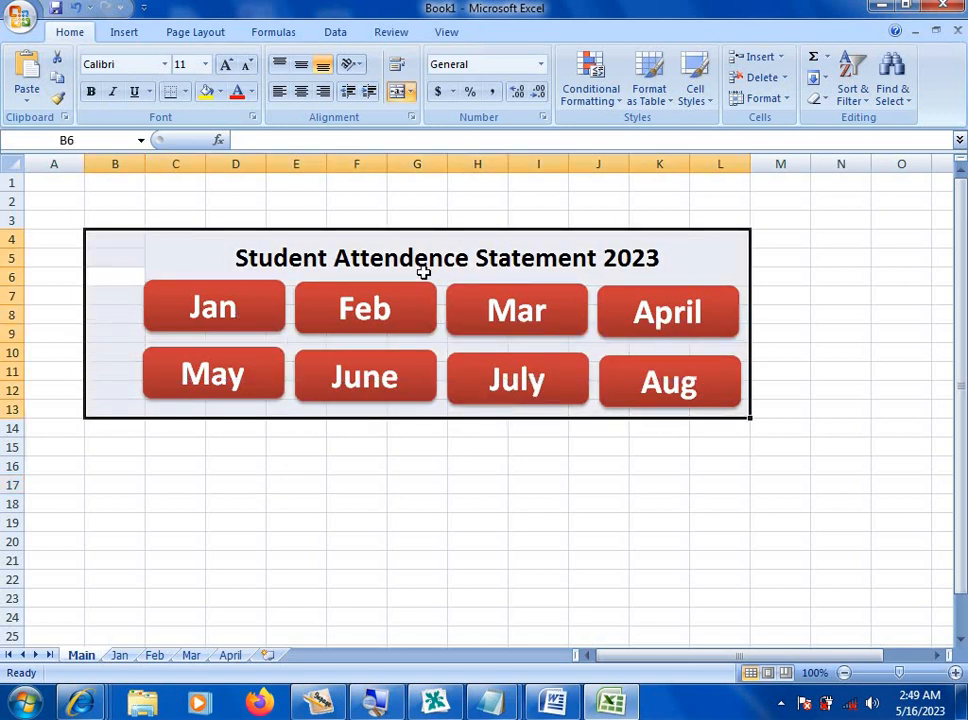
click(219, 94)
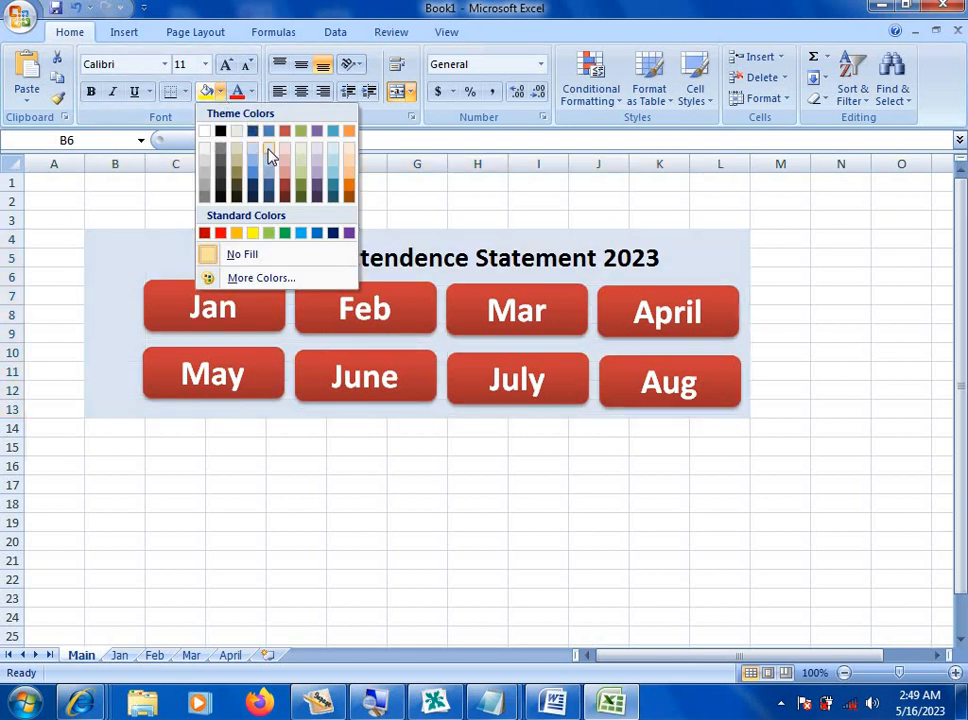
click(268, 149)
click(420, 446)
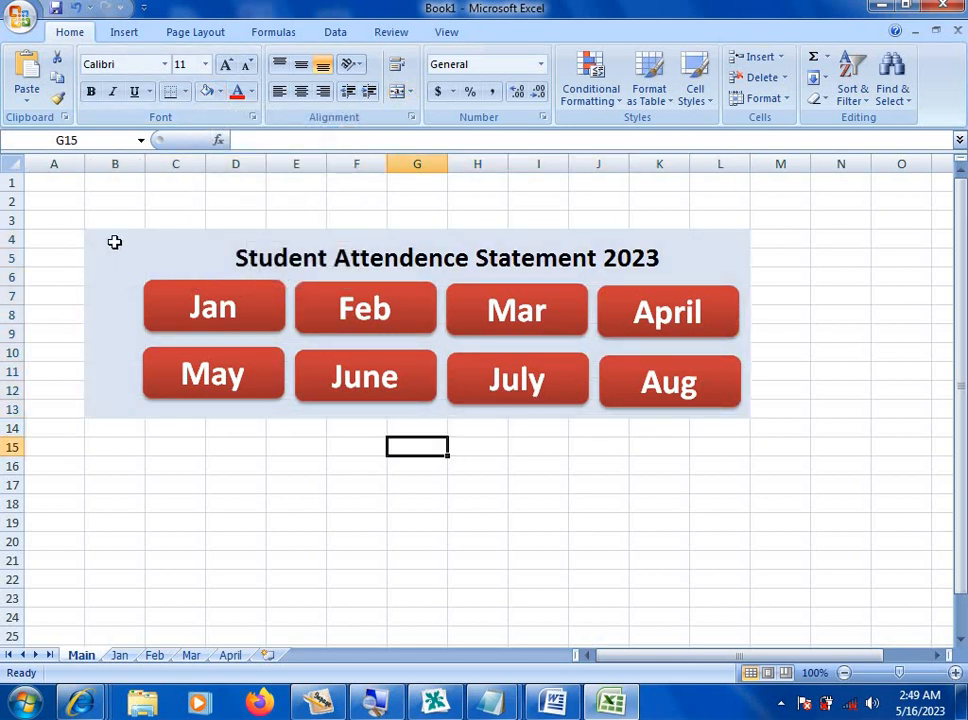
- Try to move the filled block B4:L13 down by one row
drag(115, 242, 460, 382)
click(460, 381)
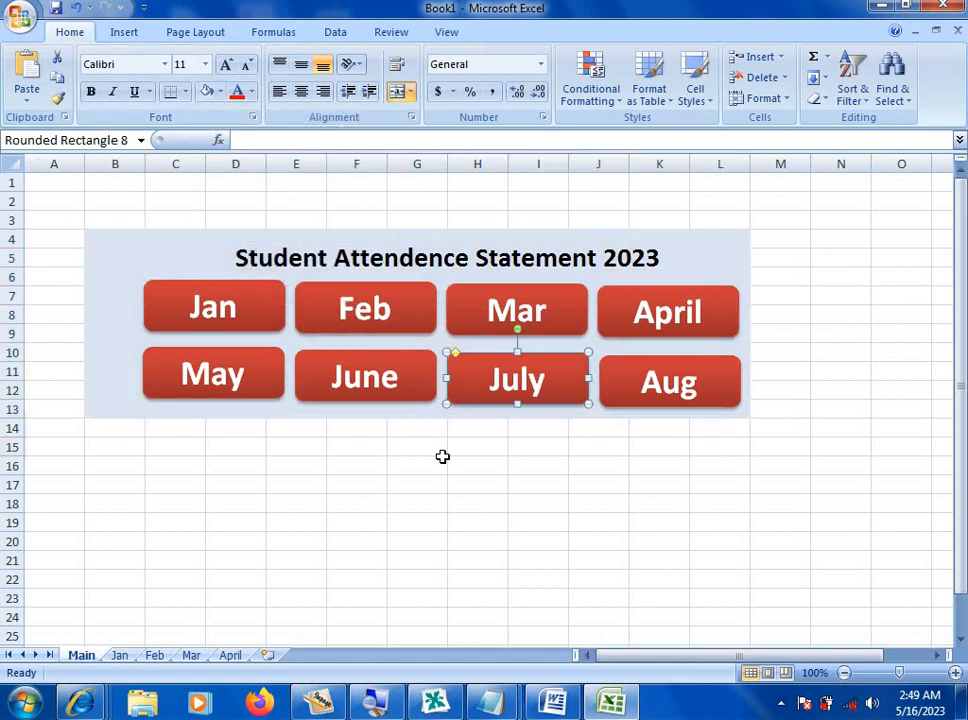
click(430, 484)
drag(119, 238, 348, 412)
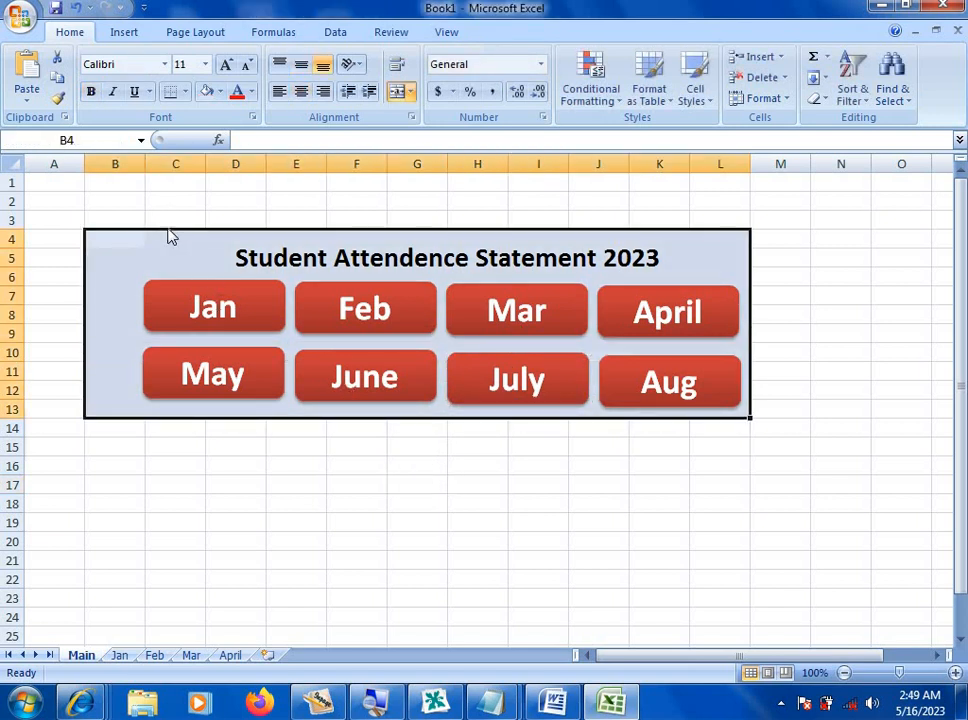
drag(170, 240, 169, 259)
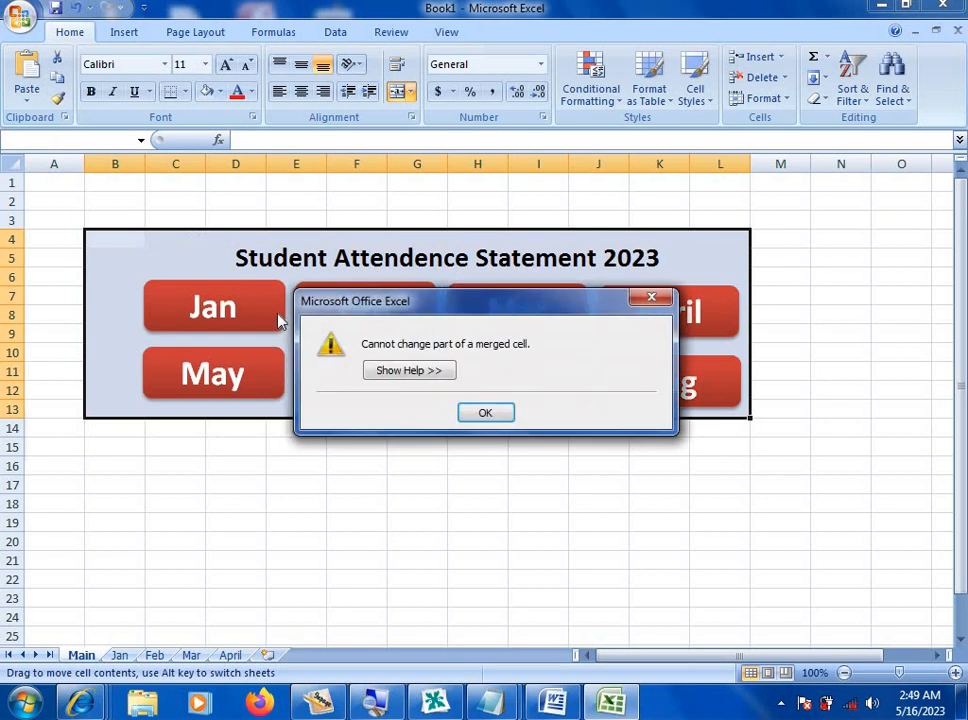
click(476, 423)
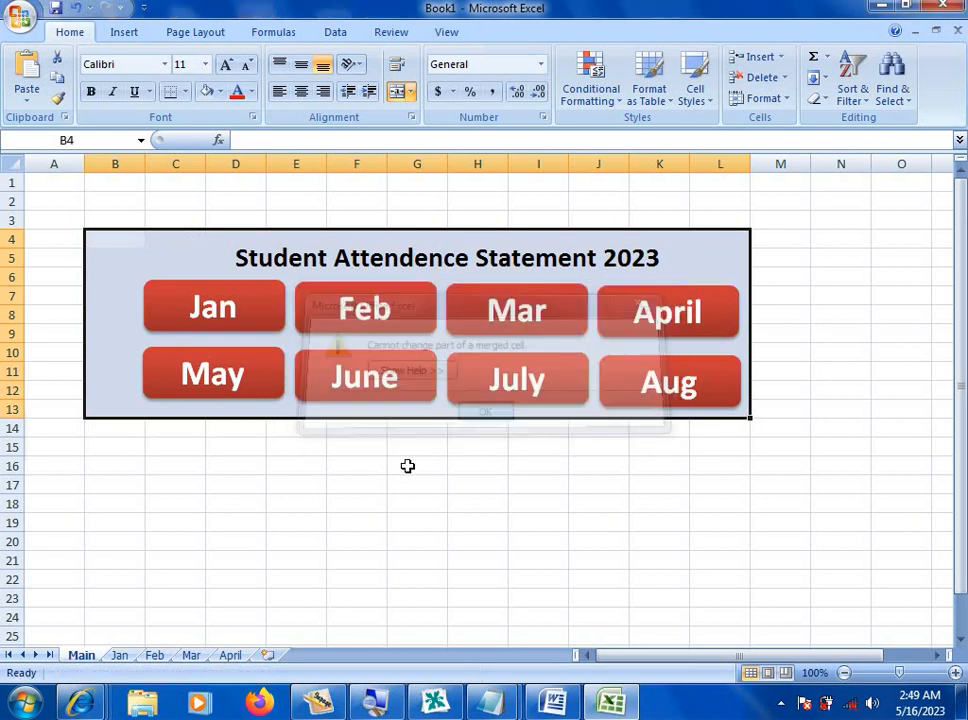
click(405, 460)
- Merge and center cells B1:L3 above the title and enter the heading "Safdar Computer Skill Ellah Abad"
drag(135, 190, 695, 213)
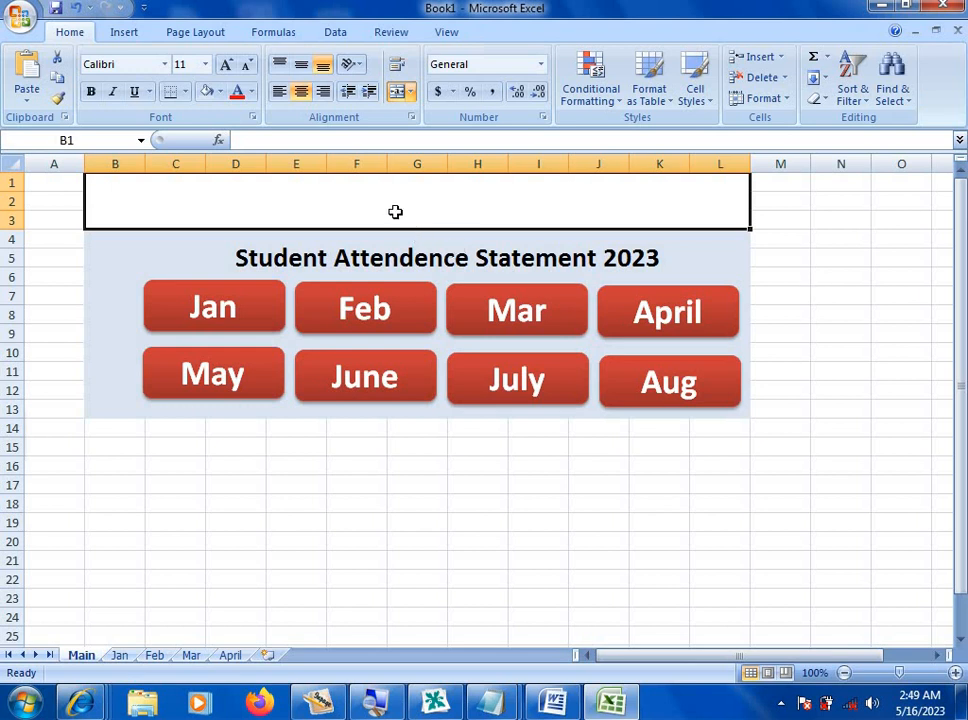
text(Safdar)
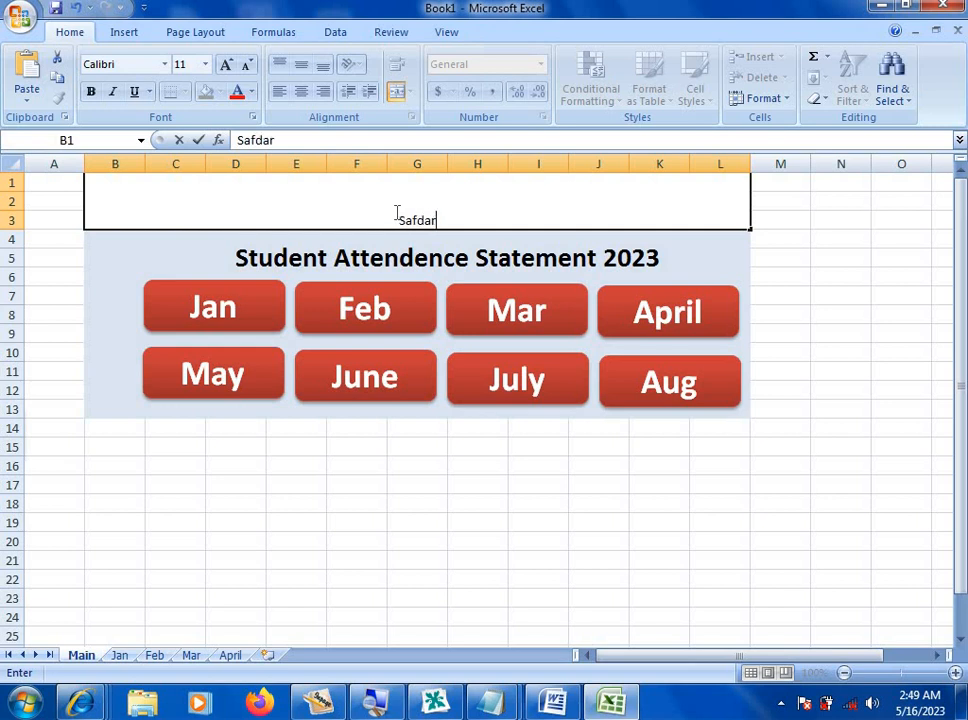
text( Computer Sk)
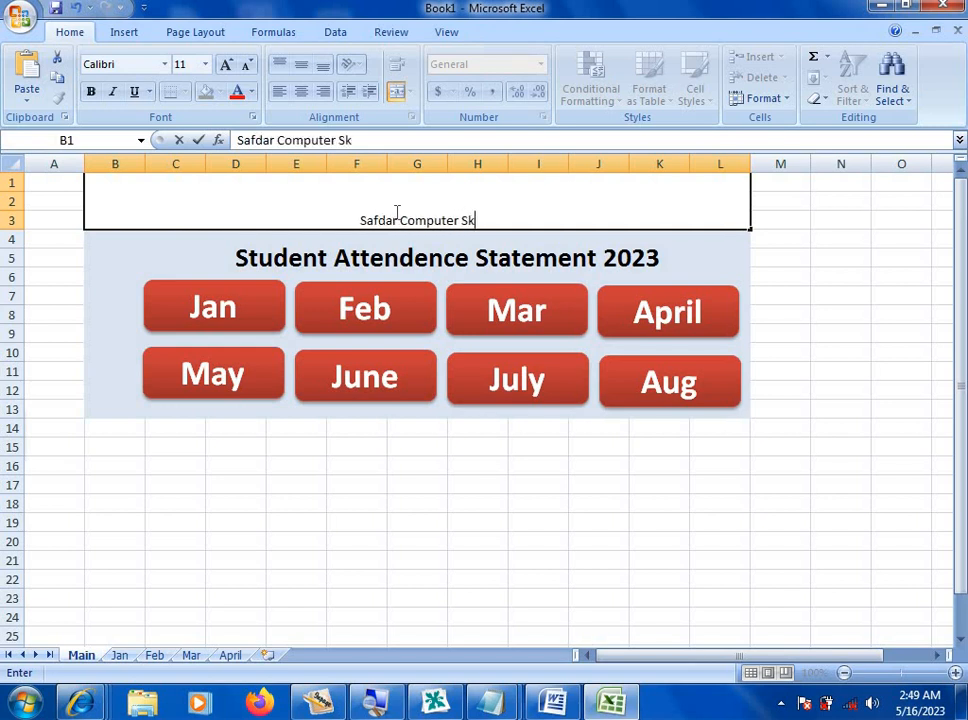
text(ill E)
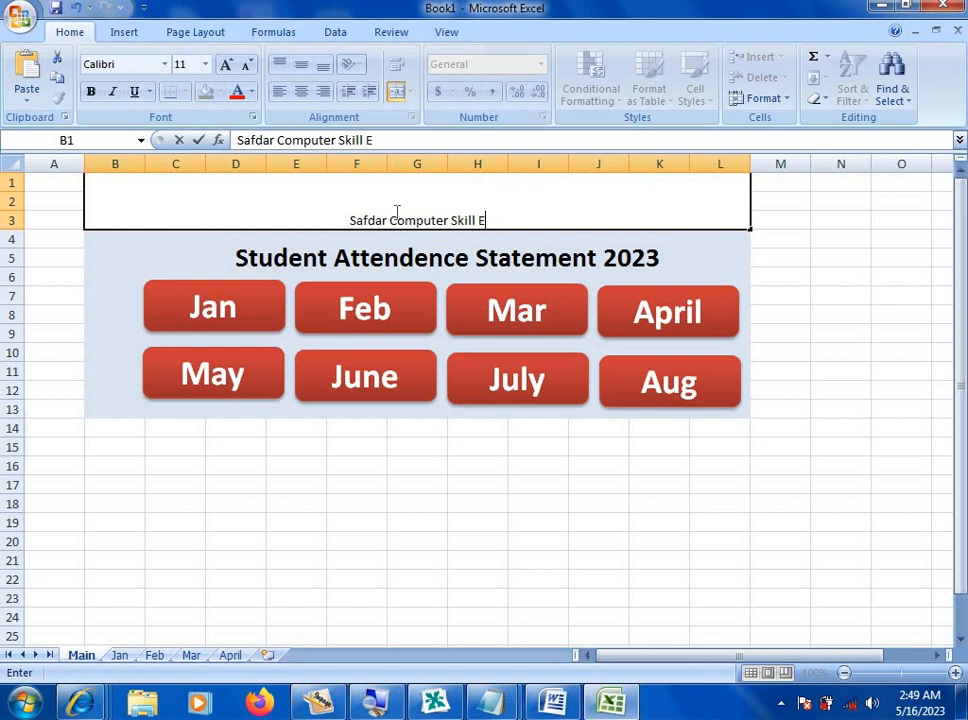
text(llah Abad)
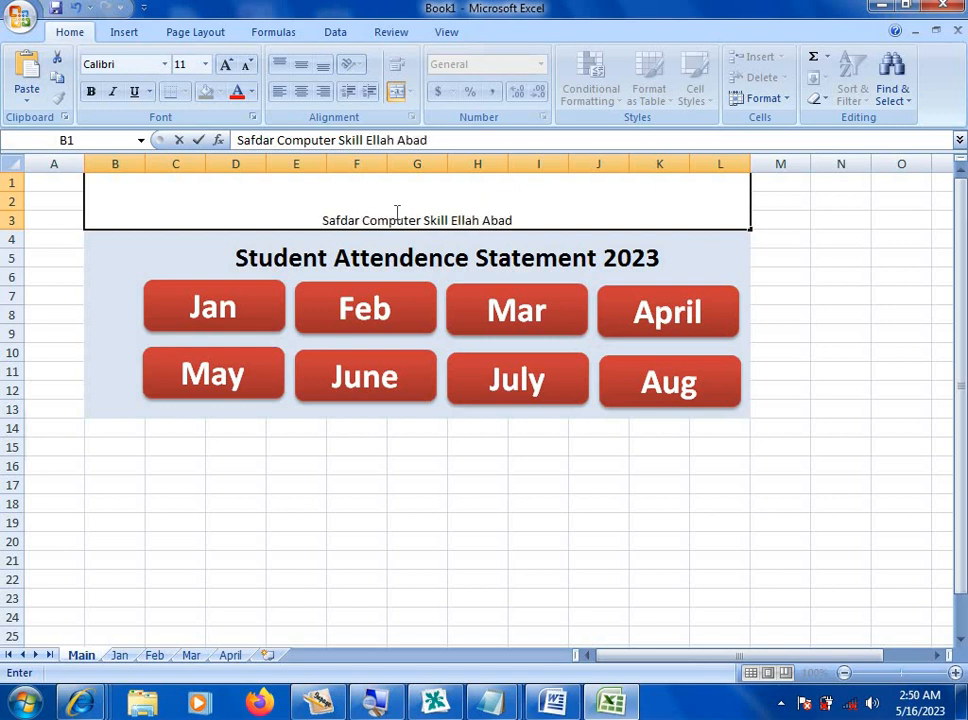
click(468, 457)
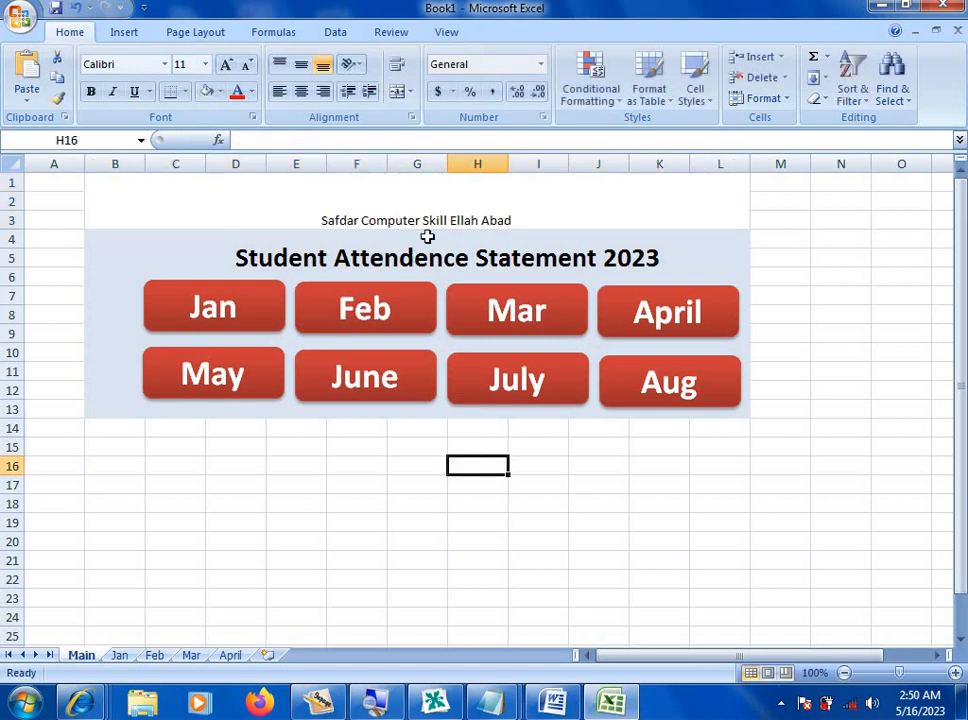
- Vertically center the top heading in its merged cell and format it as 36 pt bold
click(390, 200)
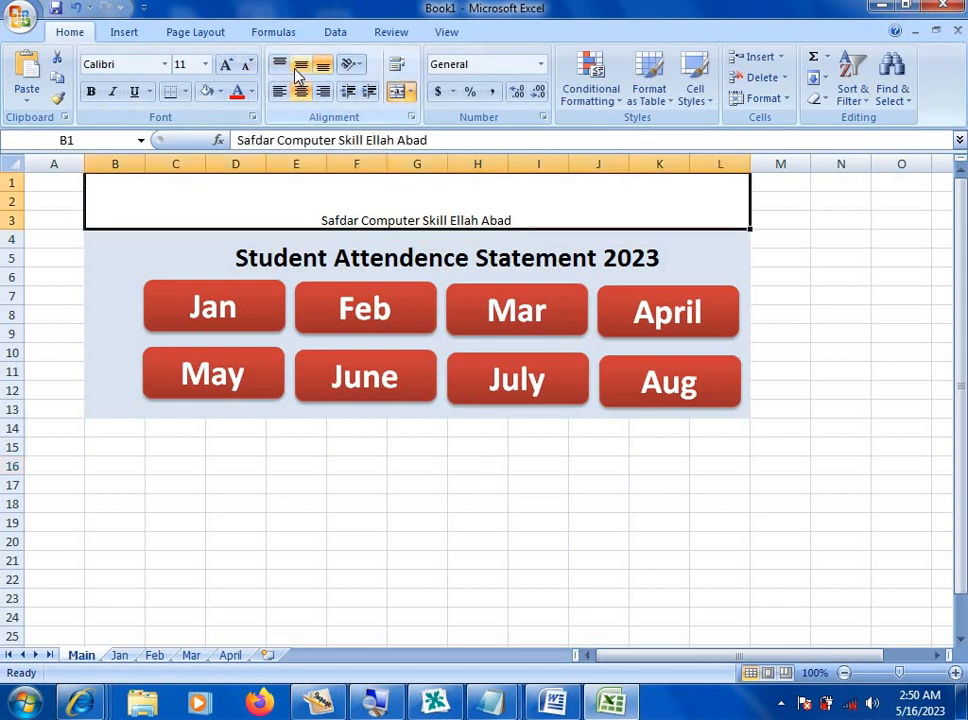
click(226, 66)
click(226, 66)
click(226, 66)
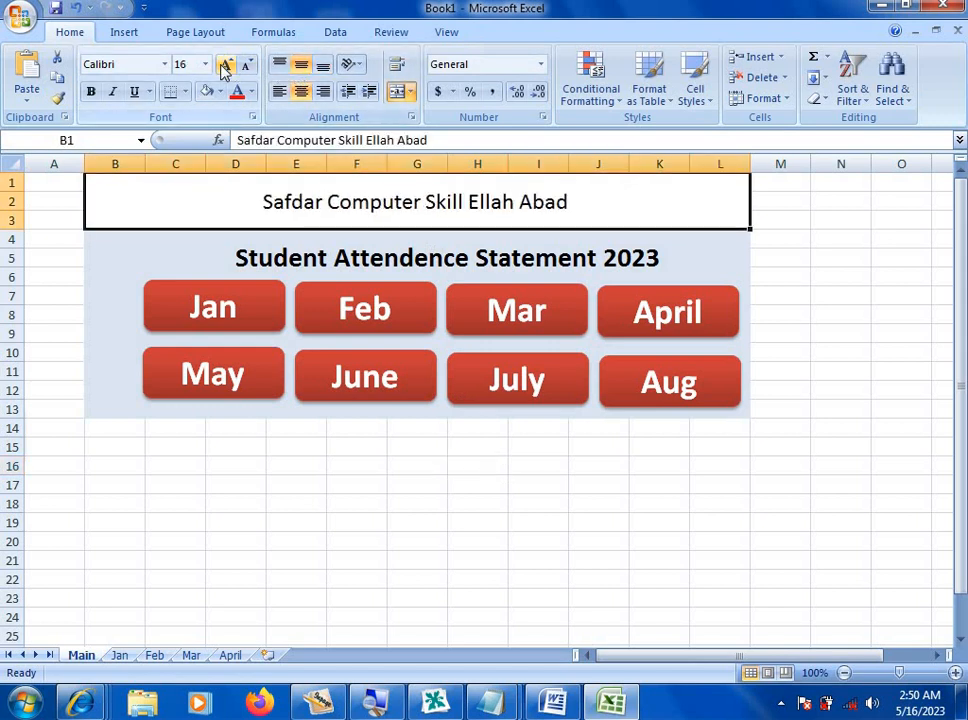
click(226, 66)
click(226, 66)
click(226, 66)
click(226, 66)
click(226, 66)
click(226, 66)
click(226, 66)
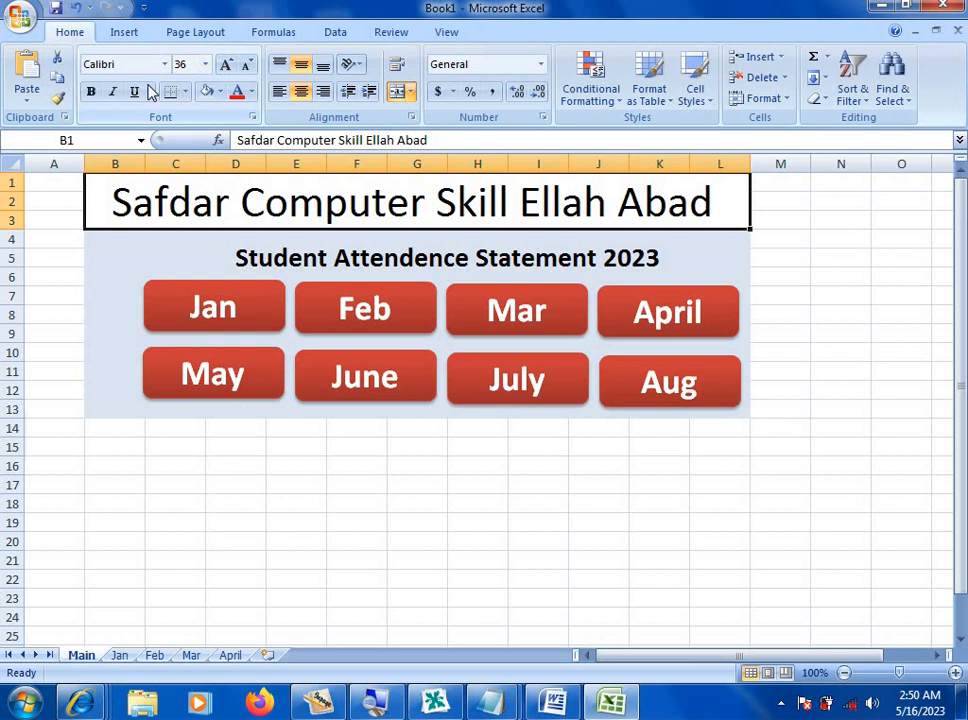
click(90, 91)
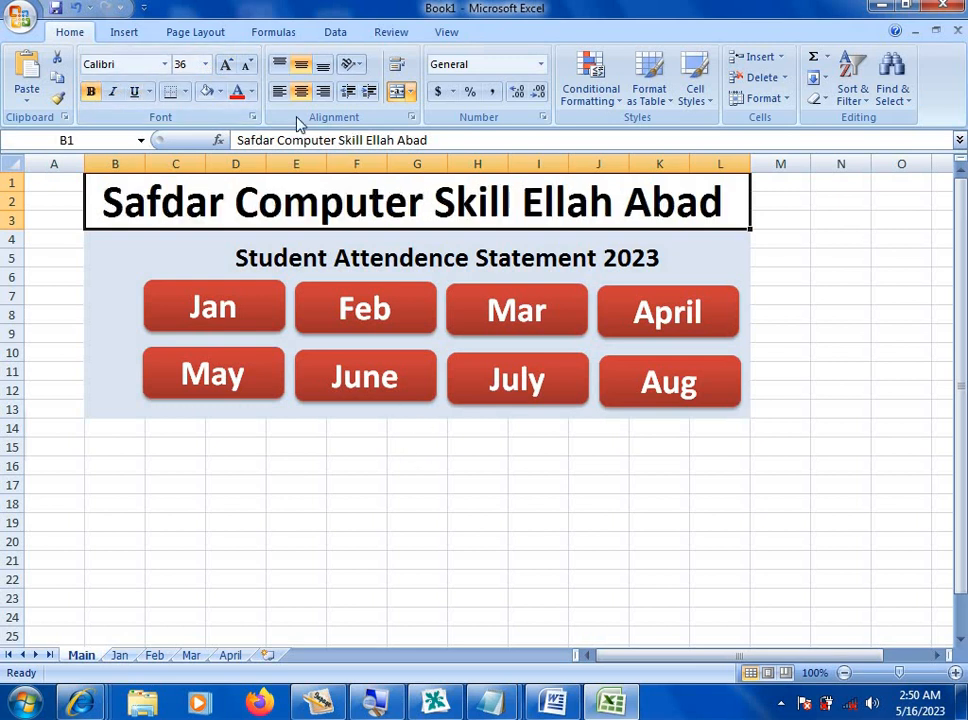
- Color the top heading with the standard blue and reduce its font size to 28 pt
click(251, 92)
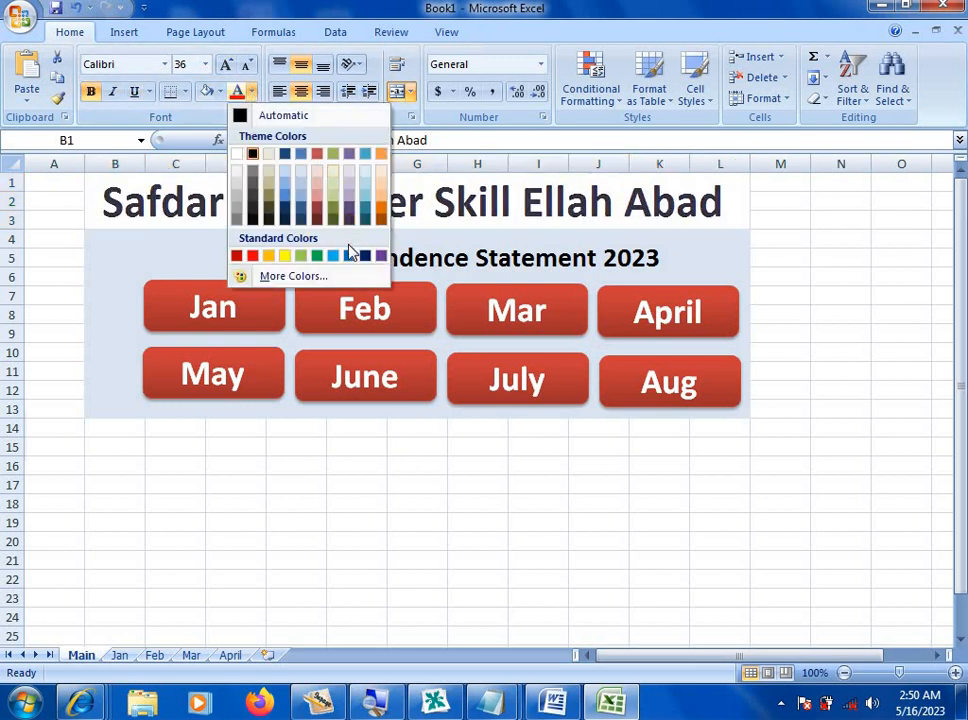
click(349, 256)
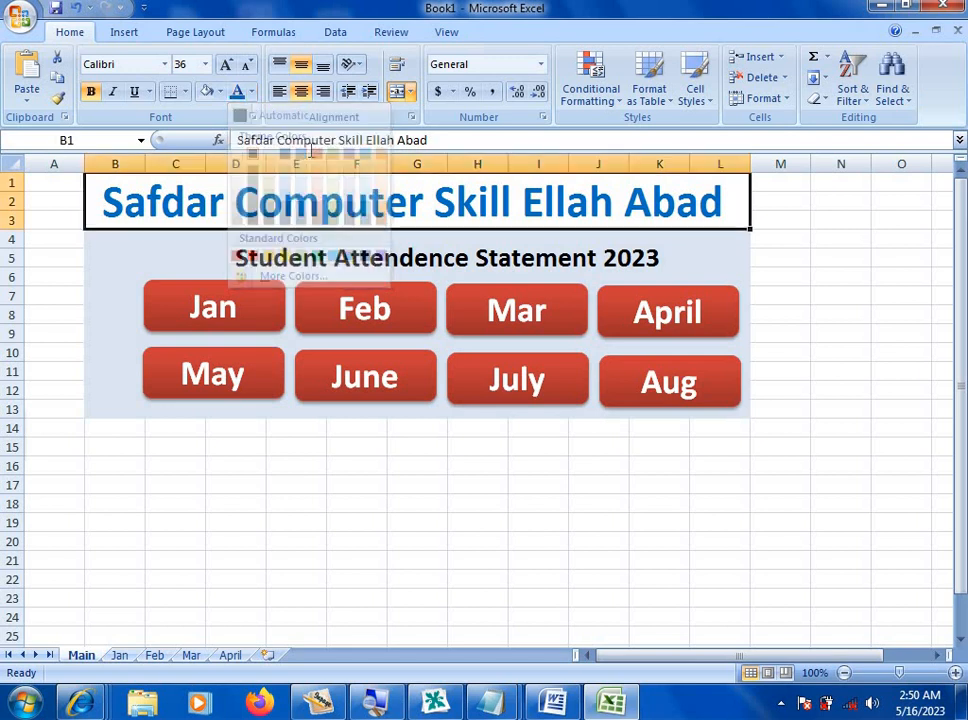
click(246, 66)
click(555, 502)
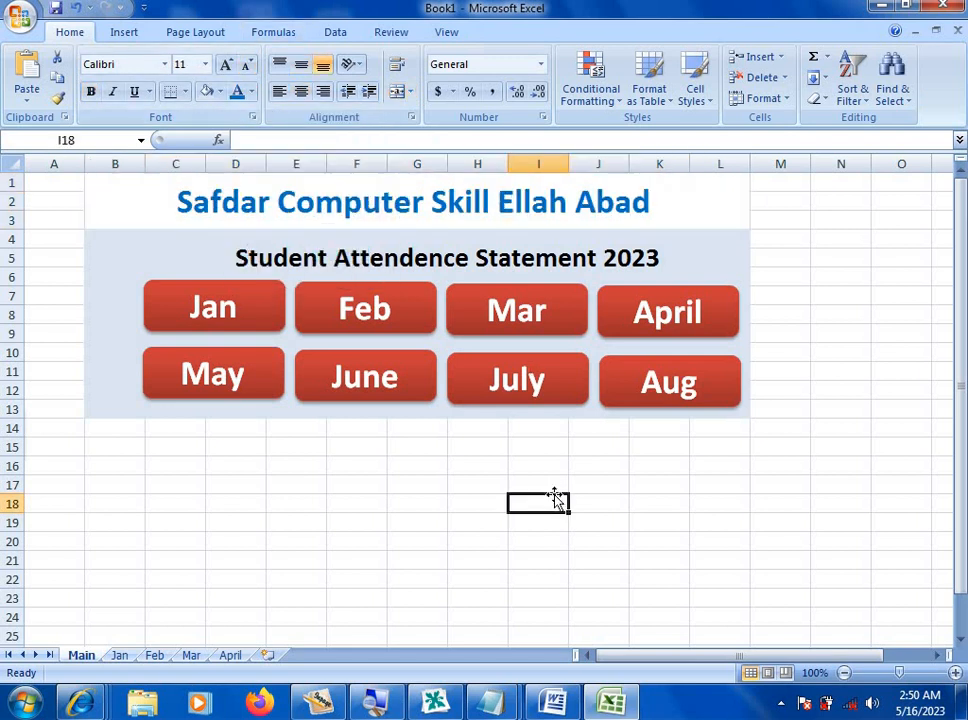
- Apply outside borders around the range B1:L15 enclosing the headings and month buttons
drag(172, 199, 243, 448)
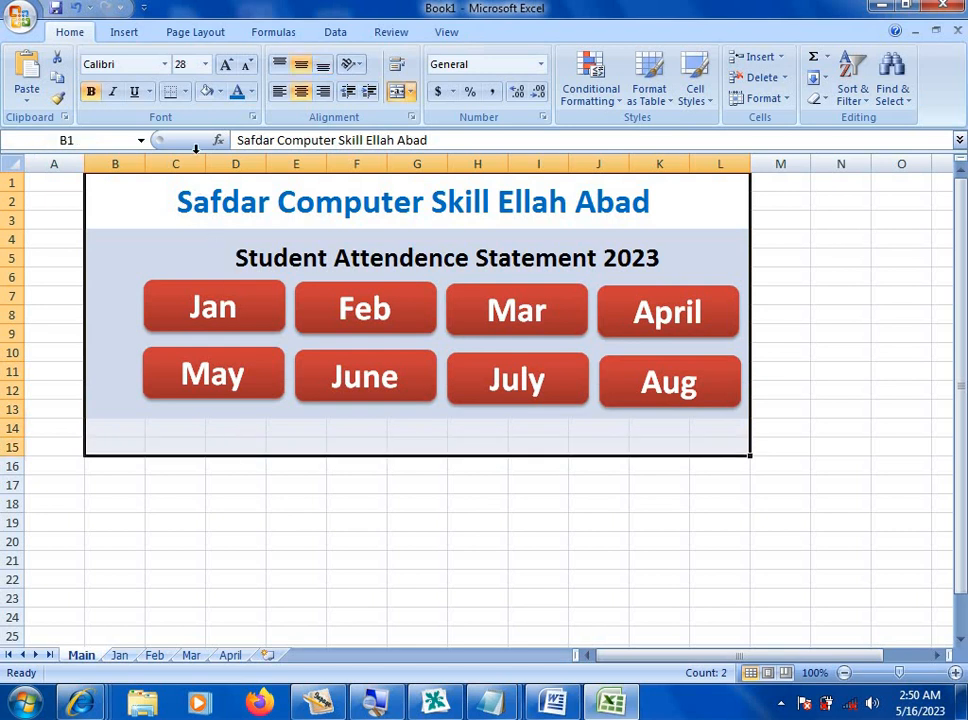
click(185, 91)
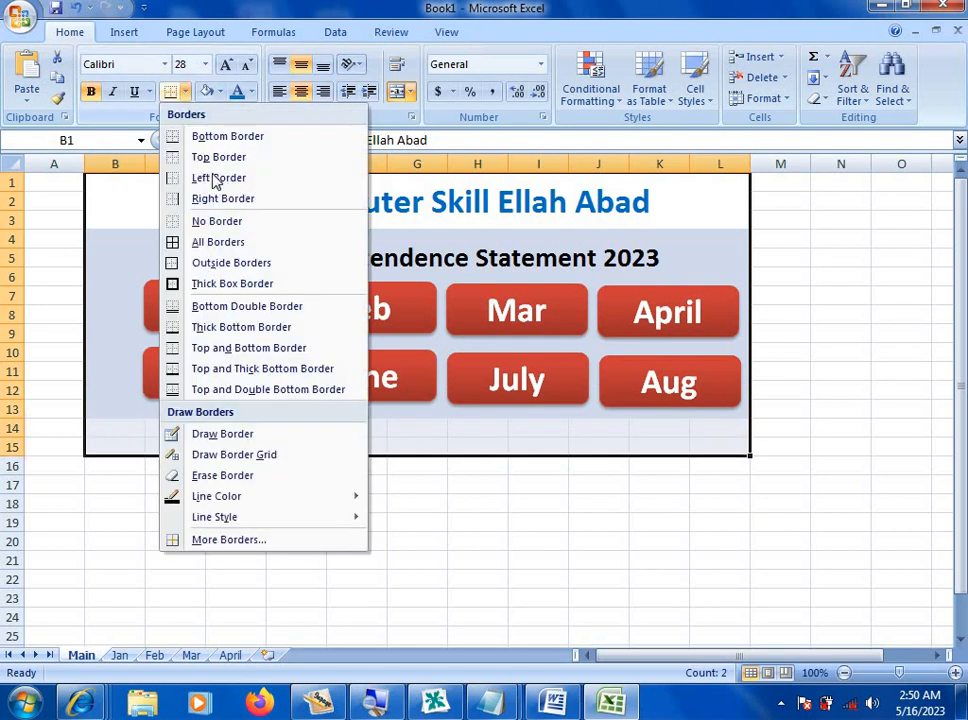
click(213, 262)
click(538, 521)
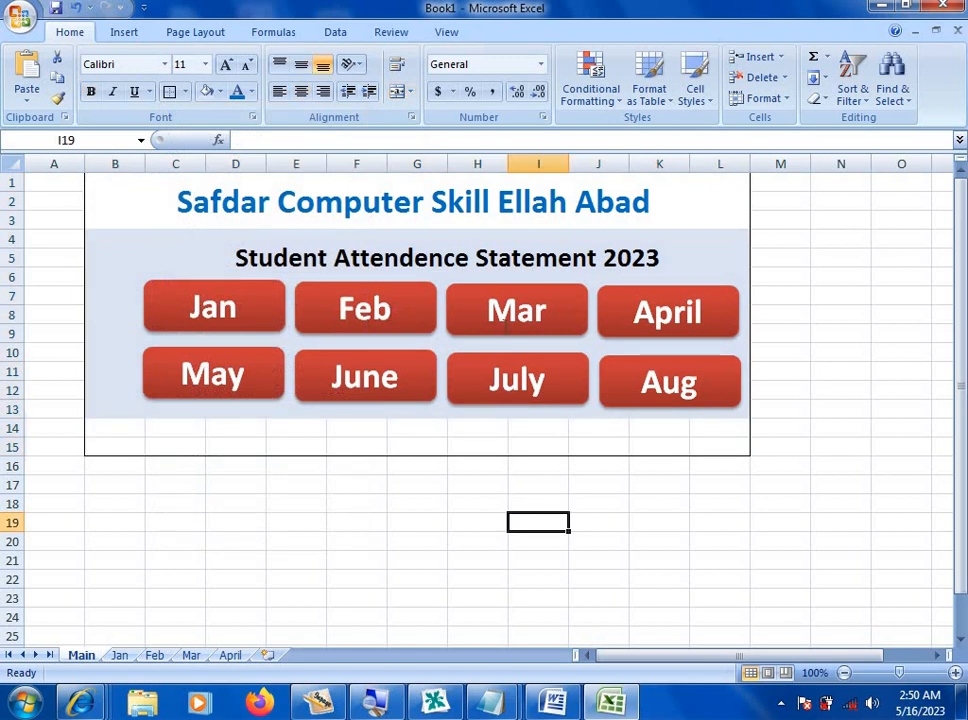
click(638, 538)
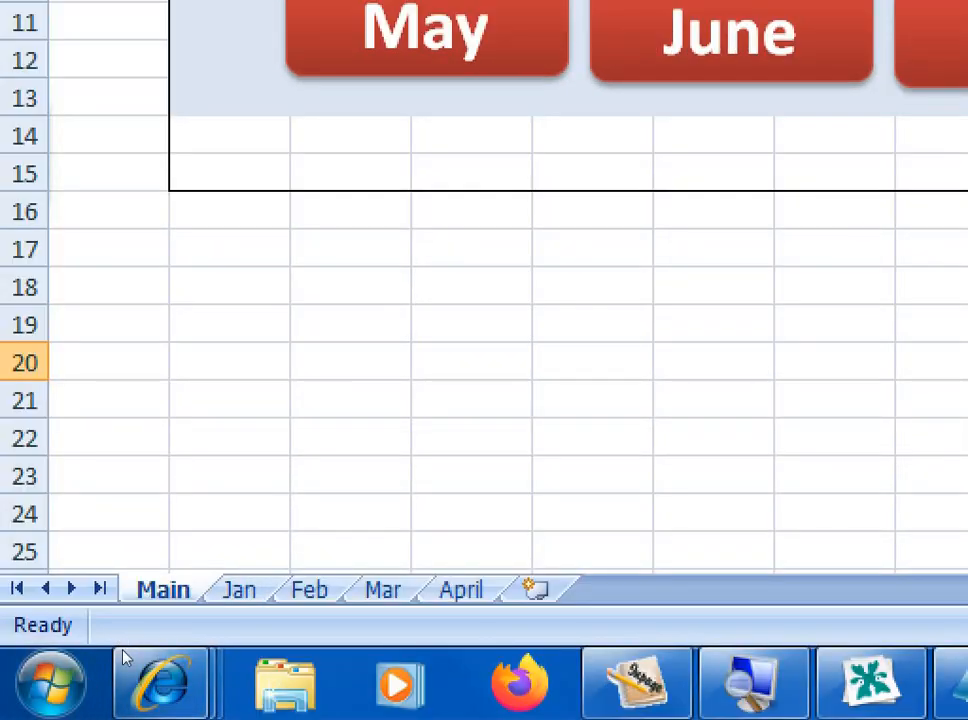
- On the Jan sheet, enter the column headers "No" in A6 and "Student Name" in B6
key(ctrl+Page_Down)
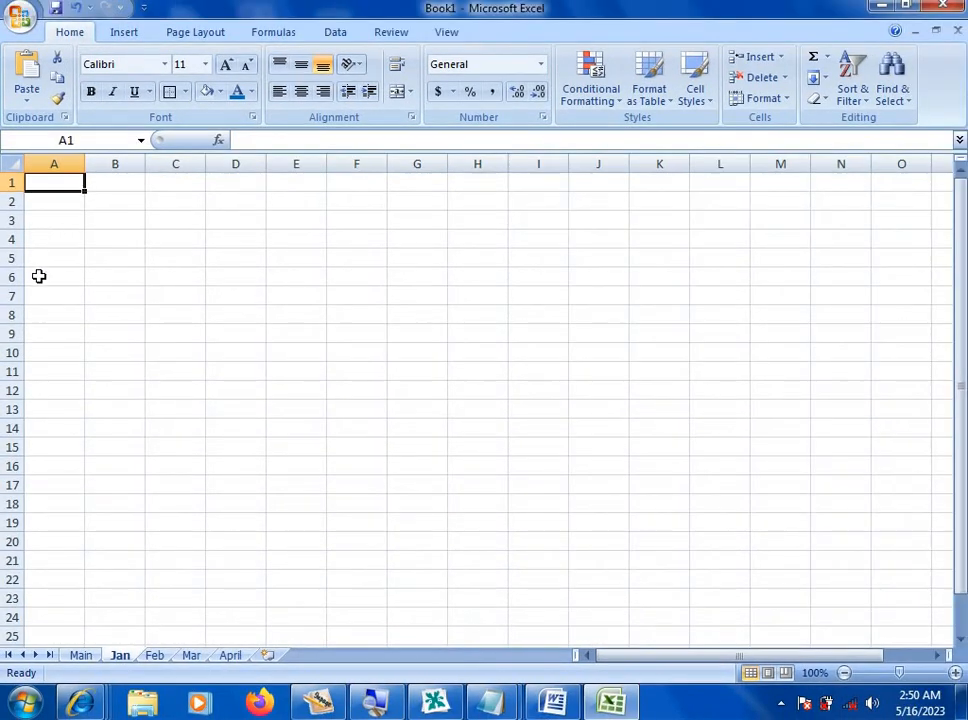
click(38, 276)
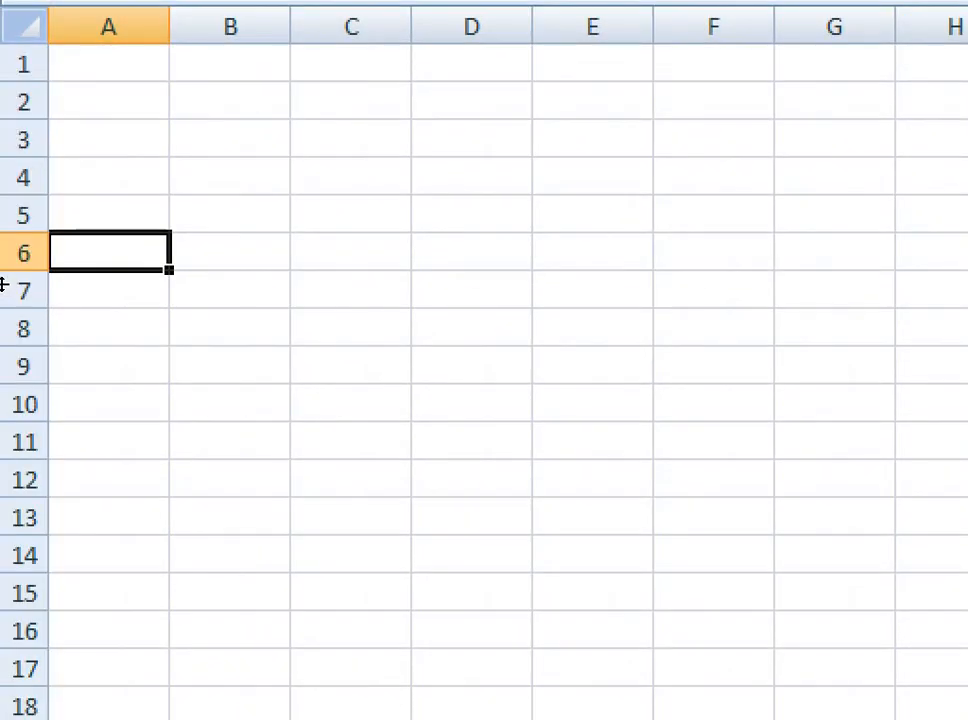
text(No)
key(Tab)
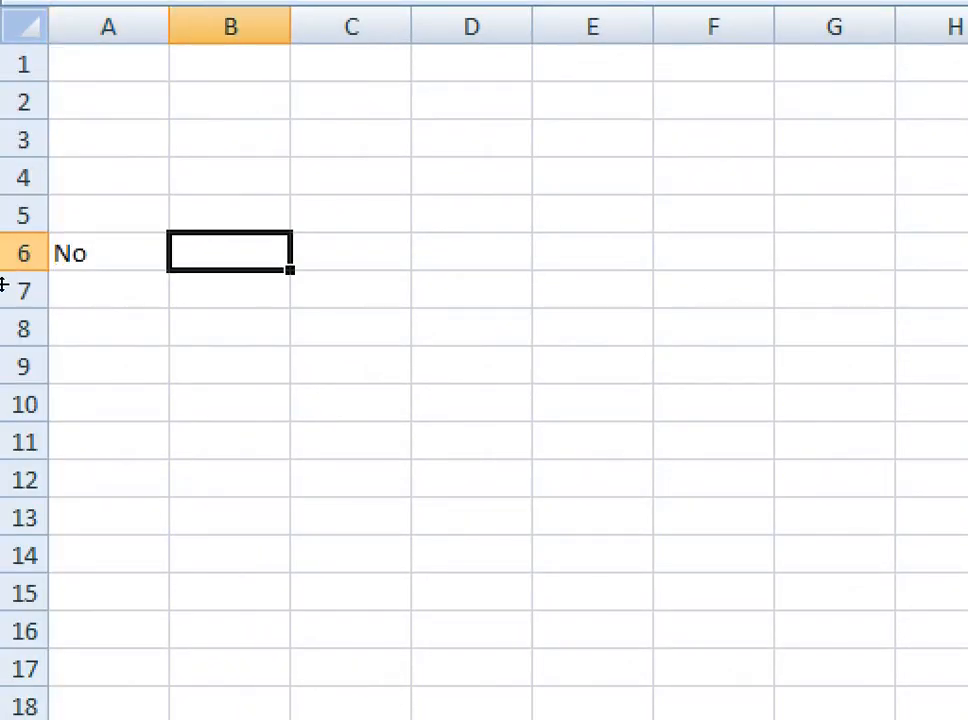
text(Student Name)
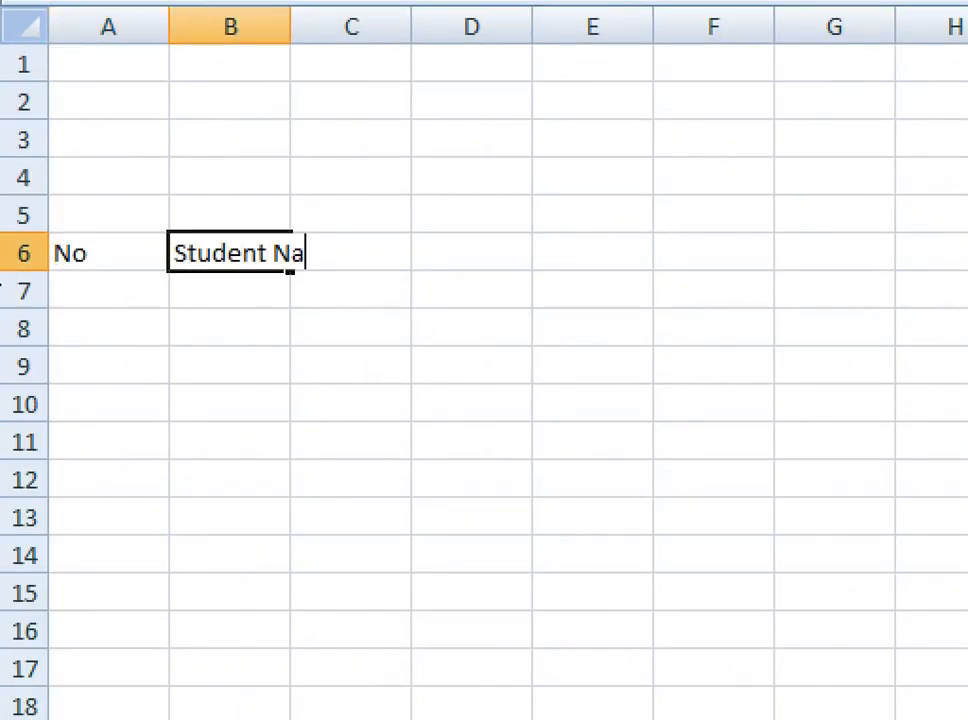
key(Down)
key(Down)
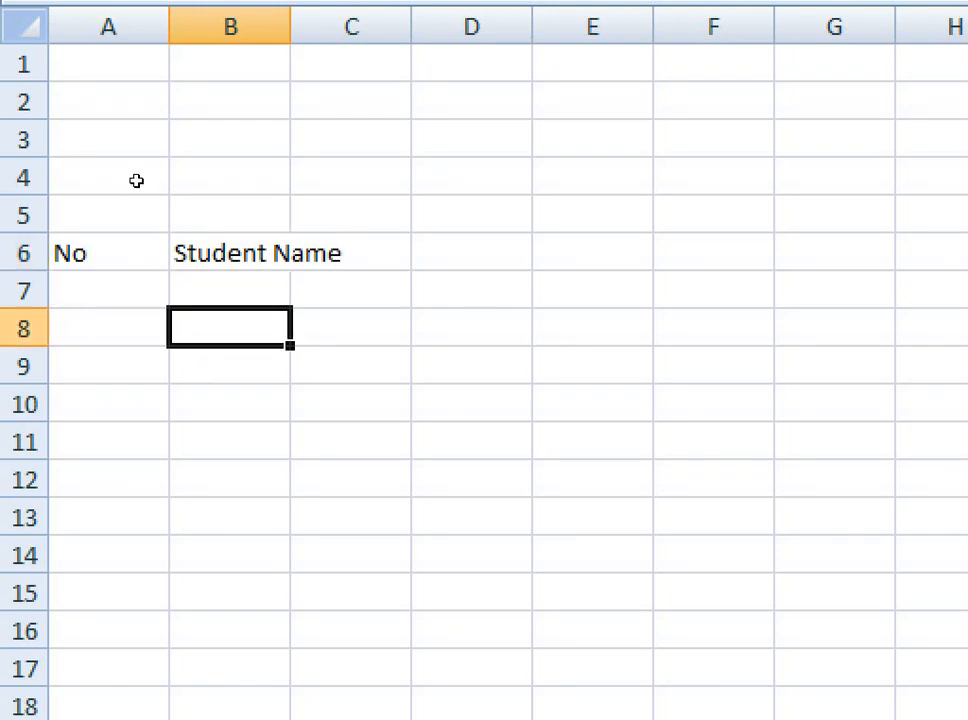
- Enter the header "Father Name" in C6 and widen columns B and C to fit their headers
drag(290, 27, 380, 27)
key(Up)
key(Up)
key(Right)
text(Fat)
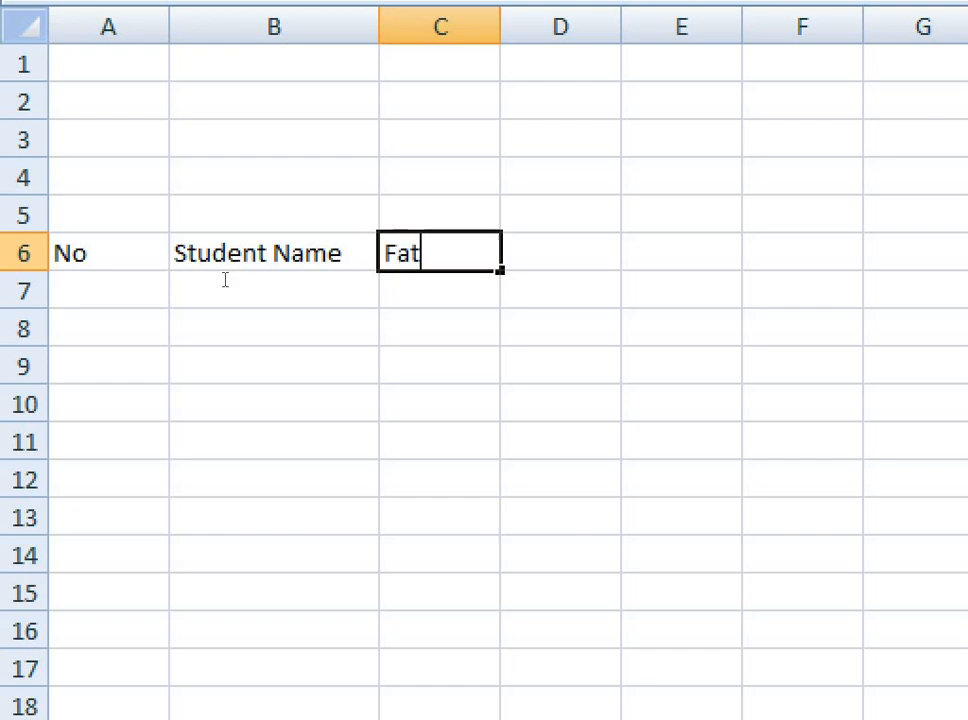
text(jer)
key(BackSpace)
text(her Name)
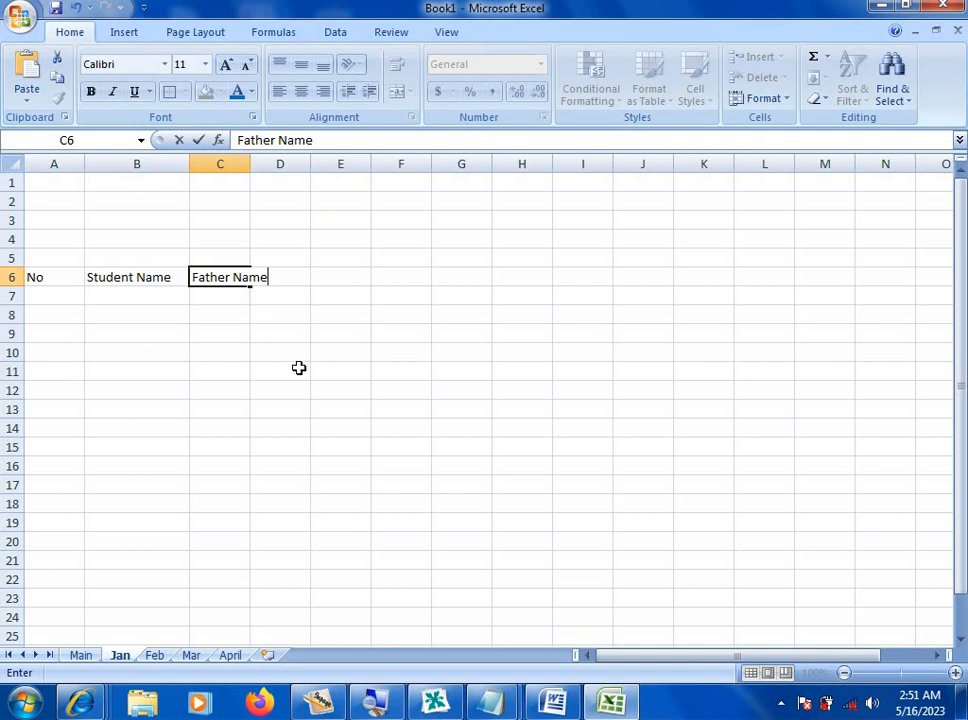
click(595, 437)
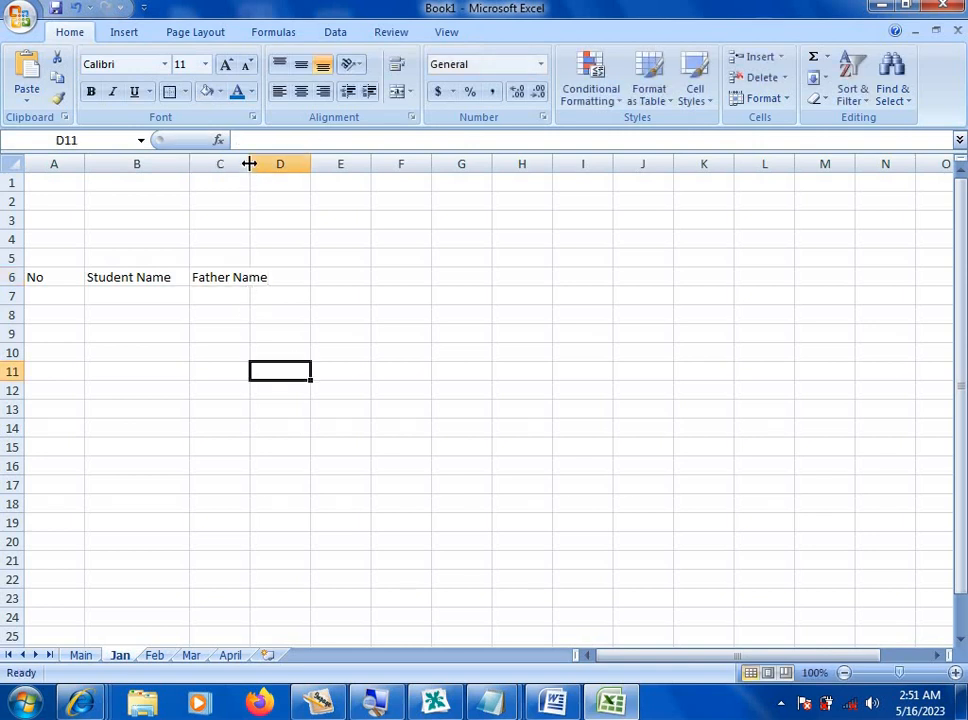
drag(249, 163, 315, 205)
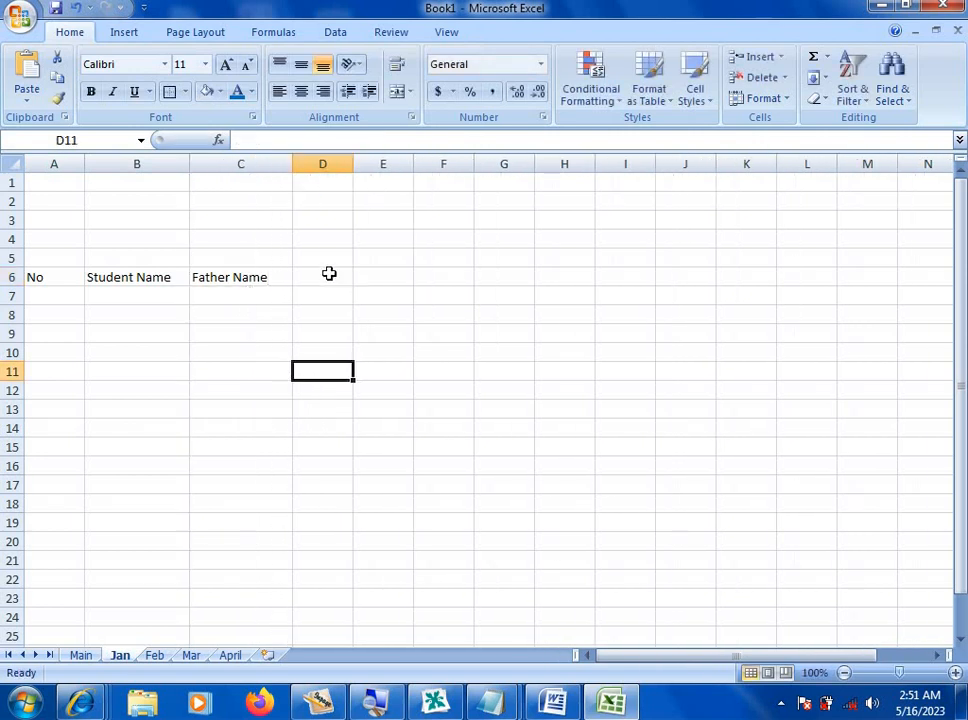
- Enter 1 in D5 and fill the number series across to 10 in M5
click(324, 259)
text(1)
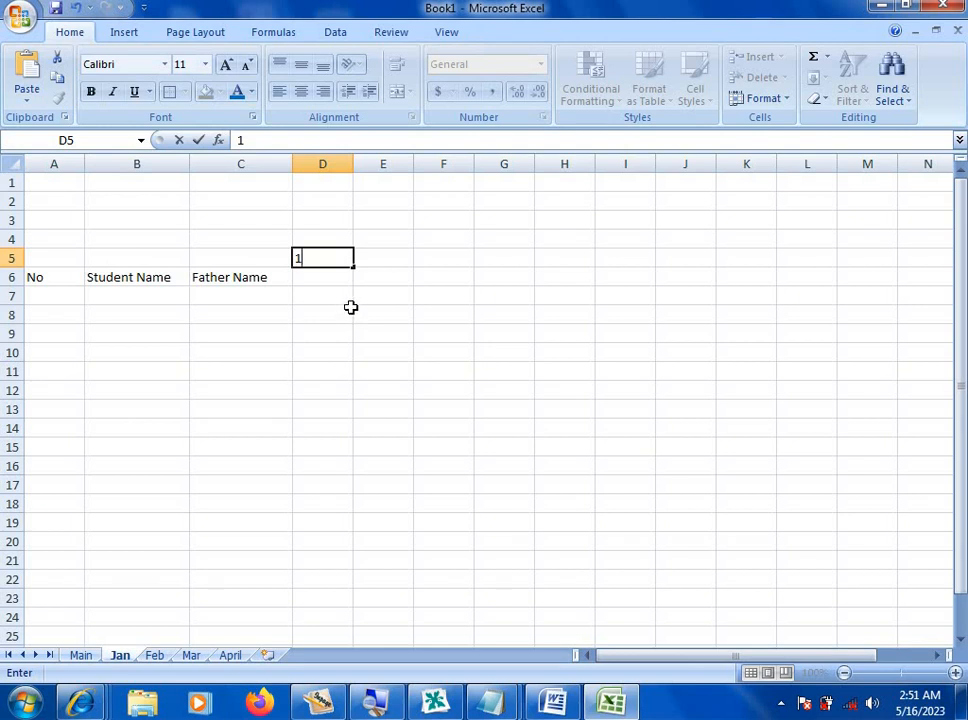
drag(356, 267, 873, 258)
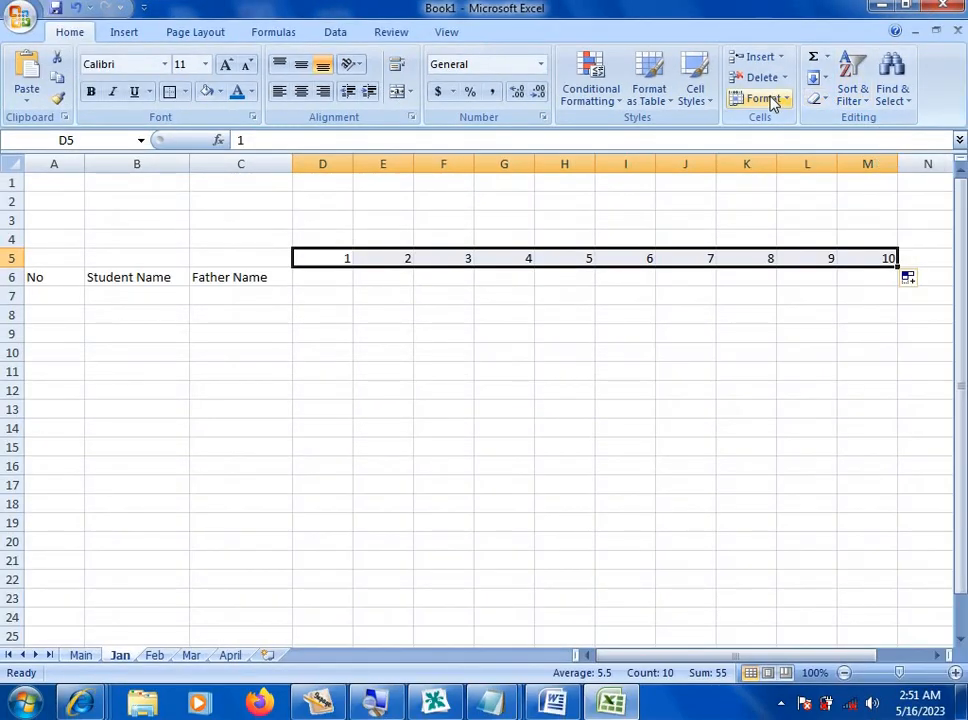
- Set the width of the day-number columns D to M to 4
click(712, 113)
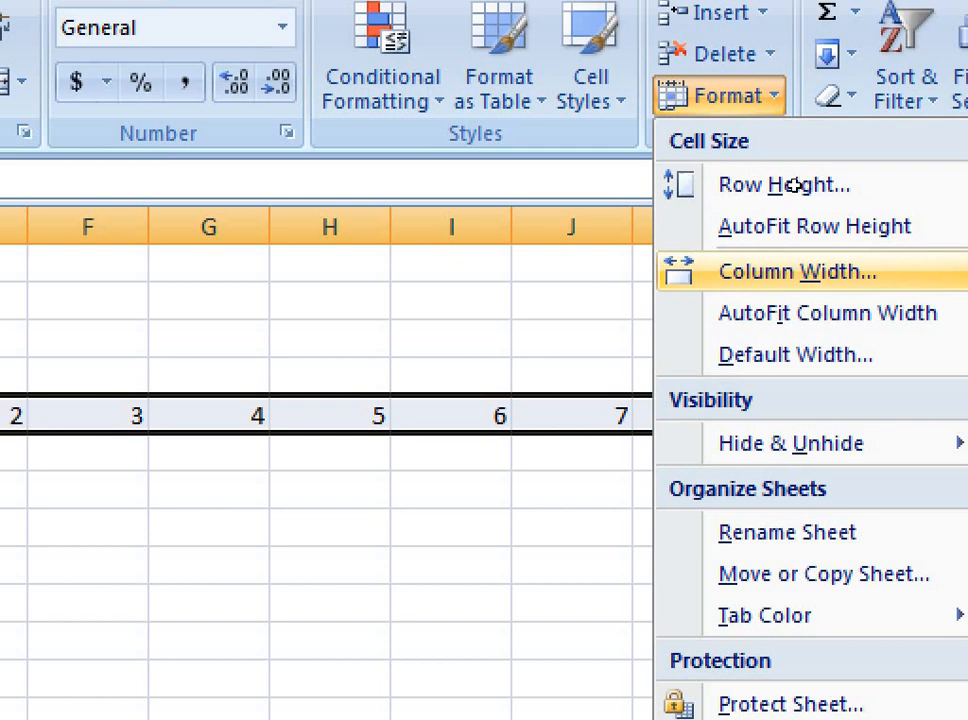
click(828, 277)
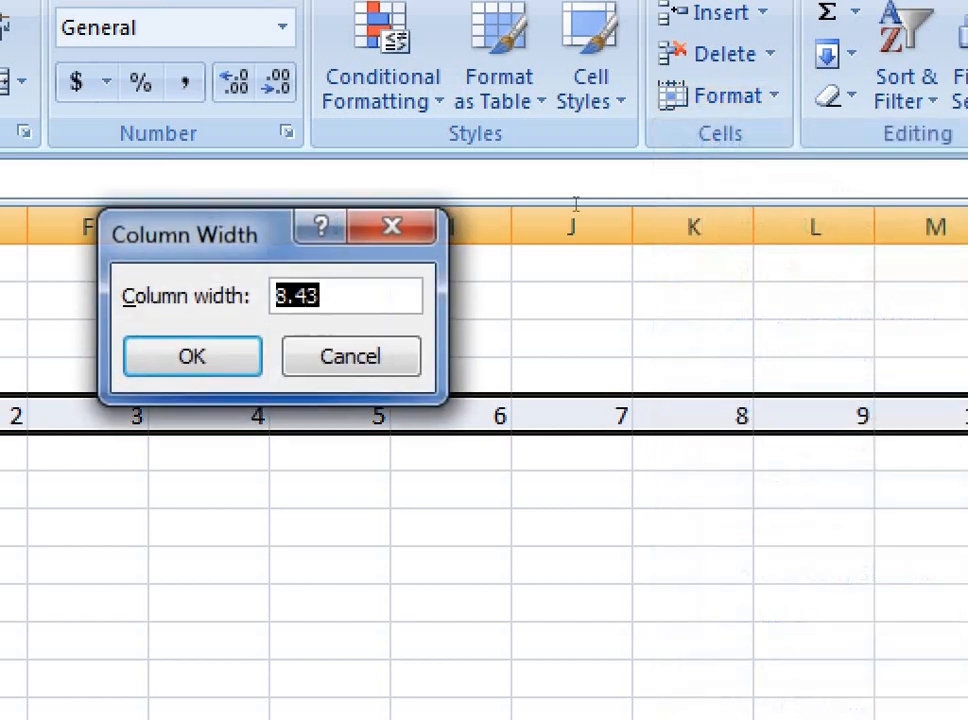
text(4)
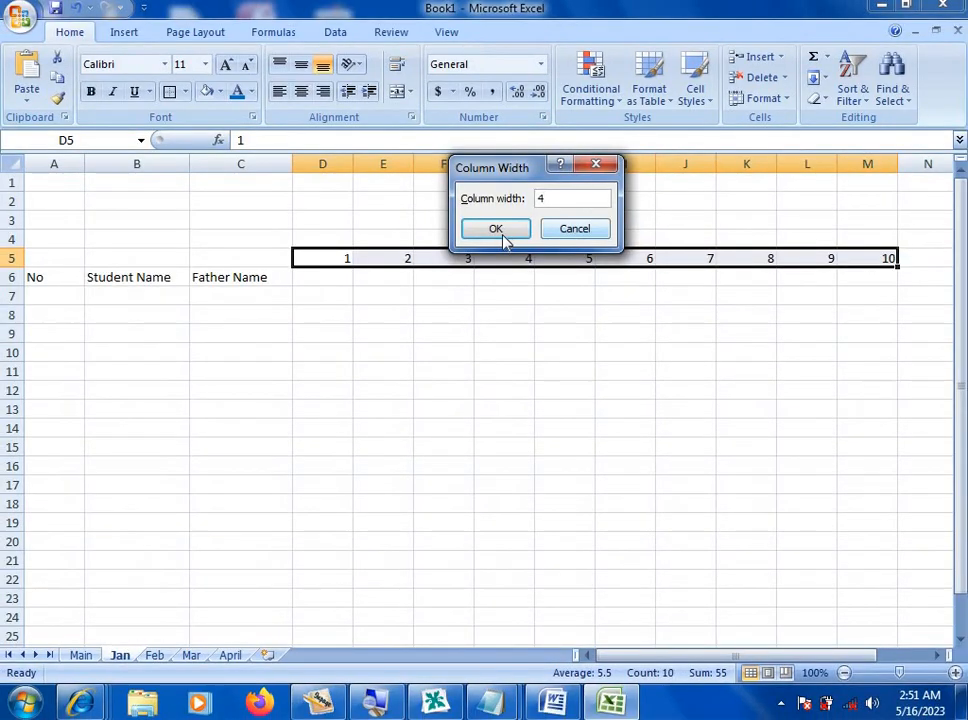
click(497, 232)
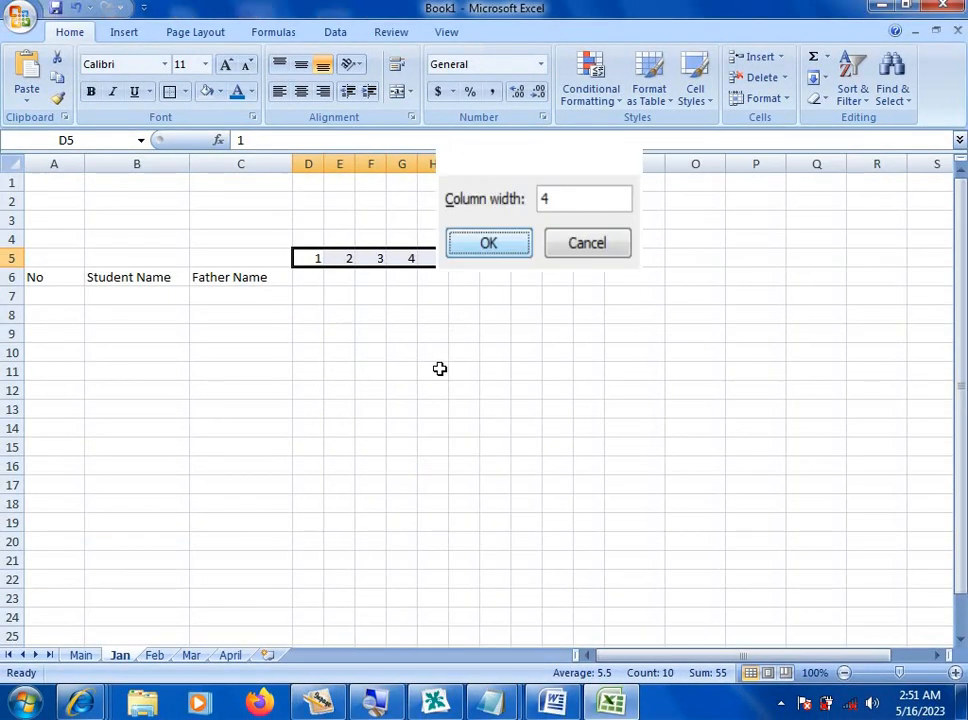
click(439, 370)
- Enter "Mon" in D6 and fill the weekday names across to M6 beneath the day numbers
click(310, 270)
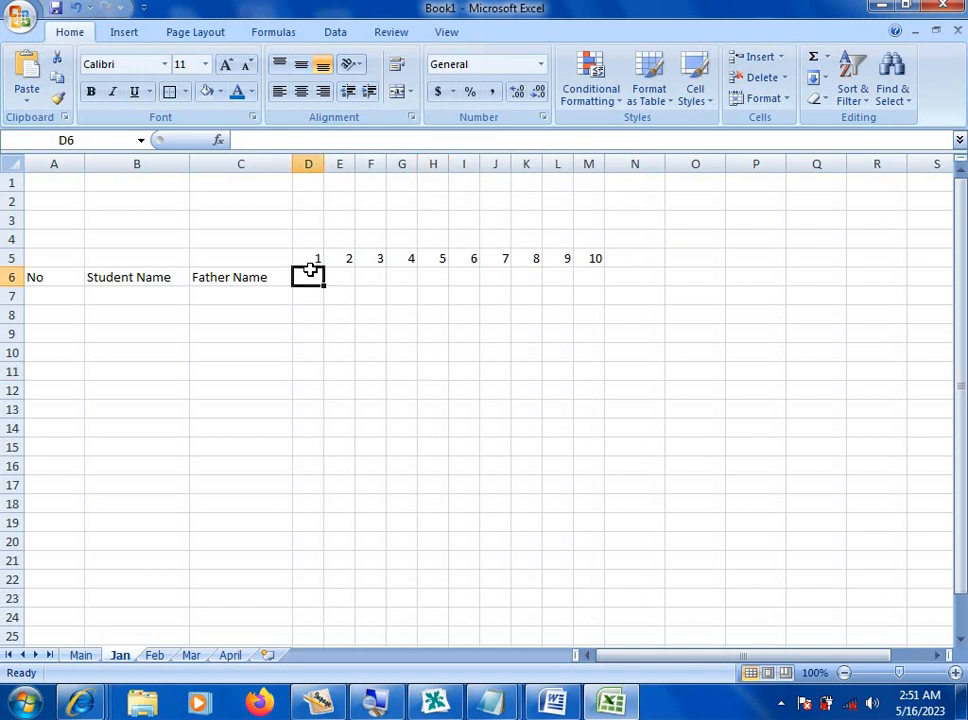
text(Mon)
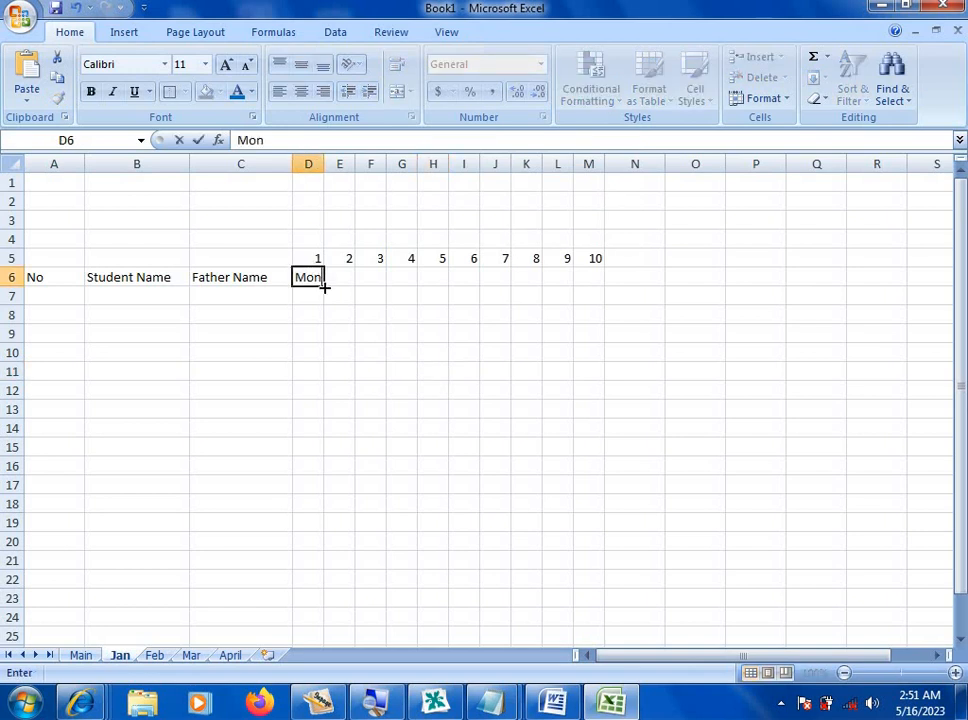
drag(324, 286, 609, 292)
click(494, 368)
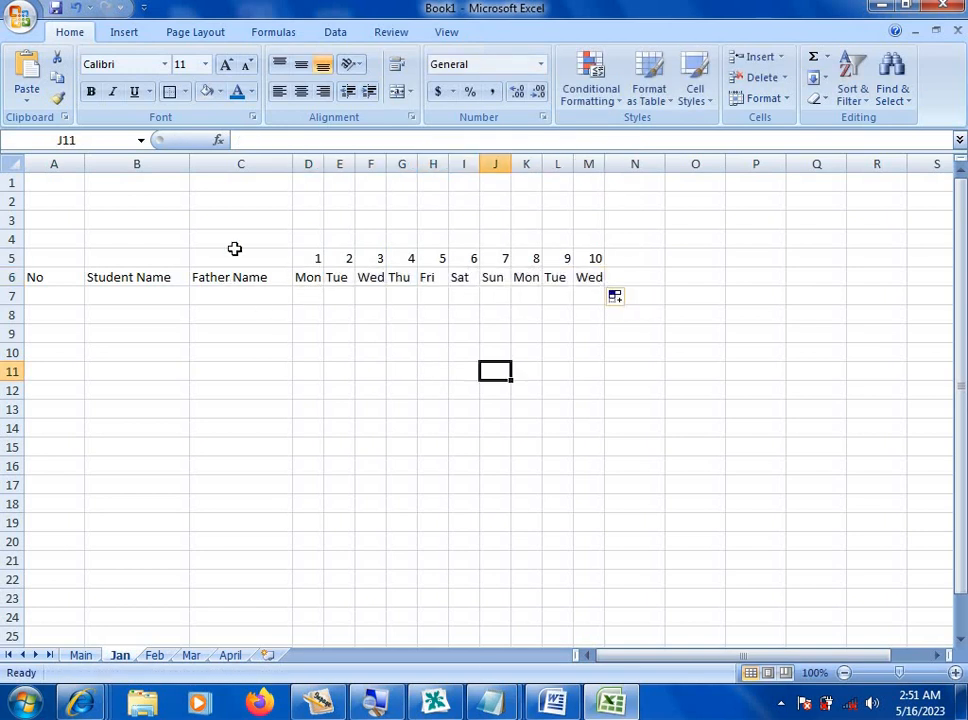
- Merge and center each of the Father Name, Student Name and No headers over rows 5 and 6
drag(233, 257, 233, 276)
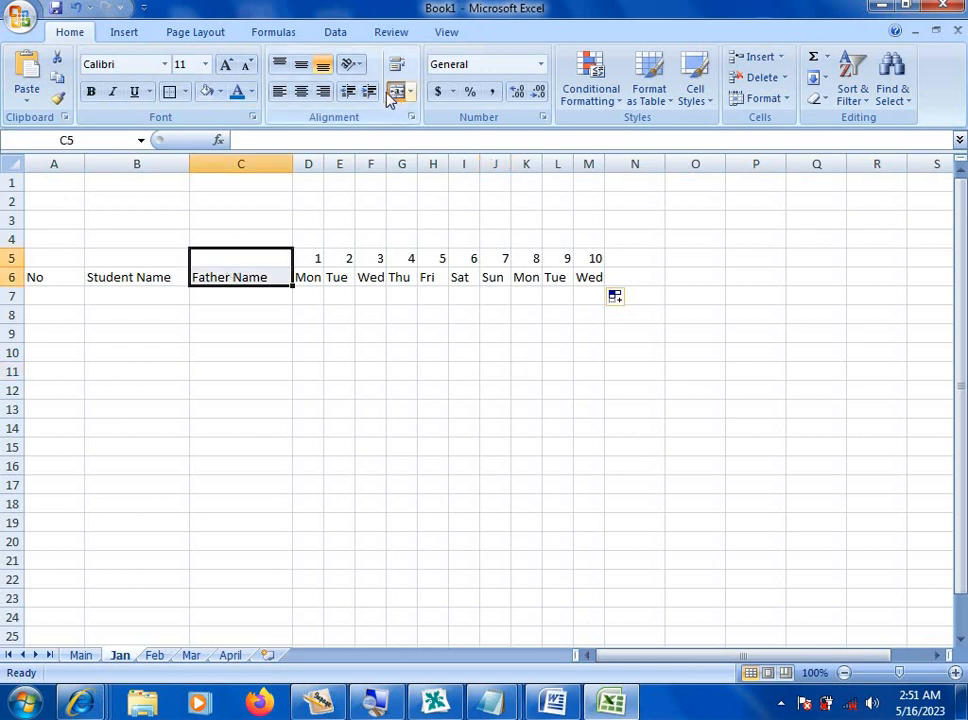
click(397, 91)
drag(147, 257, 147, 268)
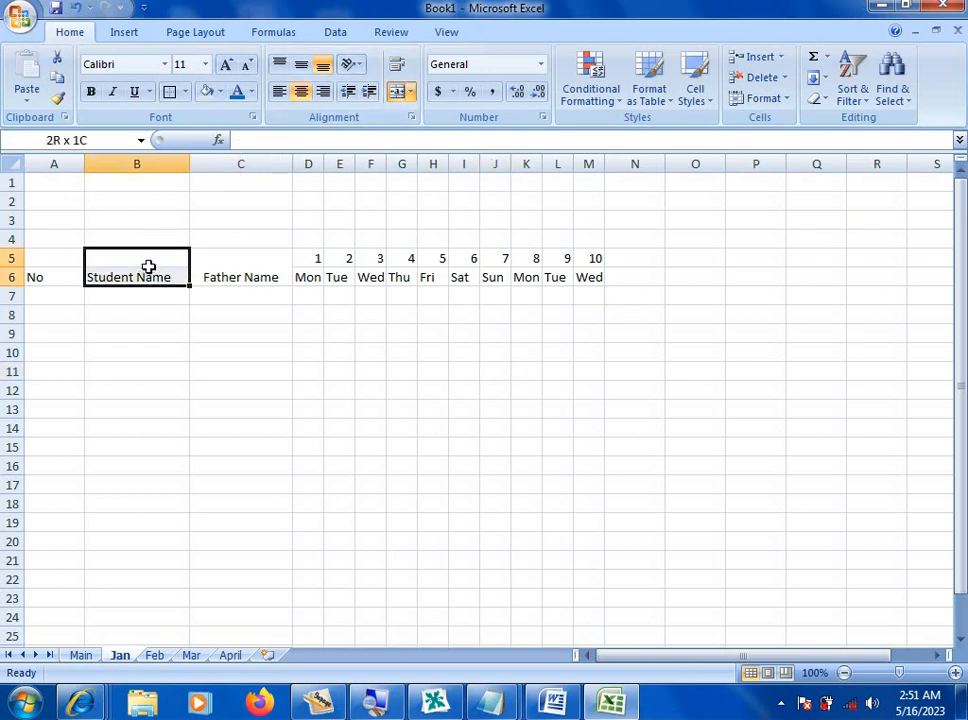
click(397, 91)
drag(72, 256, 71, 272)
click(397, 91)
click(240, 390)
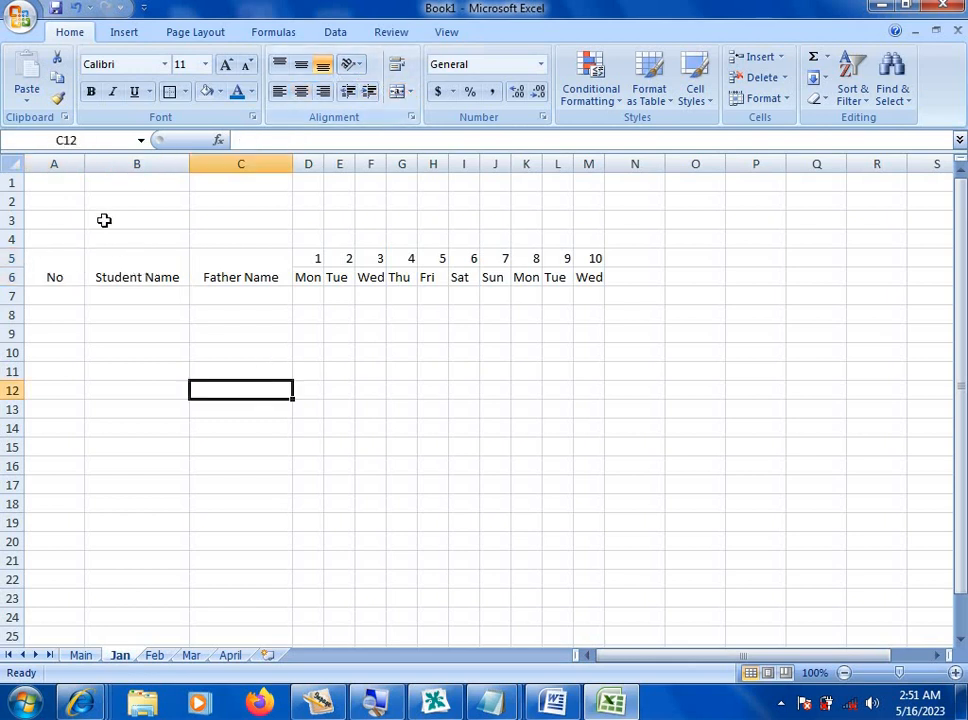
- Widen the Student Name and Father Name columns further to leave room for full names
drag(189, 164, 236, 165)
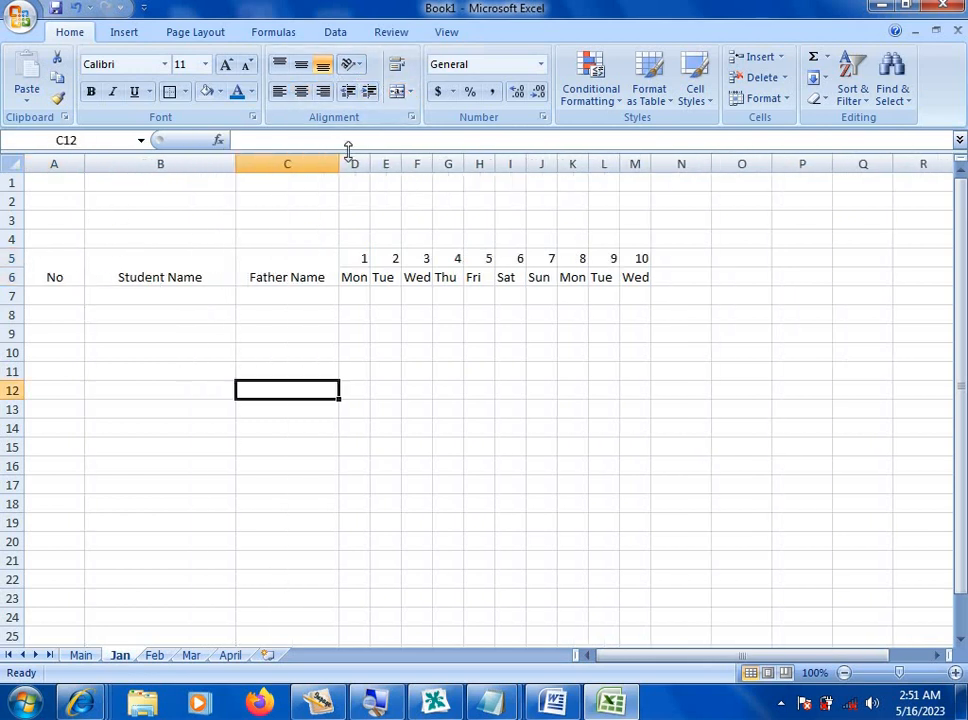
drag(338, 164, 378, 164)
drag(473, 352, 452, 352)
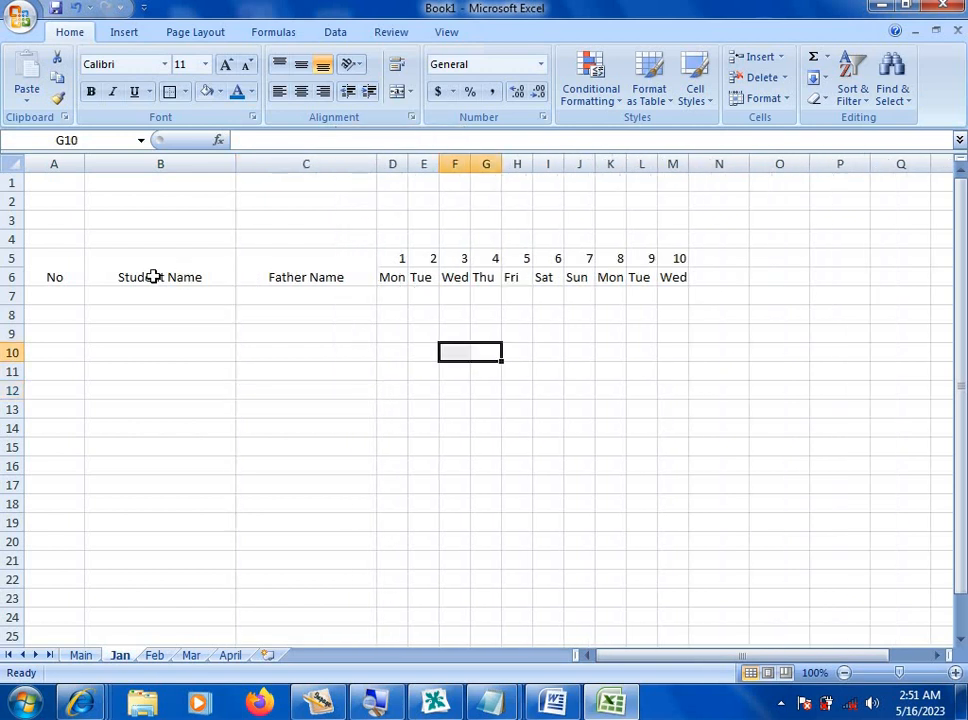
- Apply all borders to the attendance table range A5:P19
drag(68, 263, 866, 521)
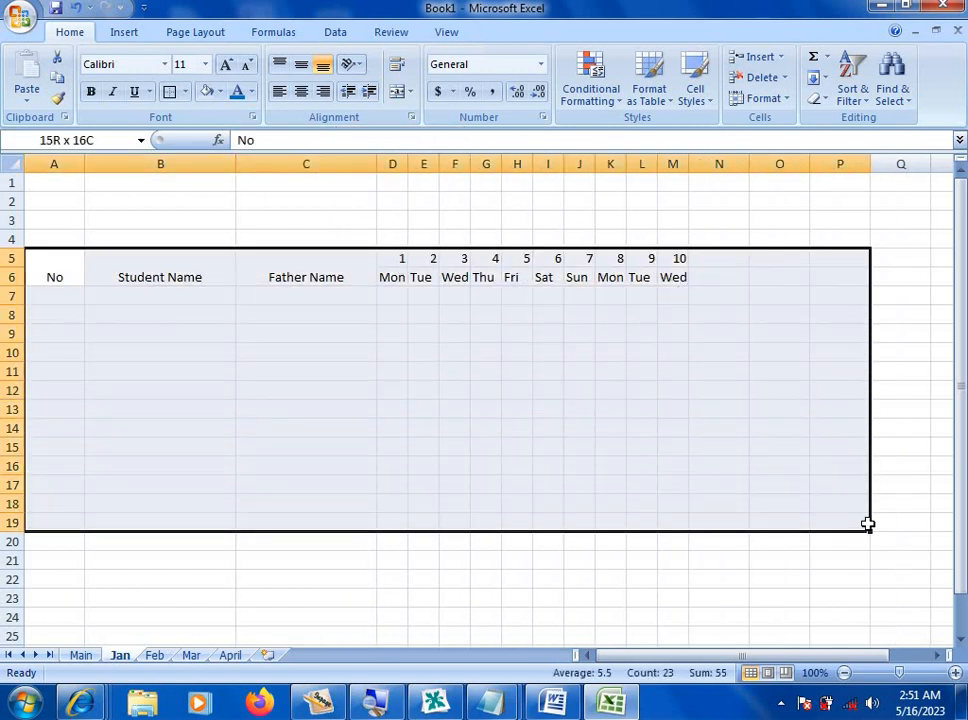
click(185, 91)
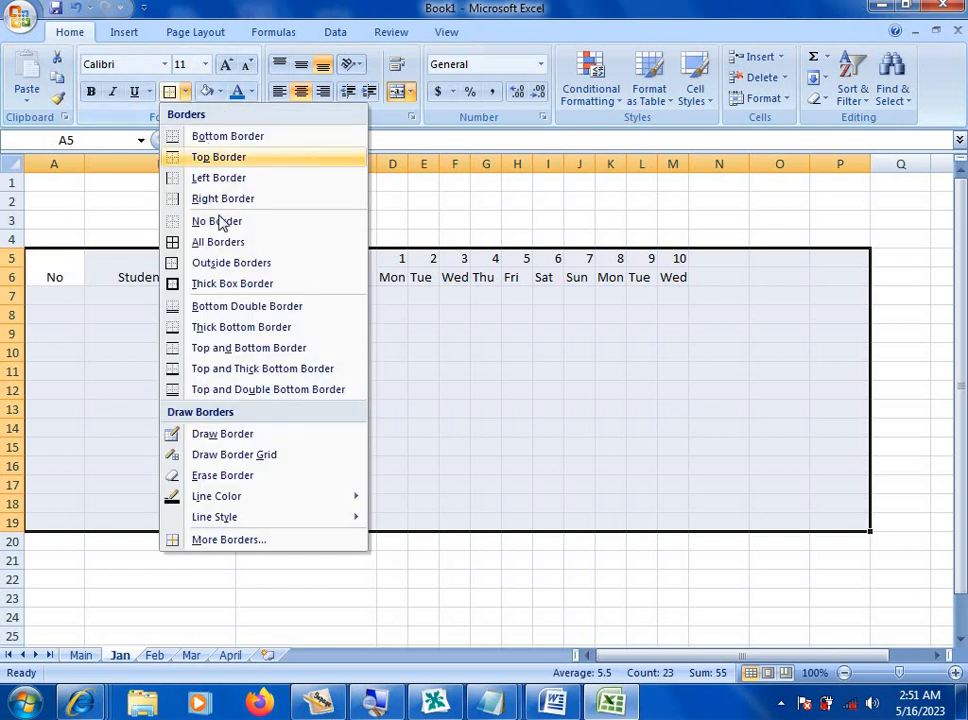
click(207, 242)
click(486, 560)
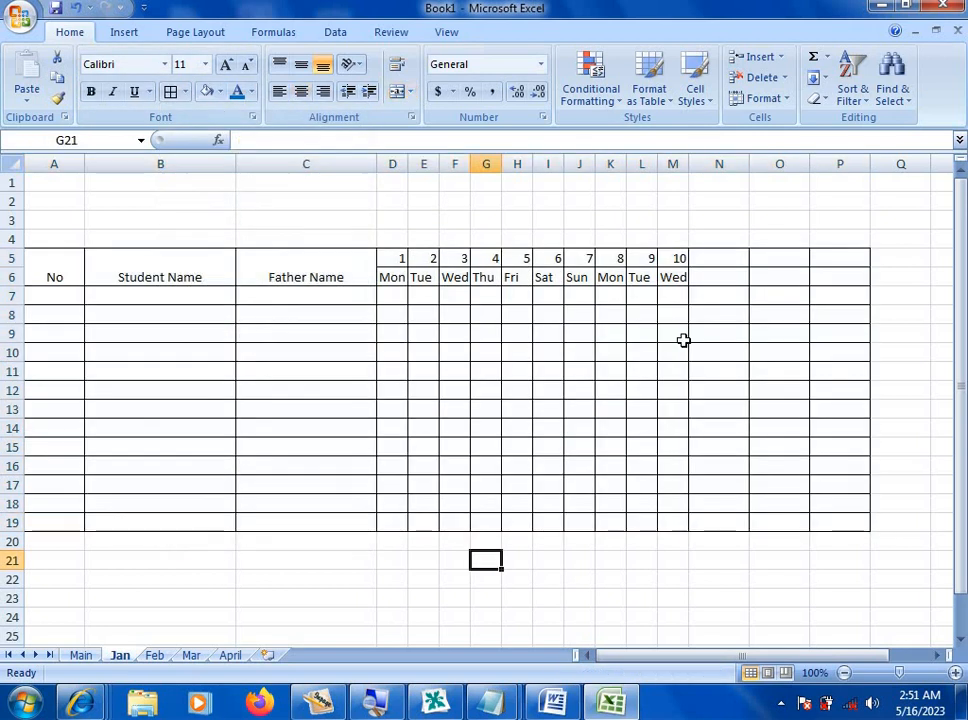
- Draw a rounded rectangle about 0.67" by 0.97" above columns O and P, label it "Main", and make the label larger and bold
click(128, 32)
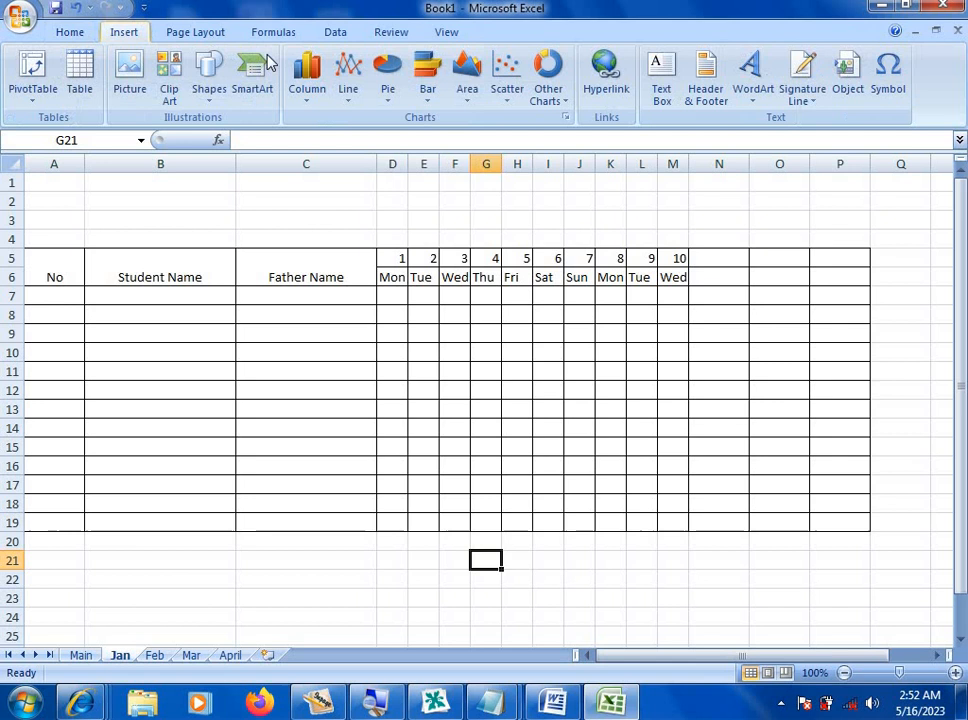
click(212, 104)
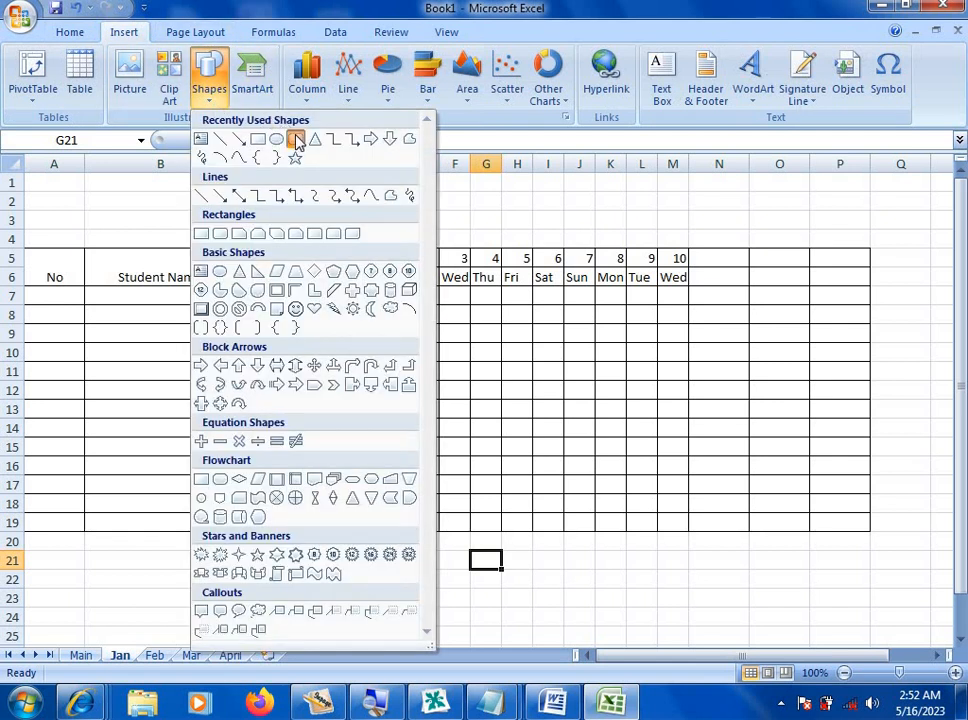
click(296, 140)
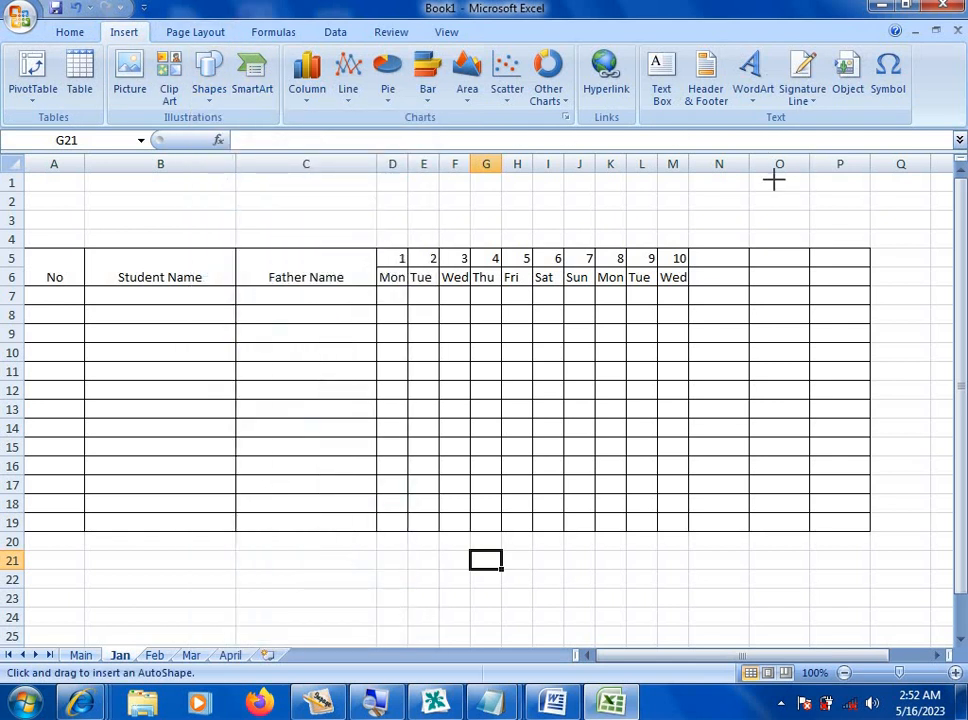
mouse_move(773, 179)
mouse_down()
mouse_move(836, 205)
mouse_move(861, 240)
mouse_up()
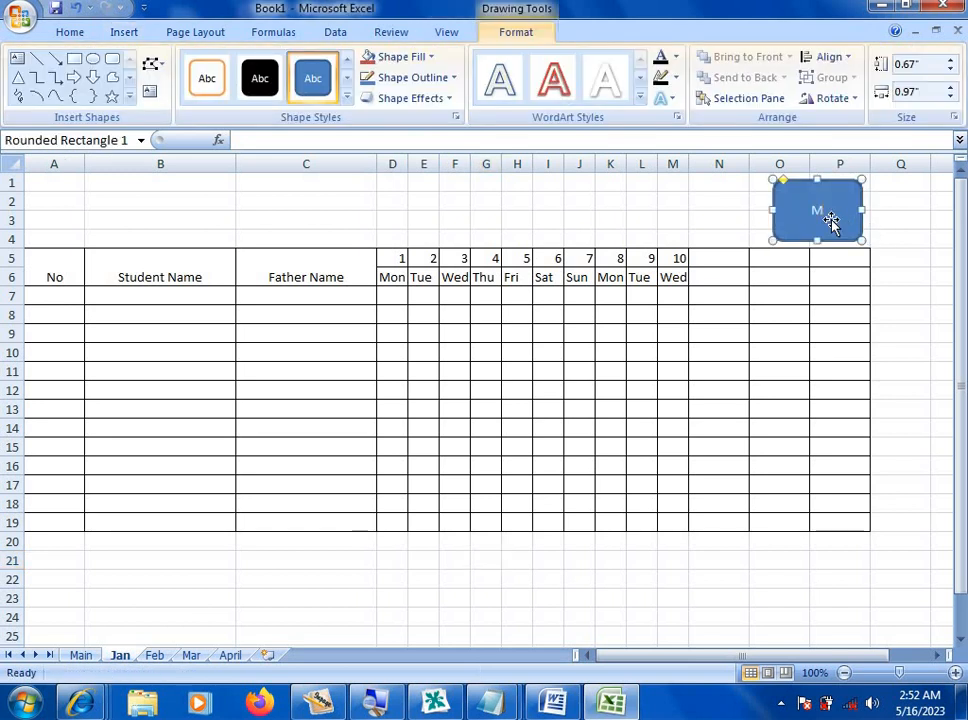
text(Main)
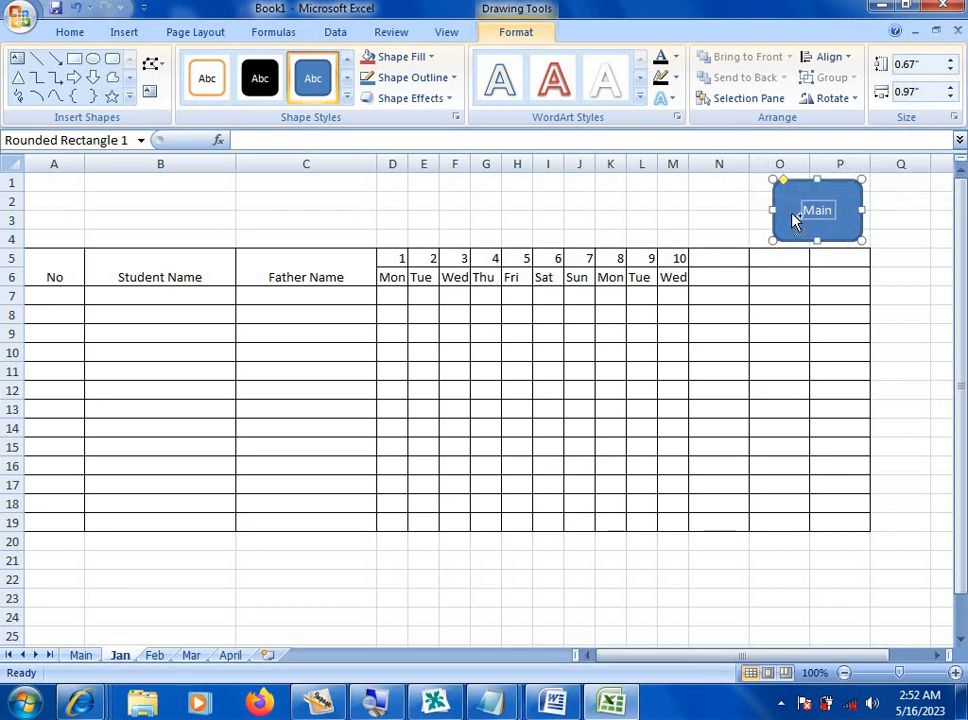
key(ctrl+shift+period)
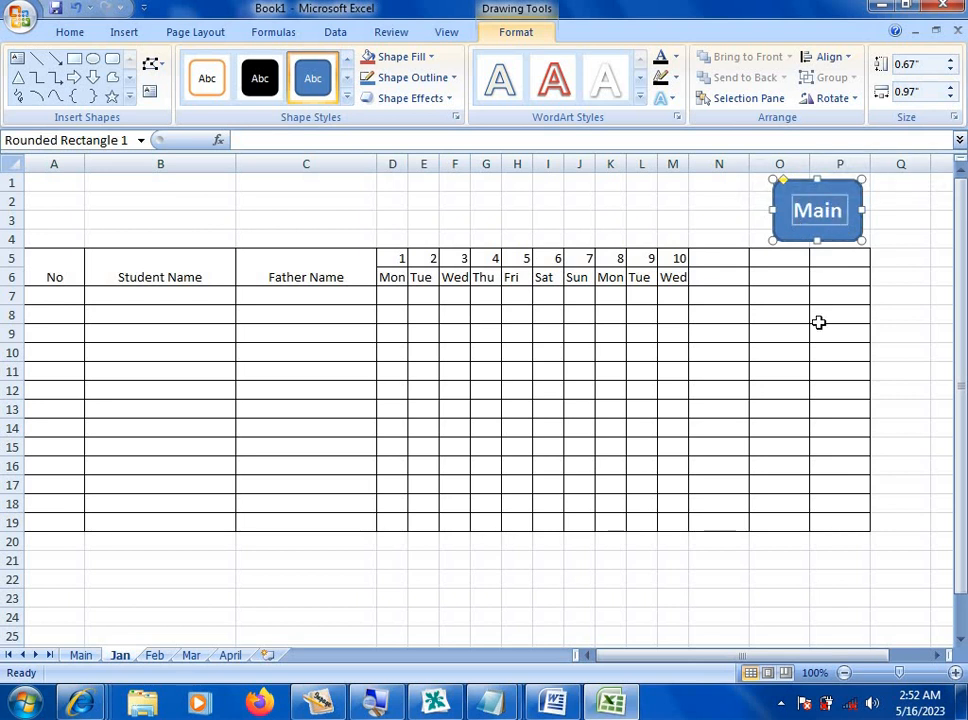
click(892, 356)
- Merge and center A1:N4 and enter the title "Student Attendence report Jan 2023"
drag(77, 176, 723, 244)
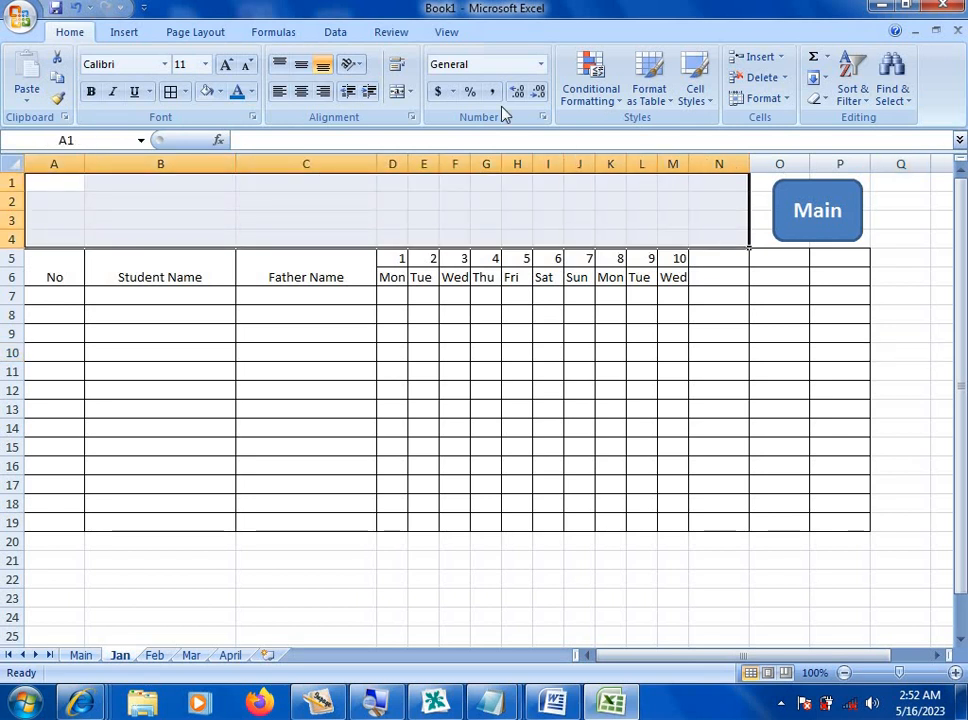
click(400, 93)
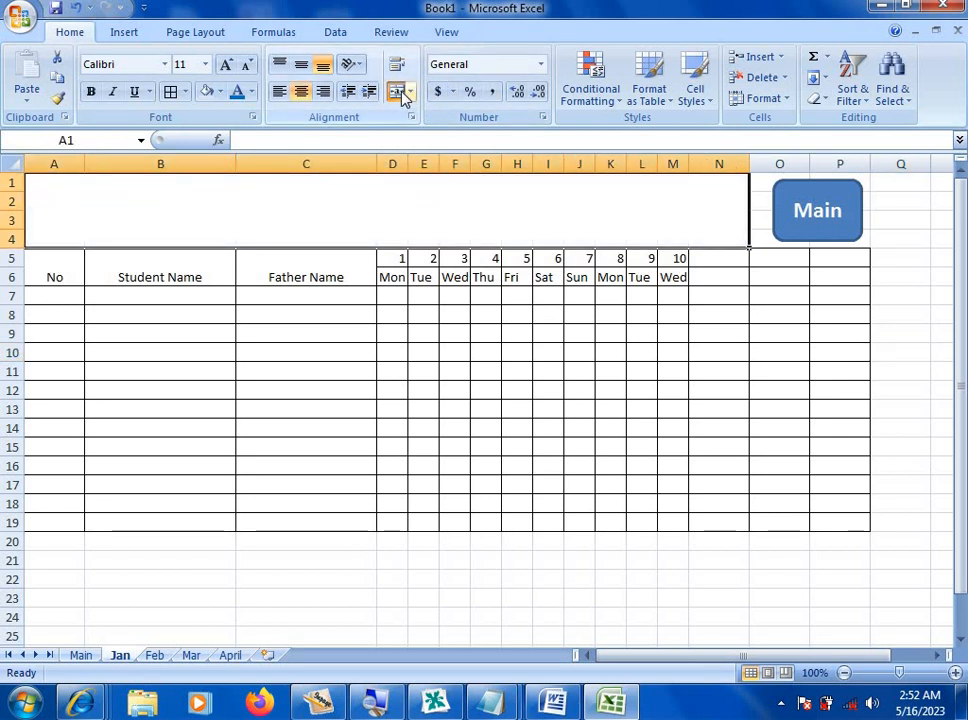
text(Student )
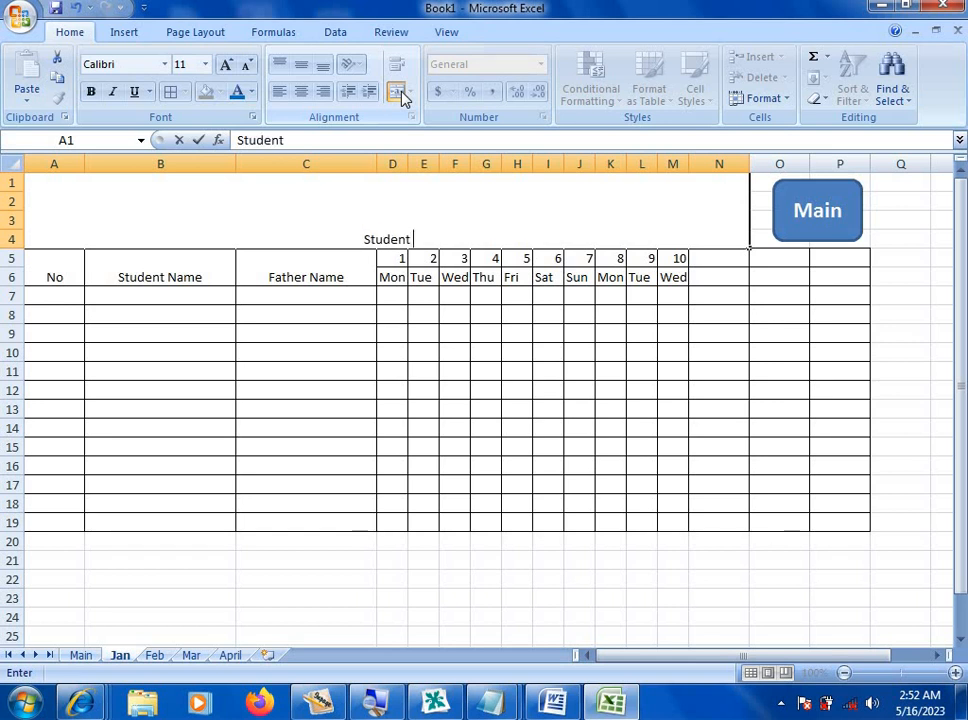
text(att)
key(BackSpace)
key(BackSpace)
key(BackSpace)
text(At)
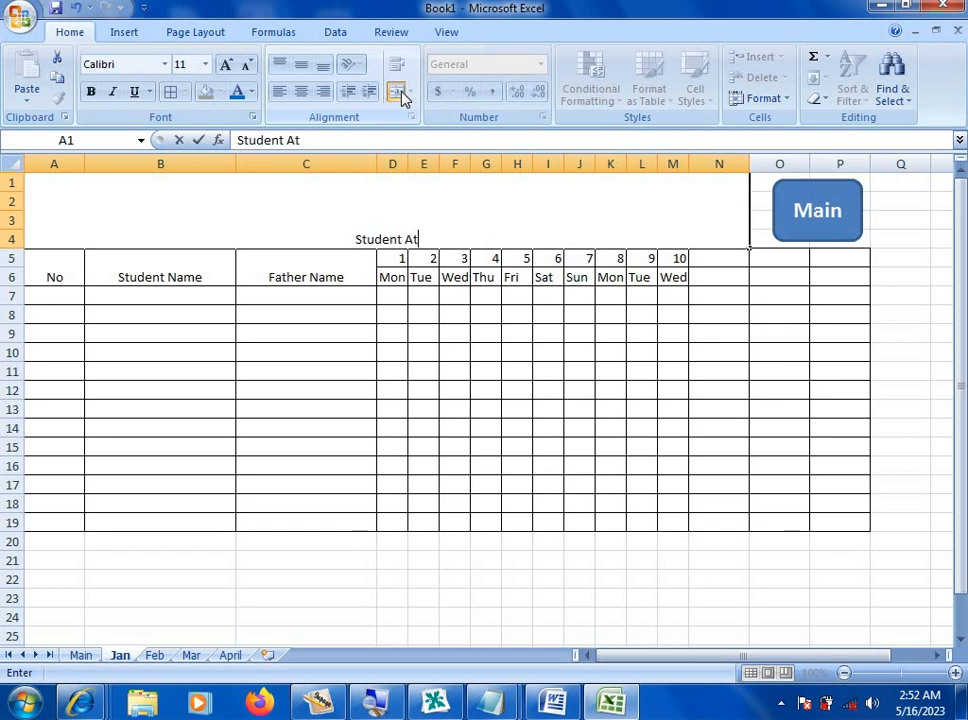
text(tendence rep)
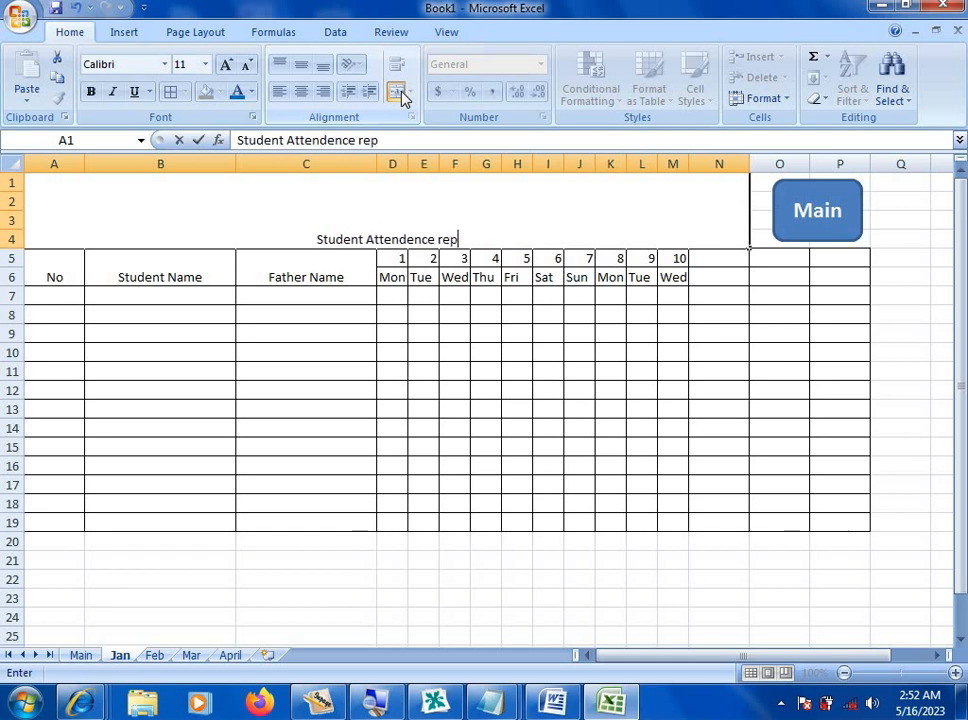
text(ort)
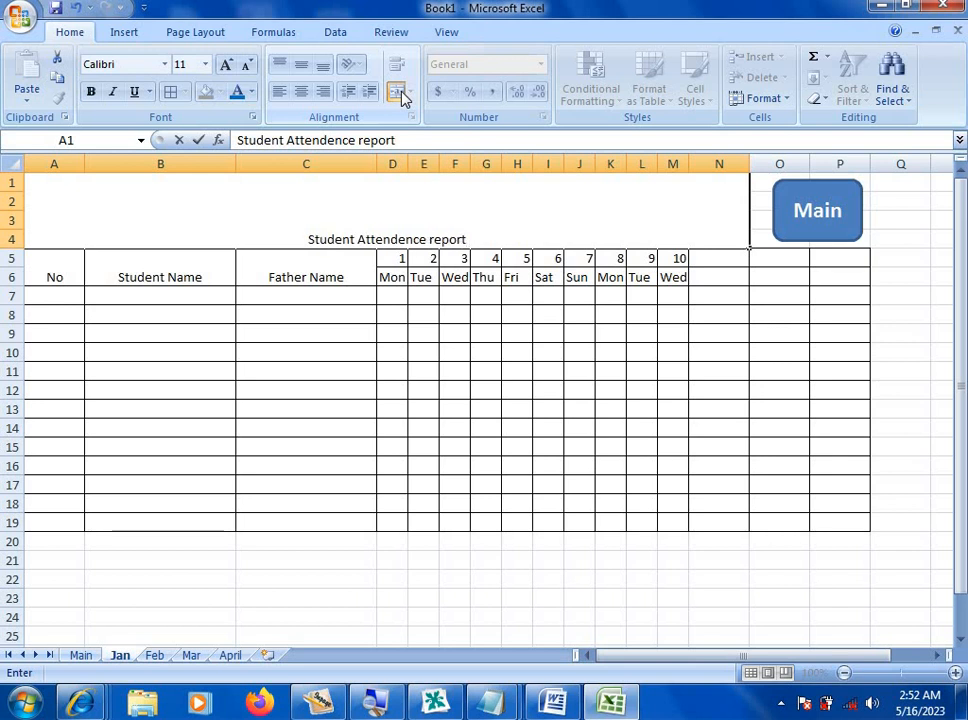
text( Jan)
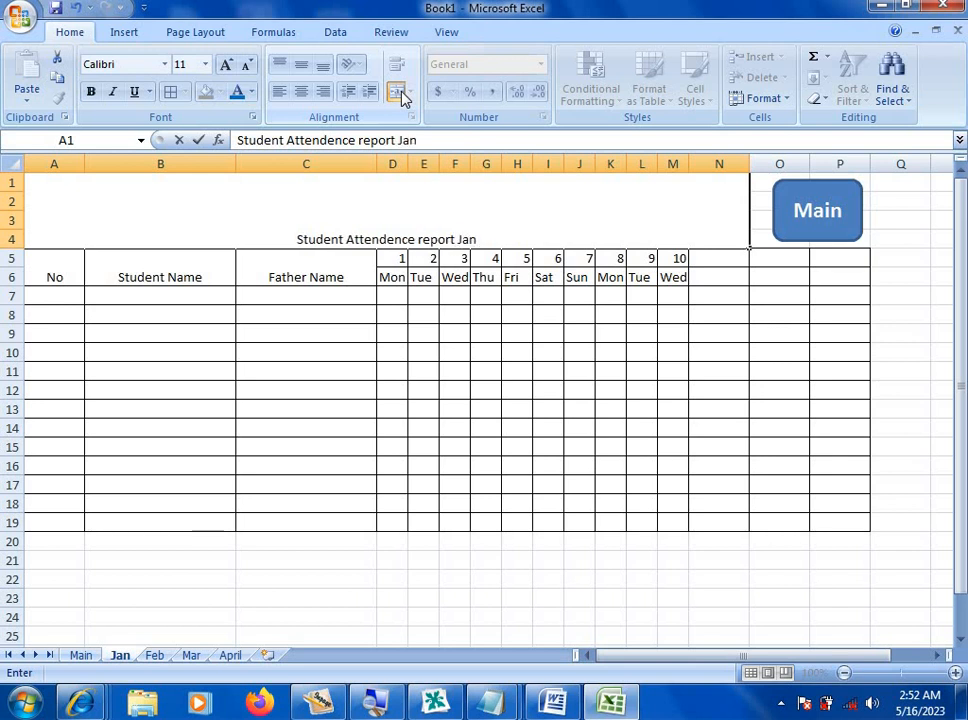
text( 2023)
click(379, 543)
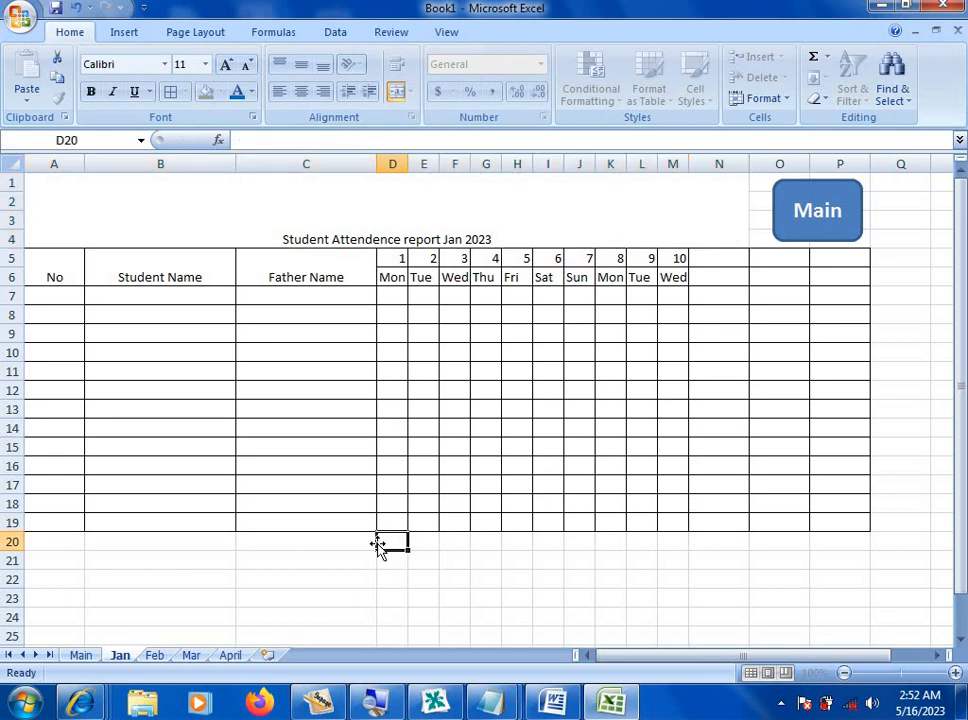
- Middle-align the report title vertically and format it as bold at font size 28
click(322, 186)
click(301, 64)
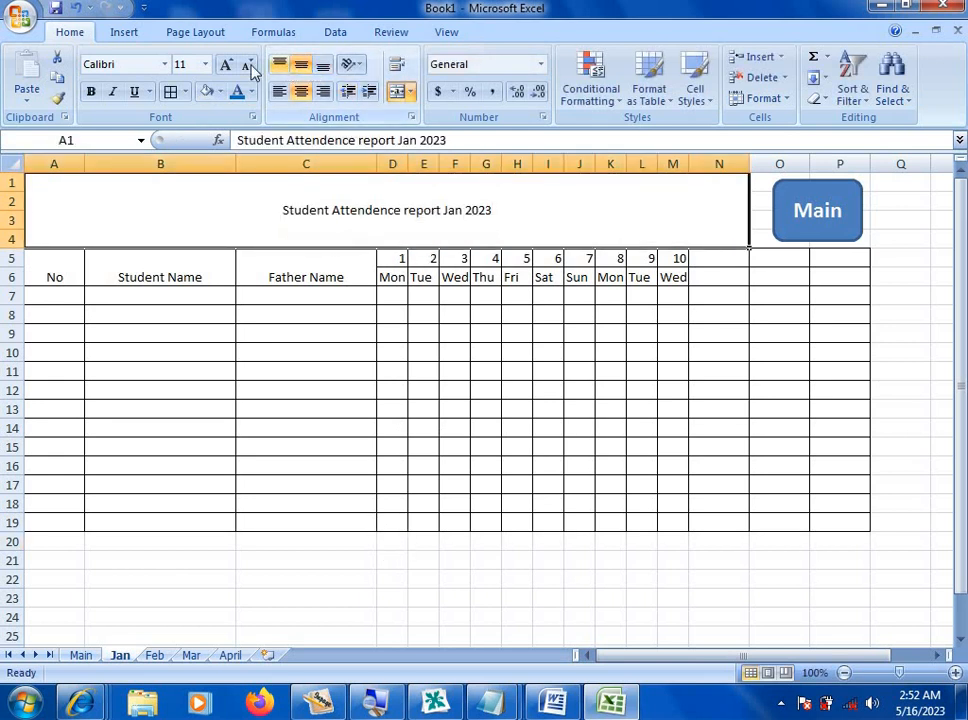
click(227, 65)
click(227, 65)
click(227, 65)
click(227, 65)
click(227, 65)
click(227, 65)
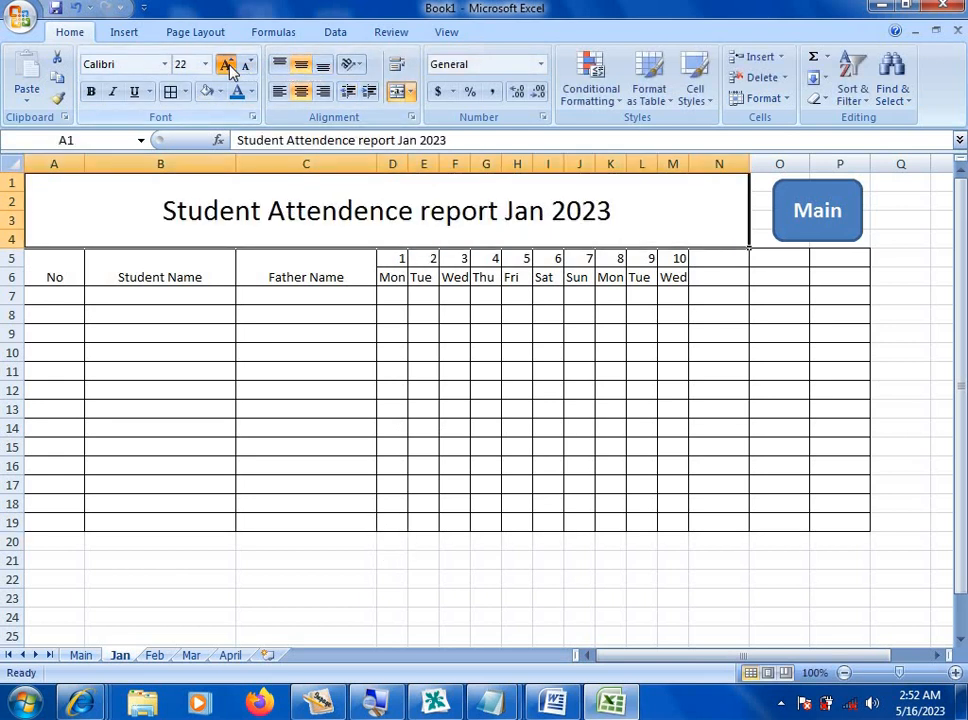
click(227, 65)
click(227, 65)
click(227, 65)
click(90, 91)
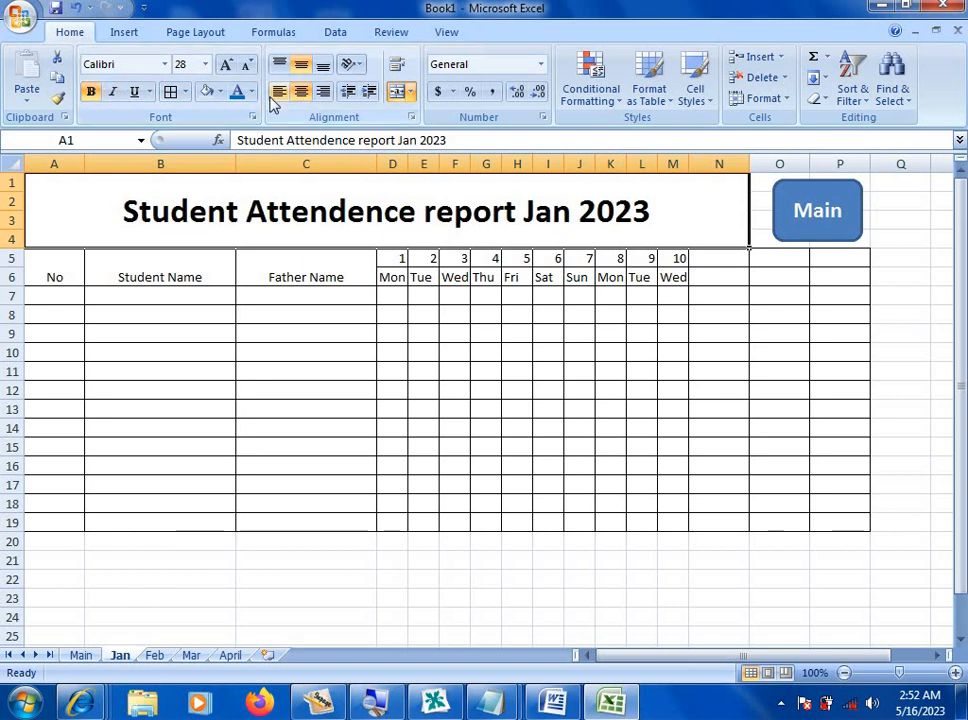
- Fill the merged title cell with the lightest red theme color
click(220, 91)
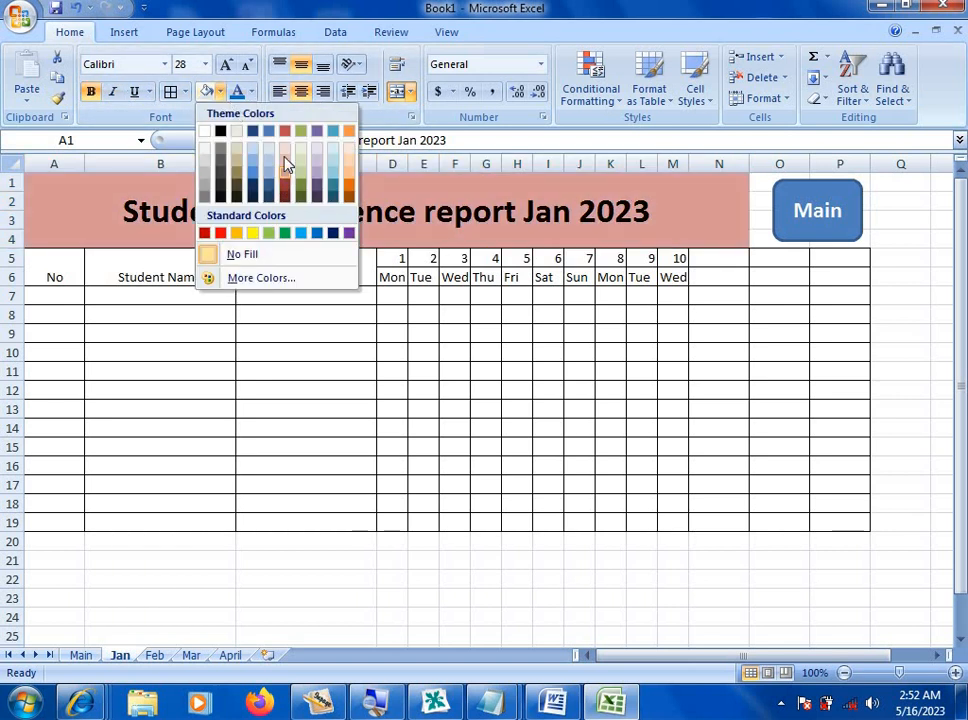
click(287, 155)
click(362, 366)
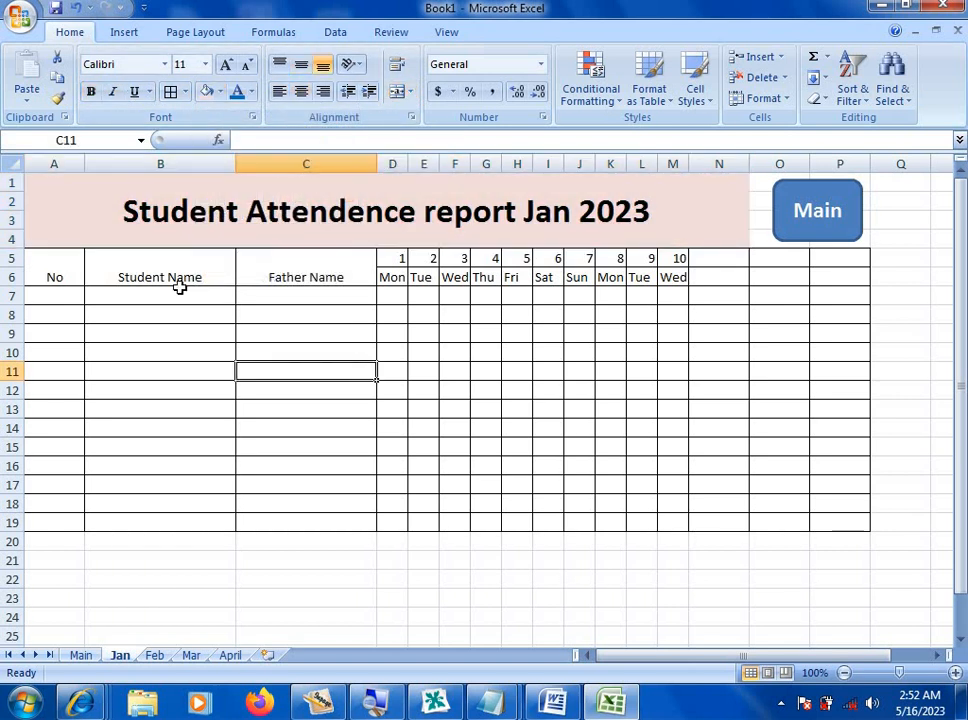
- Center the header text in A5:P6 horizontally and make it bold
drag(67, 262, 821, 272)
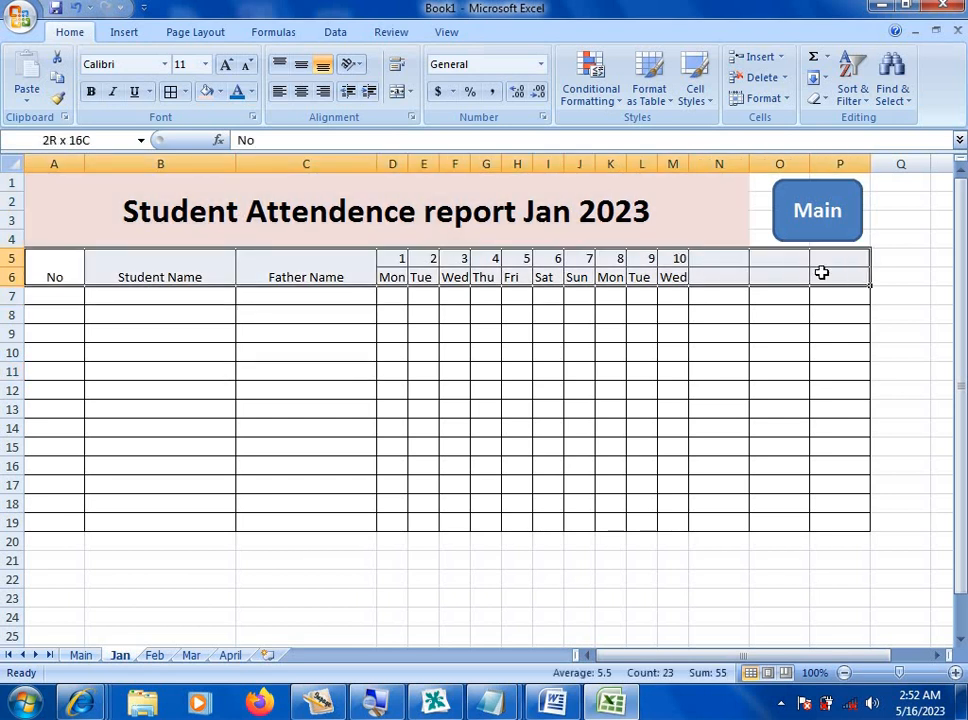
drag(523, 145, 523, 145)
click(301, 91)
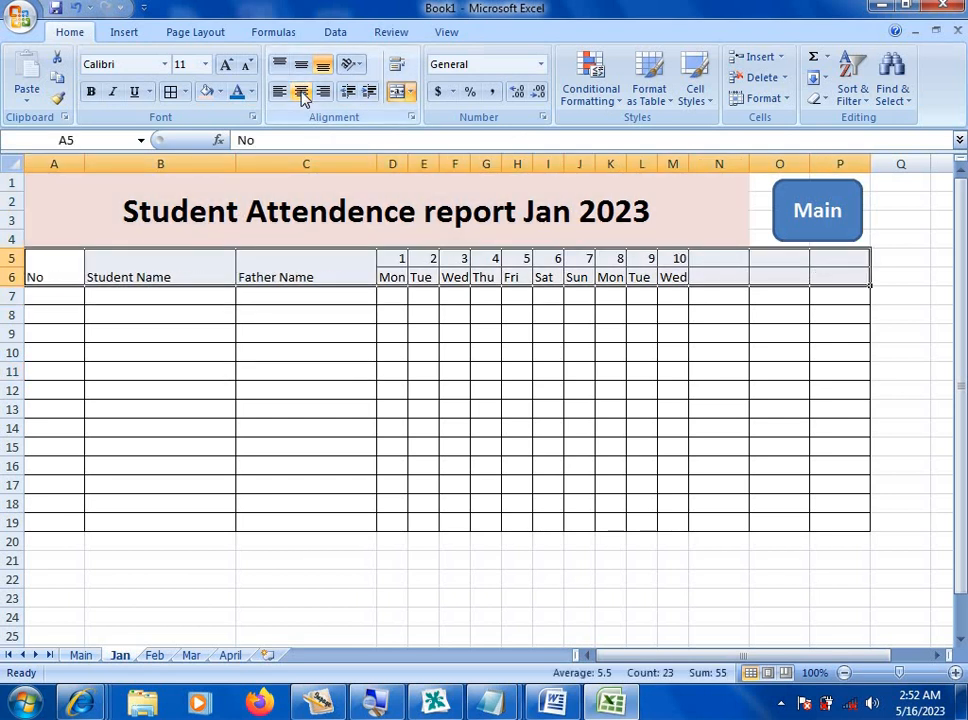
click(301, 91)
click(90, 91)
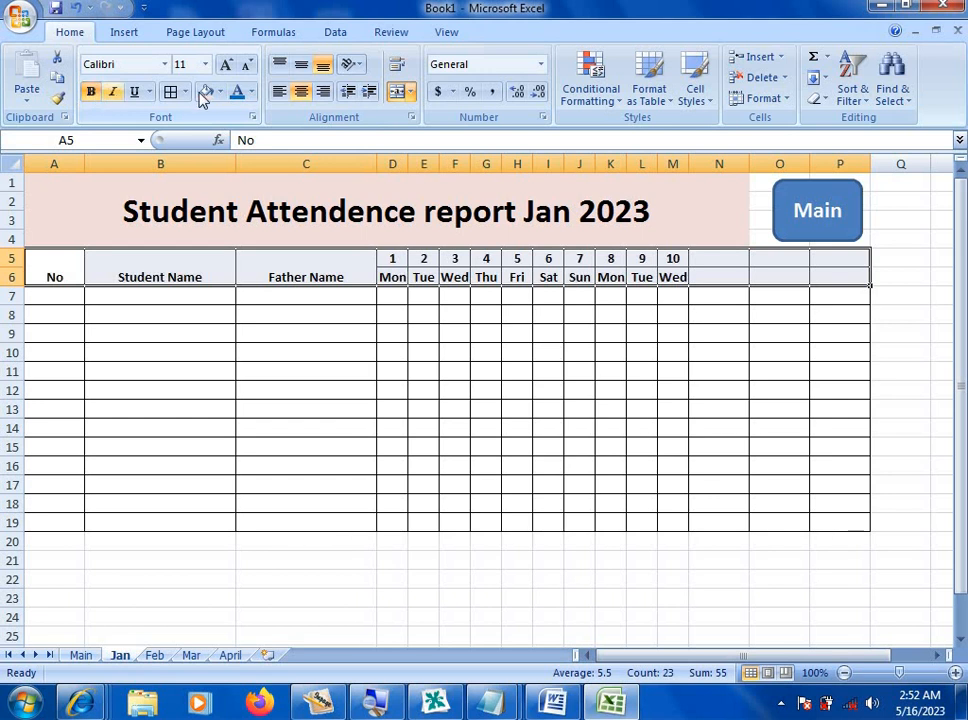
click(620, 349)
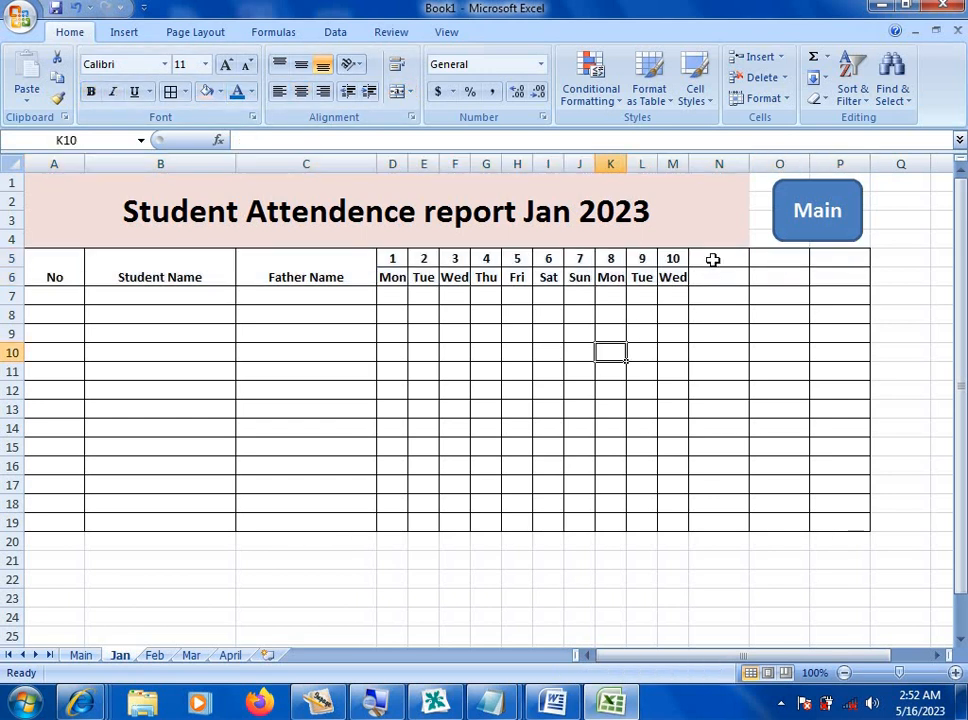
- Merge and center rows 5 and 6 separately in each of columns N, O, P and Q
drag(712, 259, 713, 272)
click(397, 91)
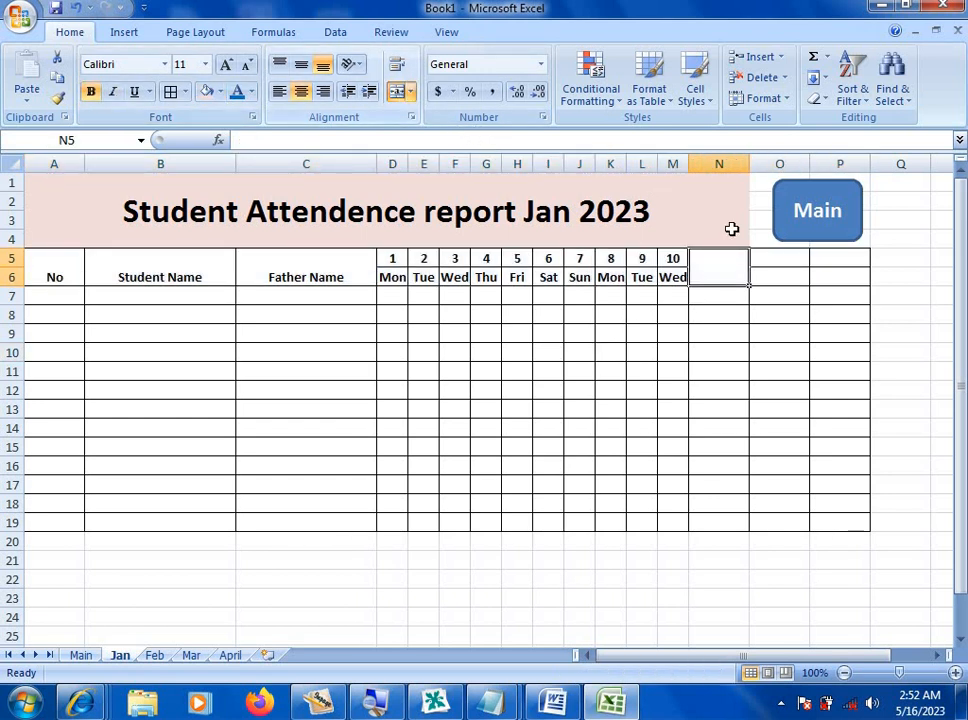
drag(771, 259, 771, 271)
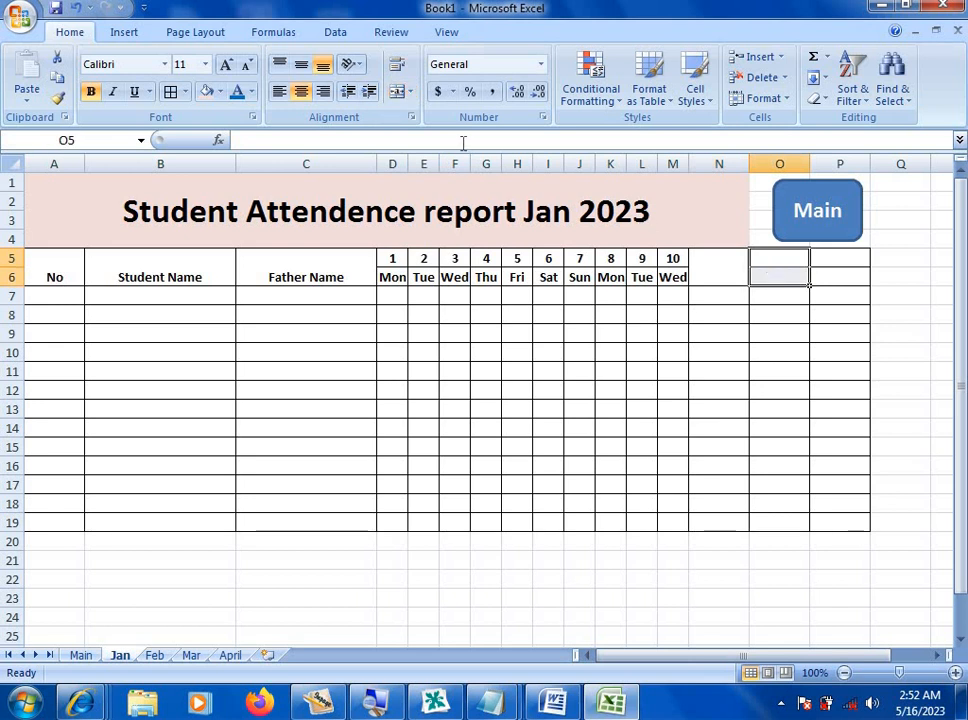
click(397, 91)
drag(832, 259, 832, 272)
click(395, 91)
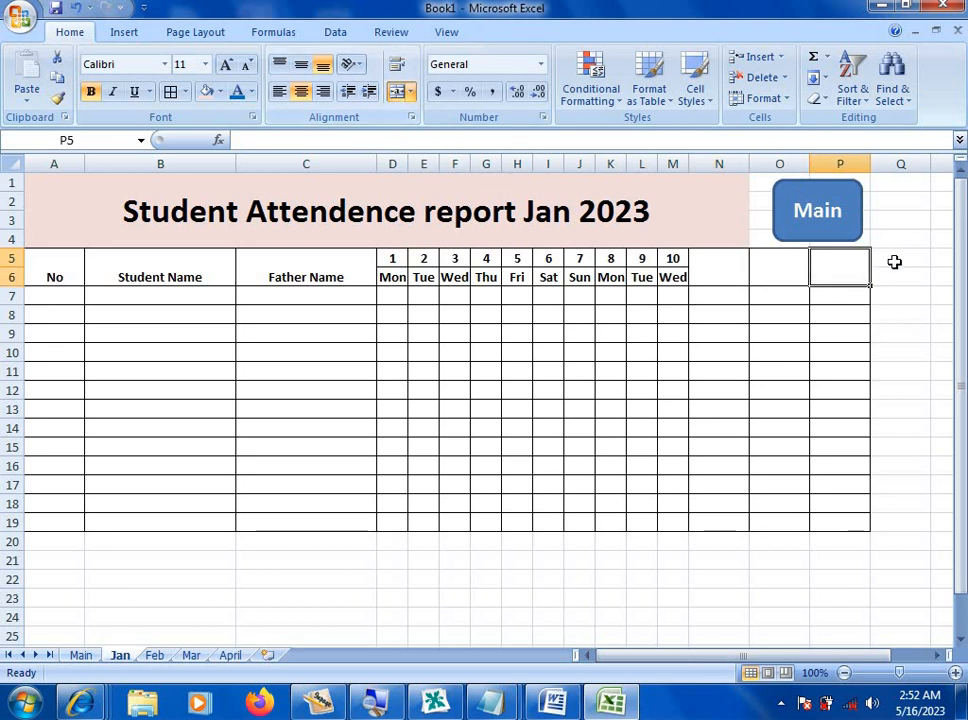
drag(892, 261, 892, 272)
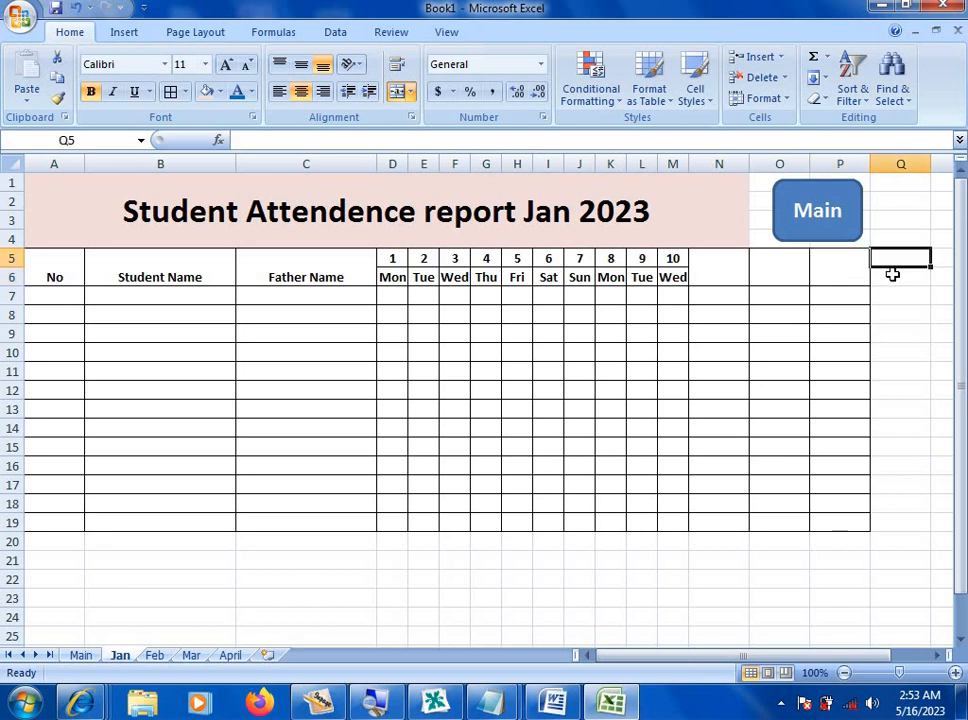
click(397, 91)
- Extend the table's all-borders formatting to column Q, from row 5 to row 19
click(888, 326)
drag(890, 283, 886, 525)
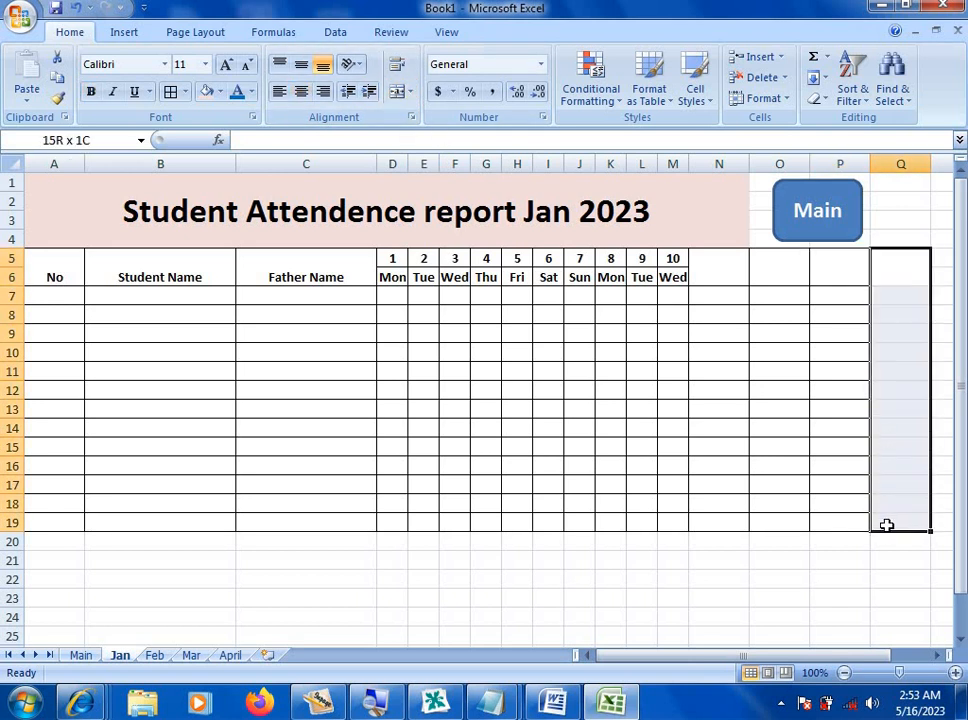
click(166, 92)
- Enter the header "Total days" on two lines in the merged cell N5
click(706, 264)
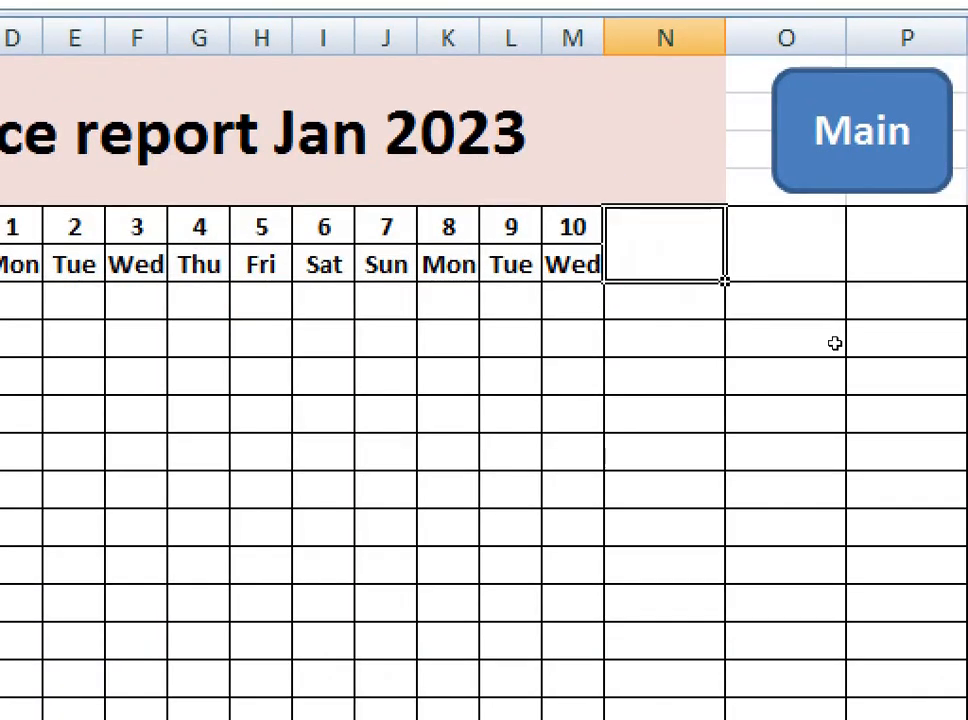
text(Total)
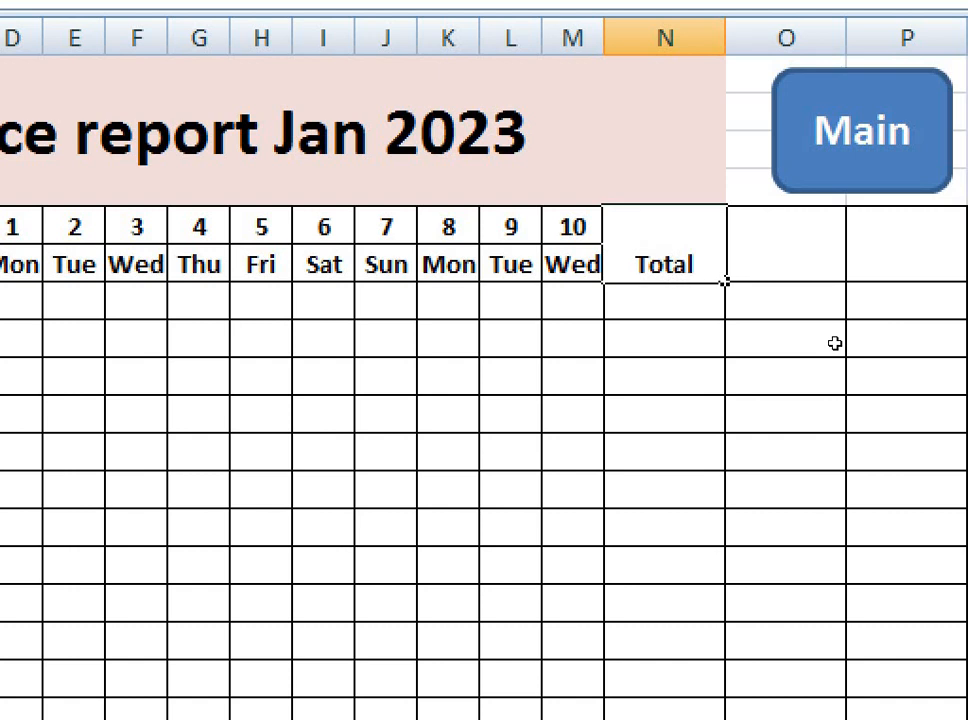
key(alt+Return)
text(days)
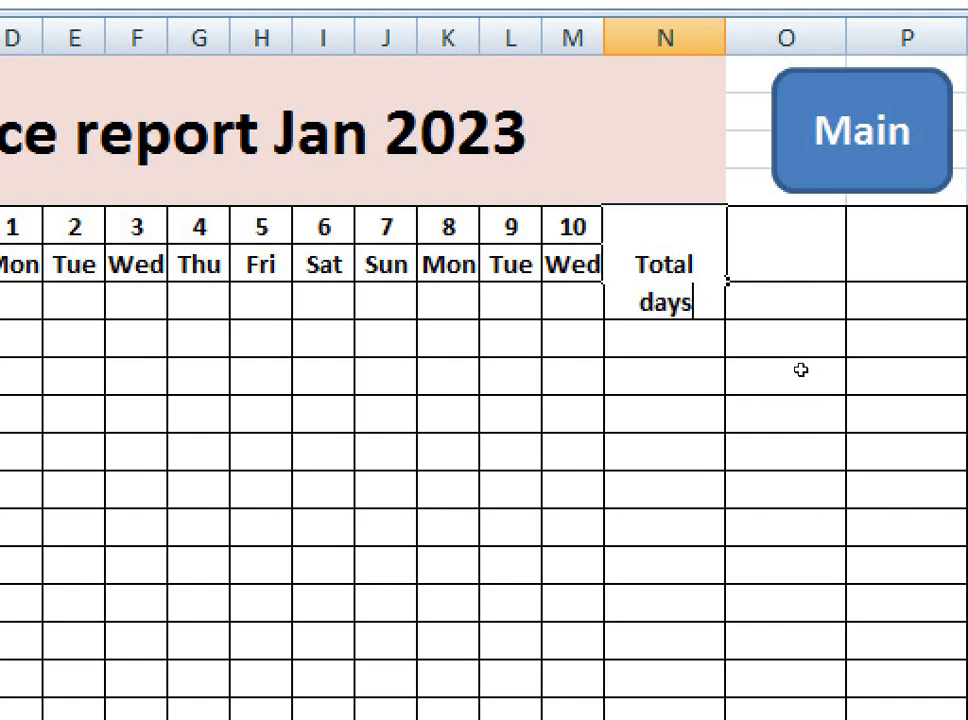
click(790, 450)
- Enter the header "Absent days" on two lines in the merged cell O5
click(780, 266)
text(Abse)
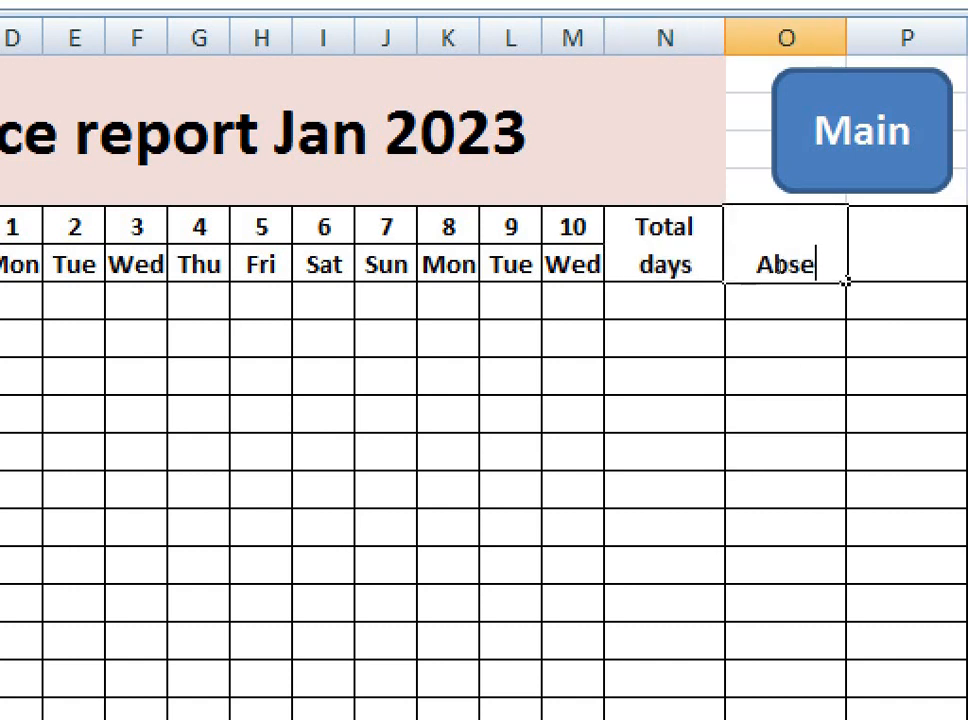
text(nt)
key(alt+Return)
text(days)
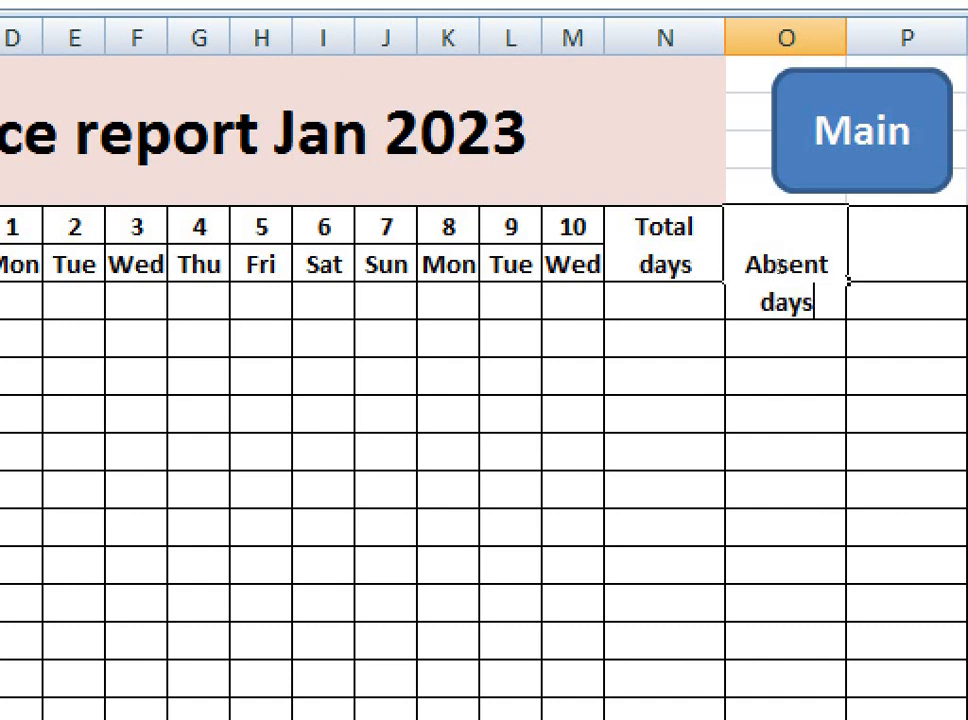
click(786, 413)
- Enter the header "Present days" on two lines in the merged cell P5
click(912, 244)
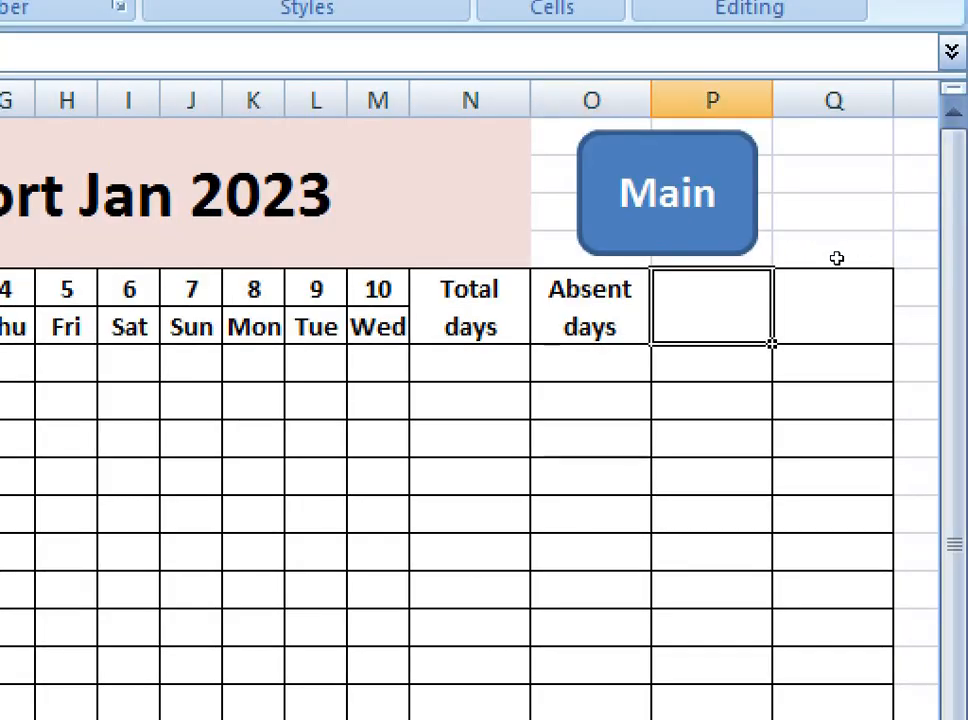
text(Present)
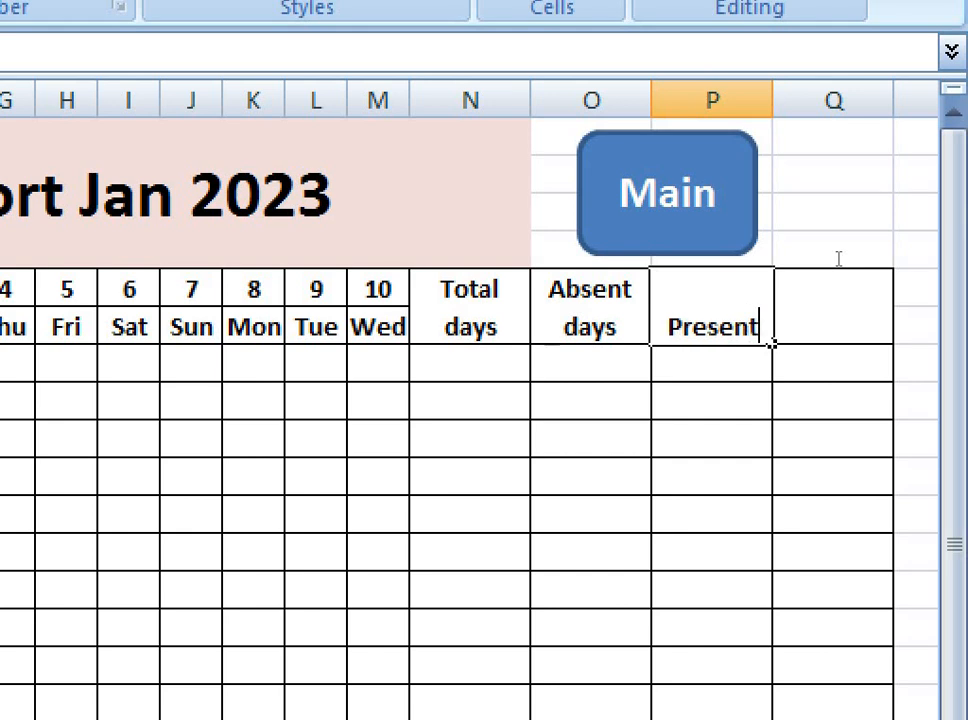
key(alt+Return)
text(days)
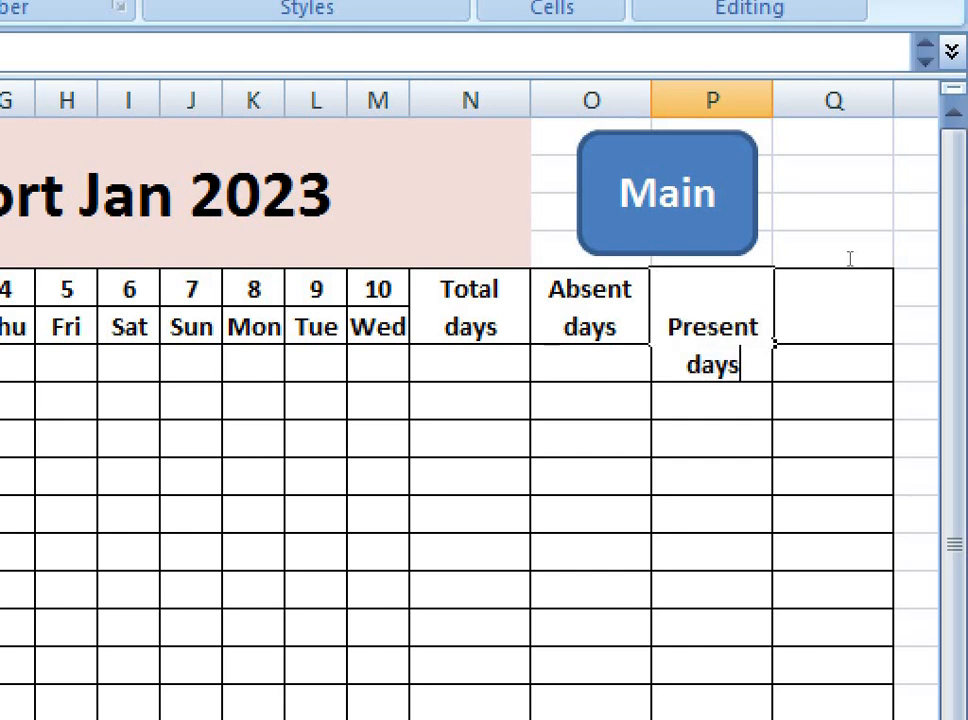
- Enter the header "Working days" on two lines in the merged cell Q5
click(878, 279)
text(Working)
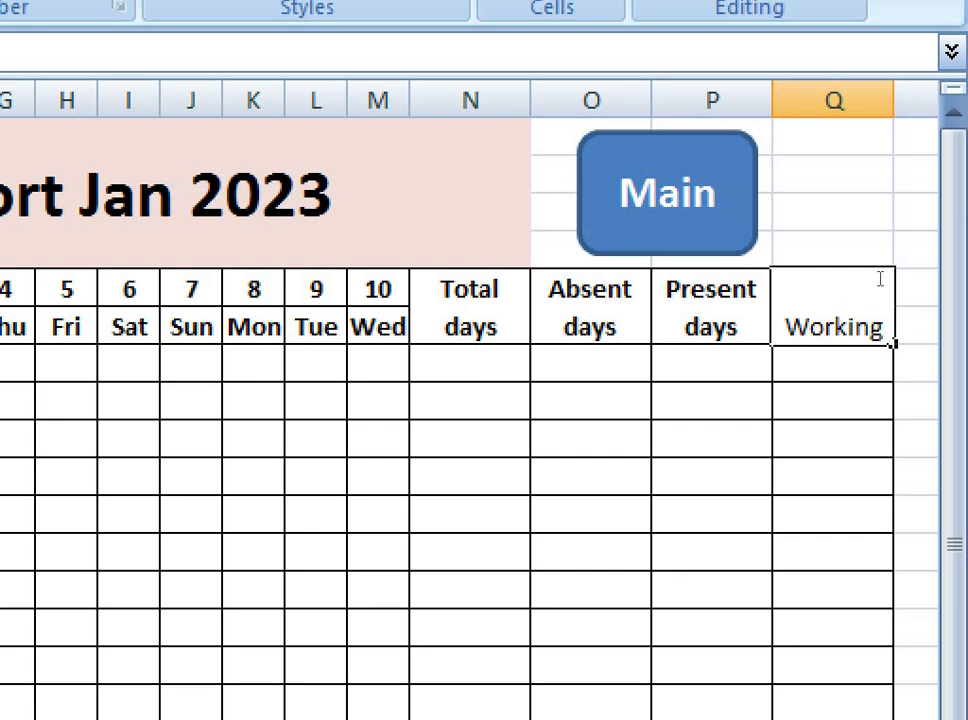
key(alt+Return)
text(days)
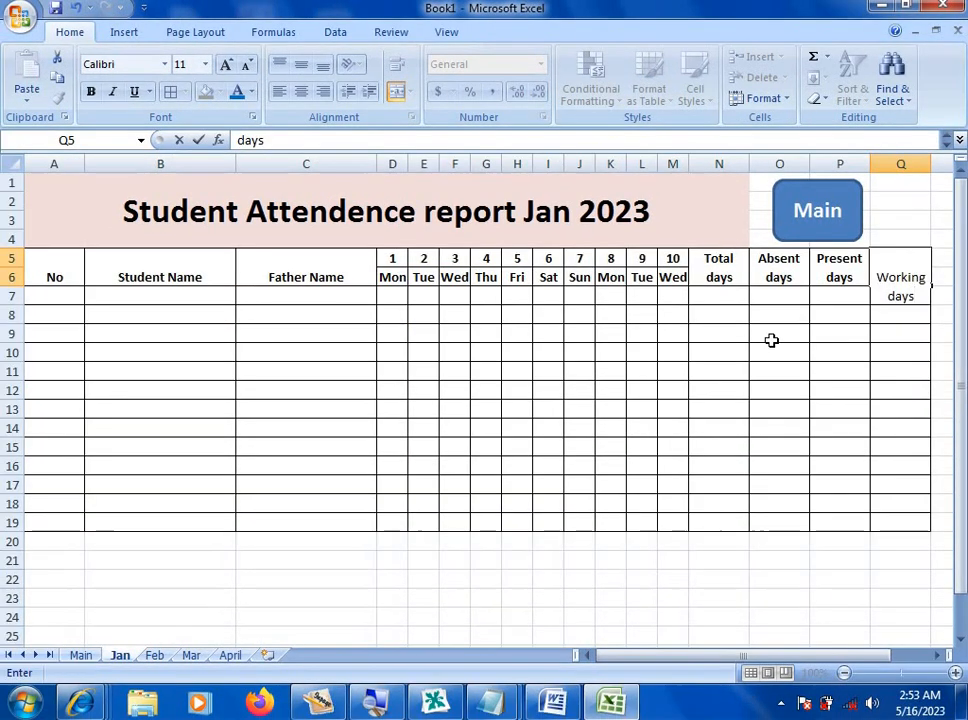
click(574, 450)
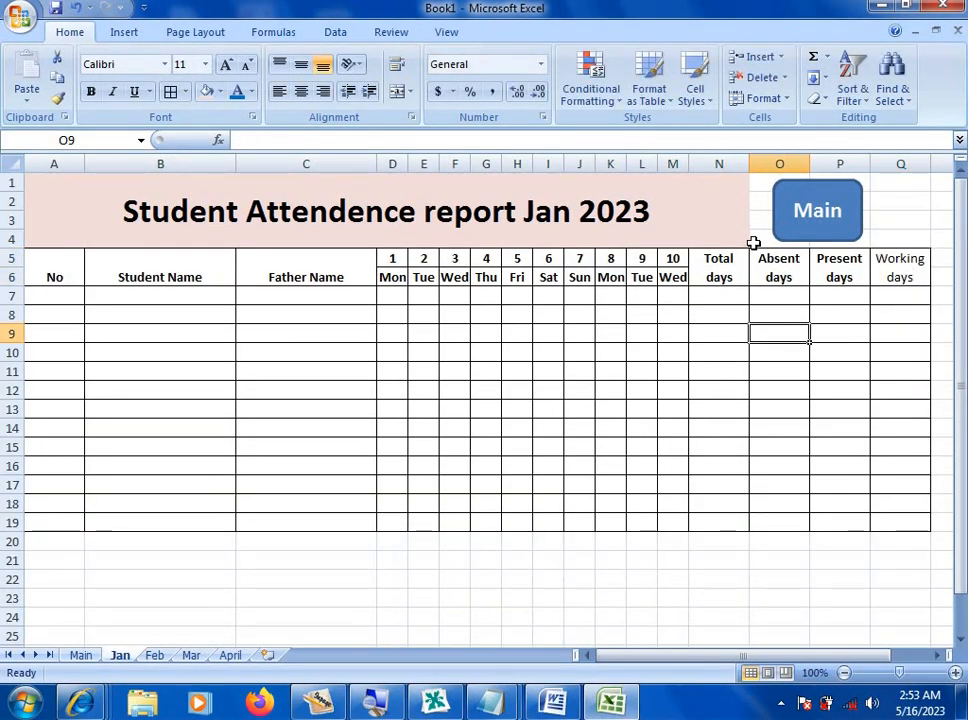
- Fill the Total days cells N7:N19 with 10 and center the values
click(714, 299)
text(10)
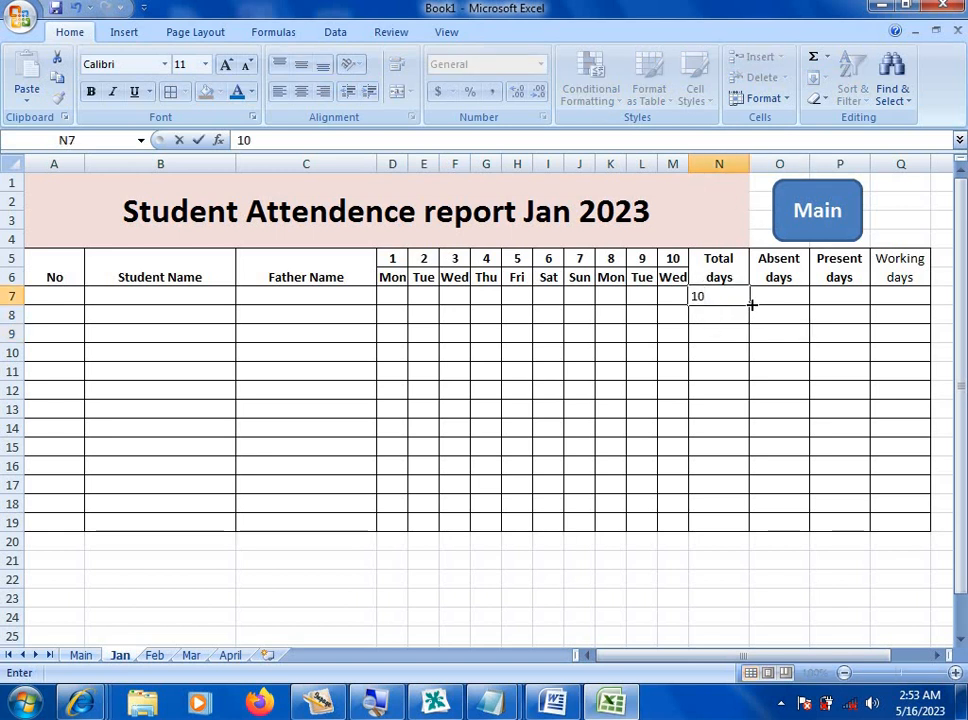
drag(749, 305, 740, 526)
click(301, 91)
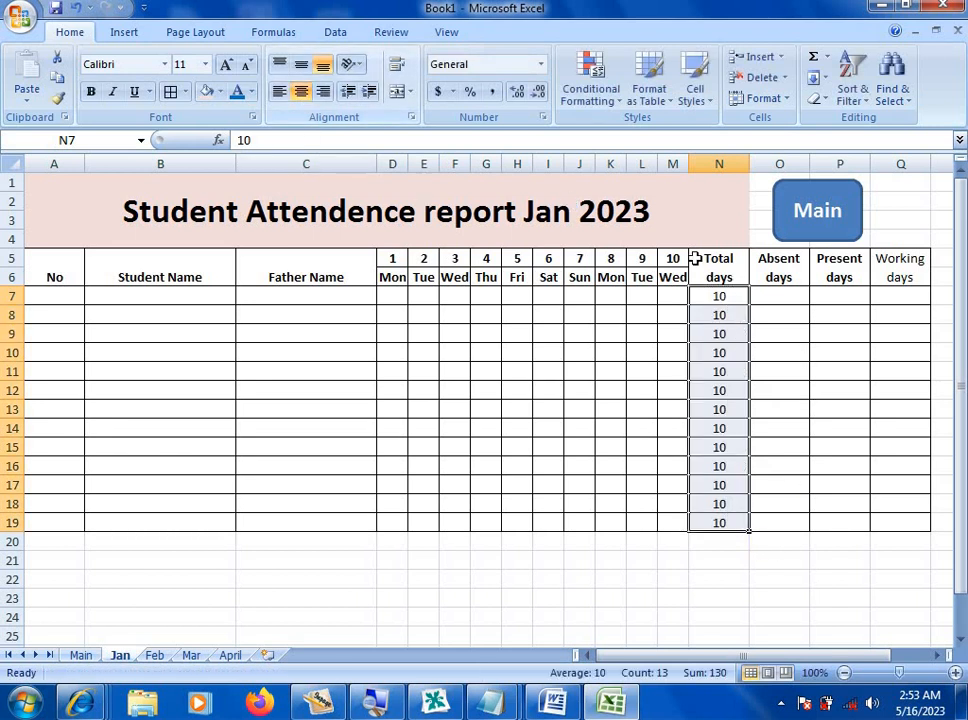
- Enter the formula =COUNTIF(D7:M7,"A") in cell O7 to count the absent days
click(783, 292)
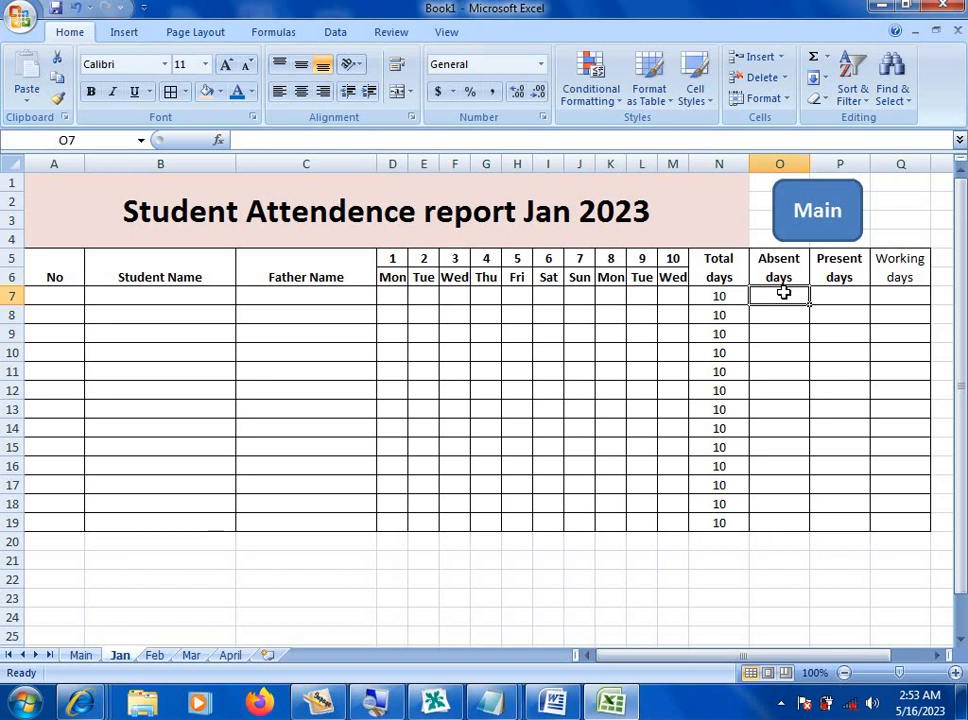
text(=cou)
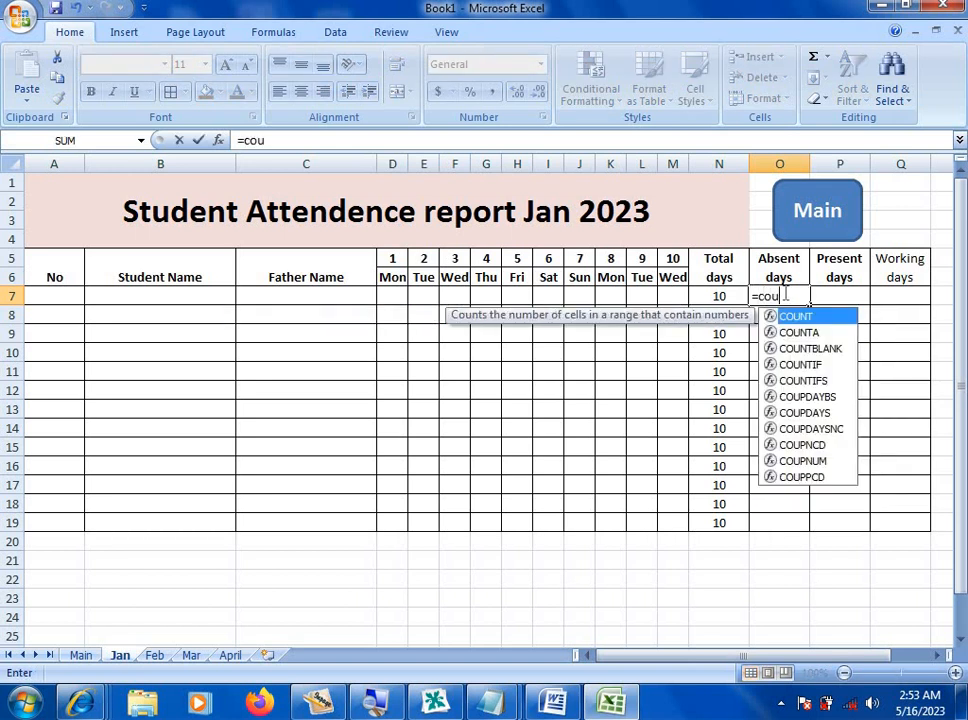
text(ntif()
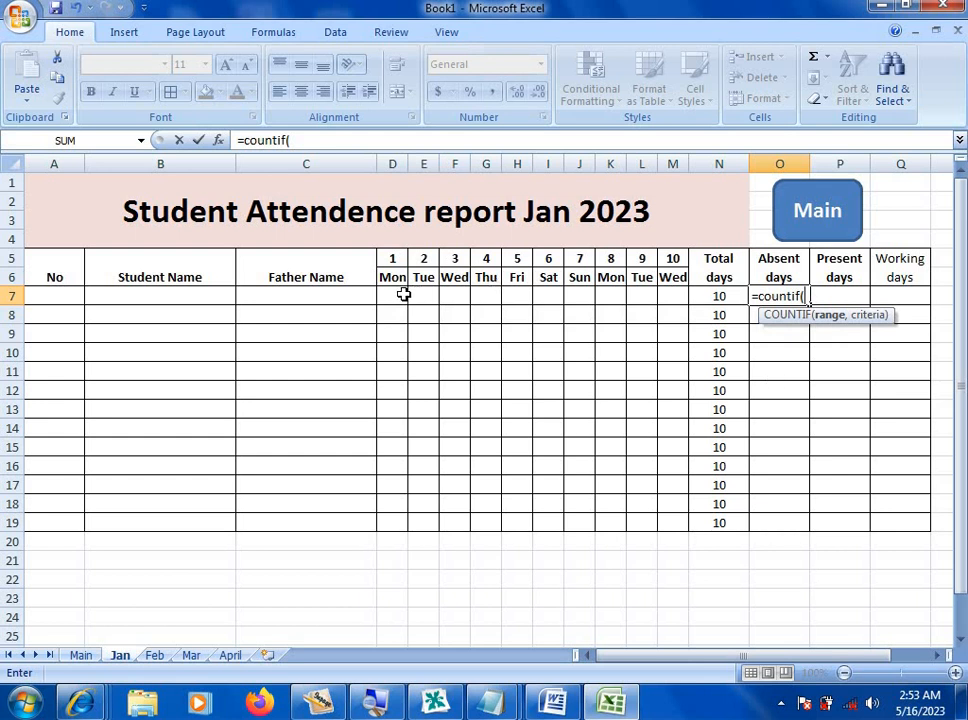
drag(398, 294, 669, 296)
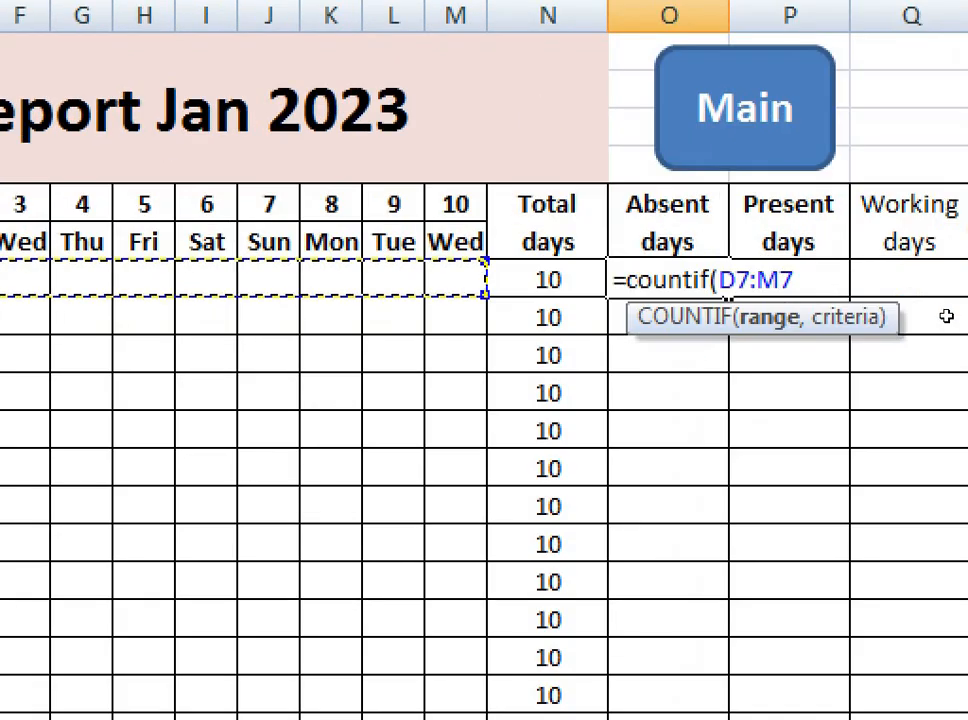
text(,)
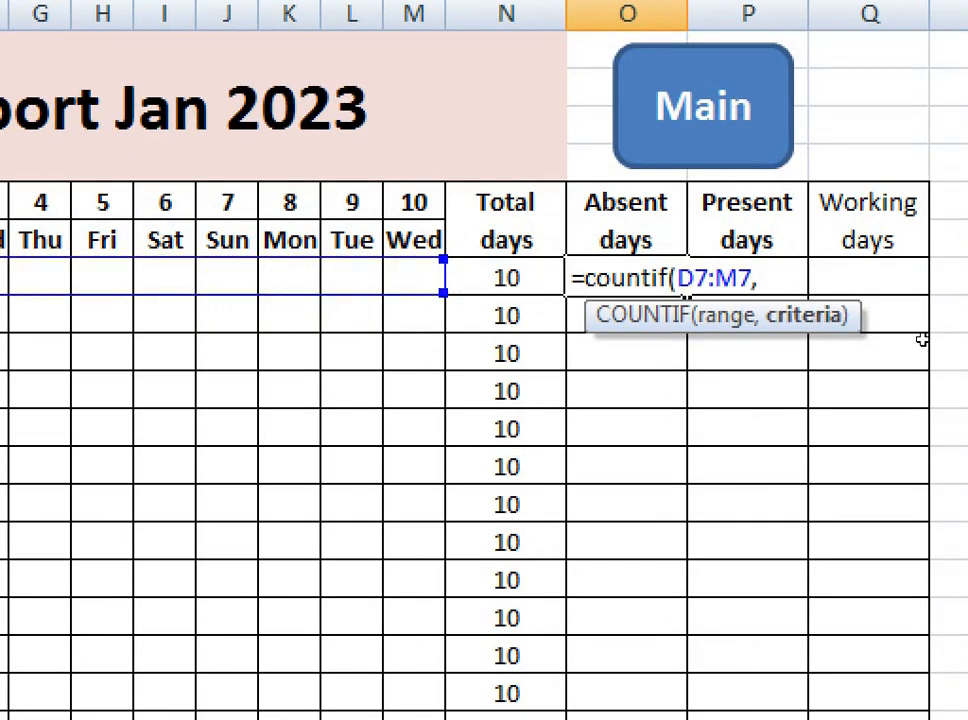
text("A"))
key(Return)
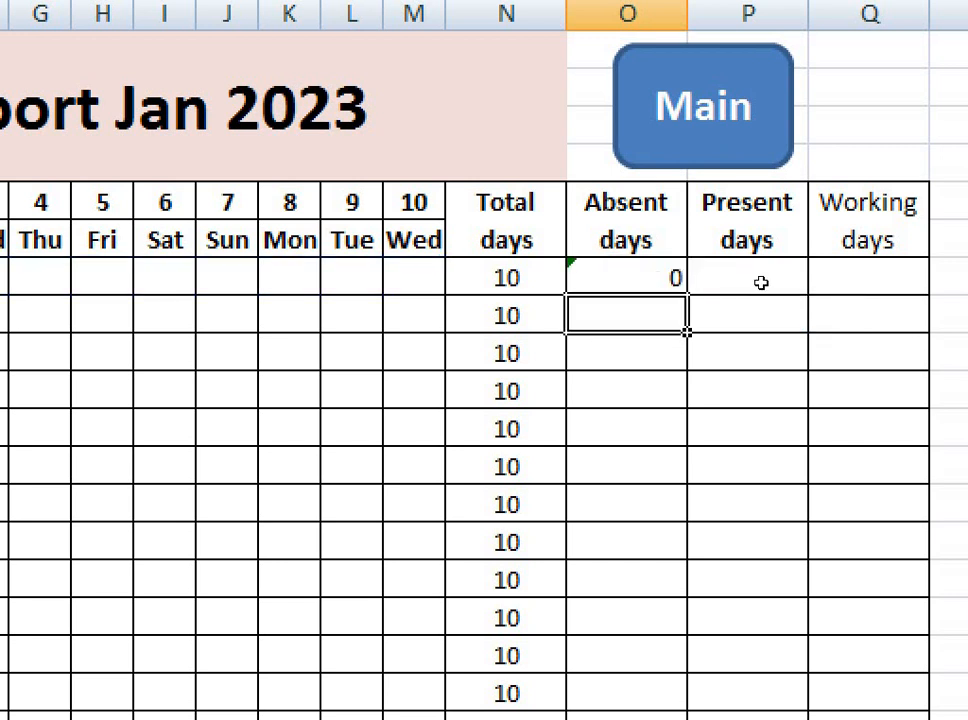
- Copy the absent-days formula from O7 down to O19 and center the results
key(Up)
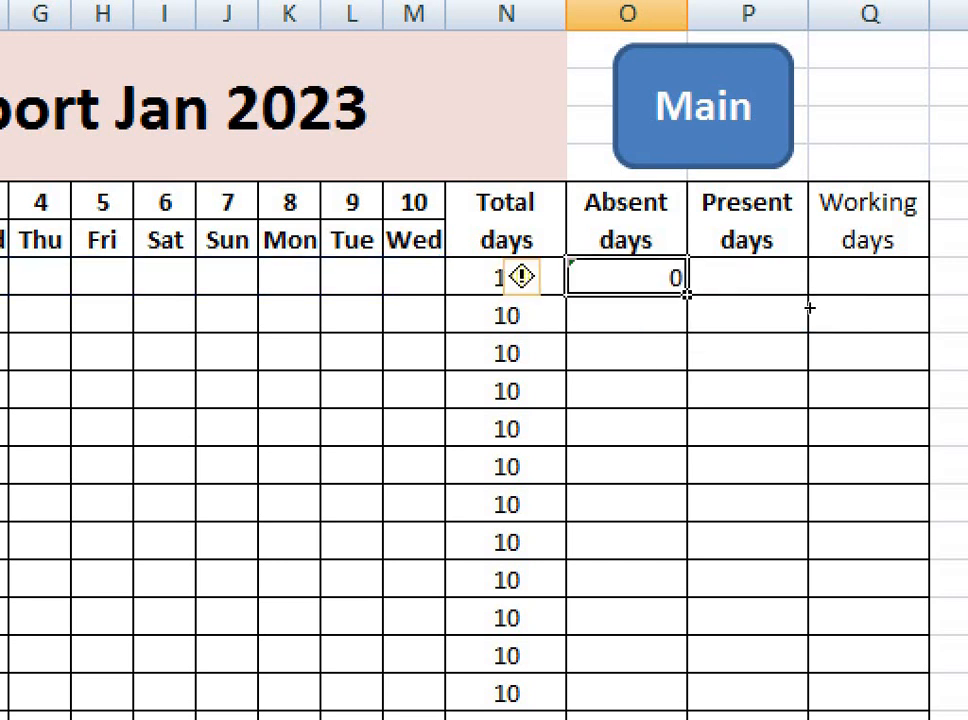
drag(810, 308, 802, 581)
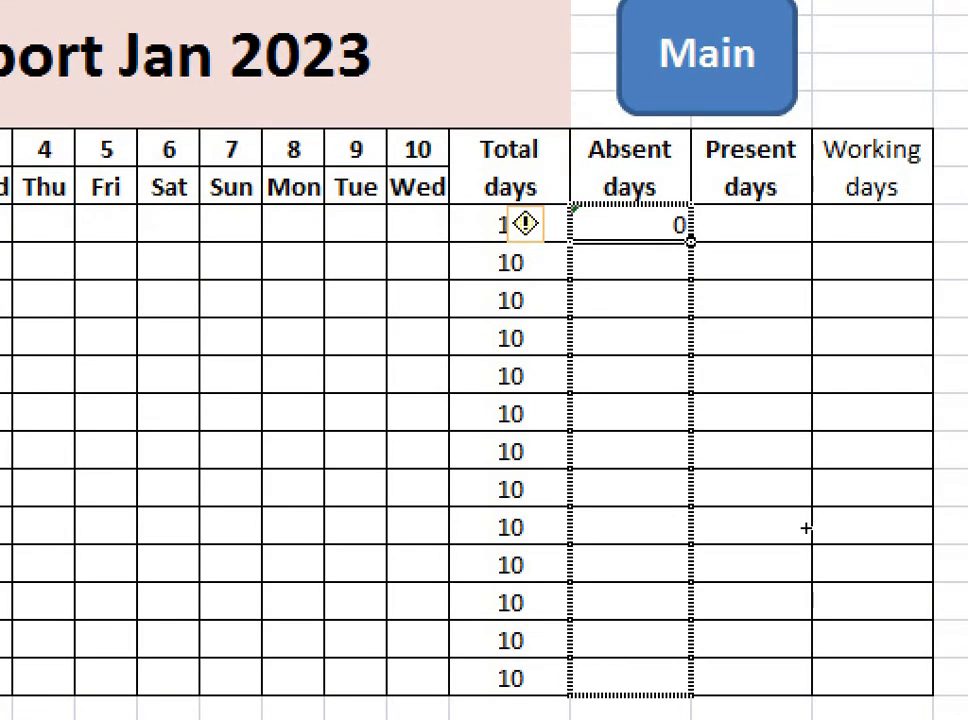
drag(806, 528, 804, 528)
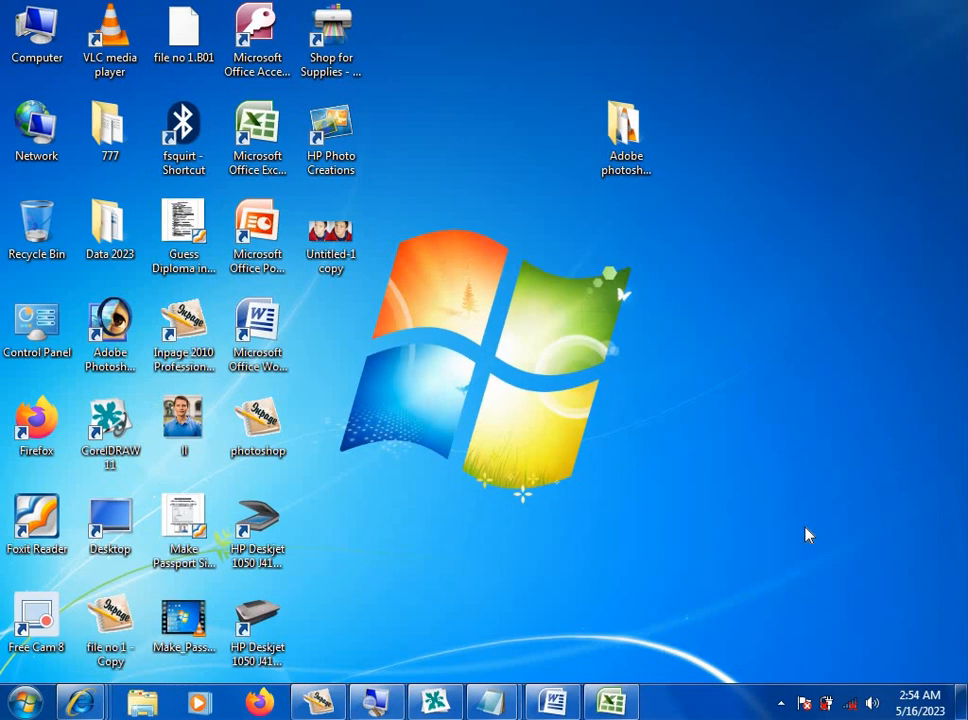
click(633, 694)
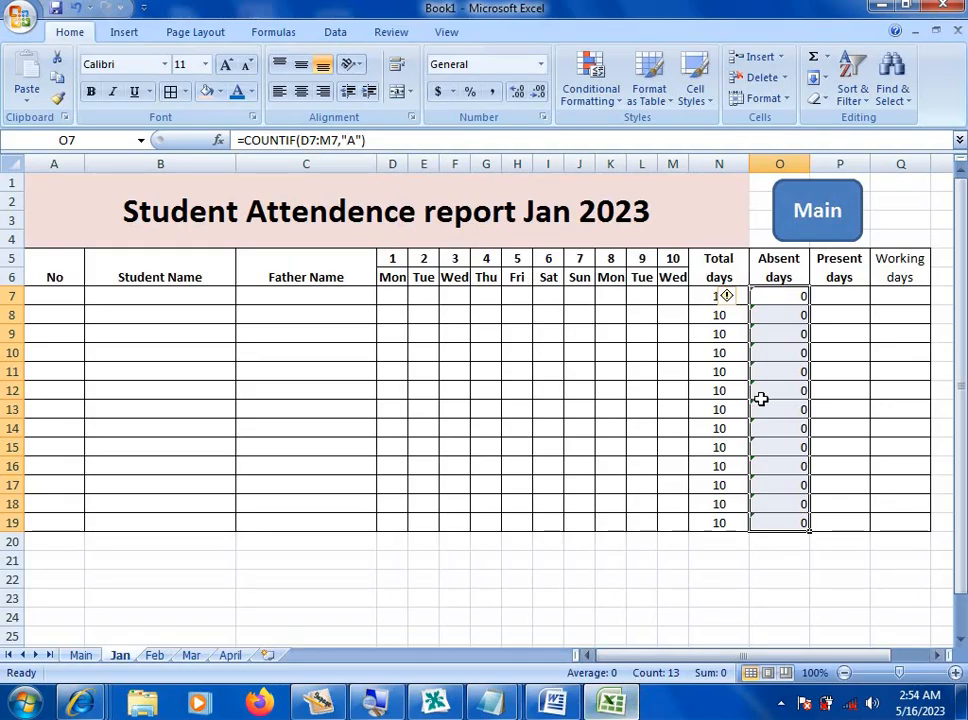
click(301, 91)
- Enter the formula =COUNTIF(D7:M7,"P") in cell P7 to count the present days
click(851, 294)
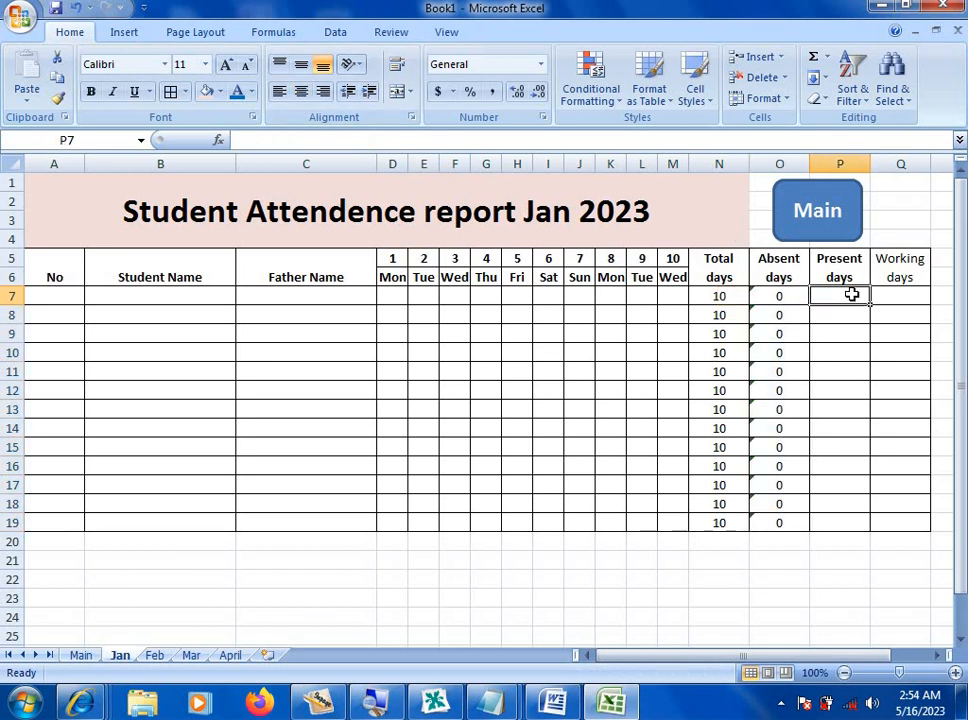
text(=)
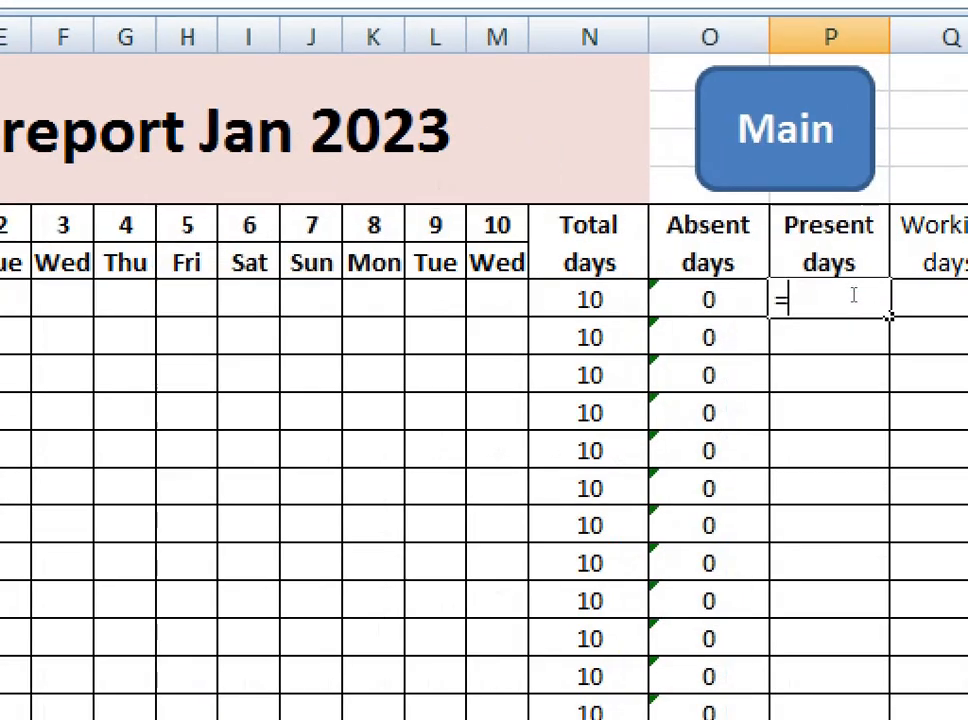
text(countif()
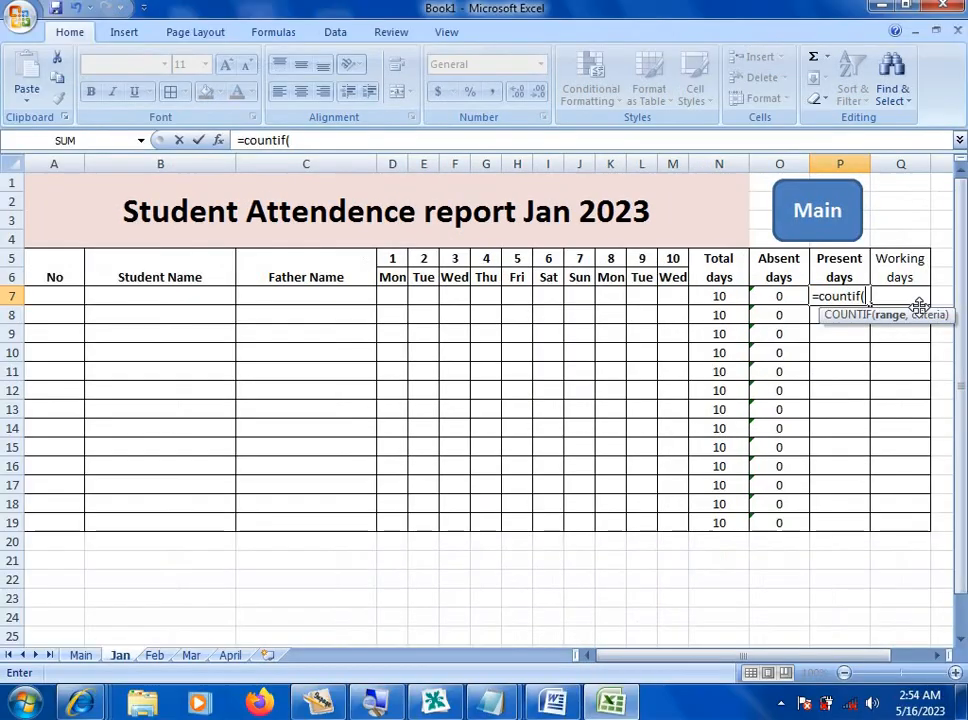
drag(397, 301, 665, 289)
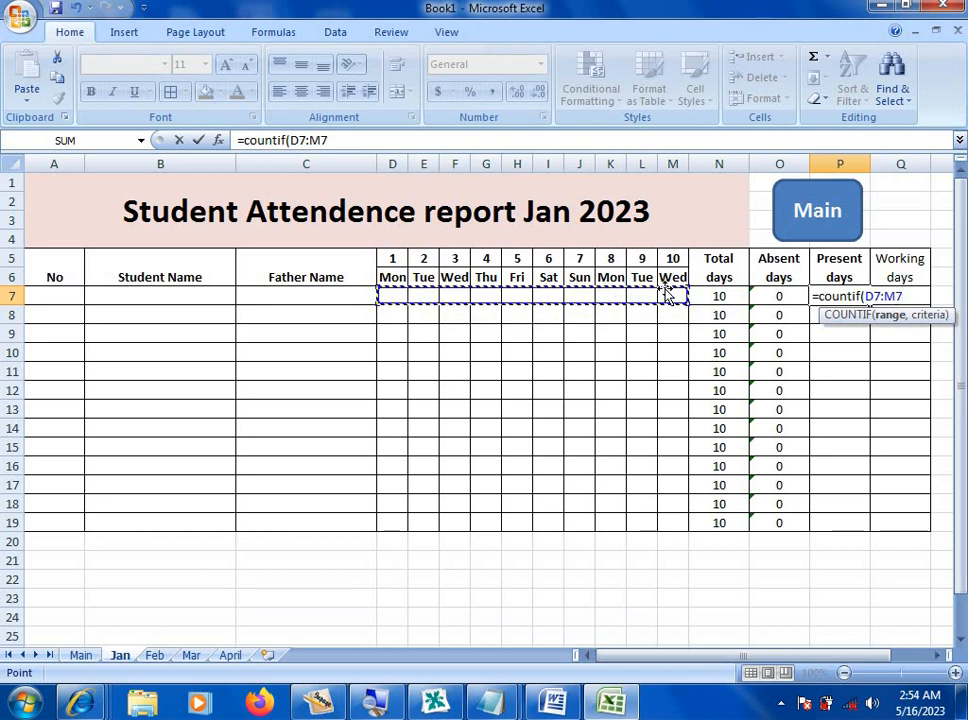
text(,)
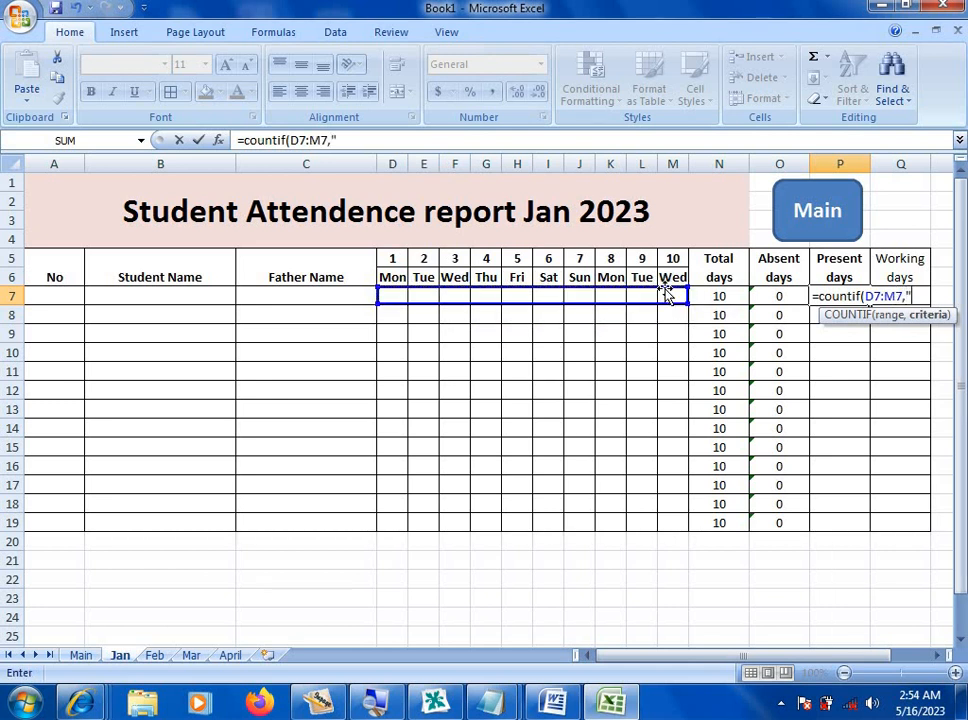
text("P"))
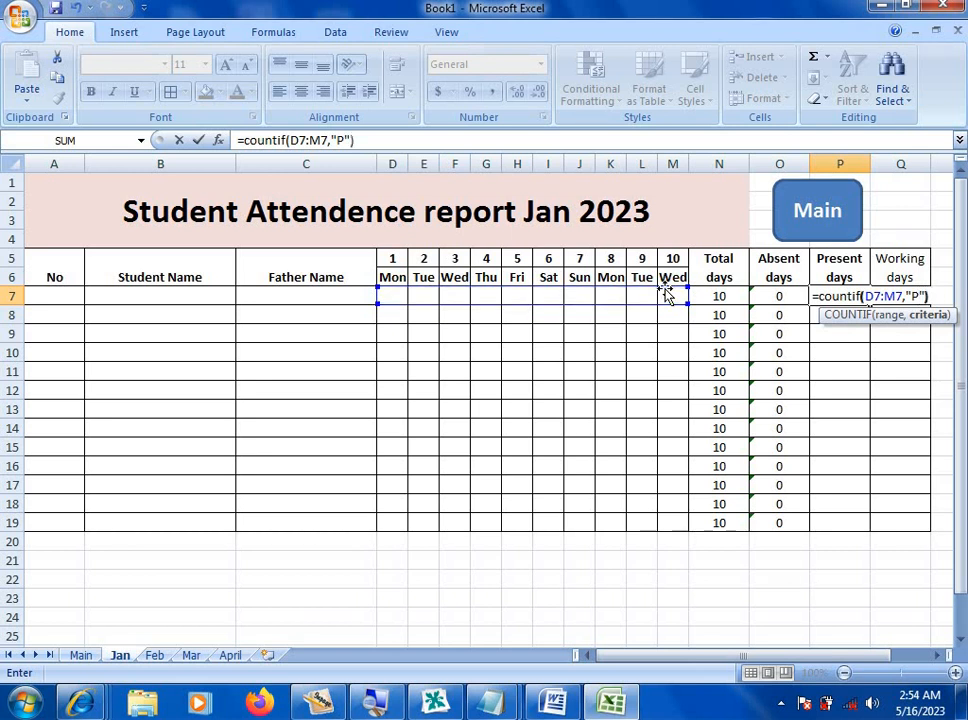
key(Return)
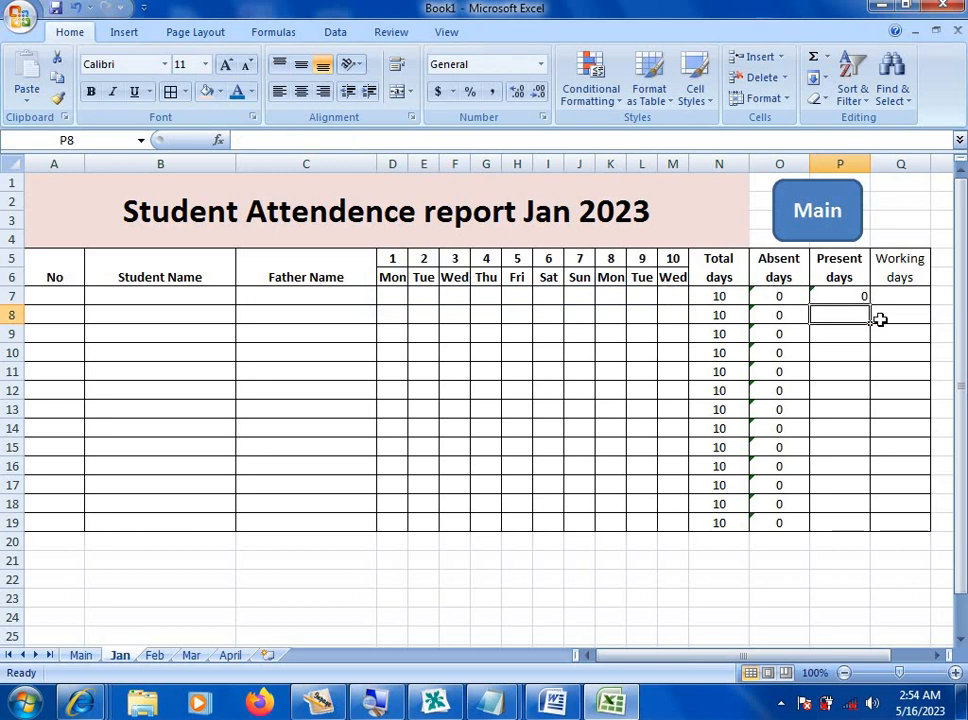
- Center the cells P7:Q19 and copy the present-days formula from P7 down to P19
drag(860, 298, 892, 515)
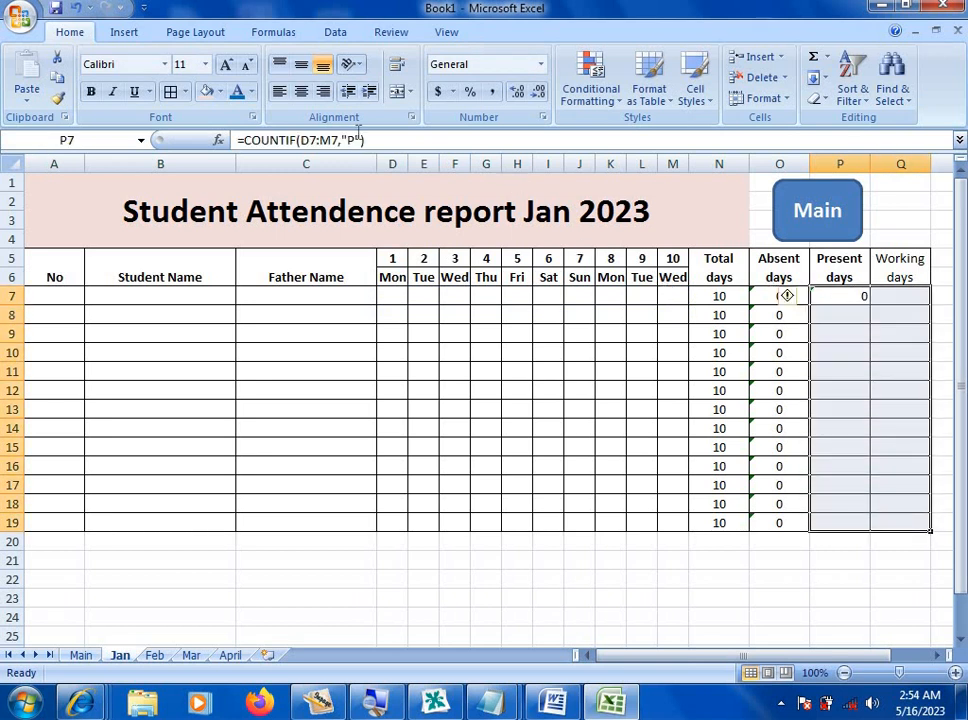
click(301, 91)
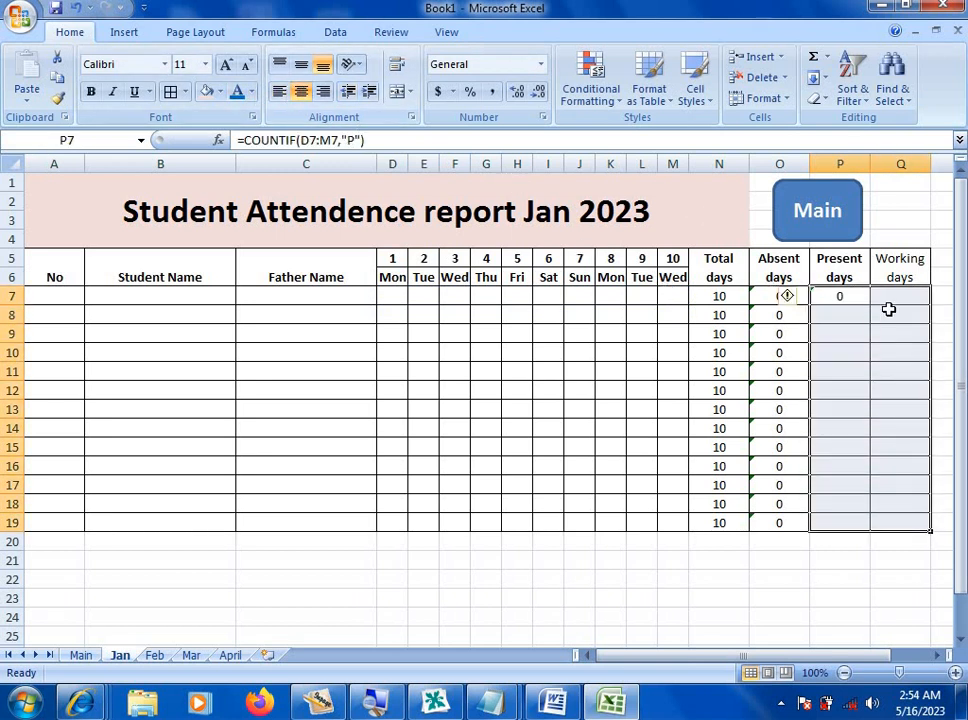
click(889, 330)
click(845, 295)
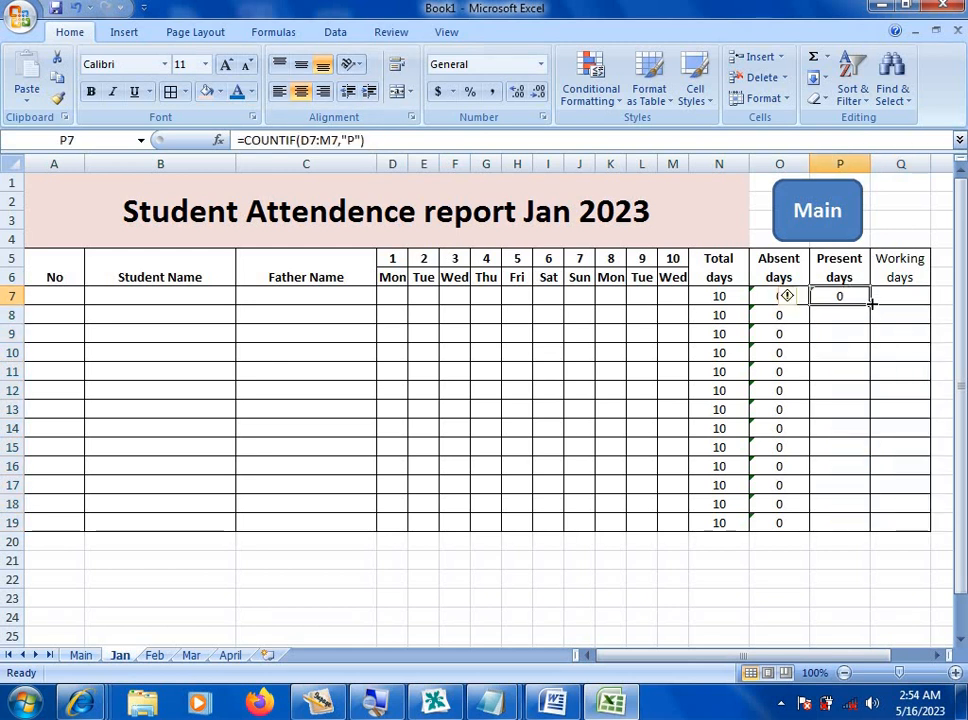
drag(871, 303, 847, 527)
- Calculate the working days in Q7 with the formula =N7-O7 and copy it down to Q19
click(910, 302)
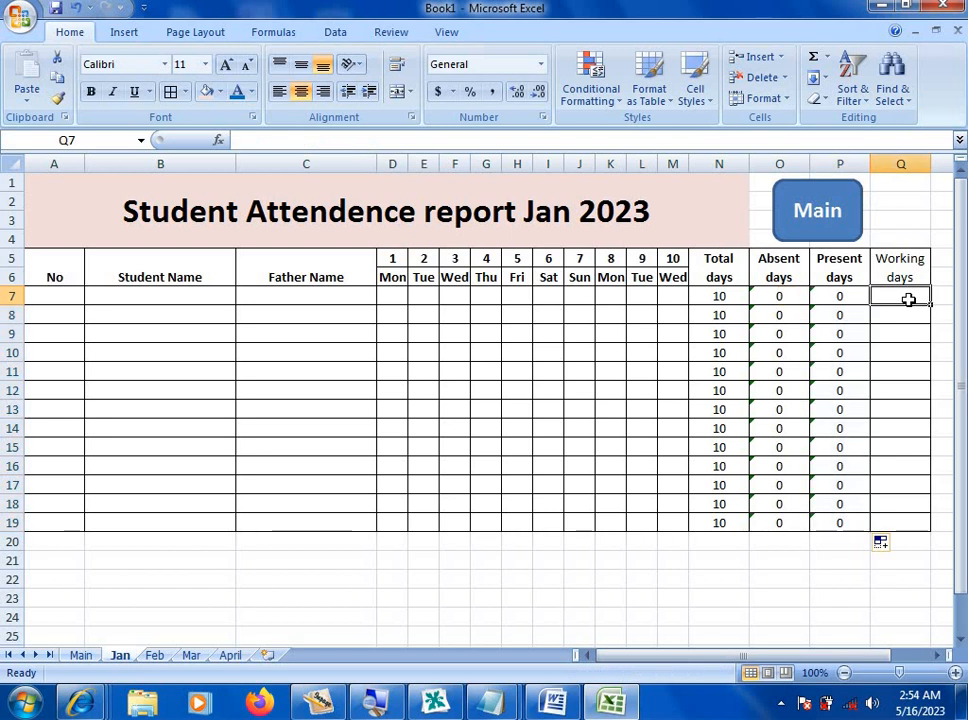
text(=)
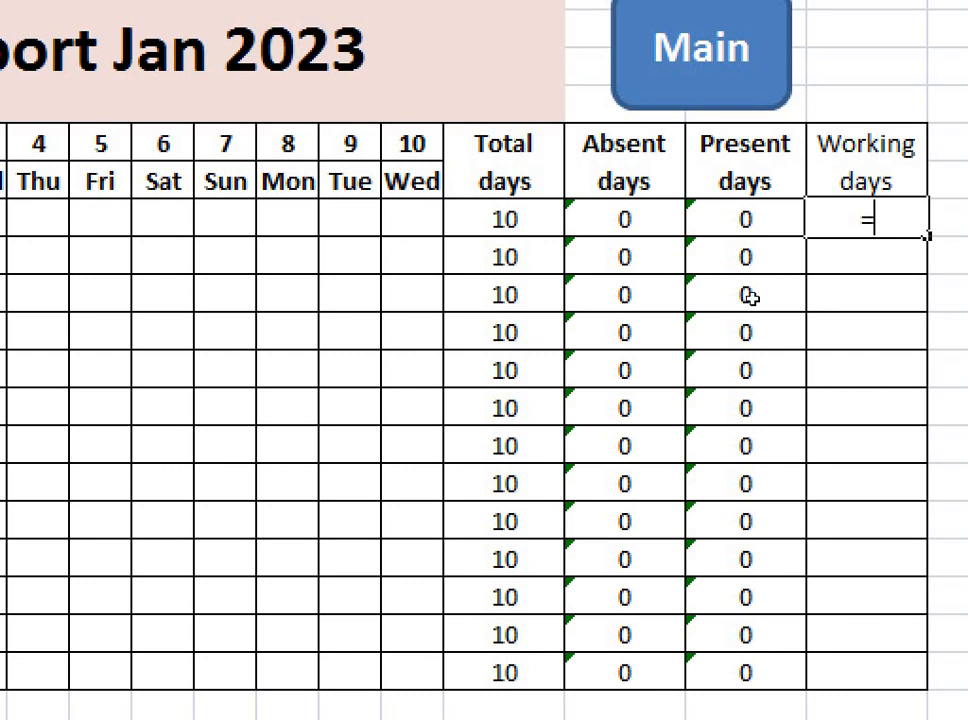
key(Left)
key(Left)
key(Left)
text(-)
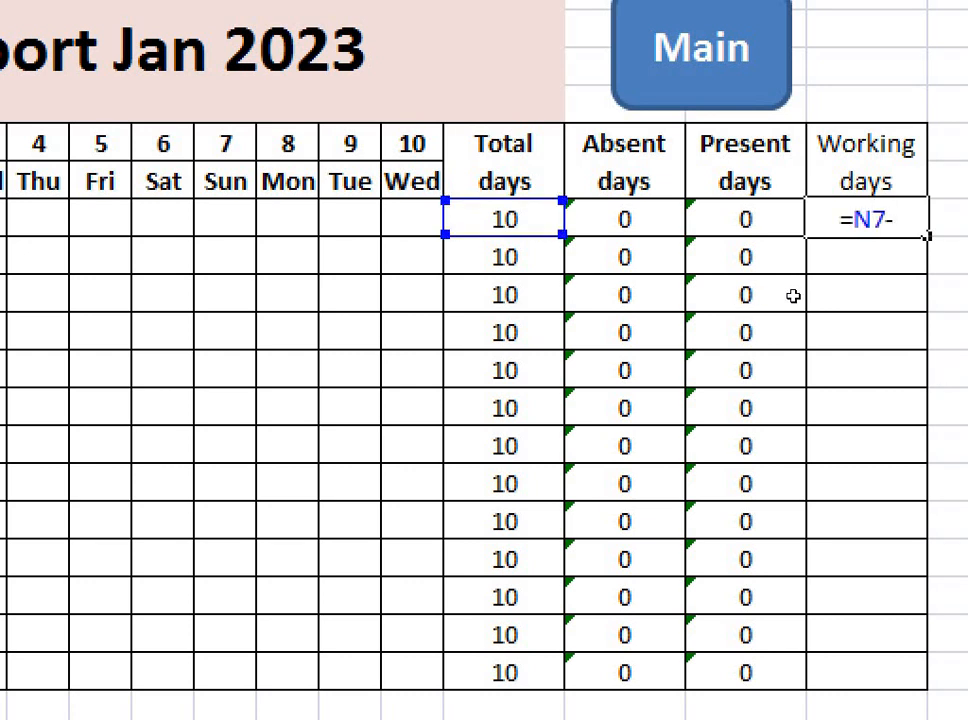
key(Left)
key(Left)
key(Return)
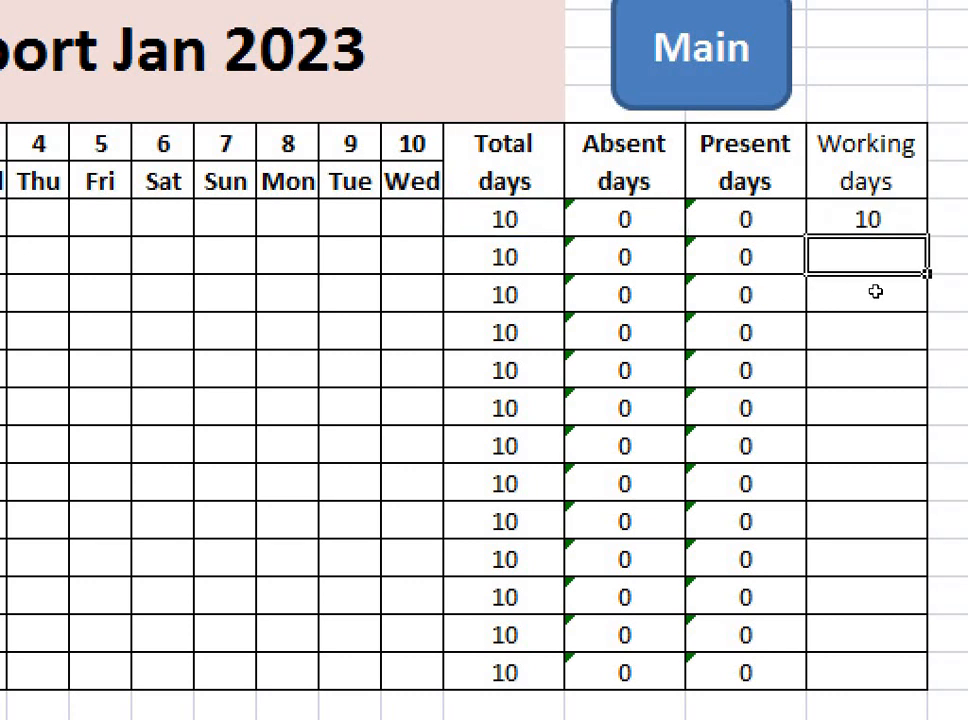
key(Up)
drag(917, 232, 899, 578)
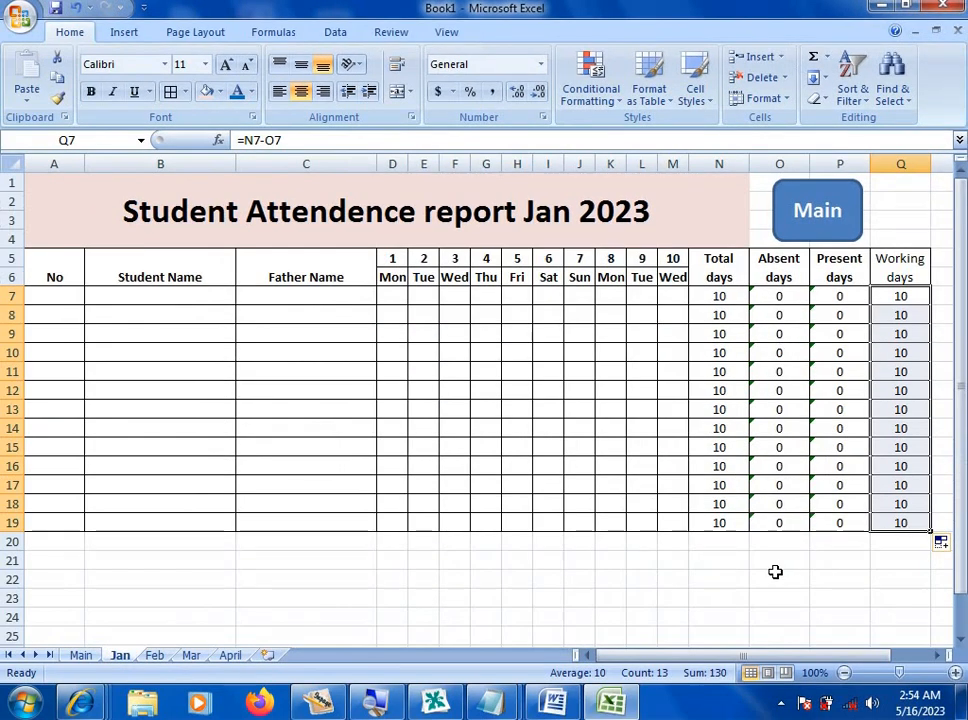
- Copy the whole Jan attendance table A1:Q19, including the Main button, to cell A1 of the Feb sheet
click(777, 576)
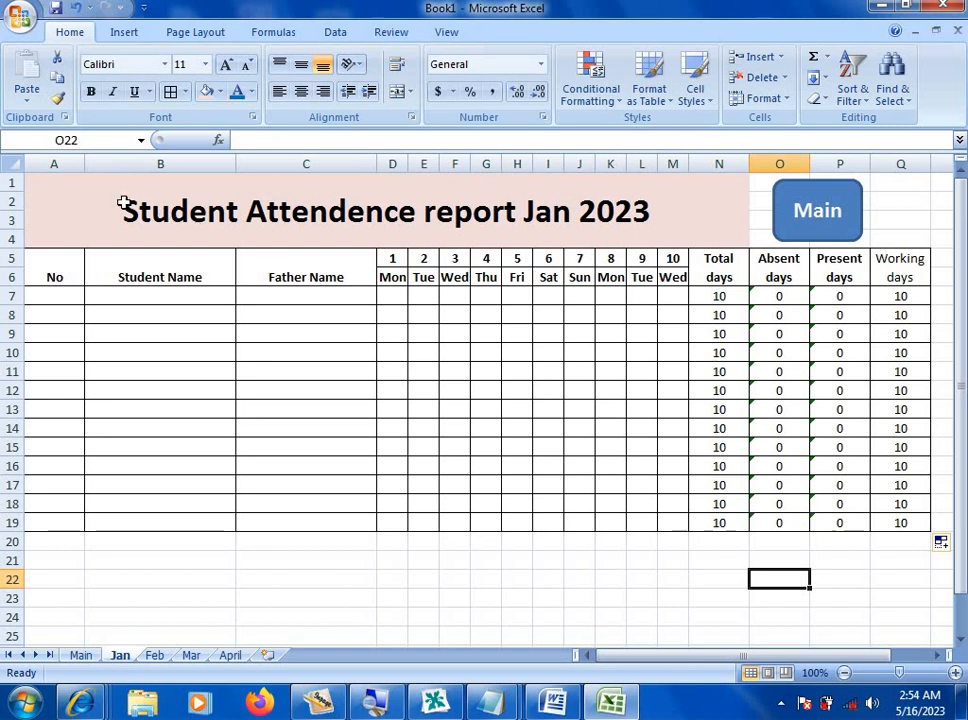
drag(170, 222, 899, 522)
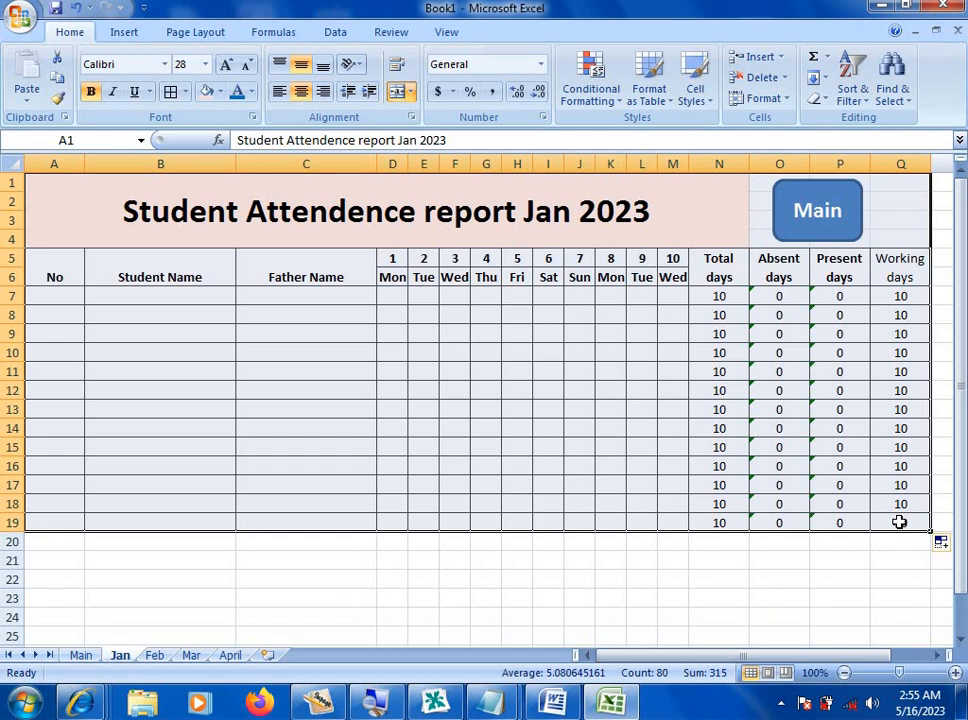
key(ctrl+c)
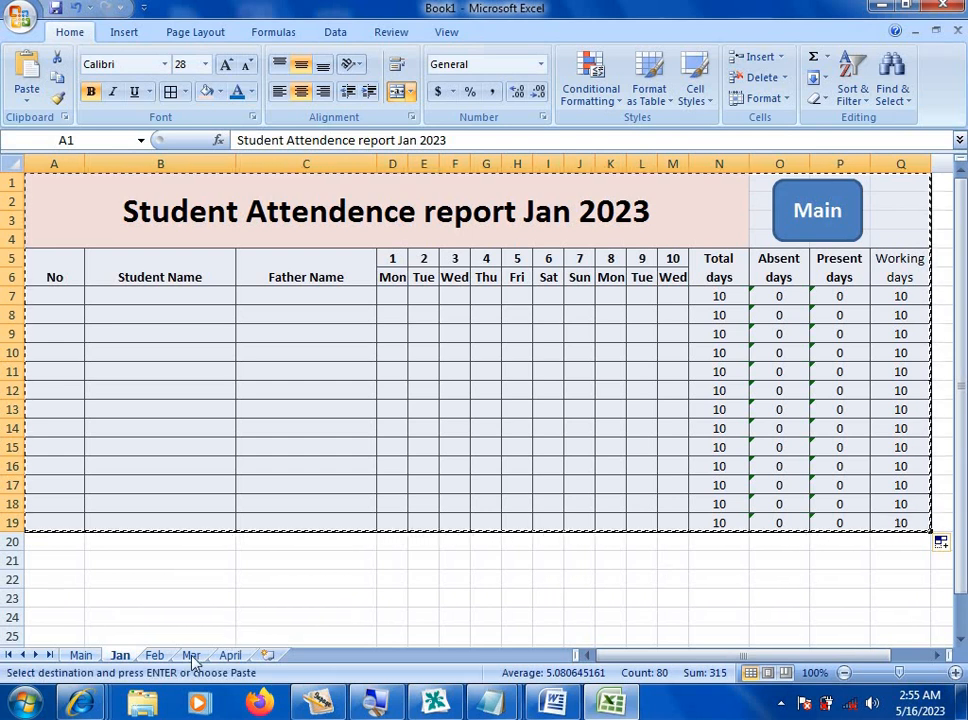
click(158, 655)
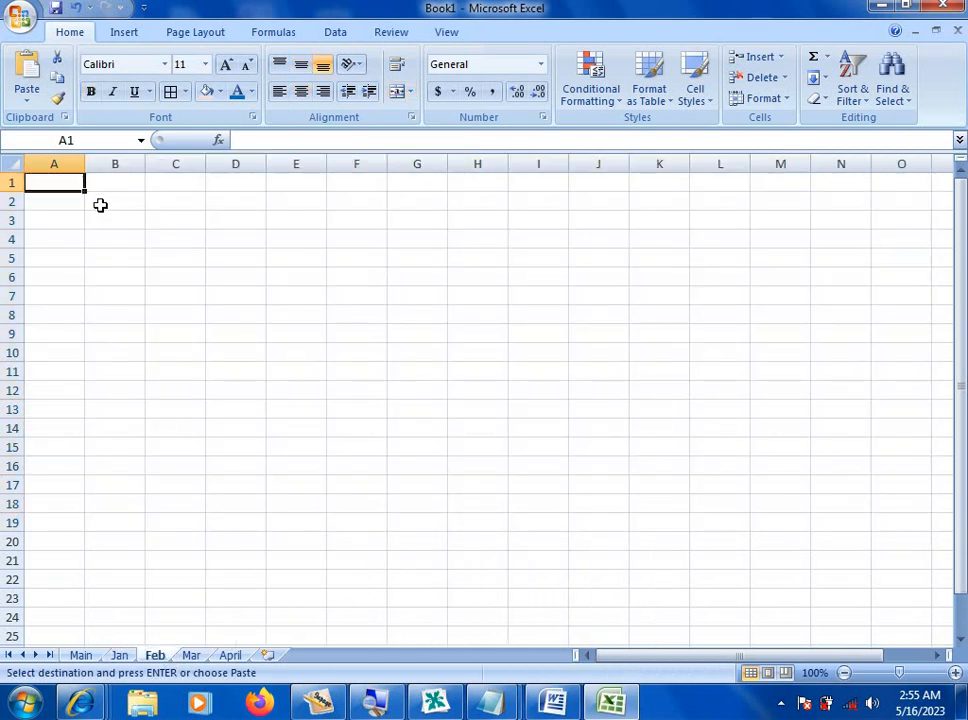
key(ctrl+v)
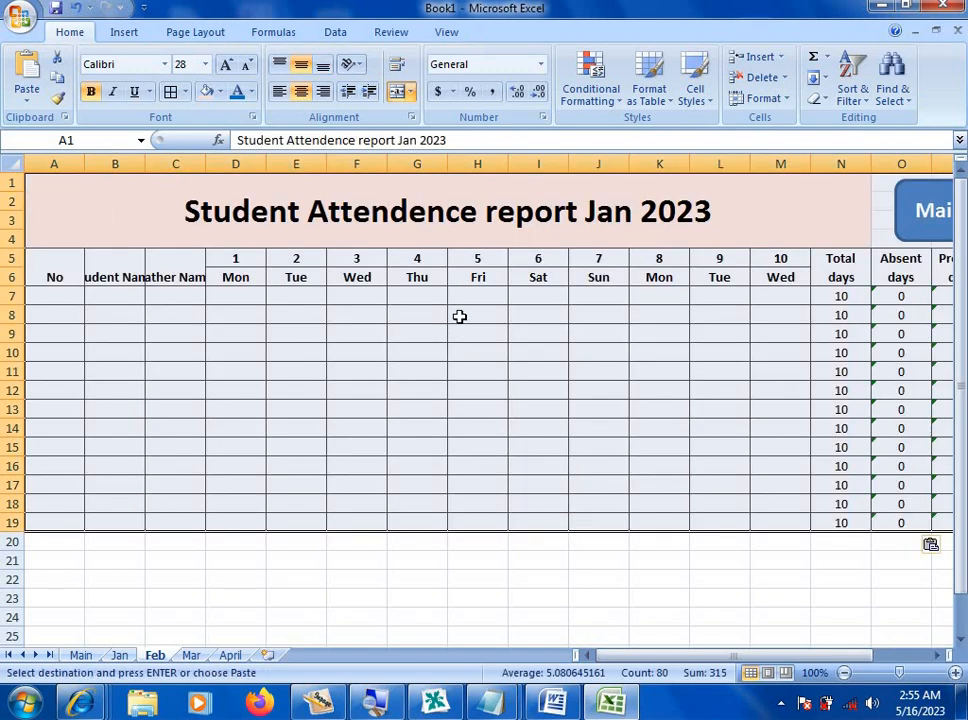
- On the Feb sheet, set the day columns D to M to width 4 and widen the Student Name and Father Name columns
drag(257, 262, 795, 522)
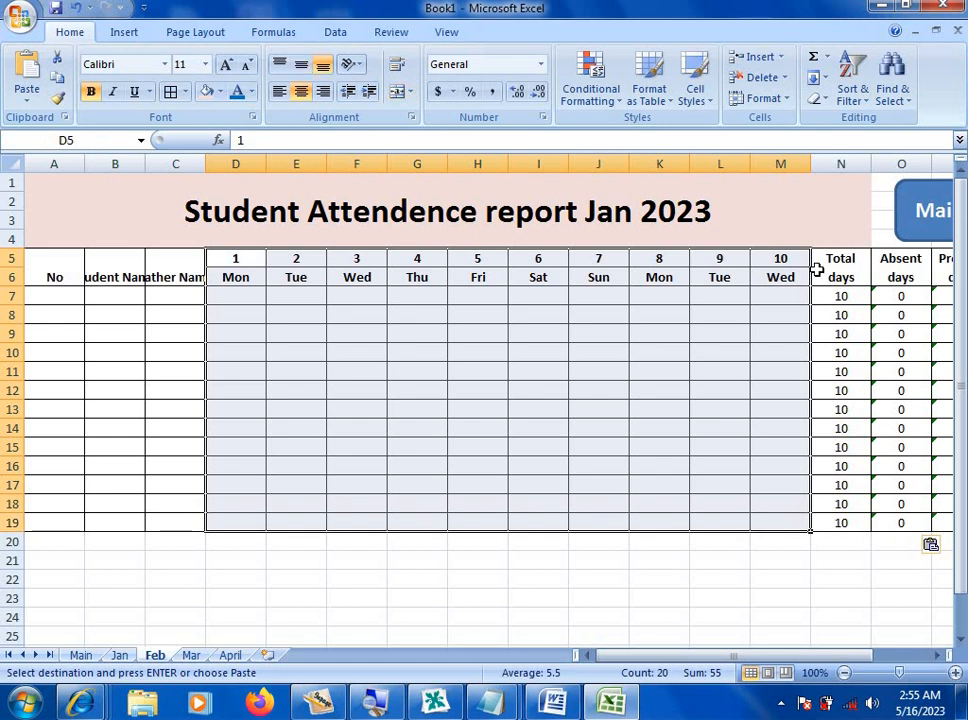
click(760, 99)
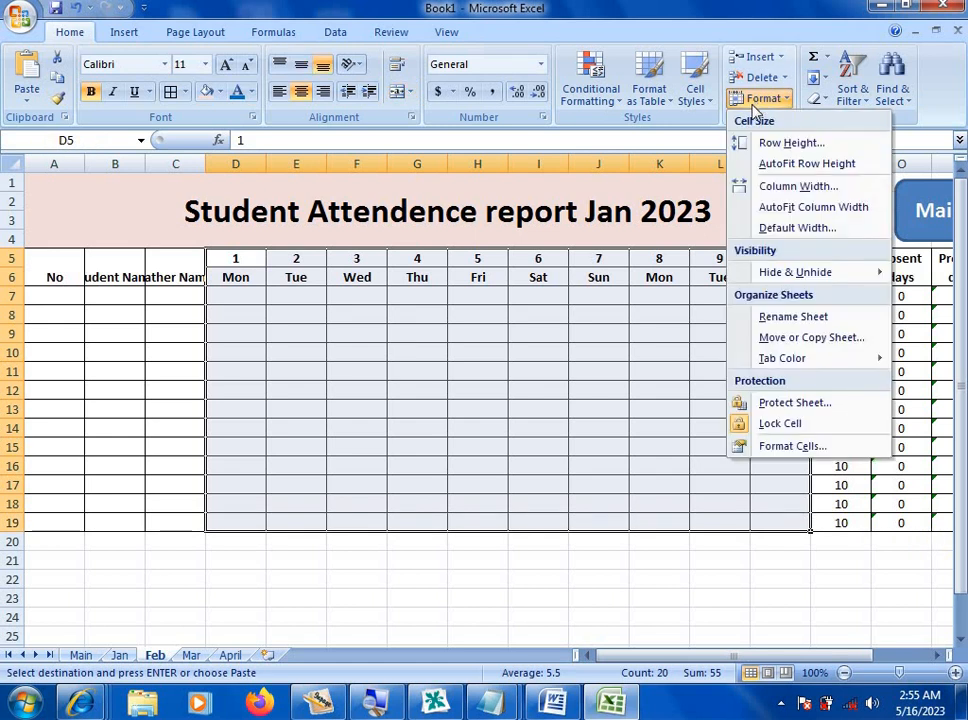
click(788, 188)
text(4)
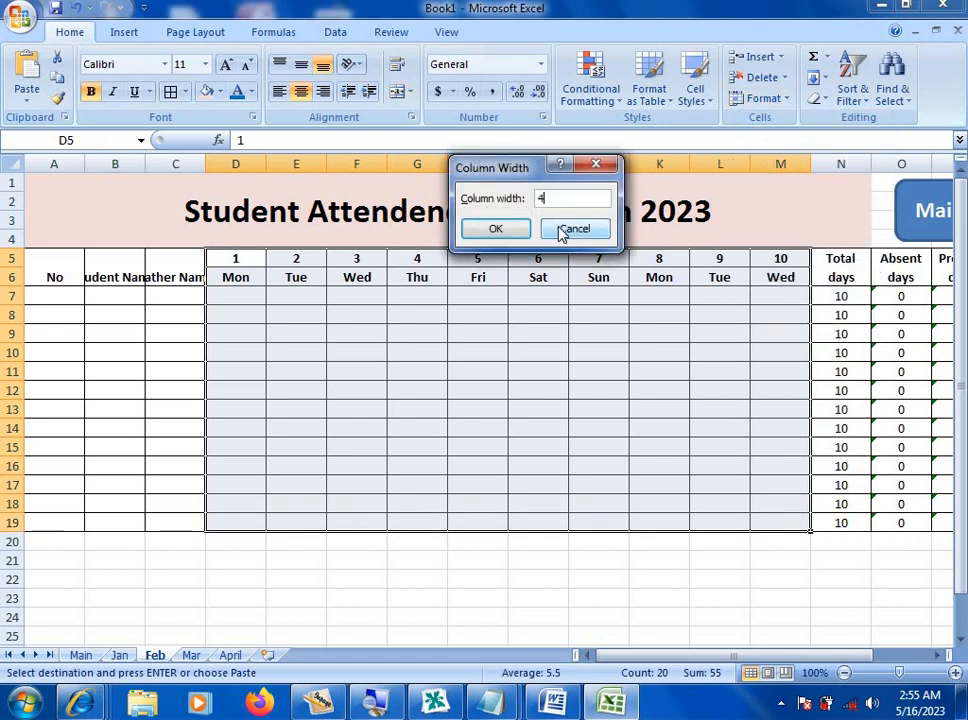
click(510, 231)
click(771, 389)
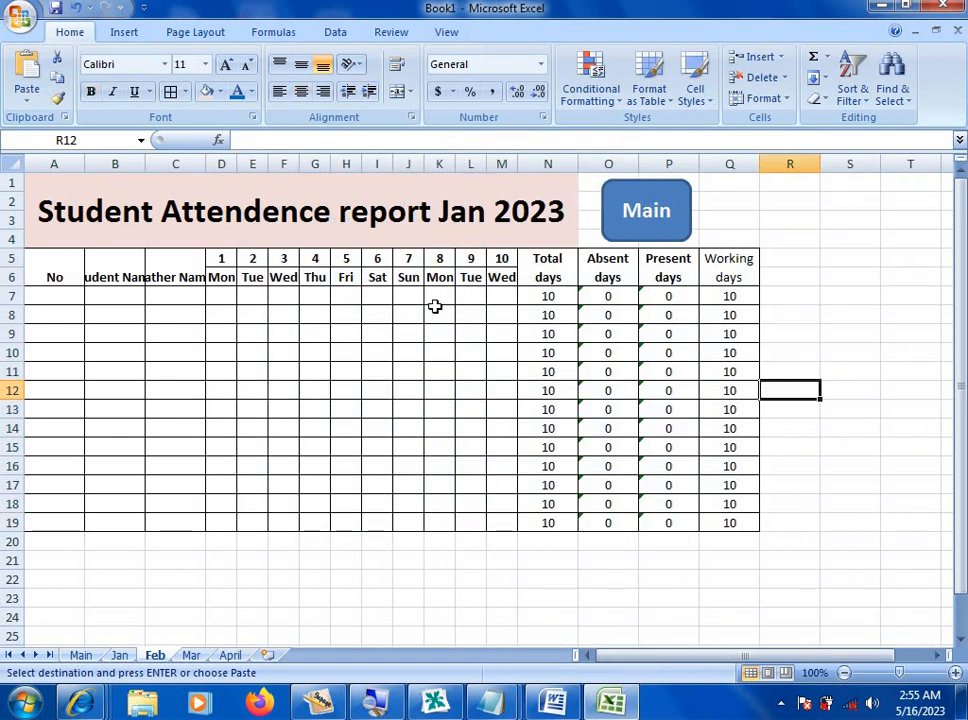
drag(206, 169, 288, 175)
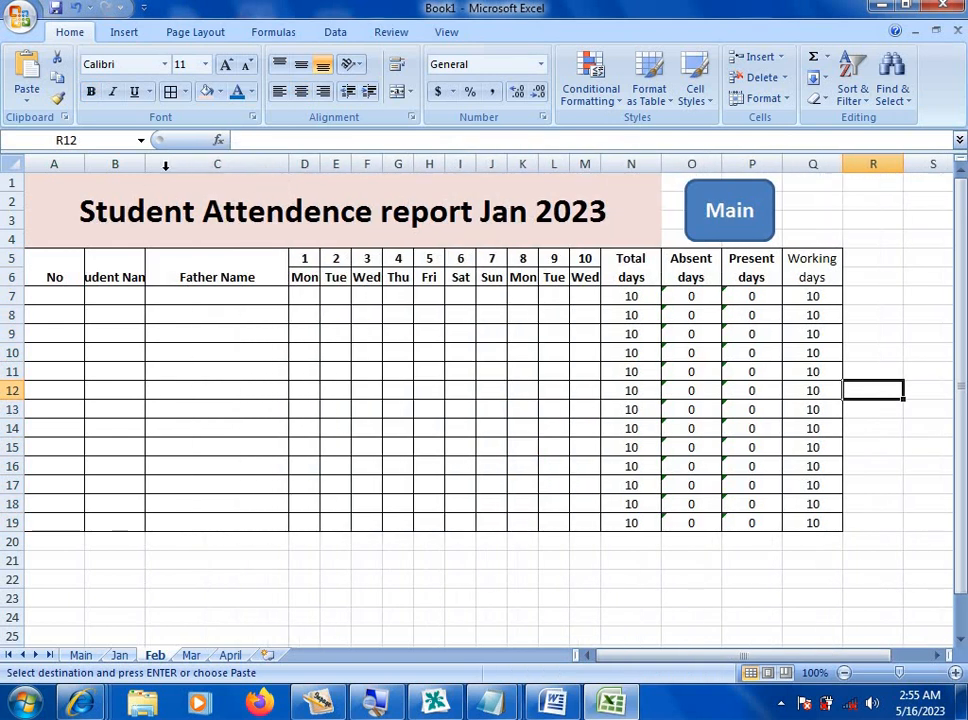
click(182, 163)
drag(145, 164, 197, 164)
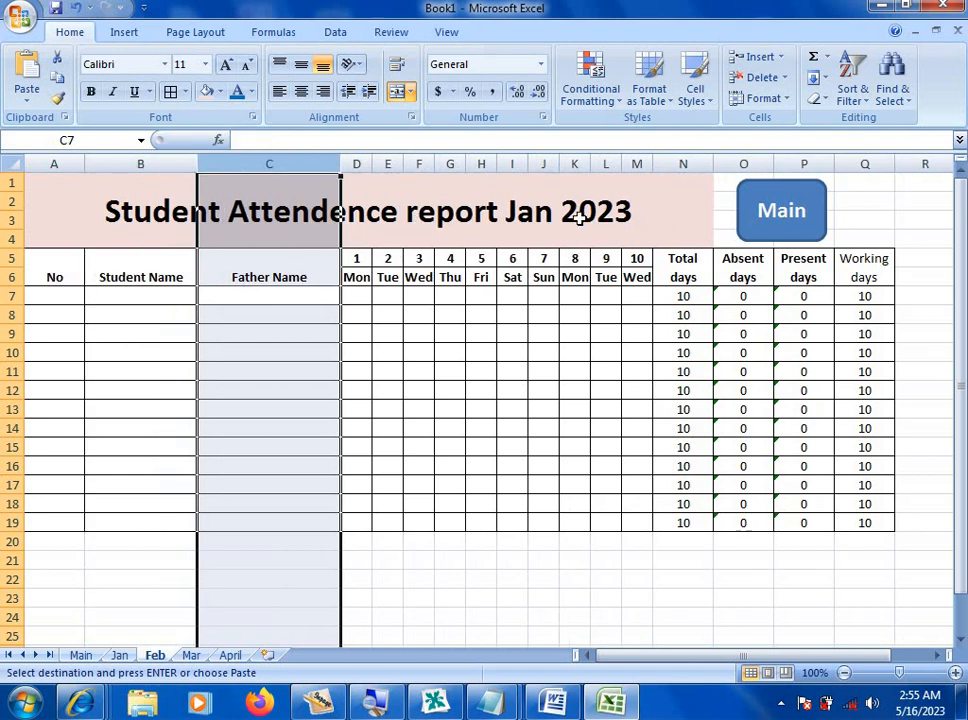
- Change the month in the Feb sheet's title so it reads "Student Attendence report Feb 2023"
double_click(549, 211)
drag(551, 212, 507, 214)
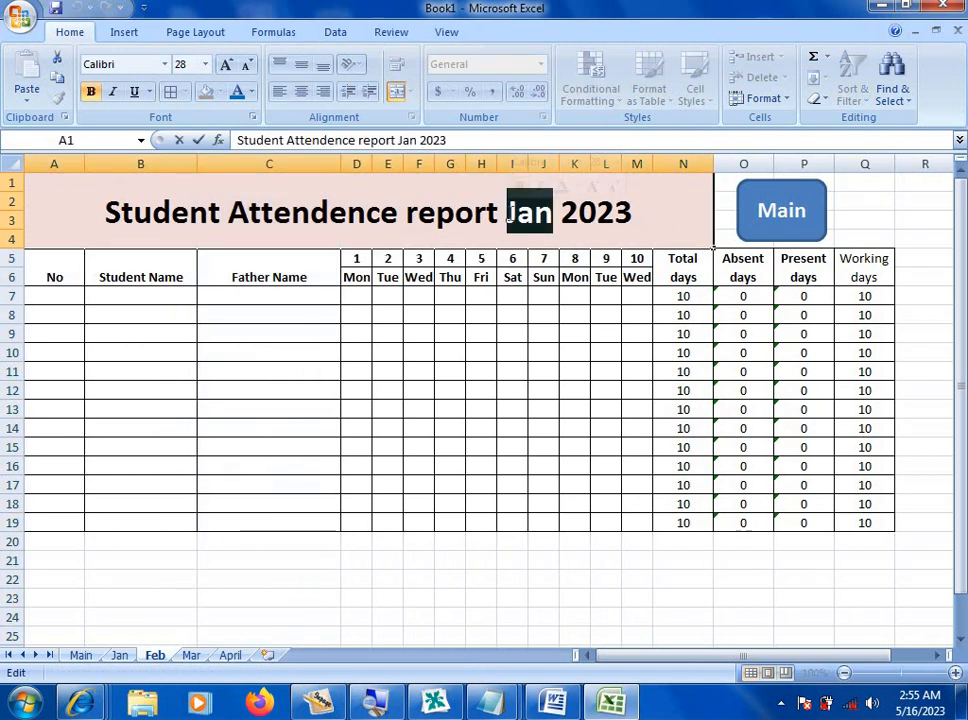
text(Feb)
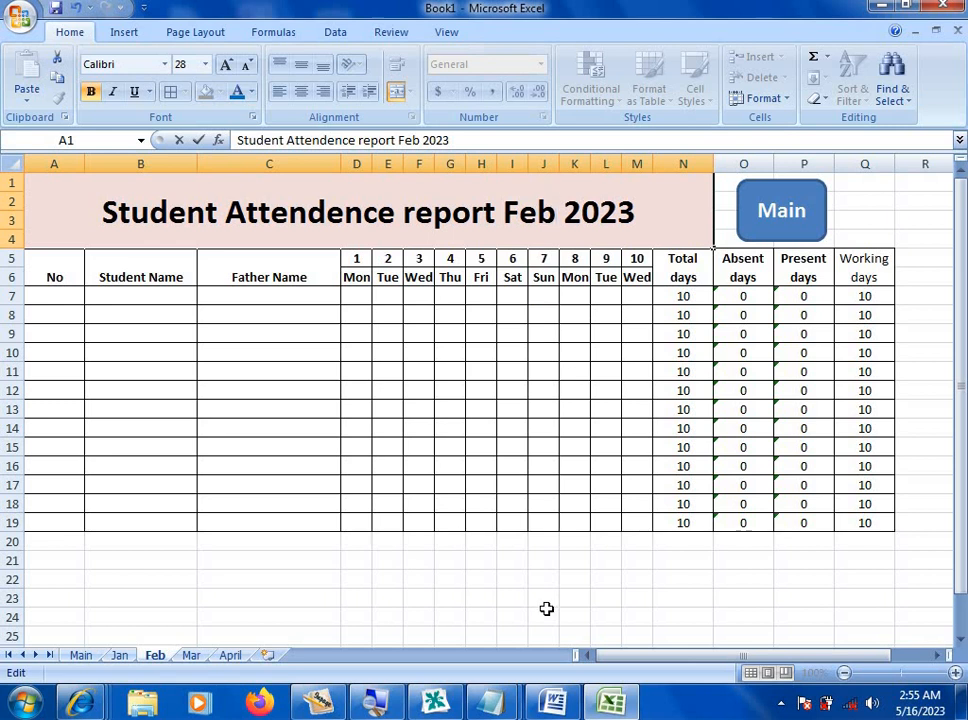
click(545, 612)
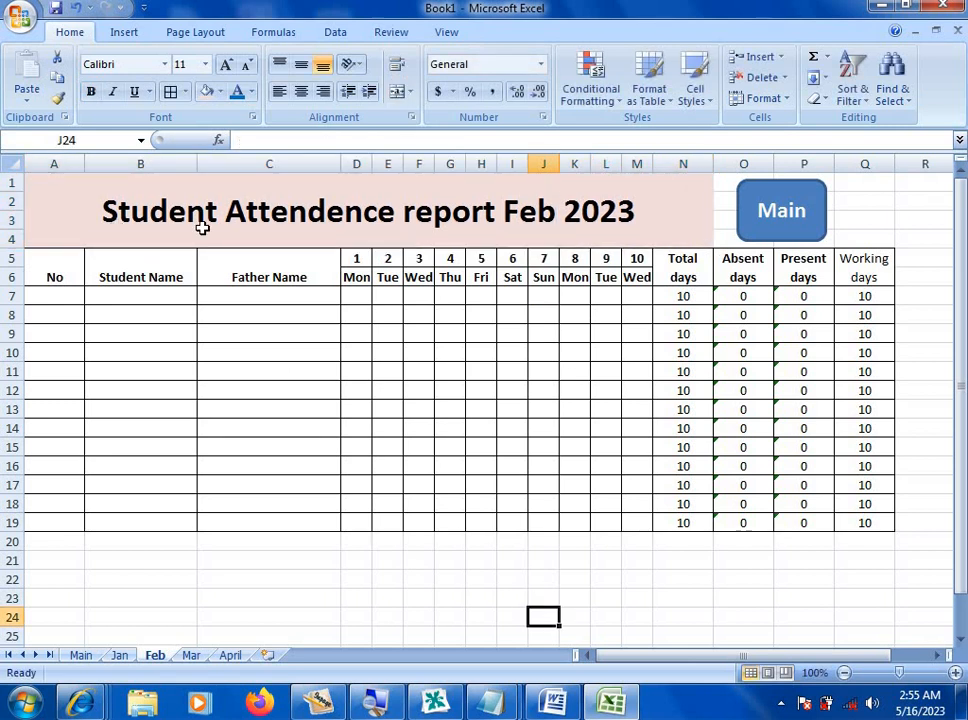
- Copy the Feb table A1:Q19 with its Main button to cell A1 of both the Mar and April sheets
drag(201, 225, 871, 525)
key(ctrl+c)
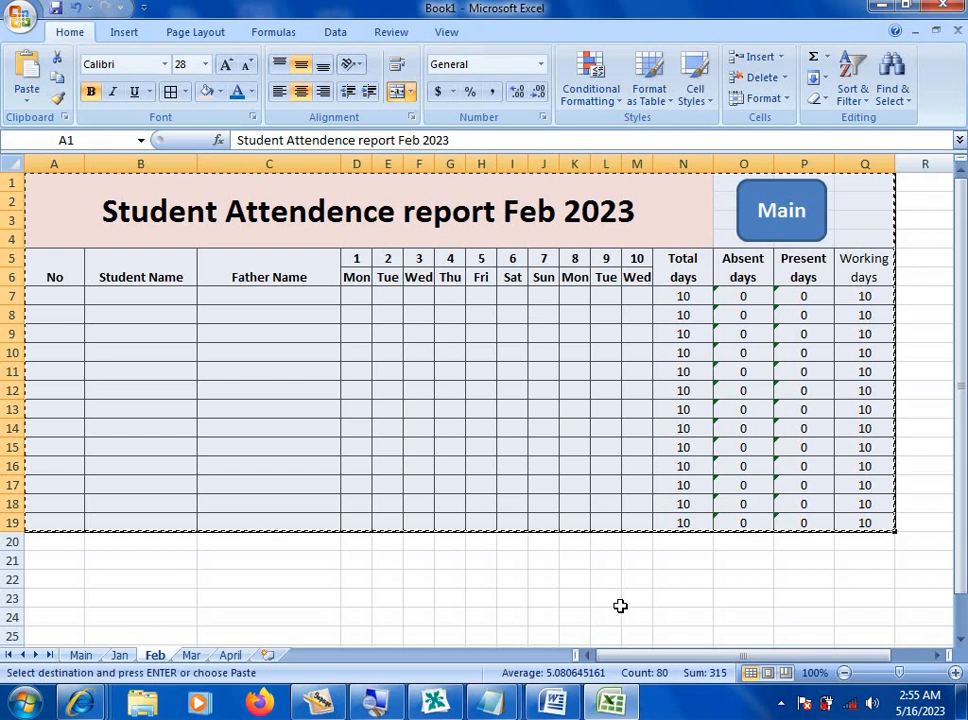
click(190, 655)
key(ctrl+v)
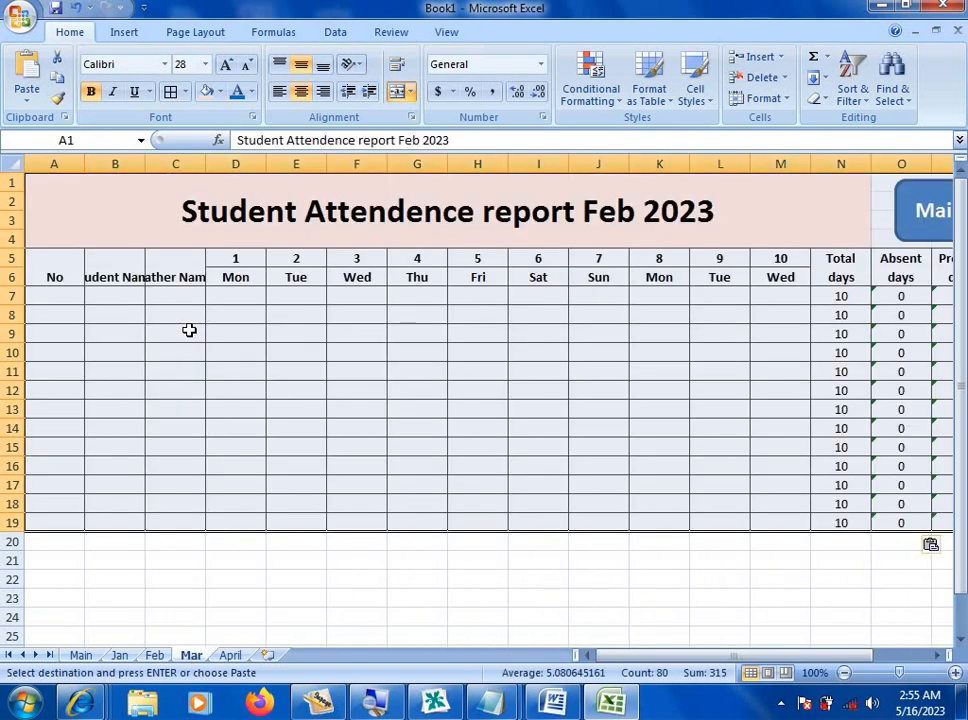
click(233, 654)
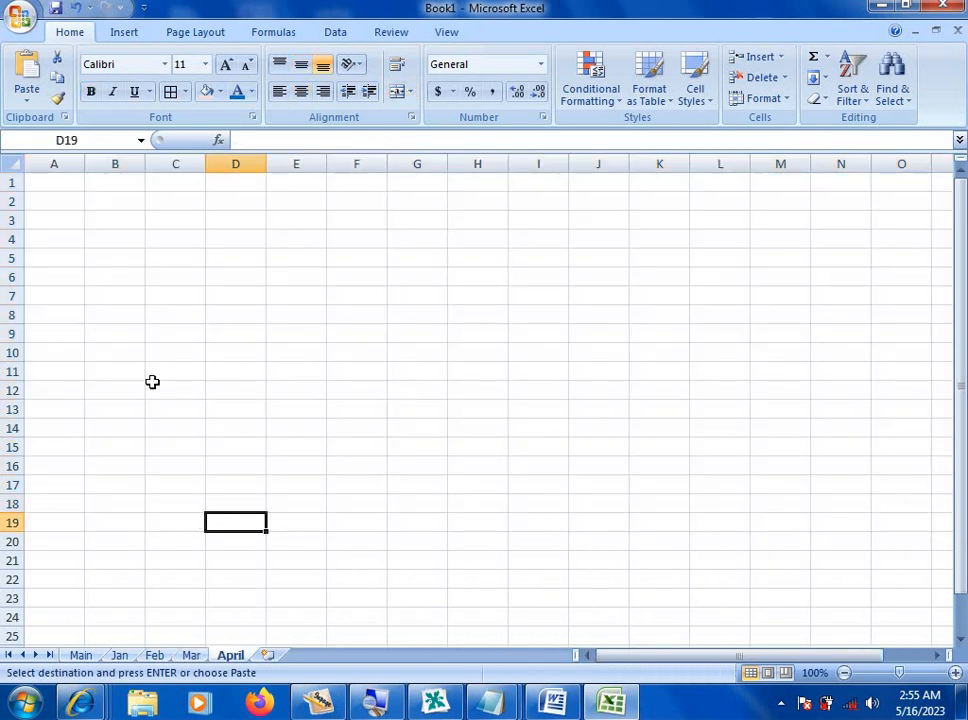
click(45, 187)
key(ctrl+v)
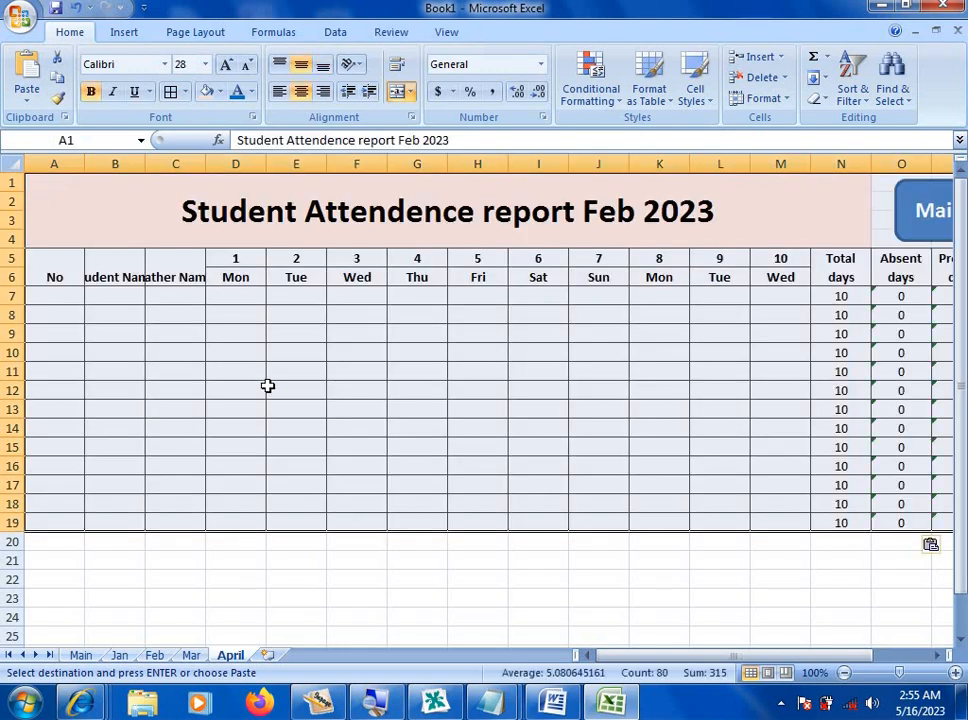
click(228, 541)
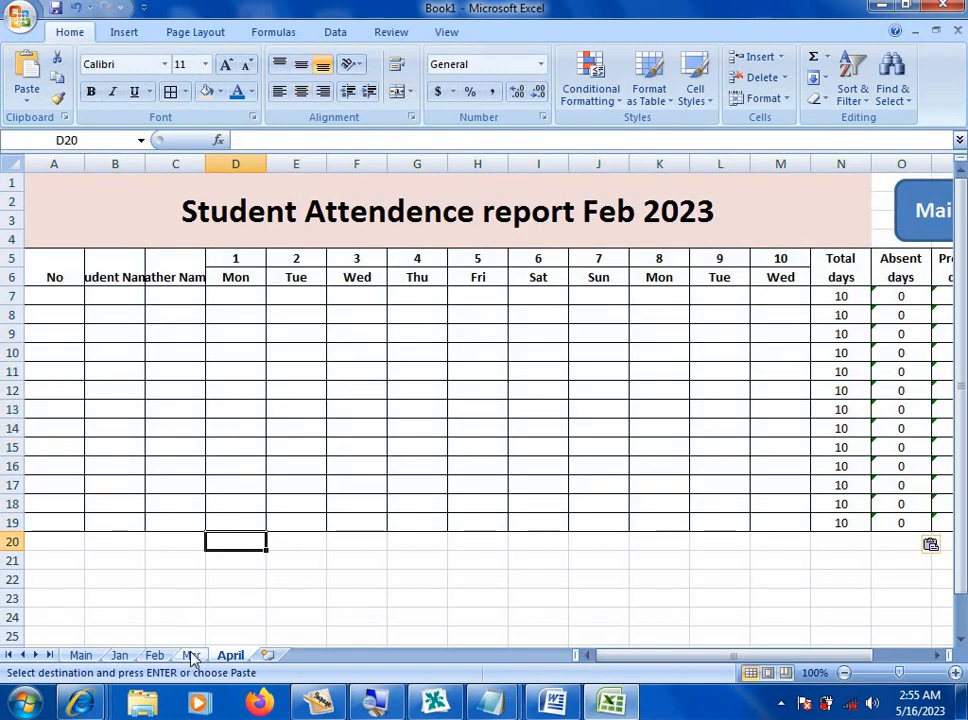
- On the Mar sheet, set the day columns D to M to width 4 and widen the Student Name and Father Name columns
click(190, 652)
click(345, 372)
mouse_move(264, 266)
mouse_down()
mouse_move(629, 385)
mouse_move(774, 473)
mouse_move(774, 515)
mouse_up()
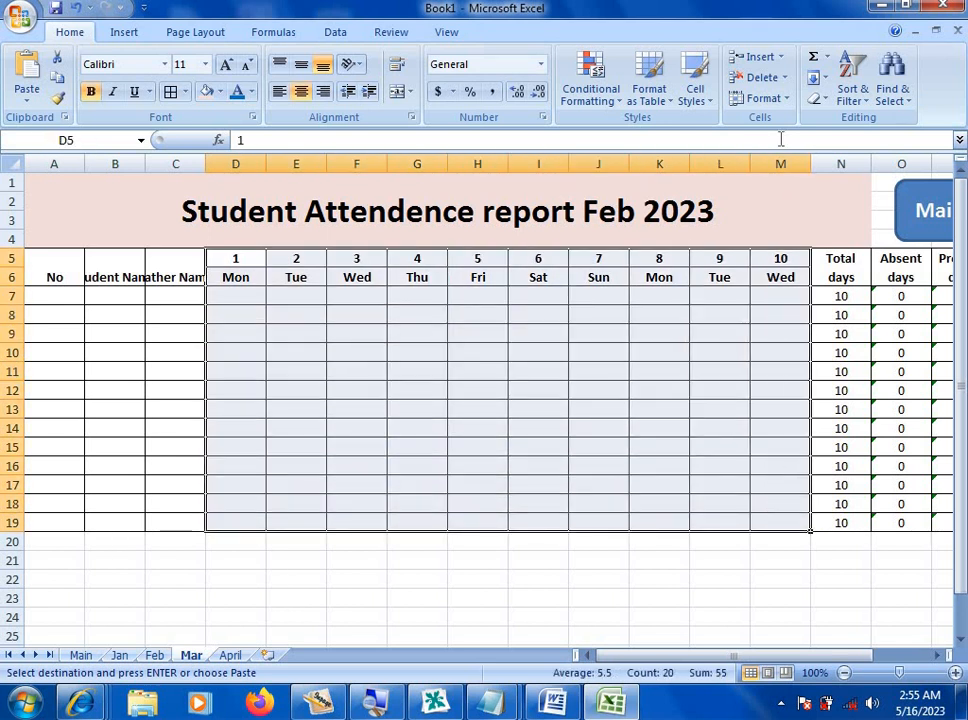
click(763, 98)
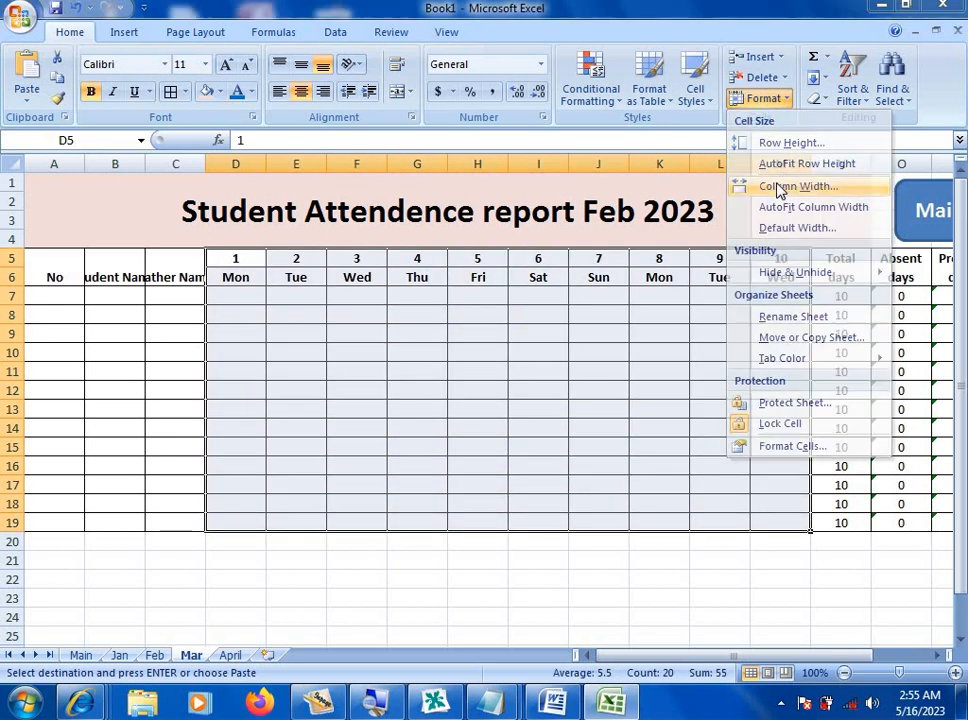
click(781, 187)
text(4)
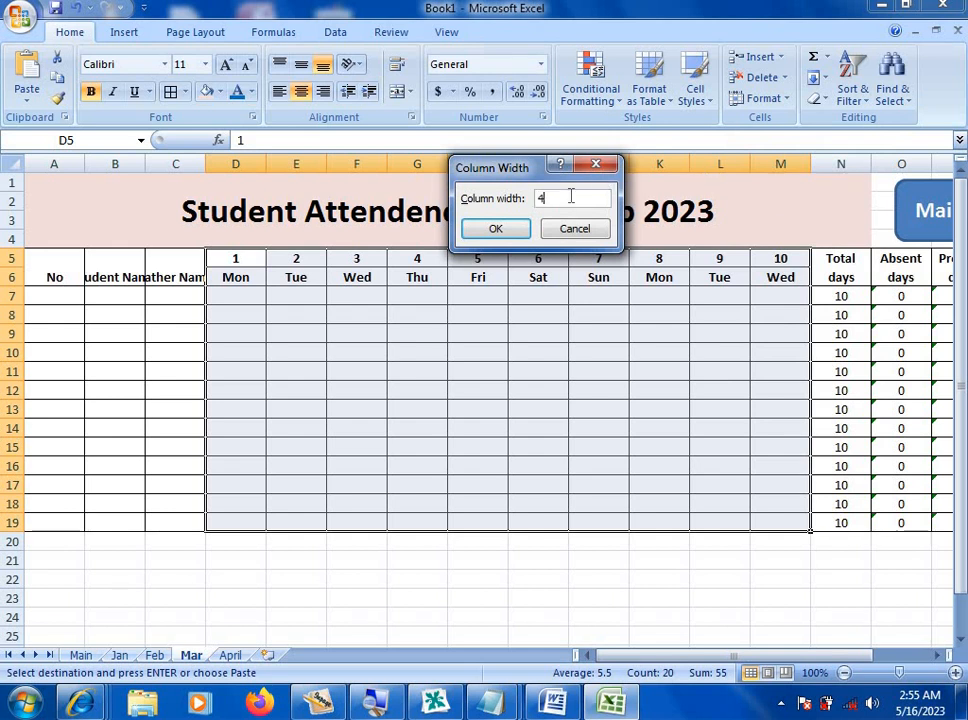
click(496, 228)
click(768, 311)
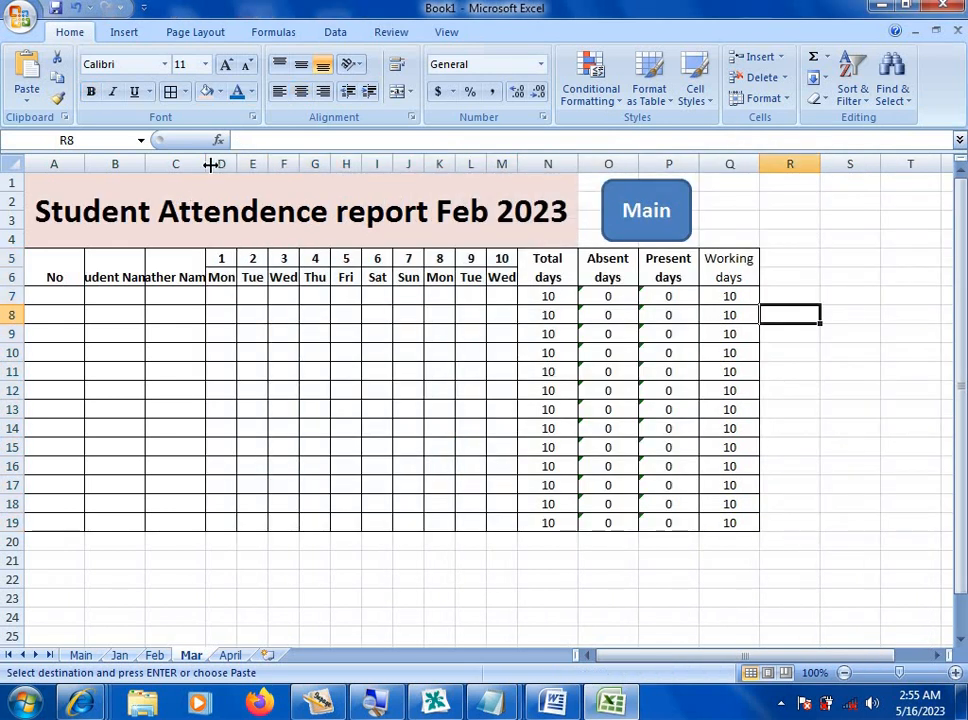
drag(207, 164, 263, 165)
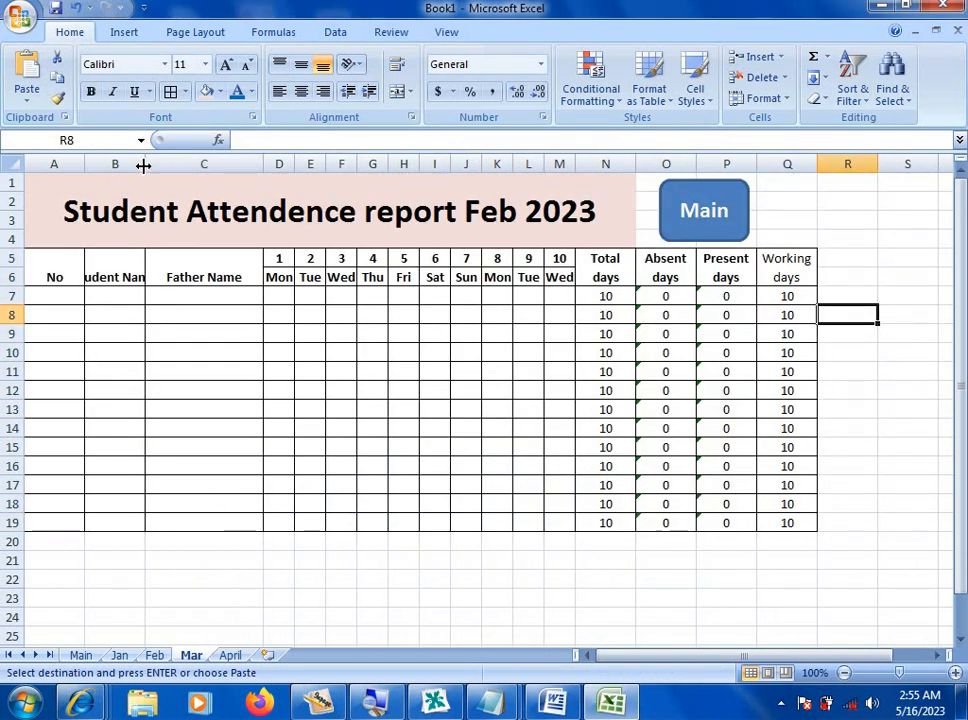
drag(143, 164, 213, 168)
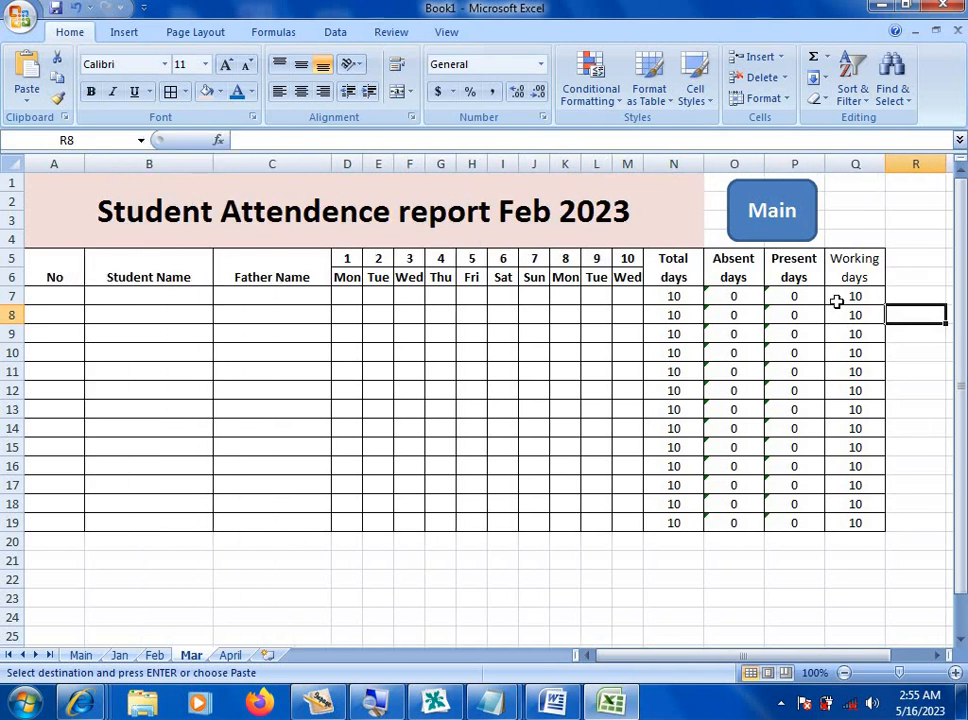
- On the April sheet, set the day columns D to M to width 4 and widen the Student Name and Father Name columns
click(246, 655)
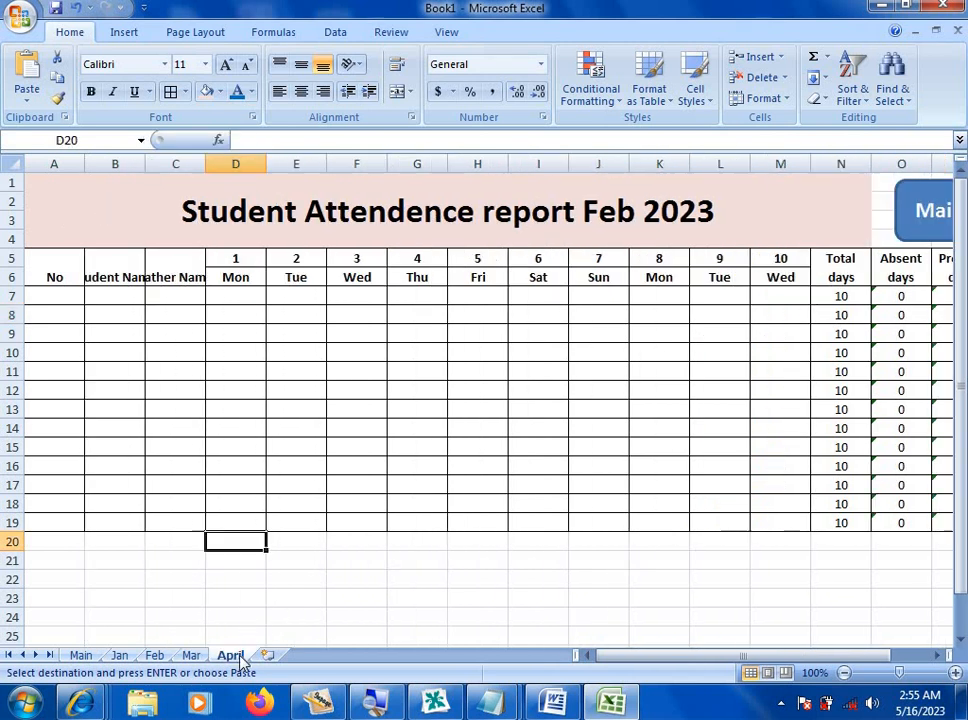
drag(250, 251, 803, 521)
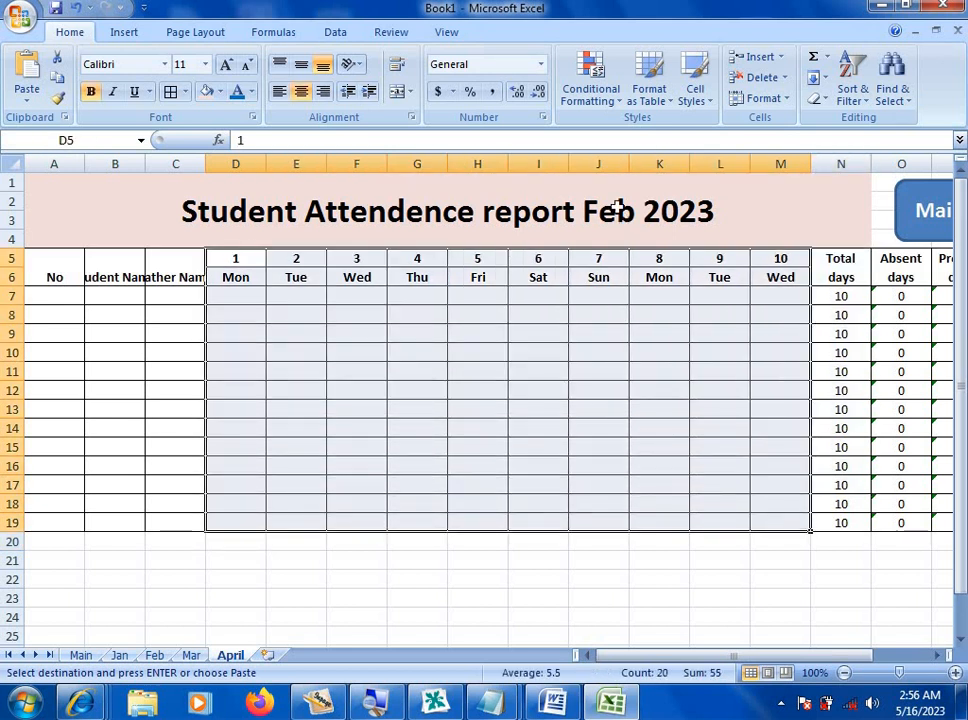
click(762, 99)
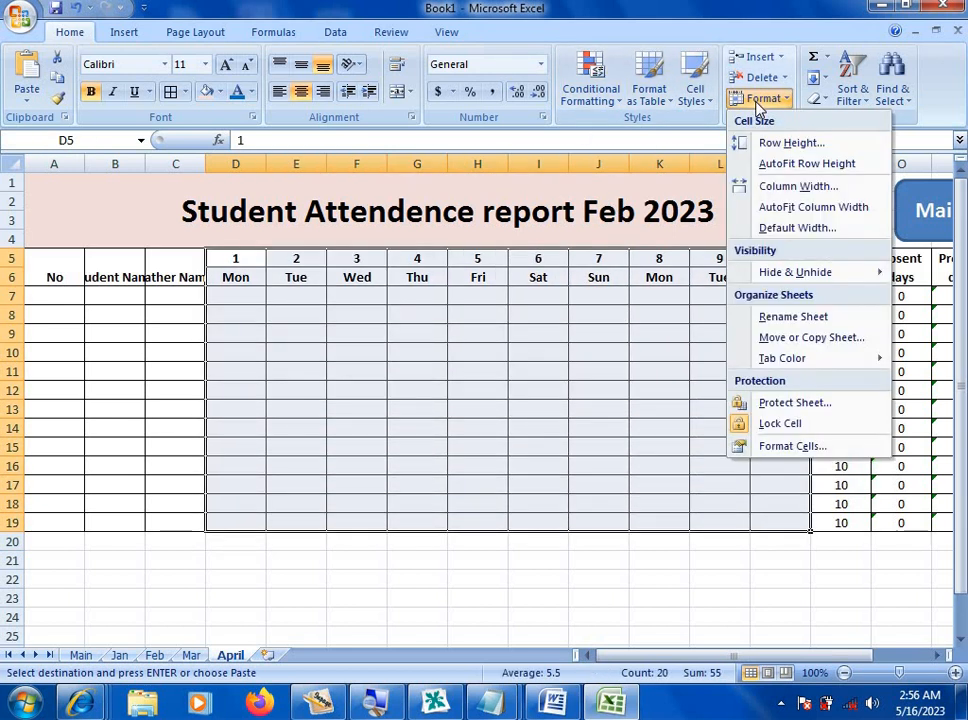
click(773, 186)
text(4)
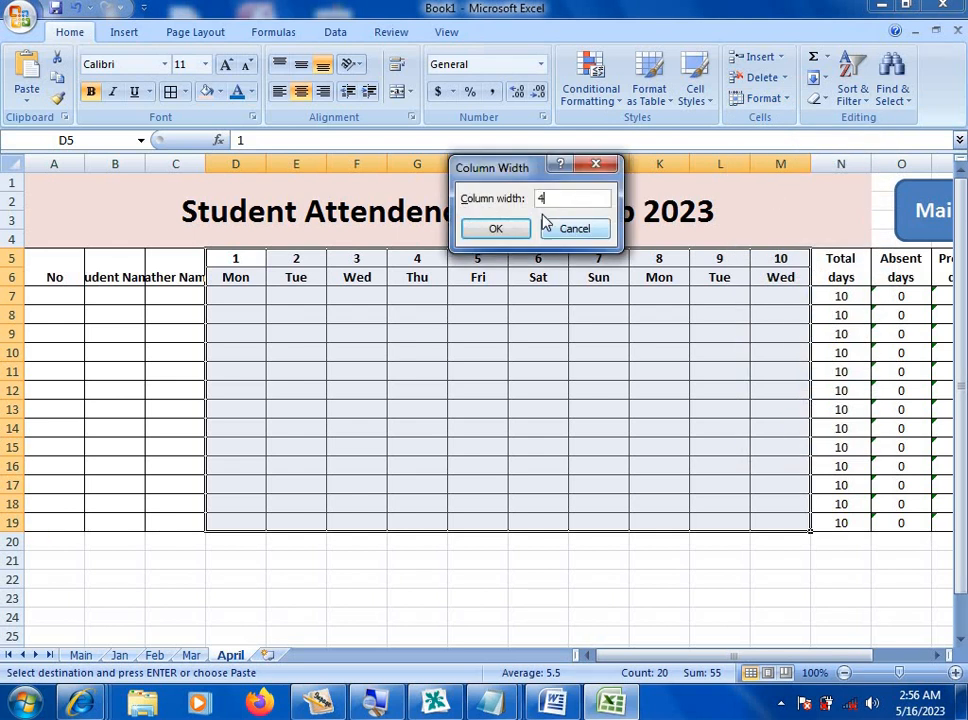
click(510, 231)
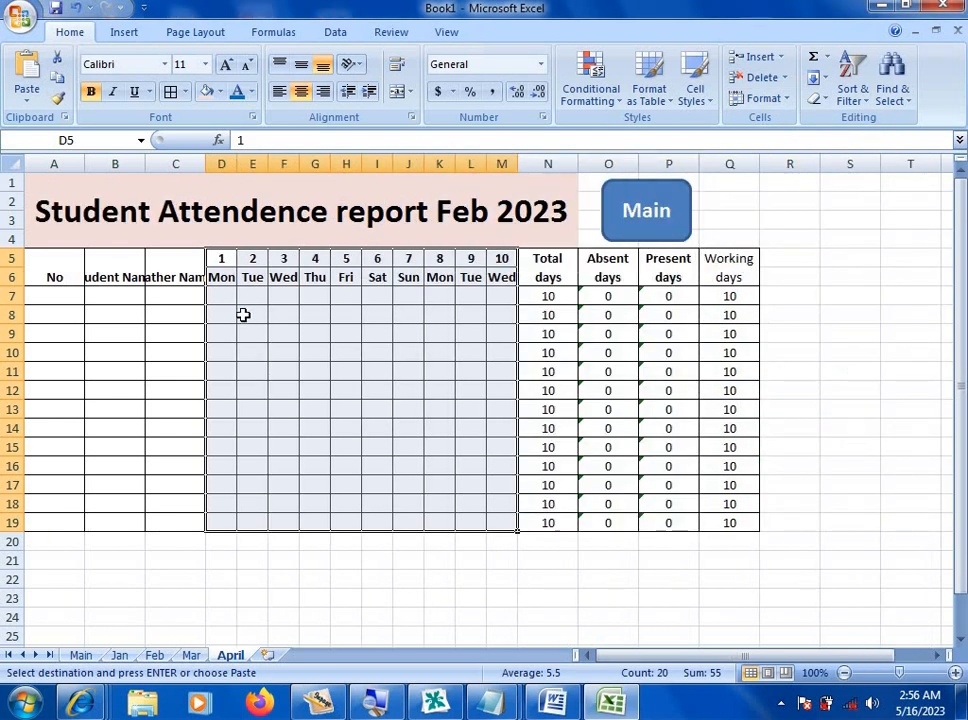
click(196, 316)
drag(216, 164, 271, 165)
drag(180, 164, 212, 165)
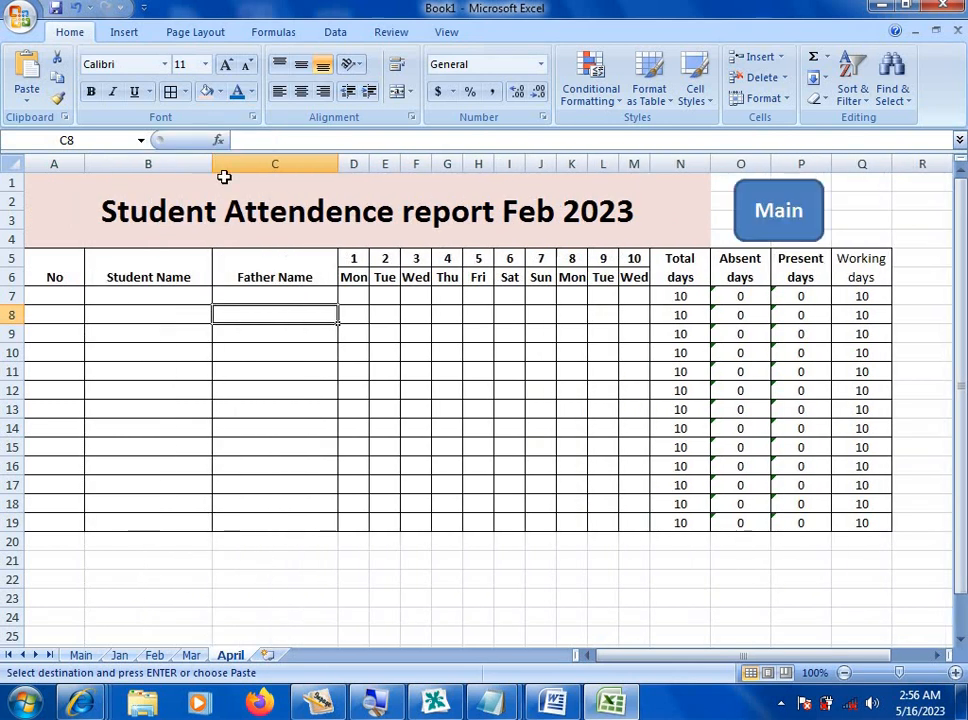
- Change the month in the April sheet's title so it reads "Student Attendence report April 2023"
click(553, 215)
double_click(555, 213)
drag(555, 213, 502, 213)
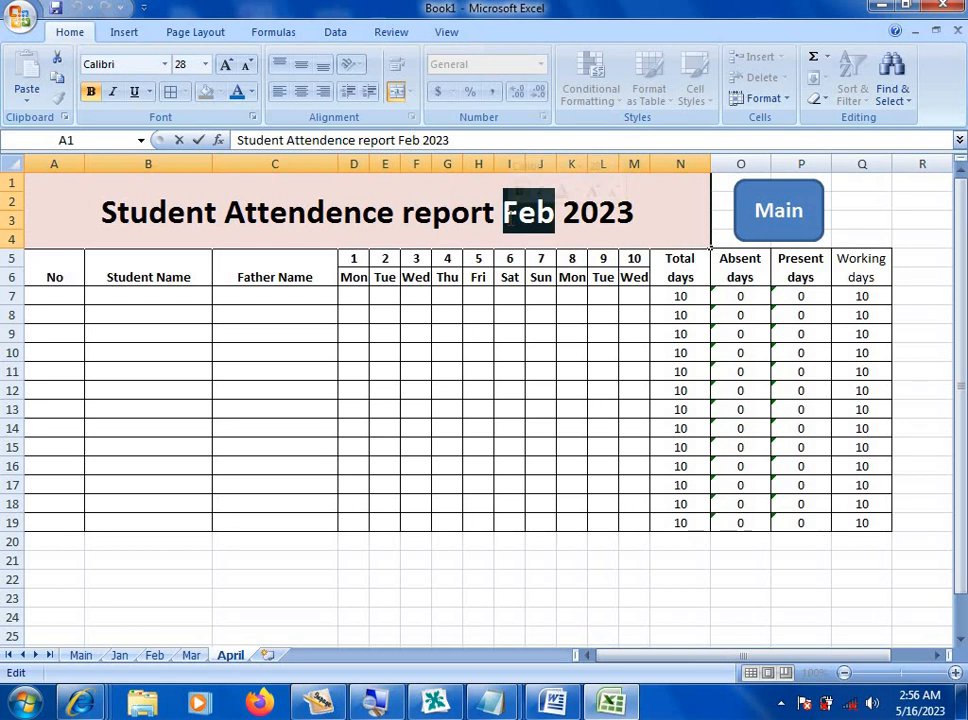
text(Q)
key(BackSpace)
text(Apri)
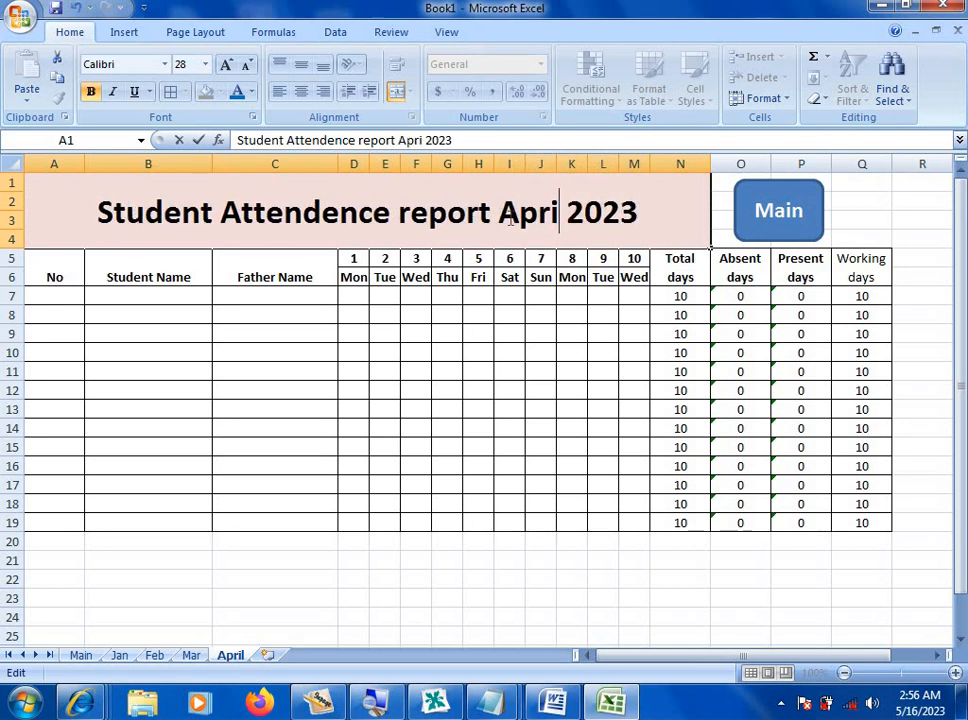
text(l)
click(262, 619)
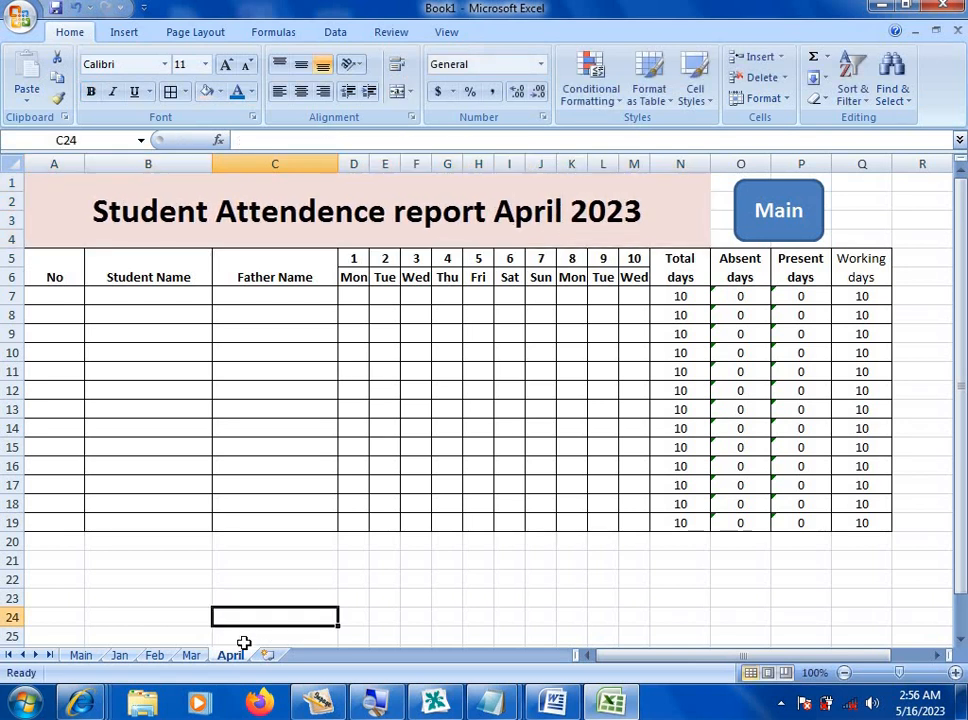
- Change the month in the Mar sheet's title so it reads "Student Attendence report Mar 2023"
click(192, 656)
click(553, 200)
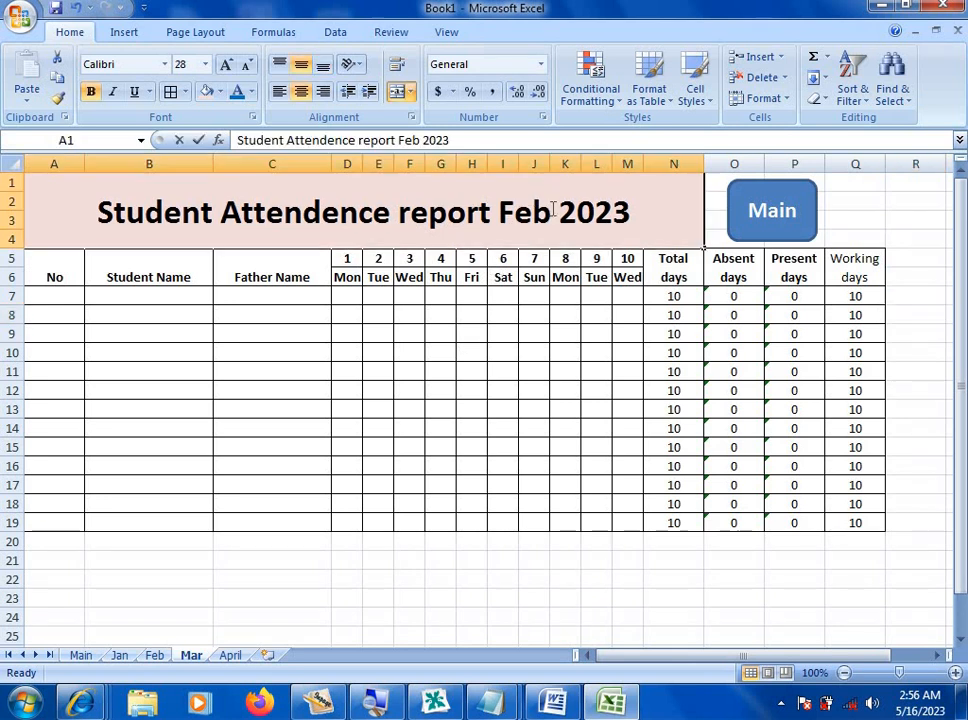
double_click(553, 205)
drag(552, 212, 514, 213)
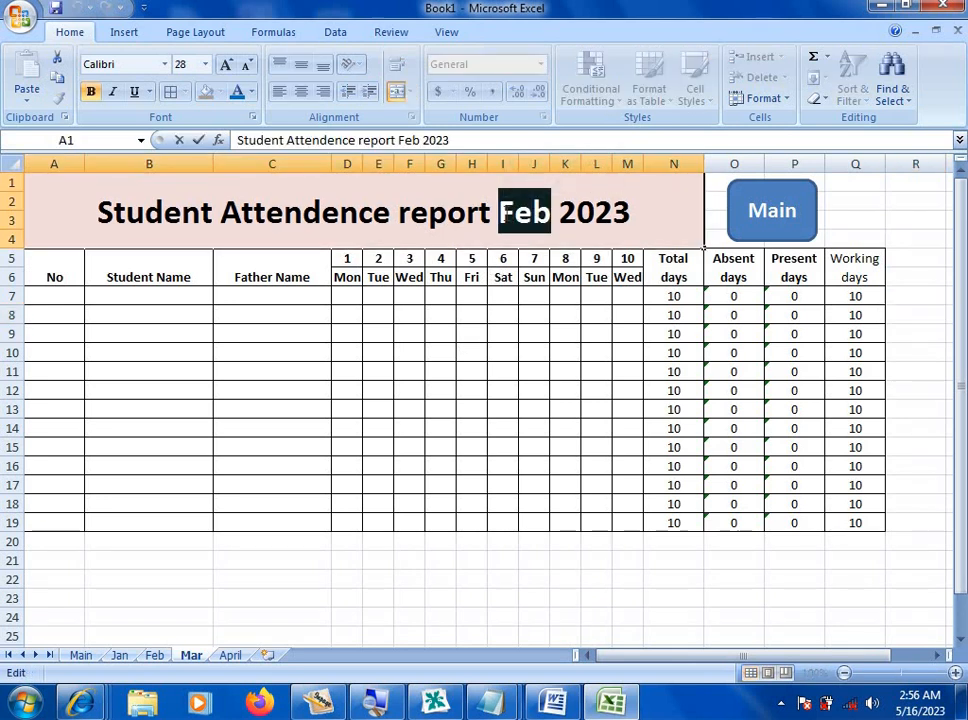
text(Mar)
click(389, 585)
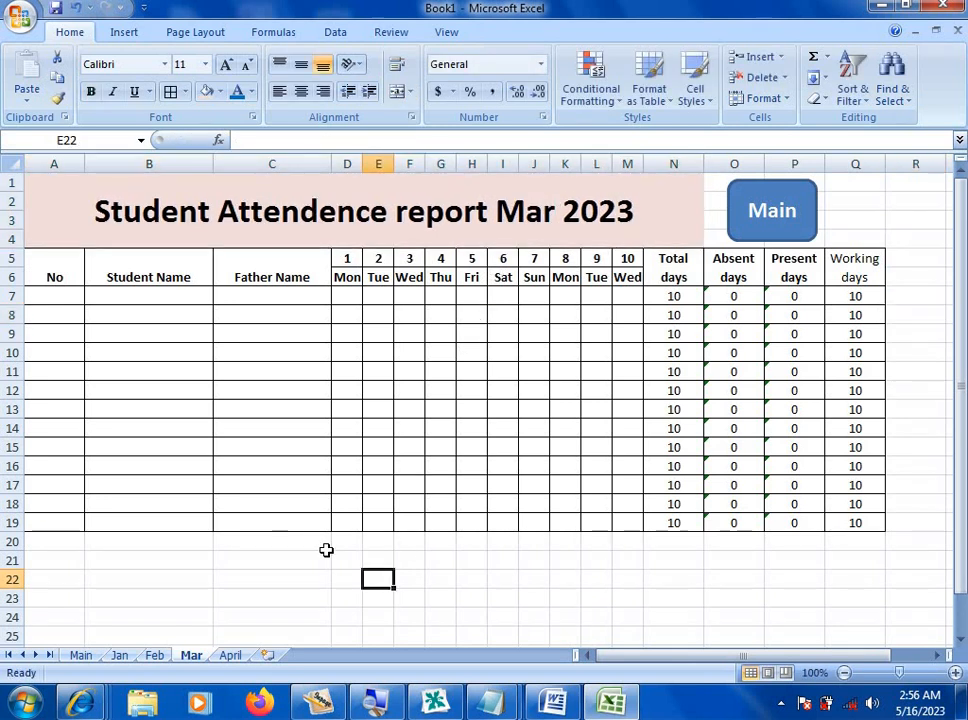
- Review the Main, Jan, Feb, Mar and April sheets in turn, checking their titles and tables, and return to the Main sheet
click(82, 656)
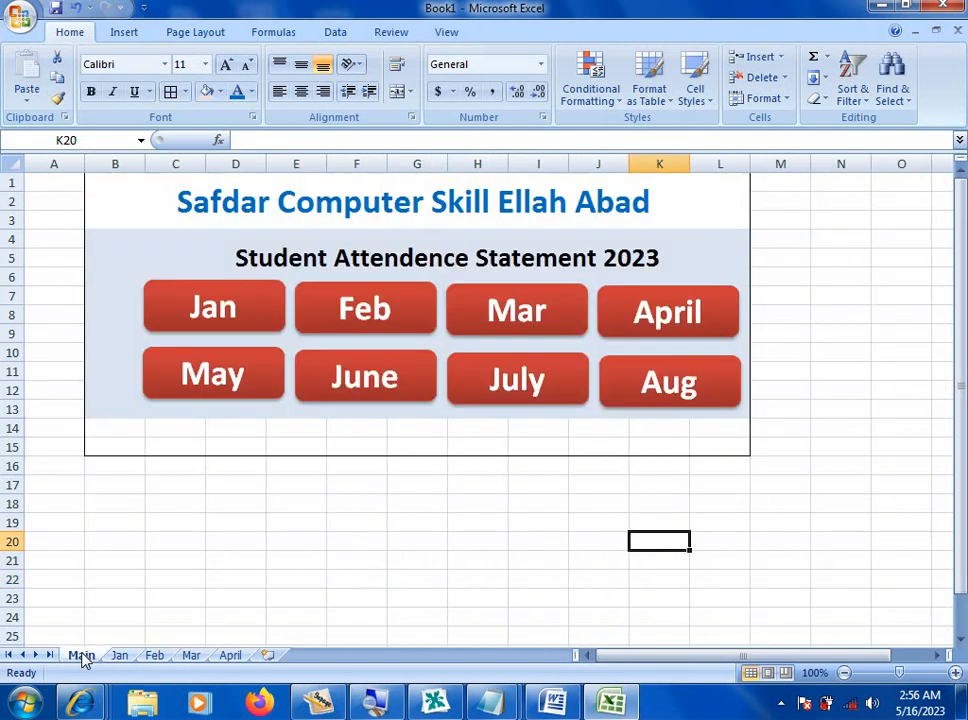
click(288, 498)
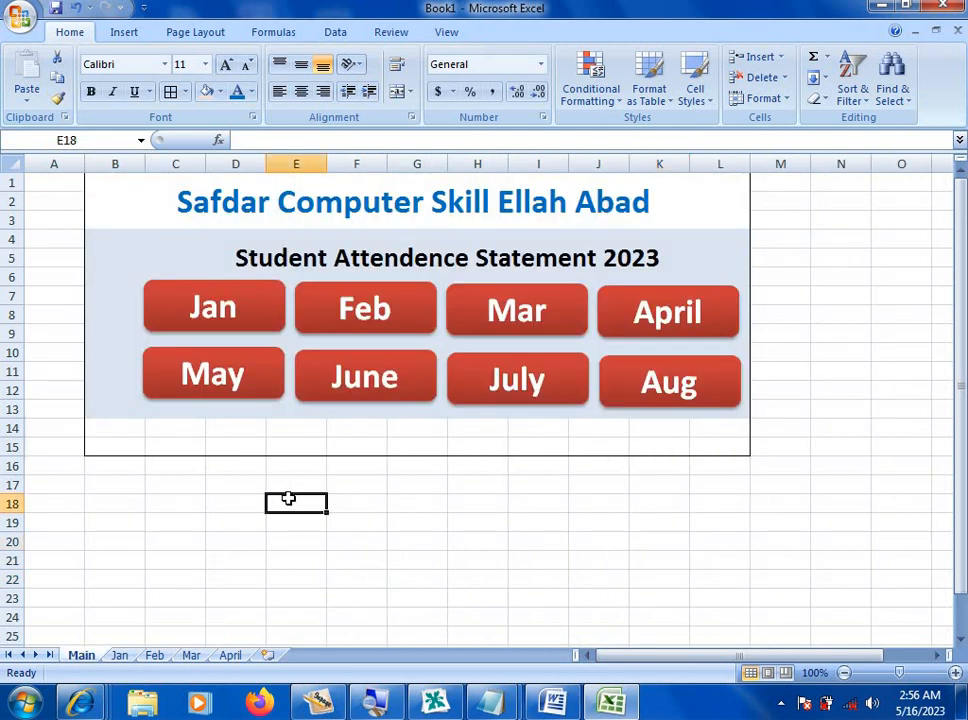
click(128, 657)
click(157, 656)
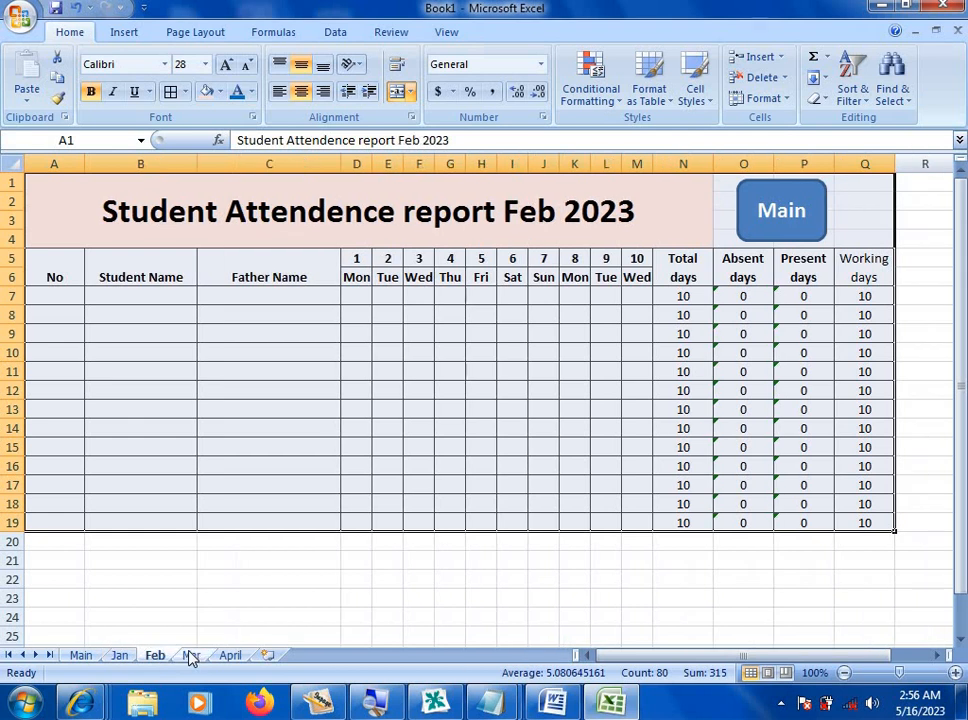
click(191, 656)
click(229, 657)
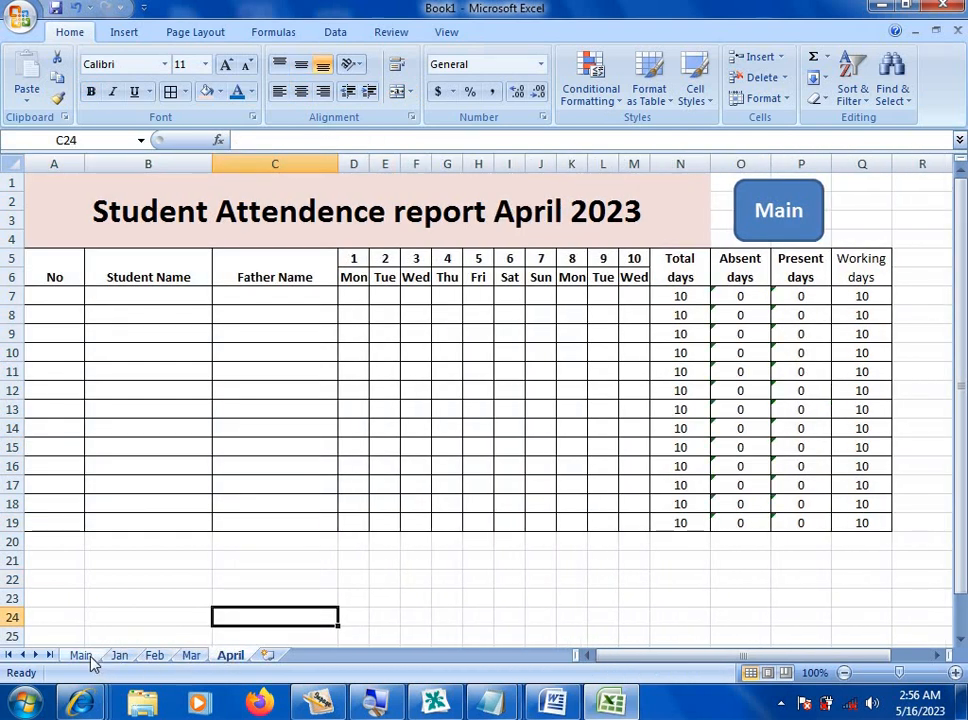
click(82, 656)
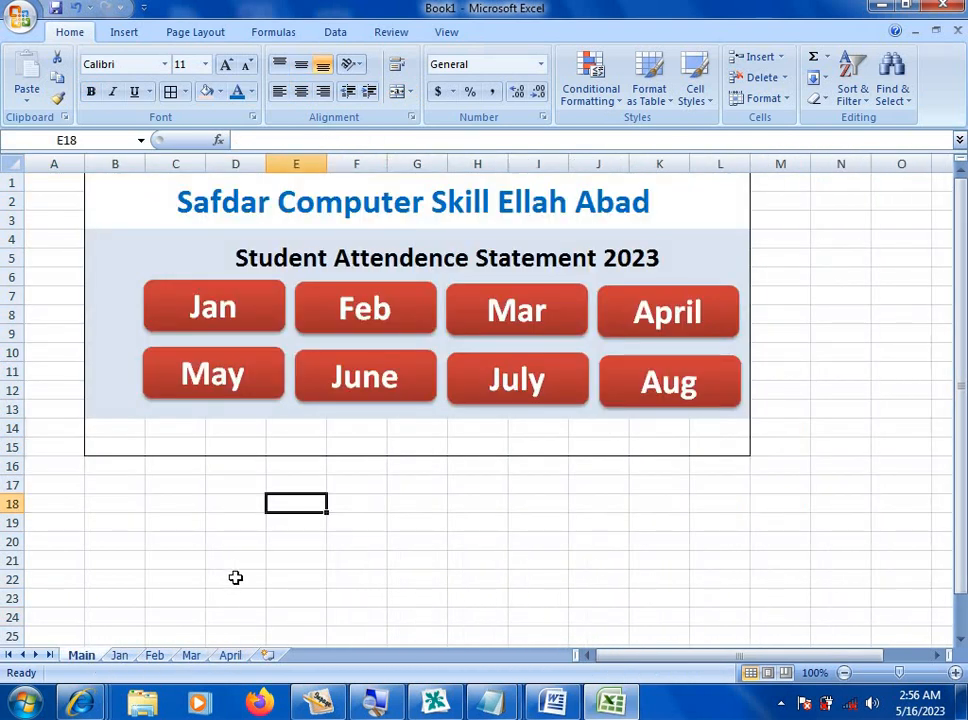
click(352, 533)
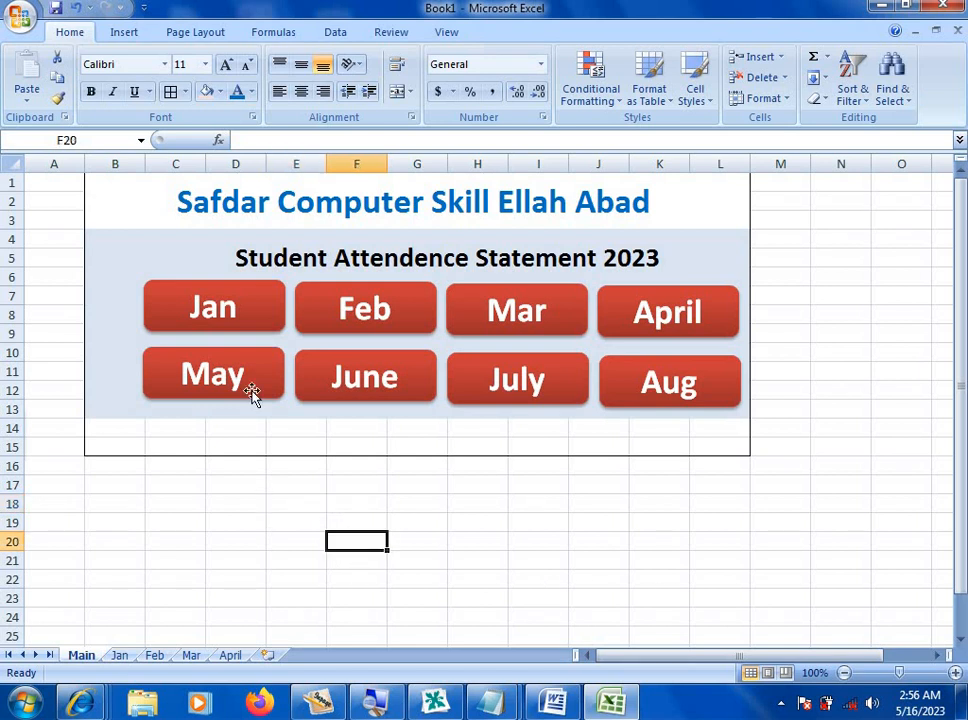
- Save the workbook as an Excel Workbook named "Main" with the Main sheet active
click(22, 18)
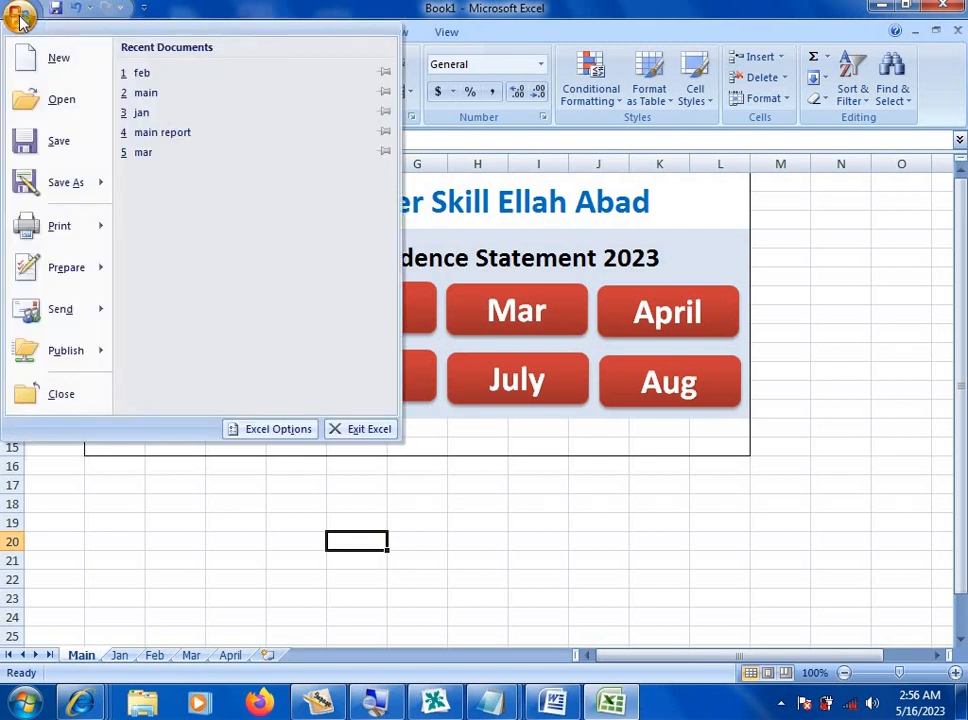
click(68, 182)
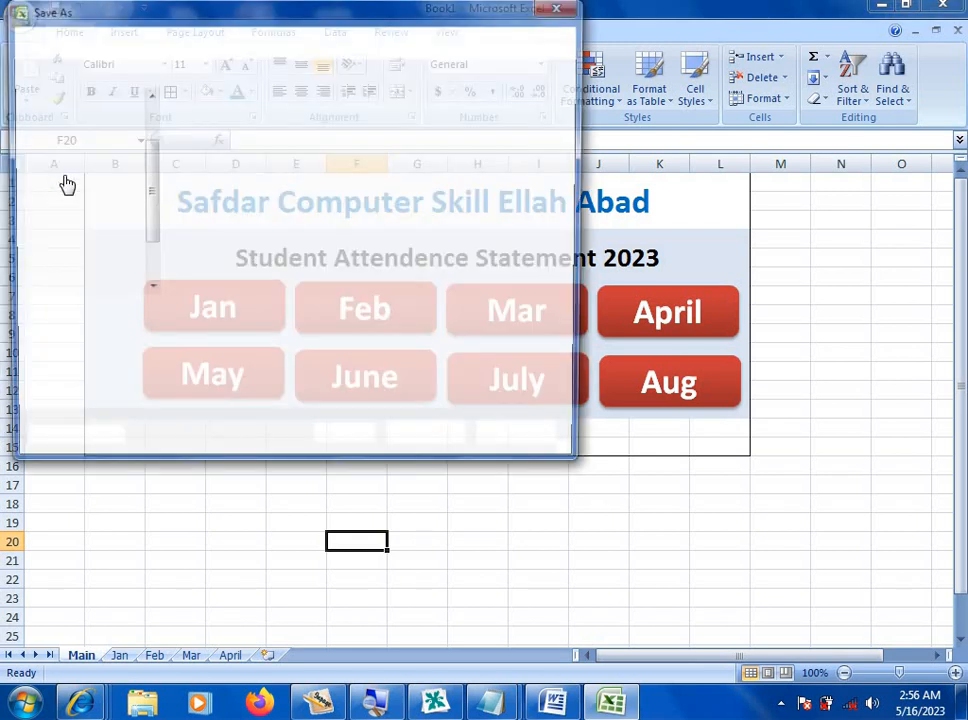
text(Main)
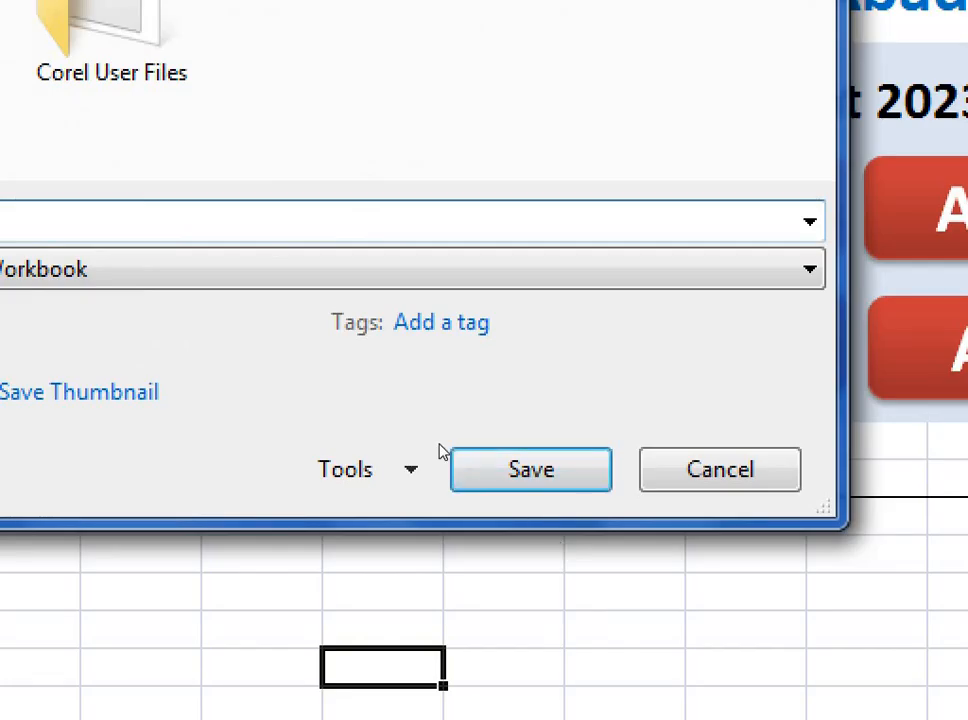
key(Return)
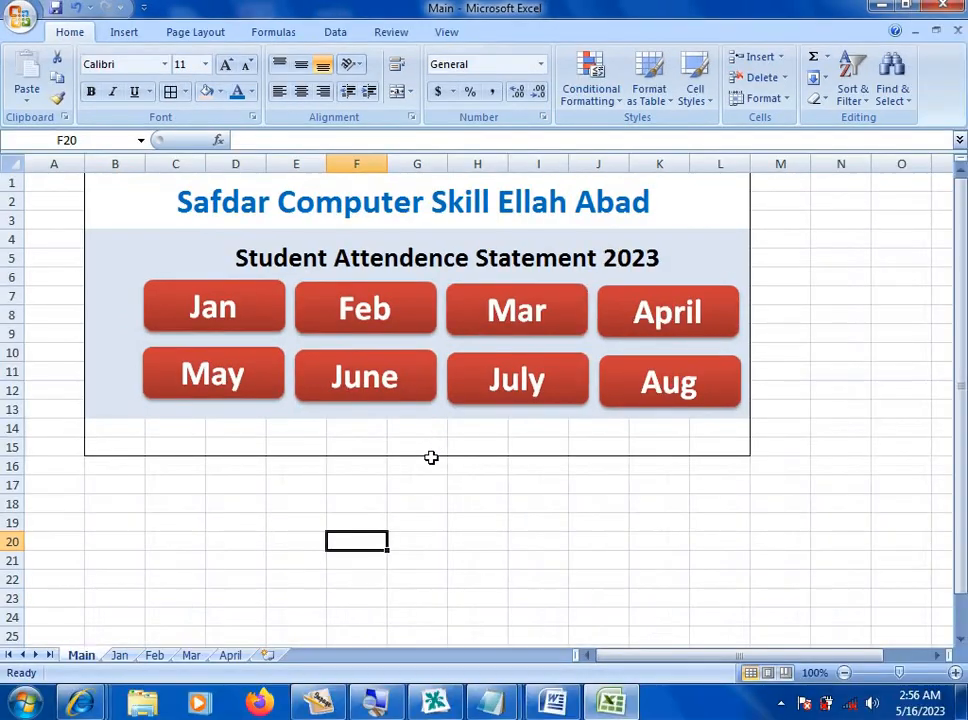
click(503, 550)
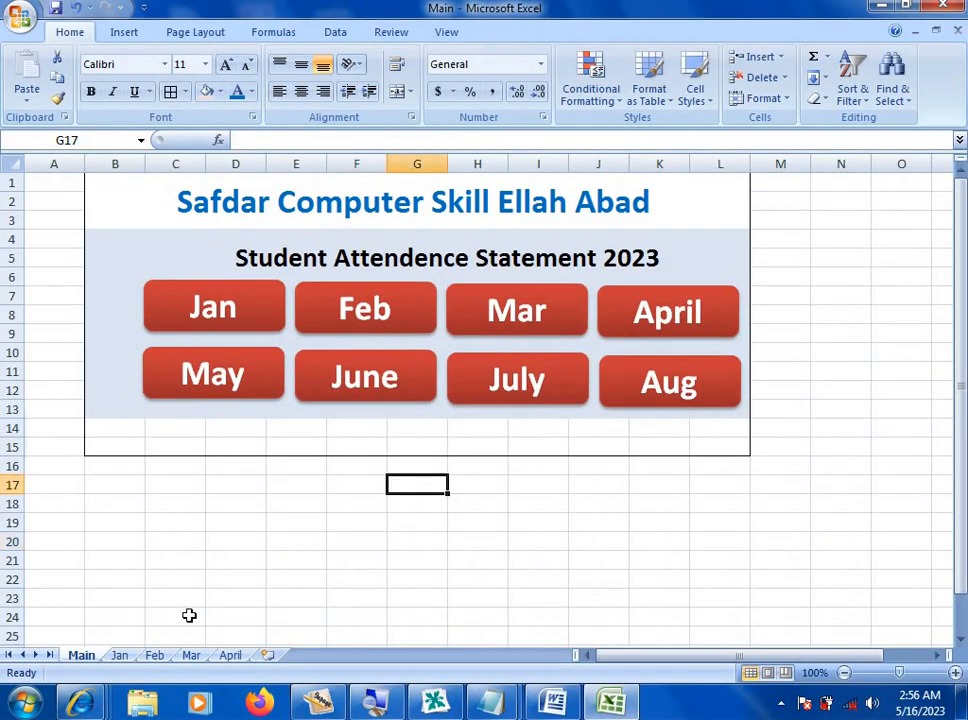
- With the Jan sheet active, save a copy of the workbook in the Documents library under the name "Jan"
click(119, 655)
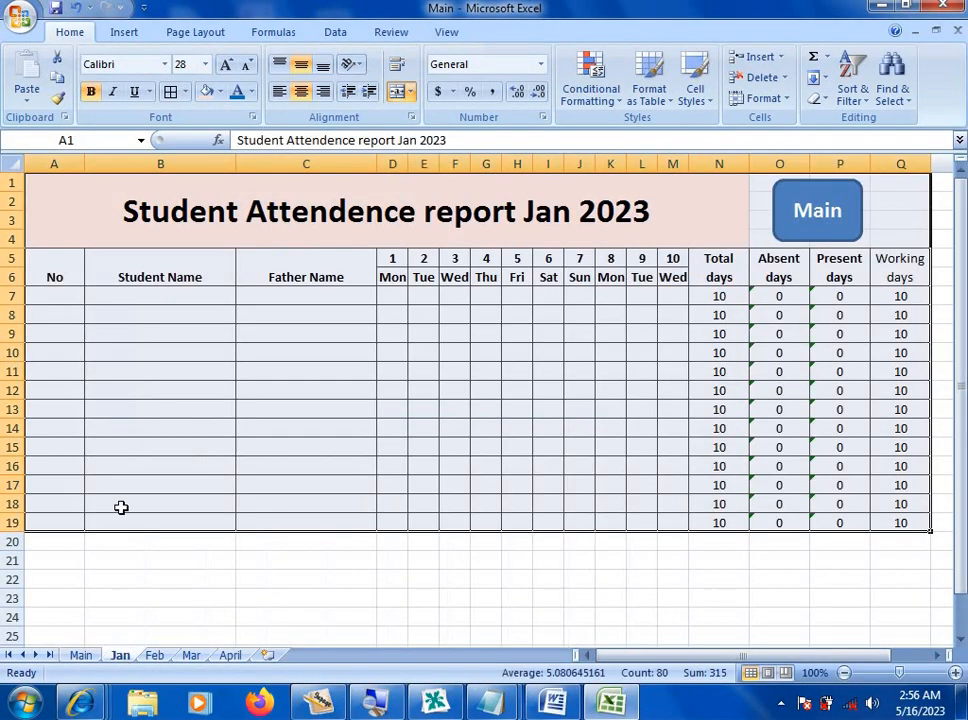
click(20, 14)
click(65, 180)
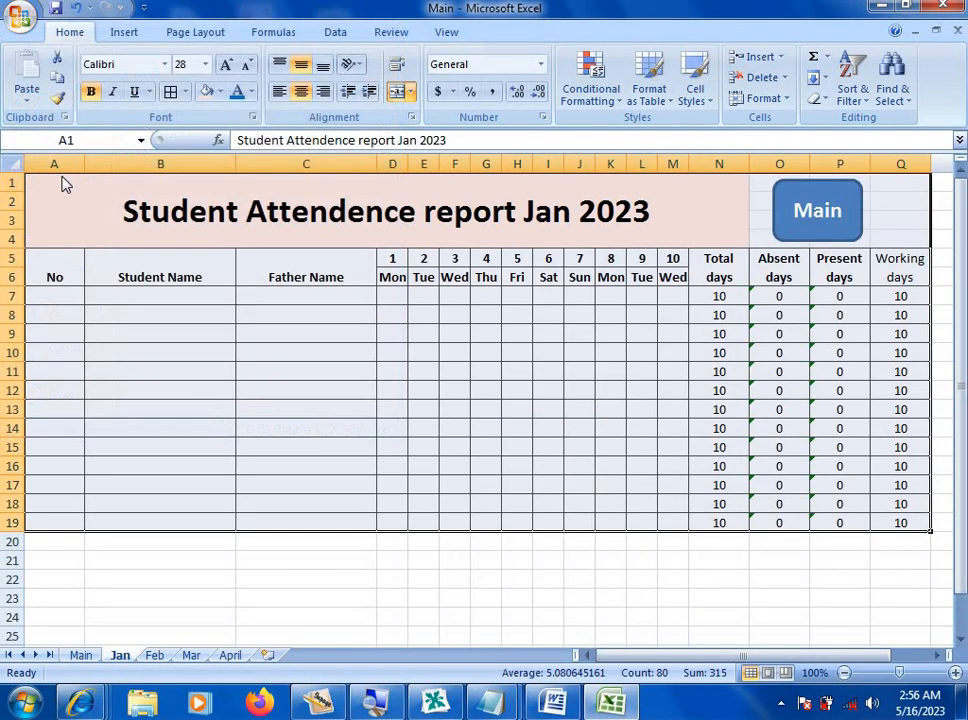
text(Jsn)
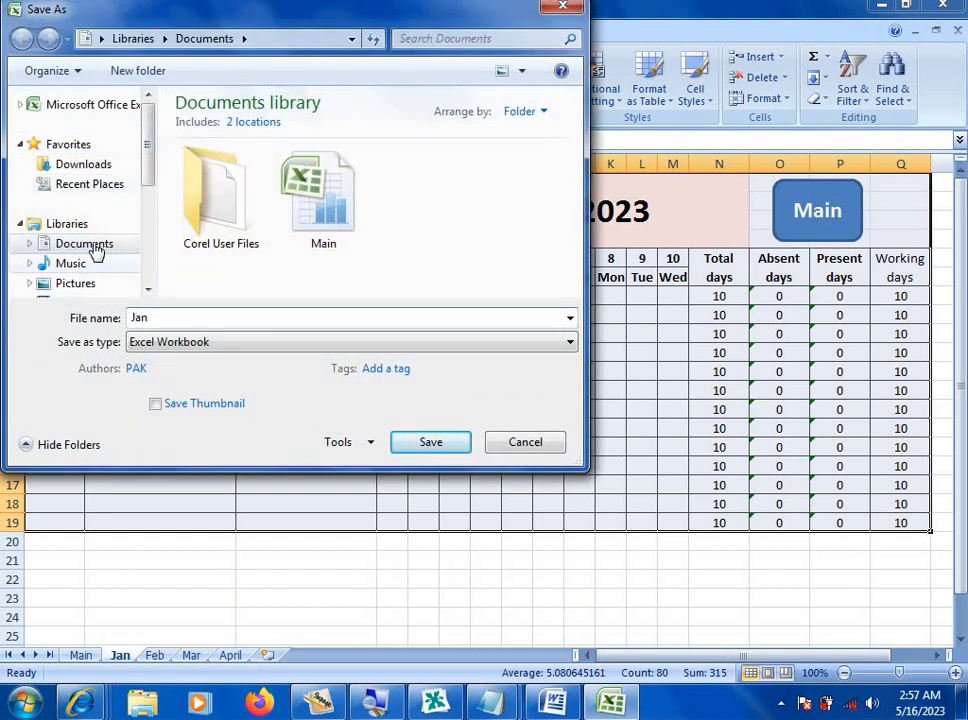
click(417, 432)
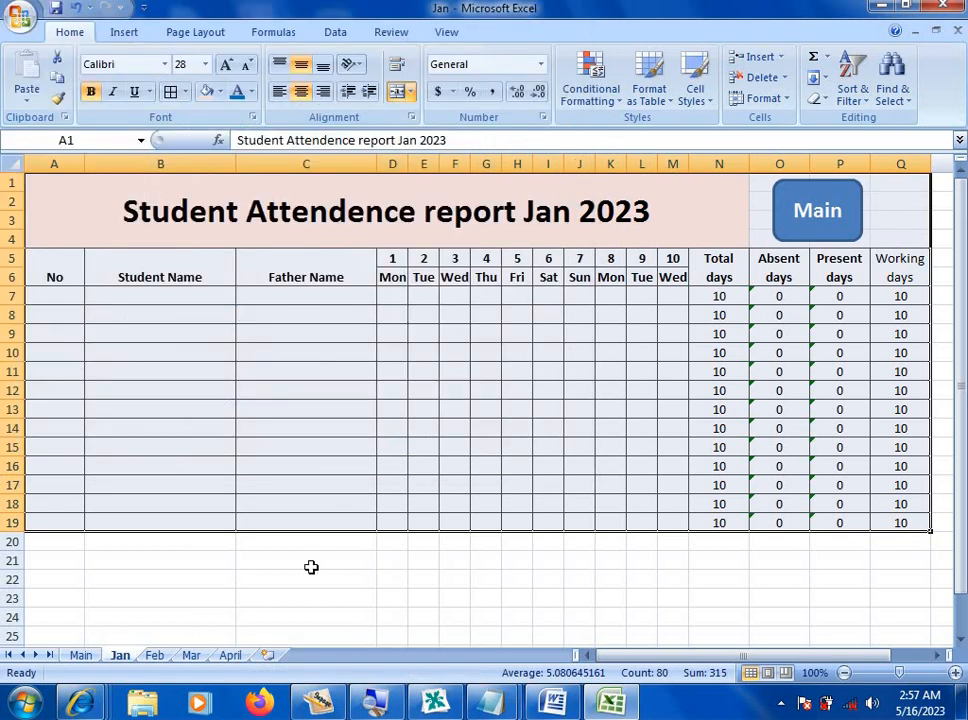
click(313, 562)
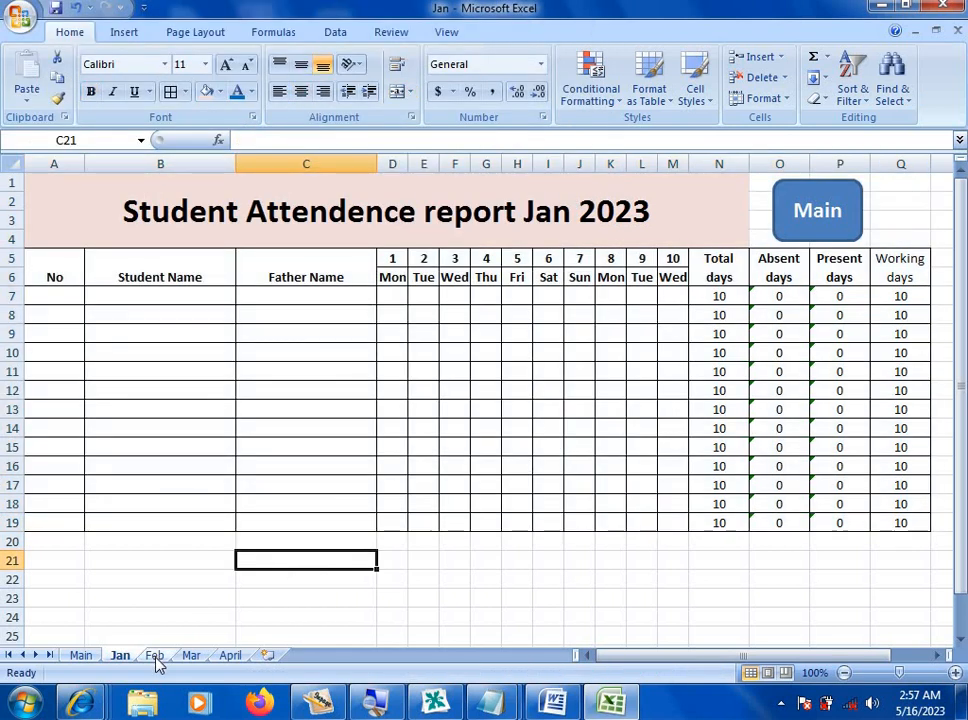
- With the Feb sheet active, save a copy of the workbook in the Documents library under the name "Feb"
click(155, 655)
click(20, 20)
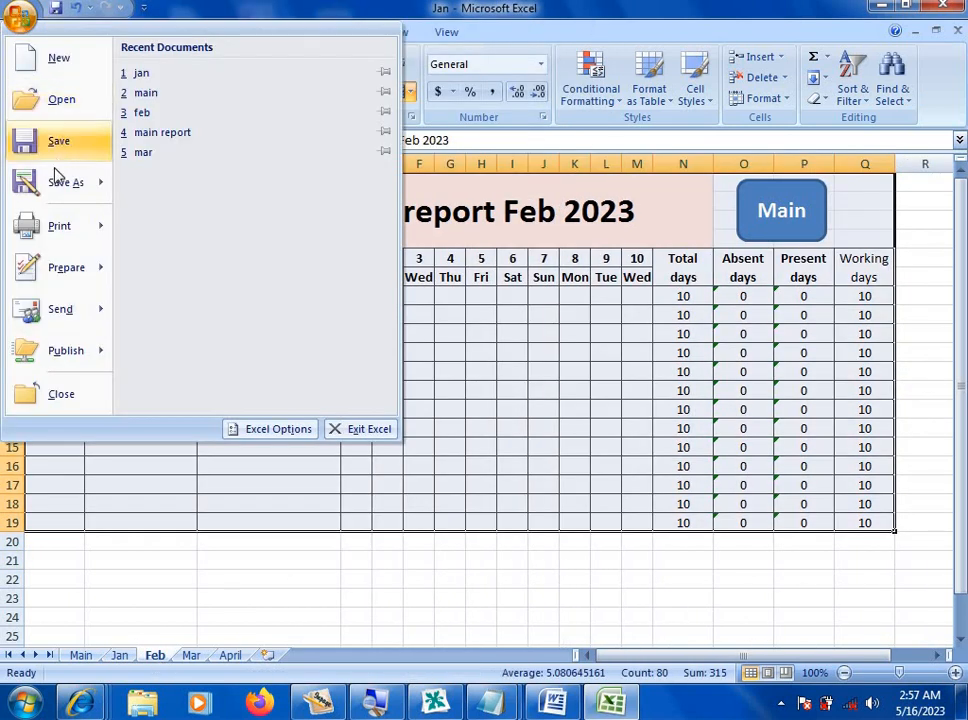
click(60, 182)
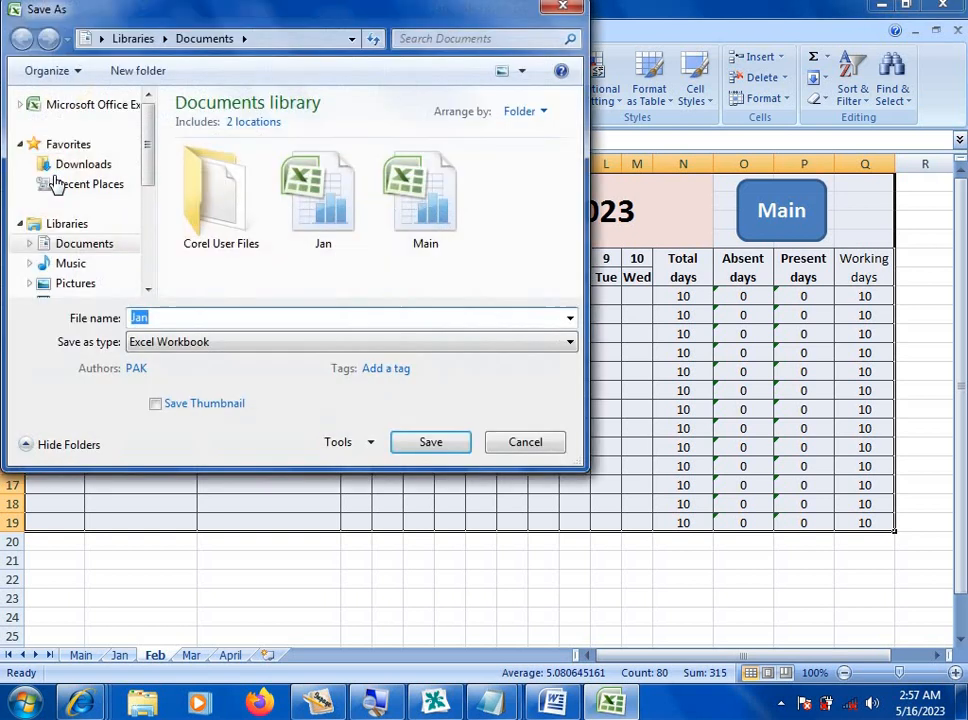
text(Feb)
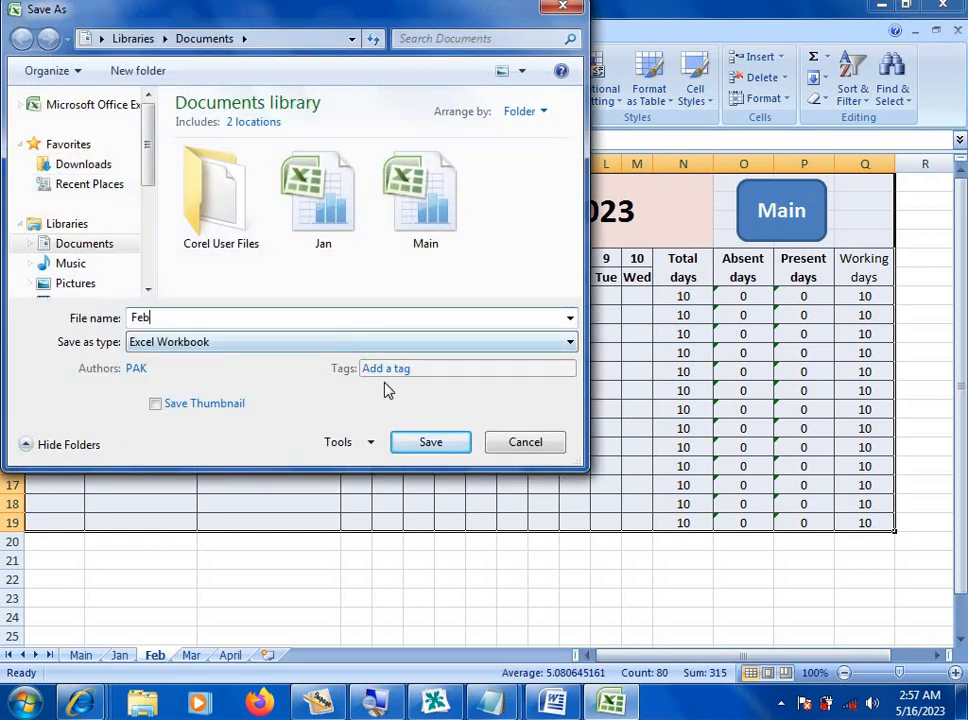
click(405, 443)
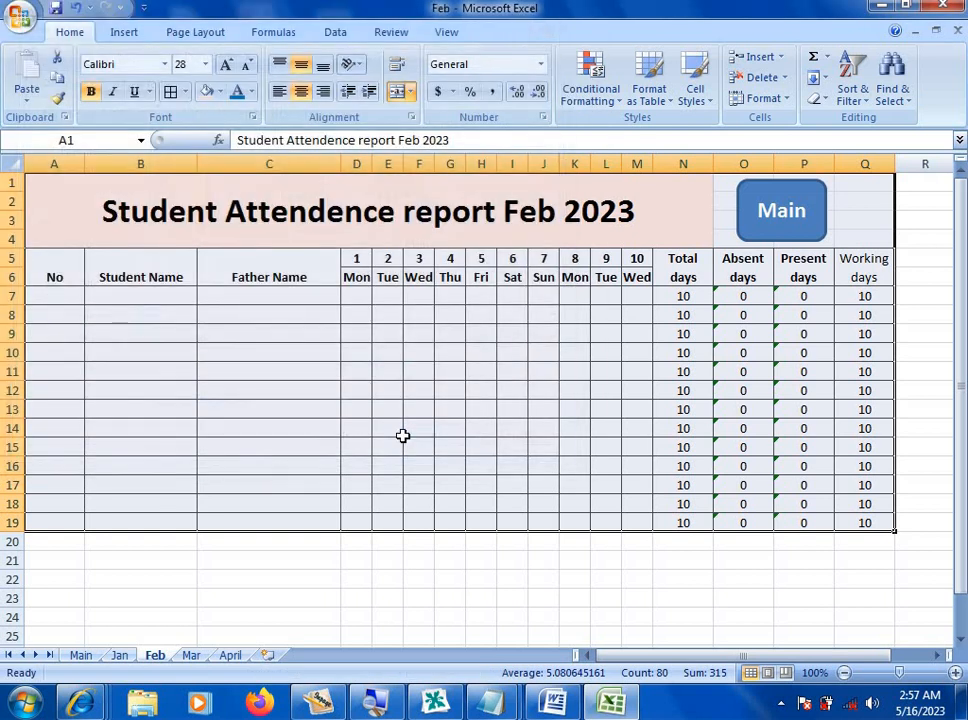
- With the Mar sheet active, save a copy of the workbook in the Documents library under the name "Mar"
click(200, 654)
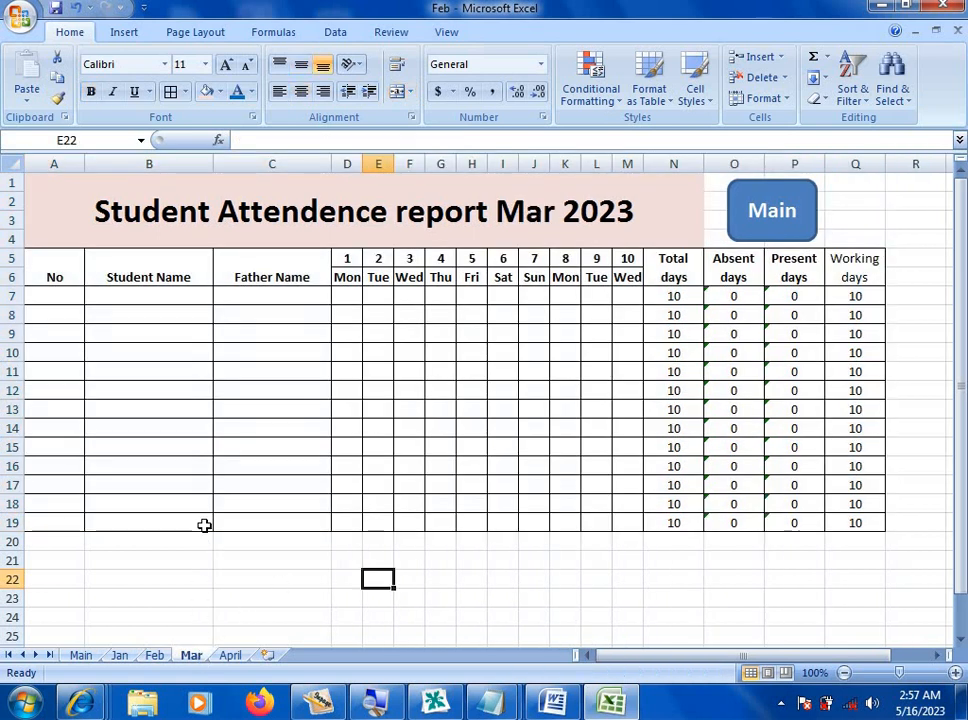
click(20, 15)
click(66, 190)
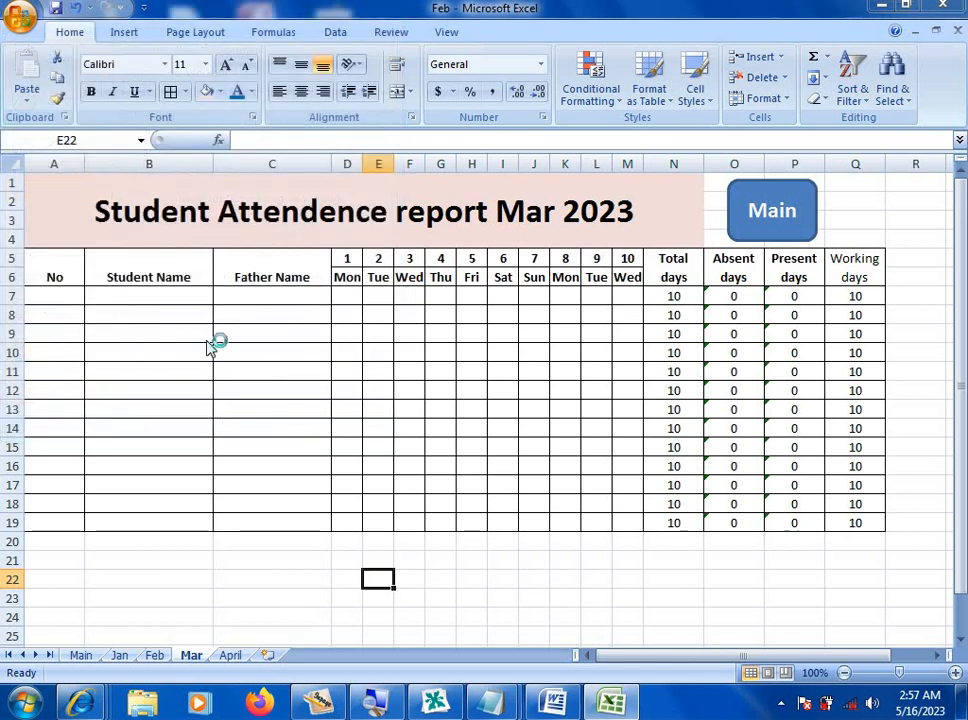
text(Mar)
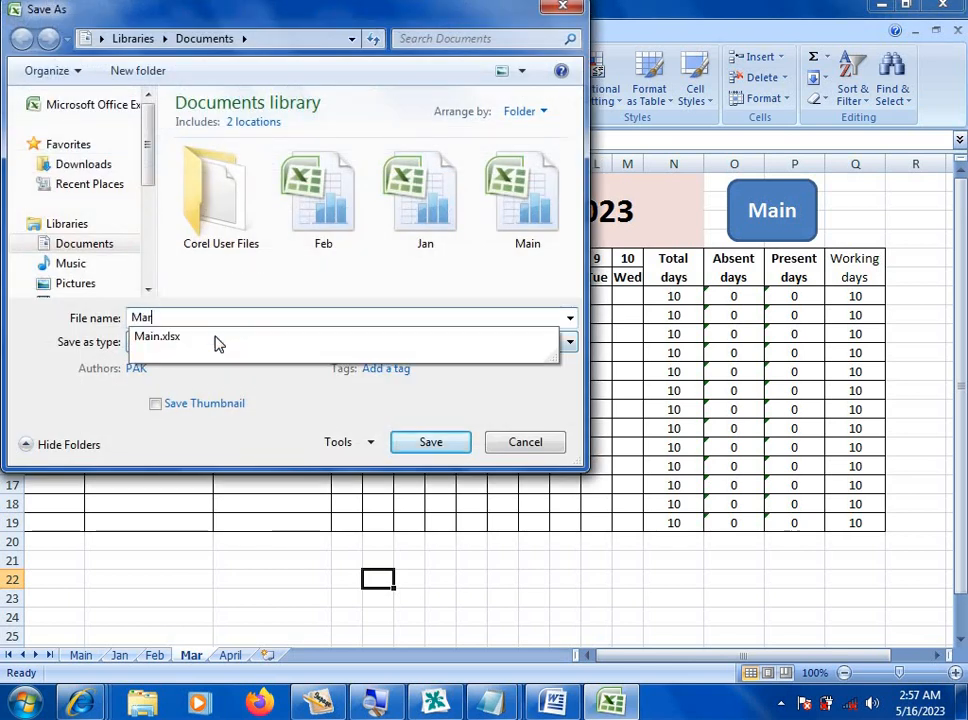
click(422, 442)
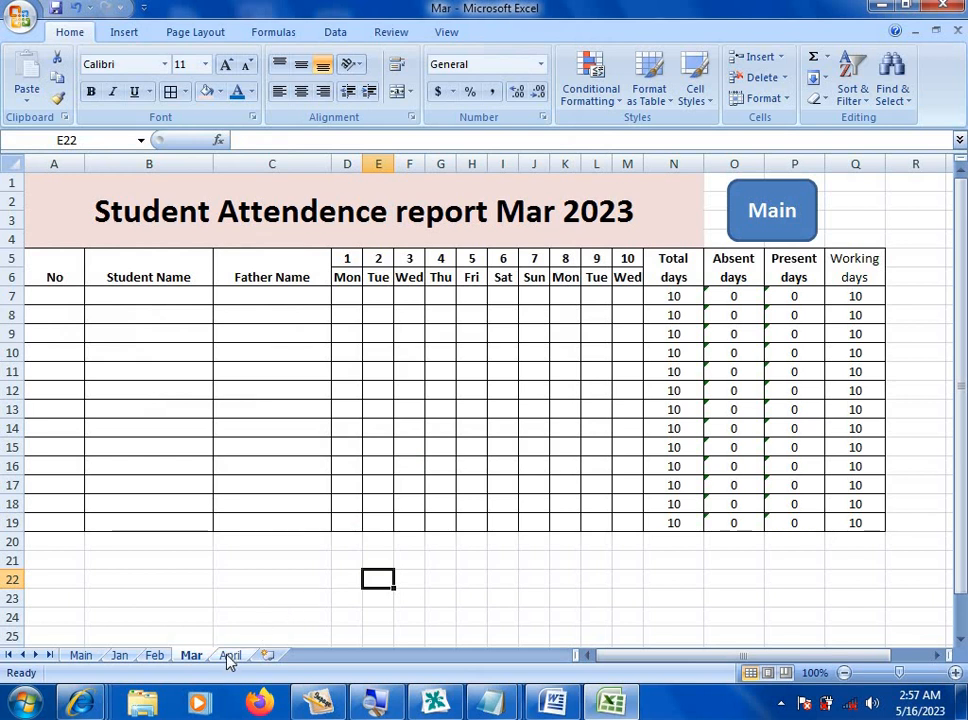
- With the April sheet active, save a copy of the workbook in the Documents library under the name "April"
click(229, 656)
click(22, 19)
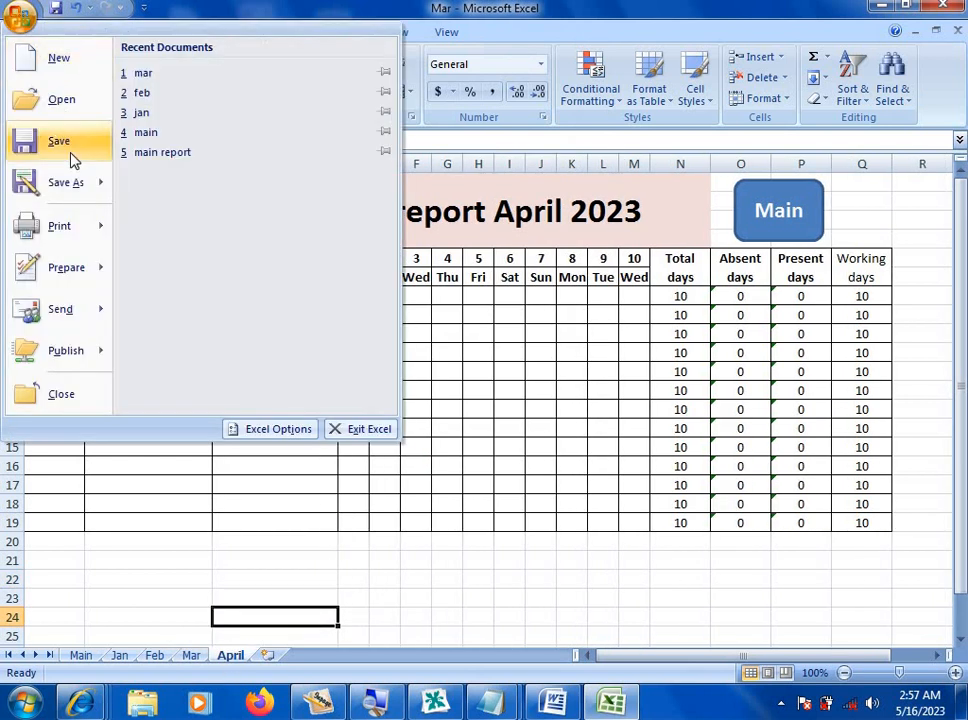
click(60, 181)
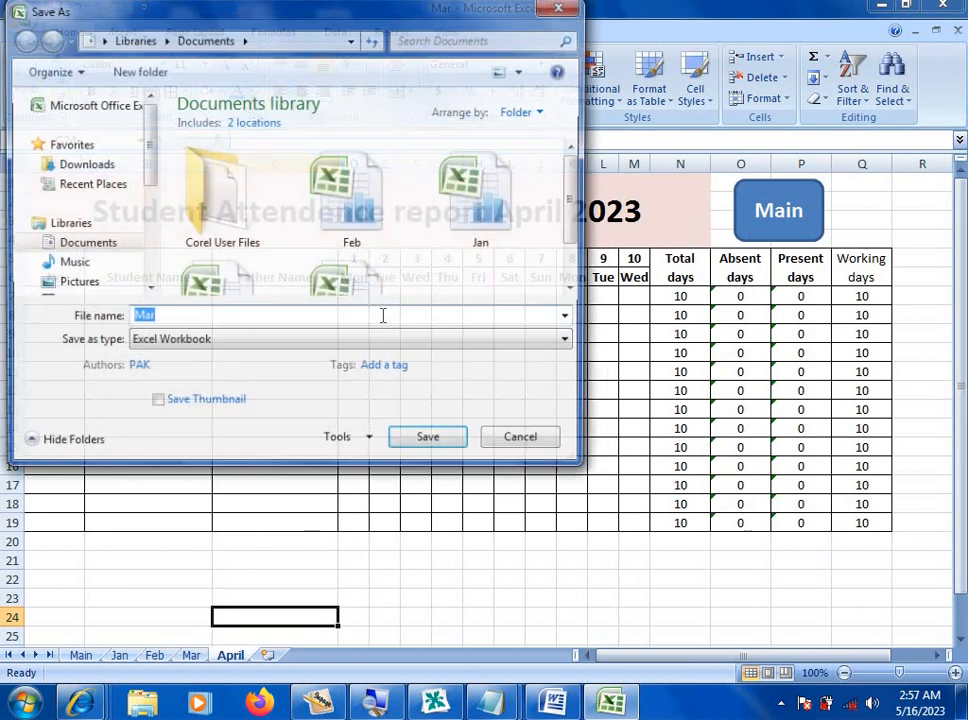
text(April)
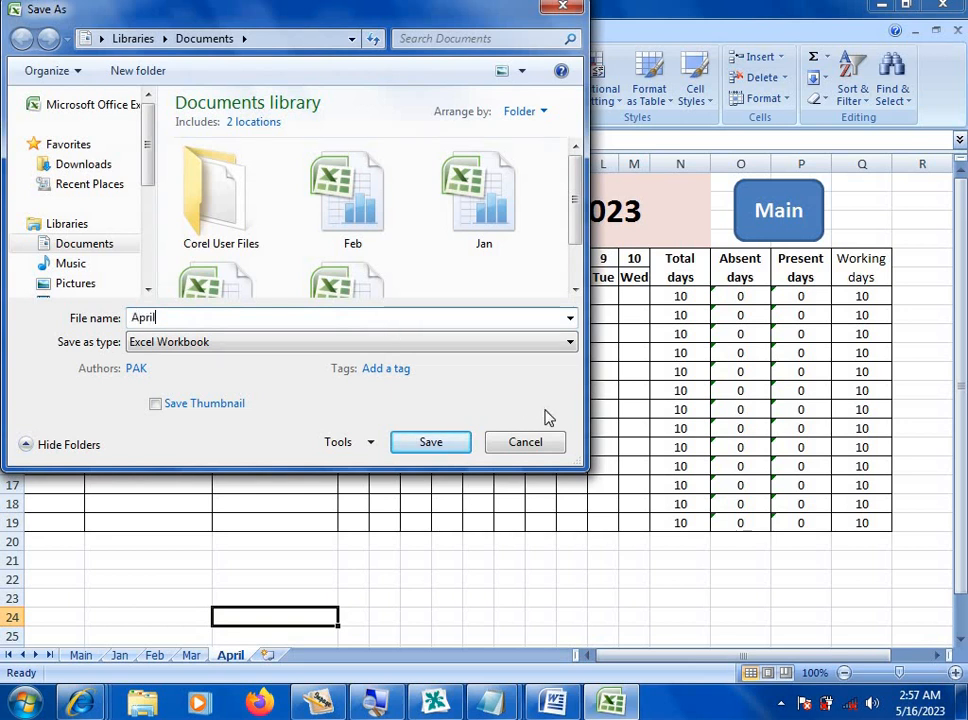
click(440, 443)
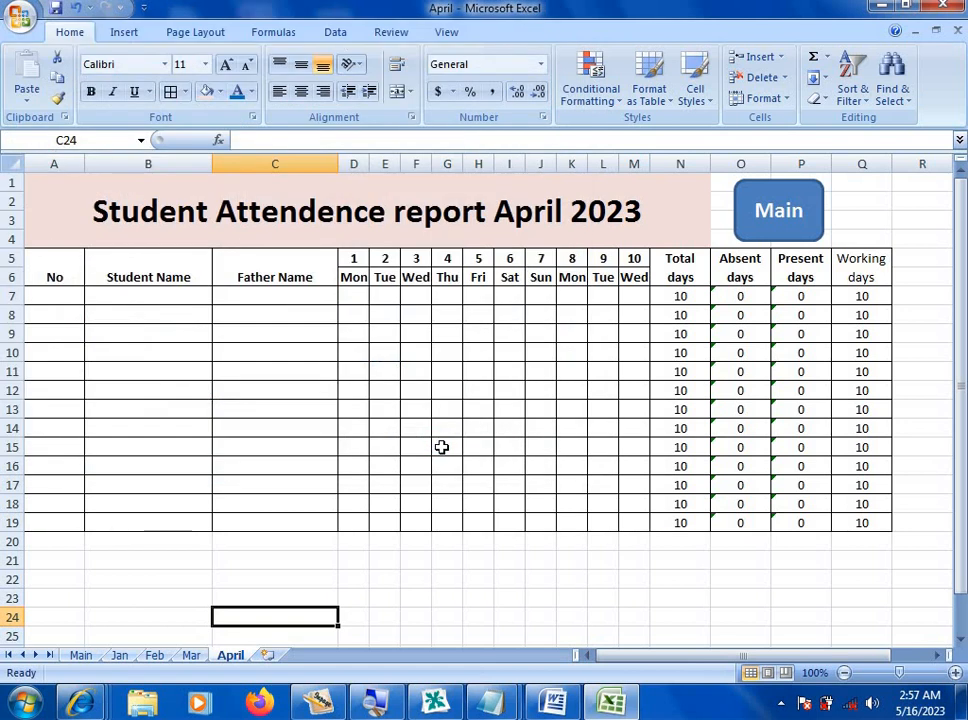
click(456, 544)
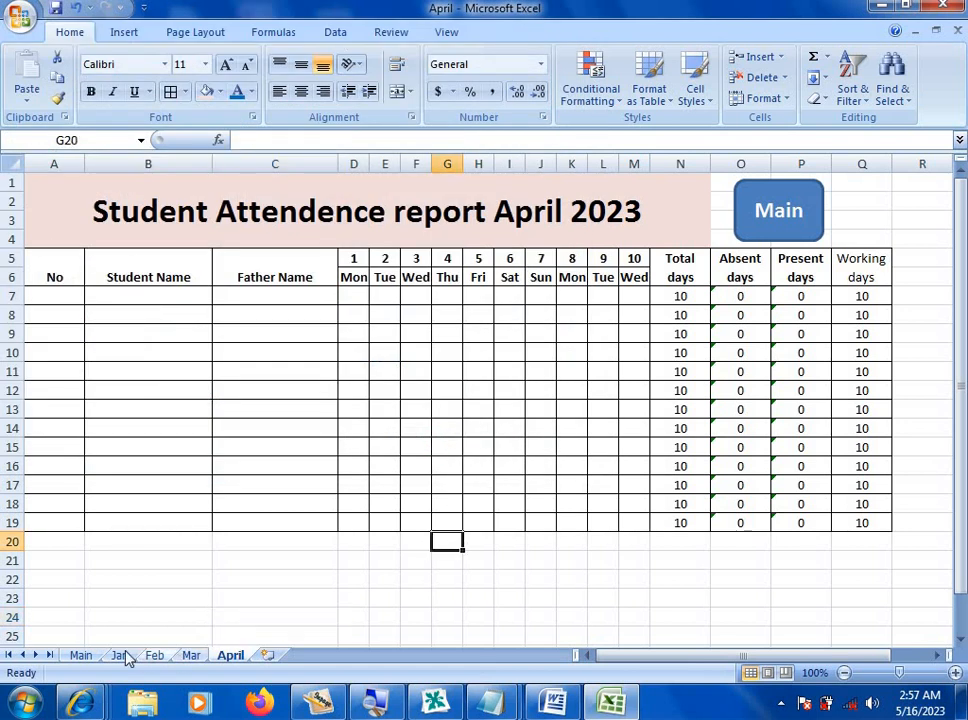
- On the Main sheet, hyperlink the Jan button to cell A1 of the Jan sheet in this document
click(82, 656)
click(346, 536)
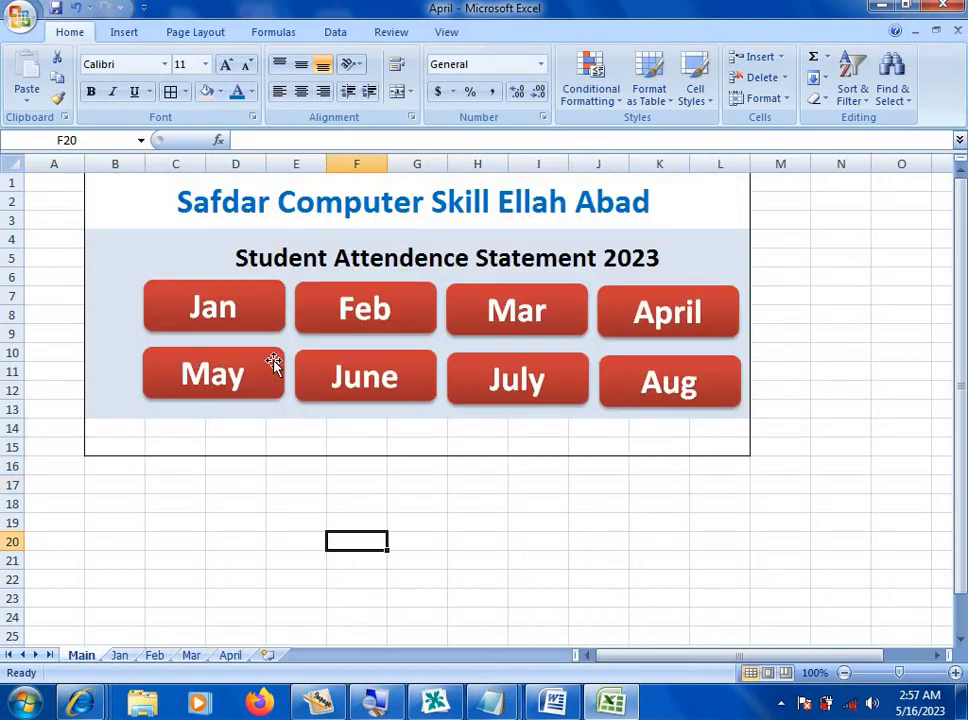
click(223, 296)
right_click(224, 304)
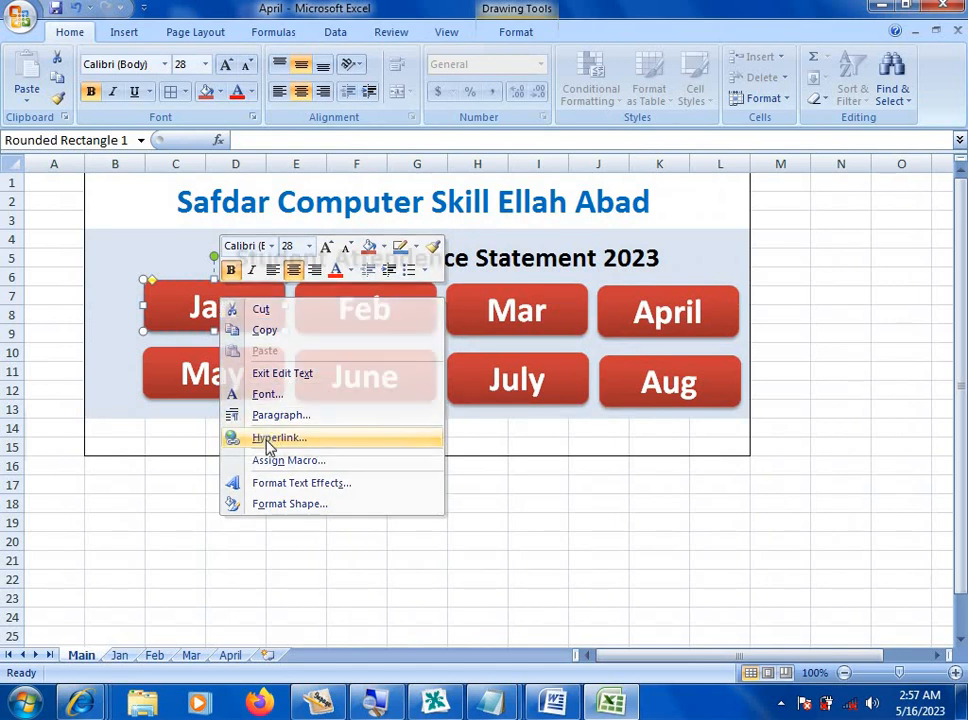
click(267, 445)
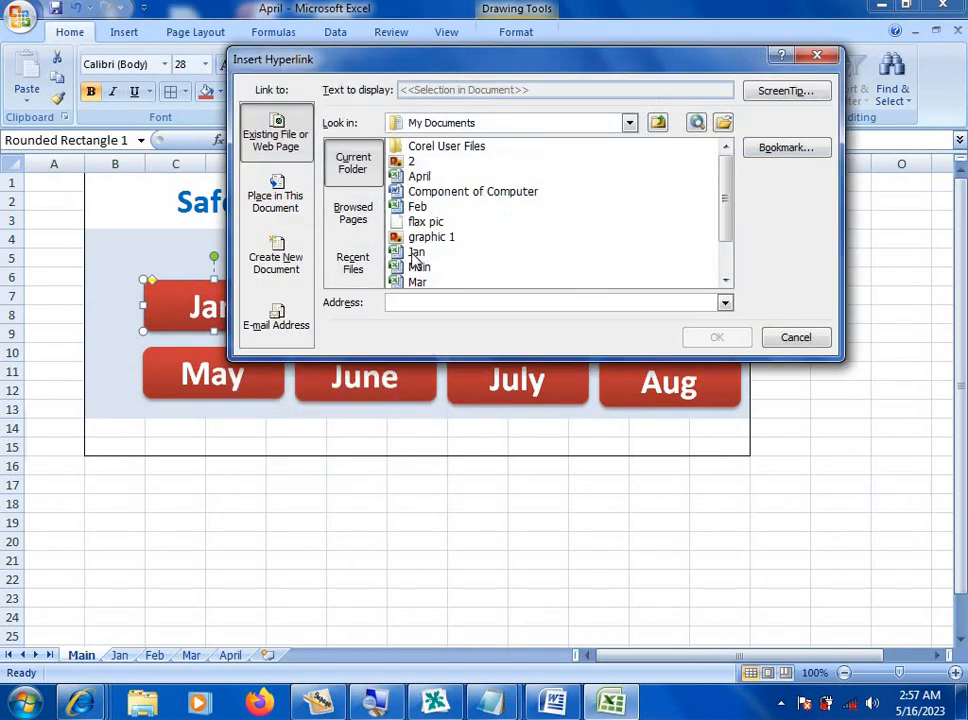
click(298, 199)
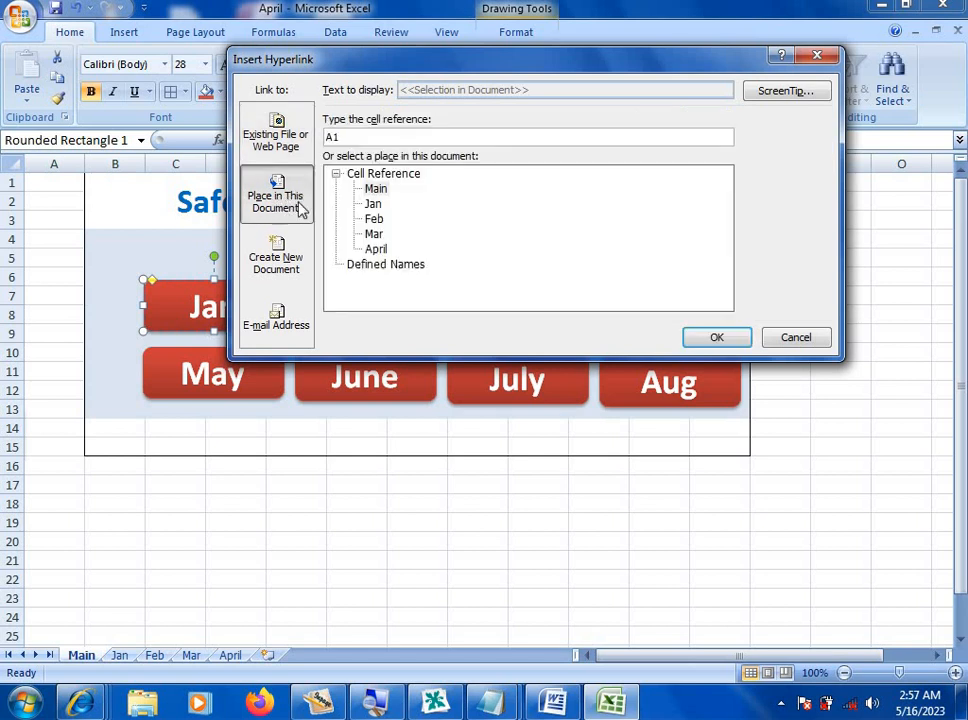
click(373, 204)
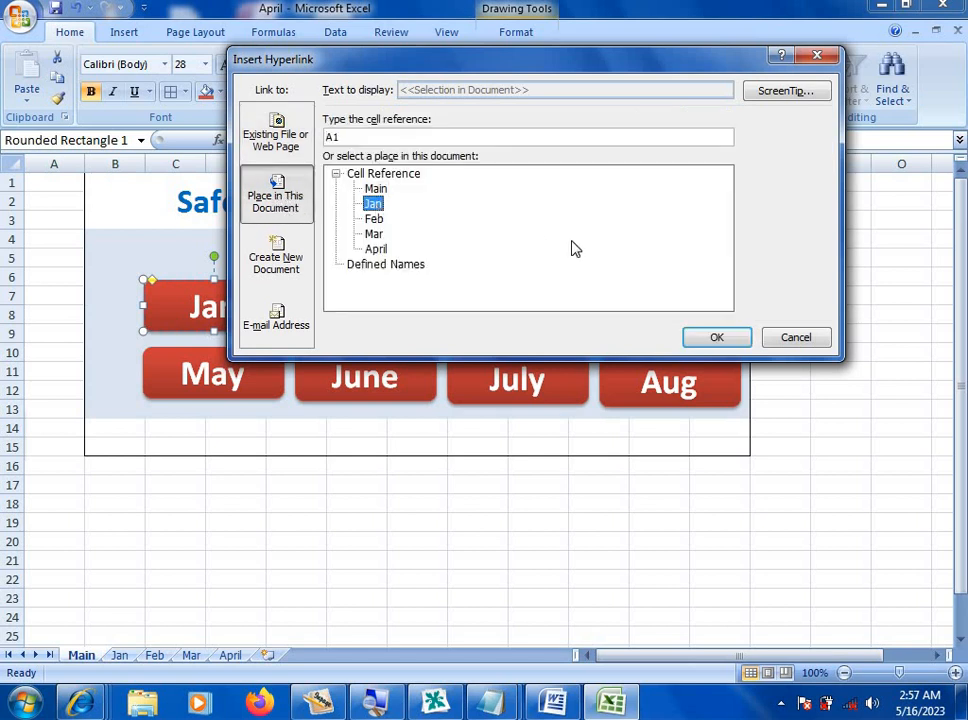
click(717, 338)
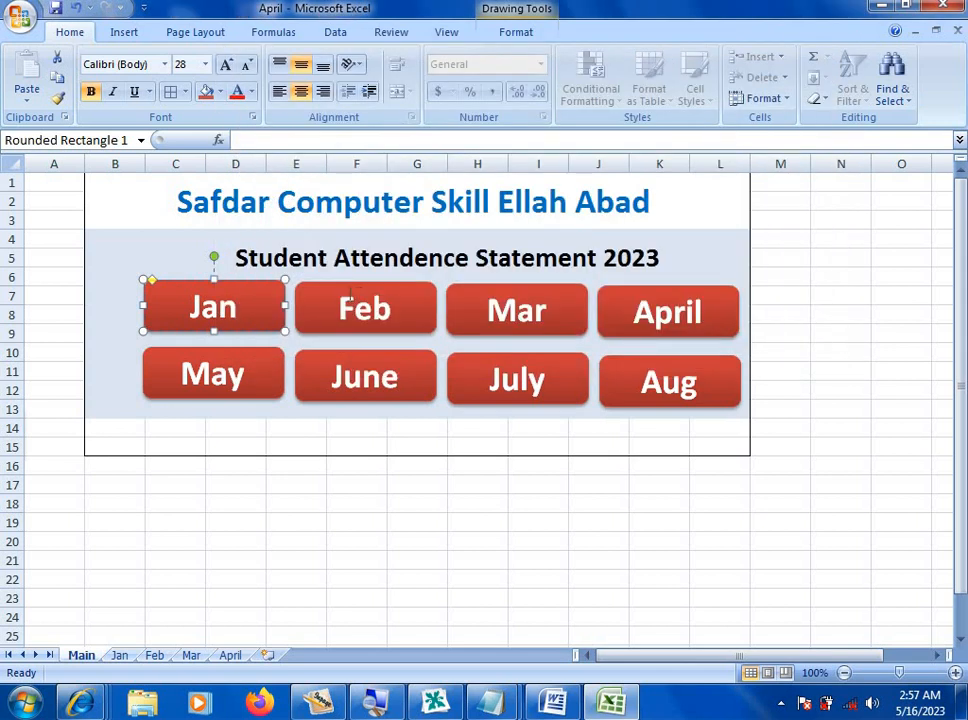
- Hyperlink the Feb button on the Main sheet to cell A1 of the Feb sheet
click(351, 300)
right_click(351, 300)
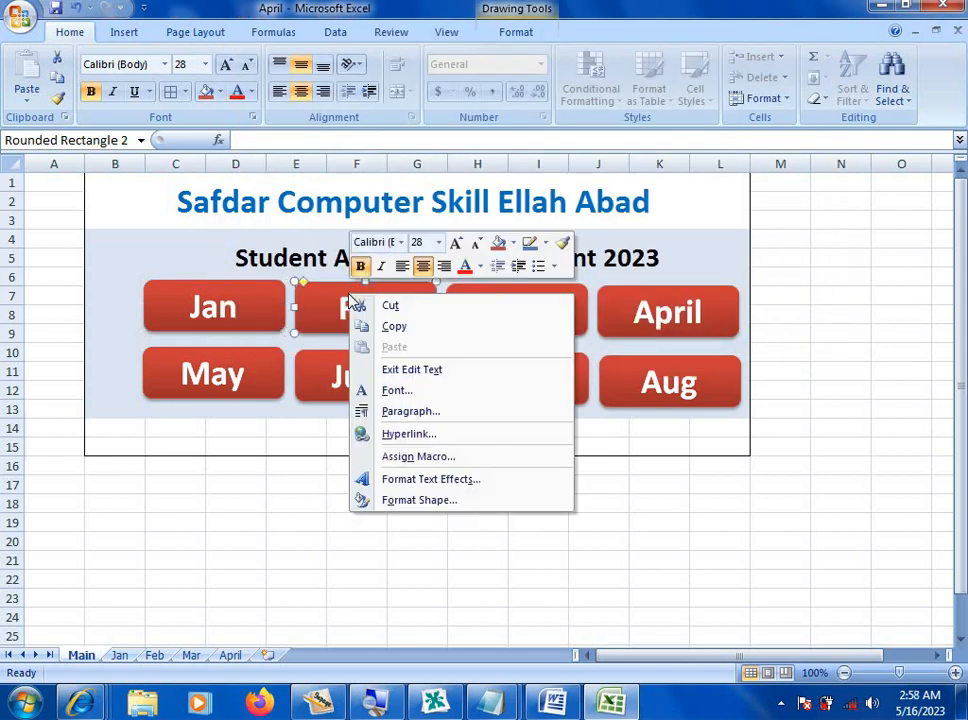
click(423, 436)
click(374, 219)
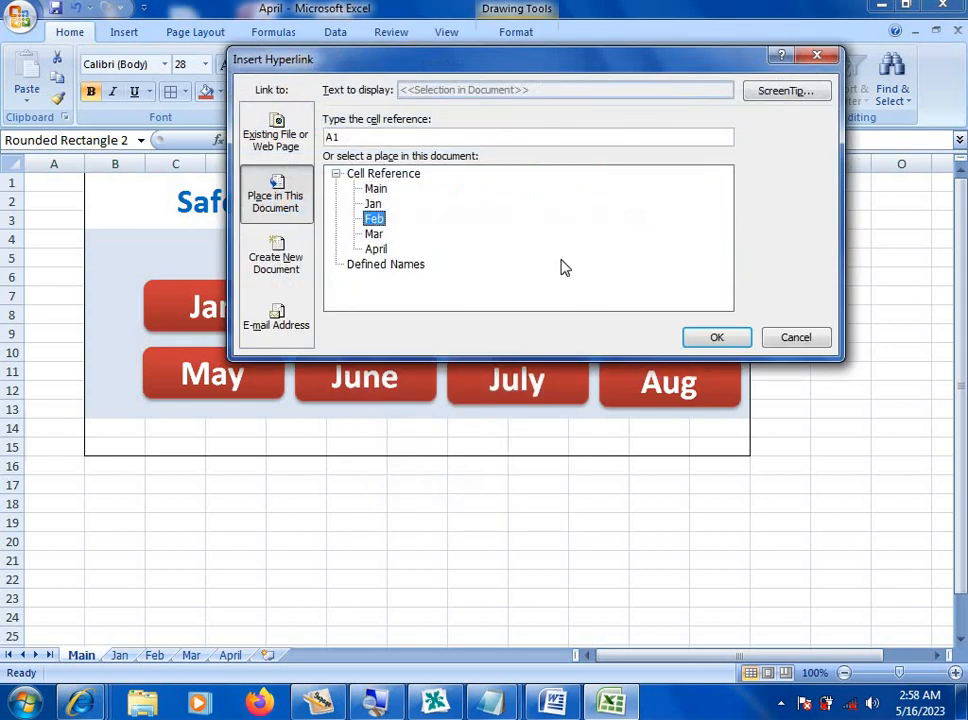
click(686, 333)
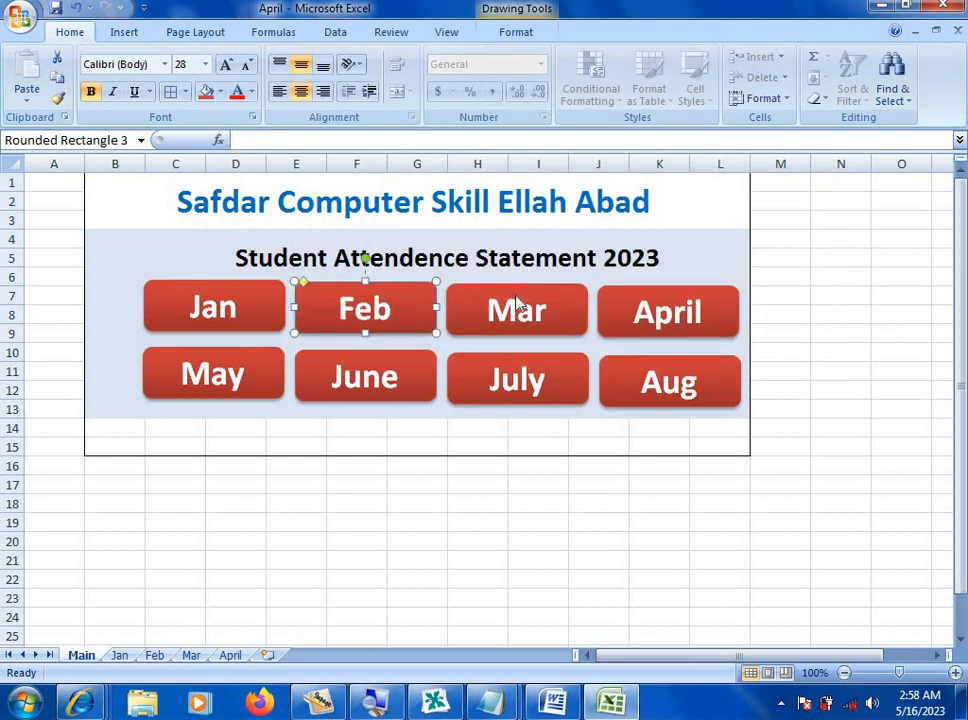
- Hyperlink the Mar button on the Main sheet to cell A1 of the Mar sheet
click(518, 303)
right_click(518, 303)
click(576, 438)
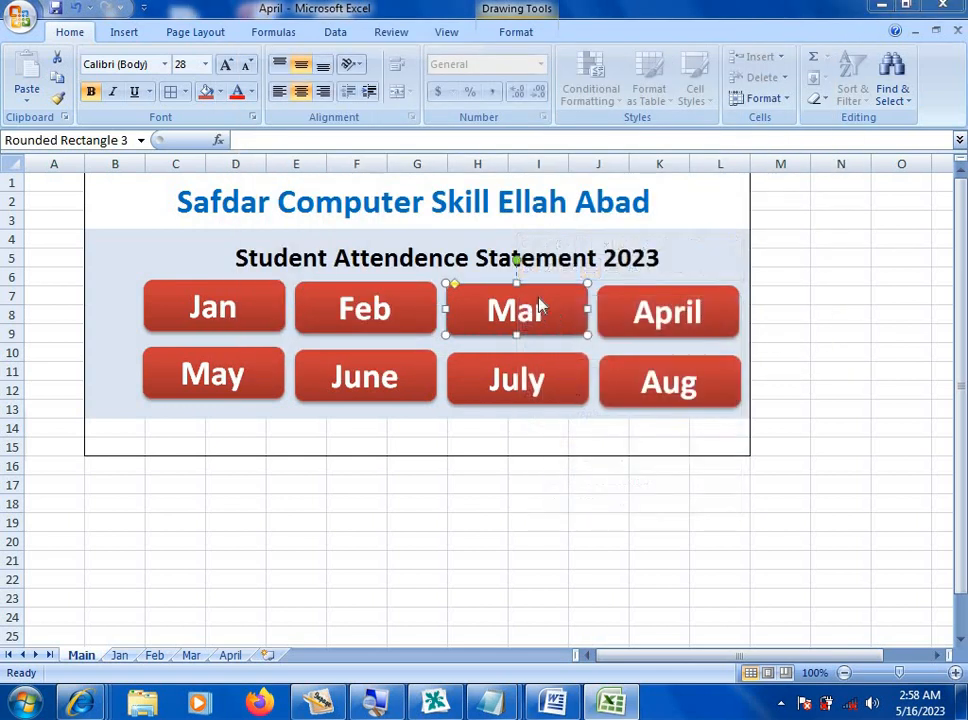
click(374, 234)
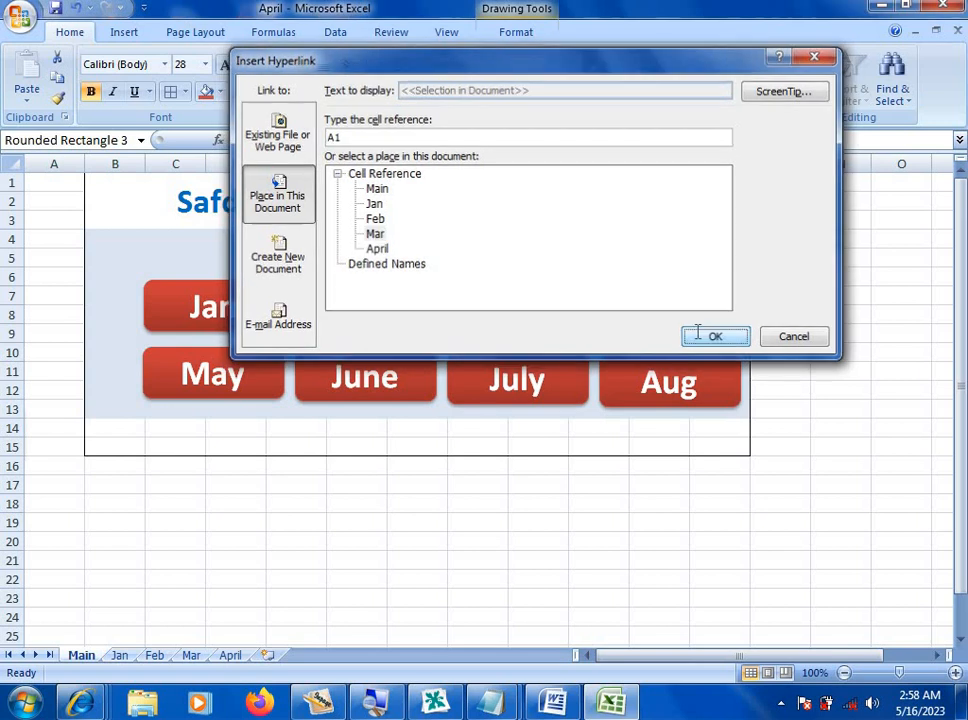
click(702, 336)
- Hyperlink the April button on the Main sheet to cell A1 of the April sheet
click(663, 324)
right_click(666, 318)
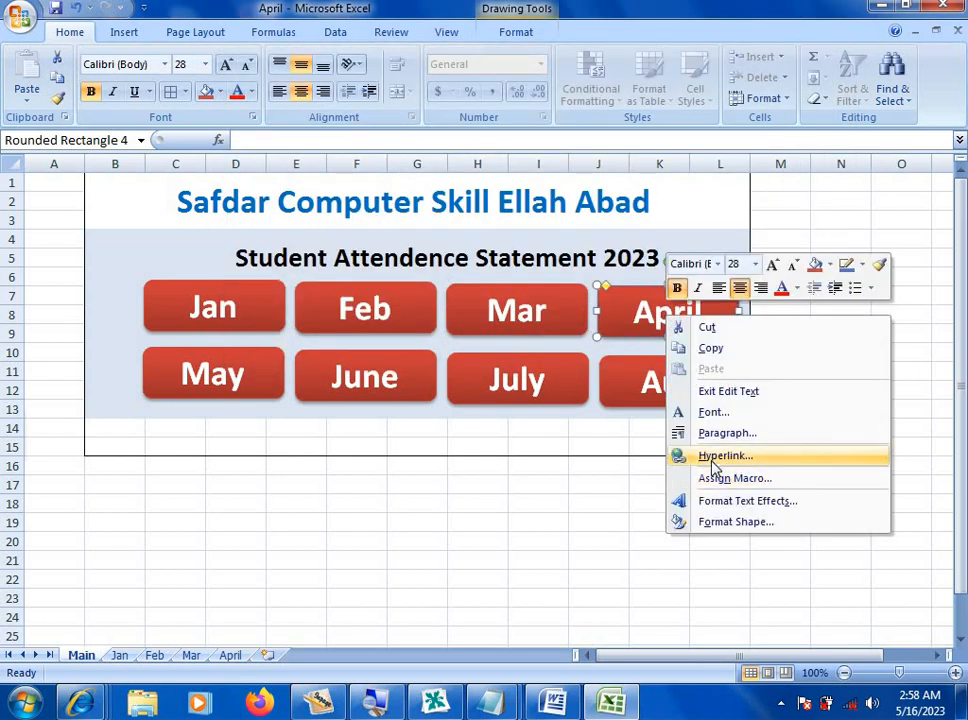
click(722, 456)
click(377, 248)
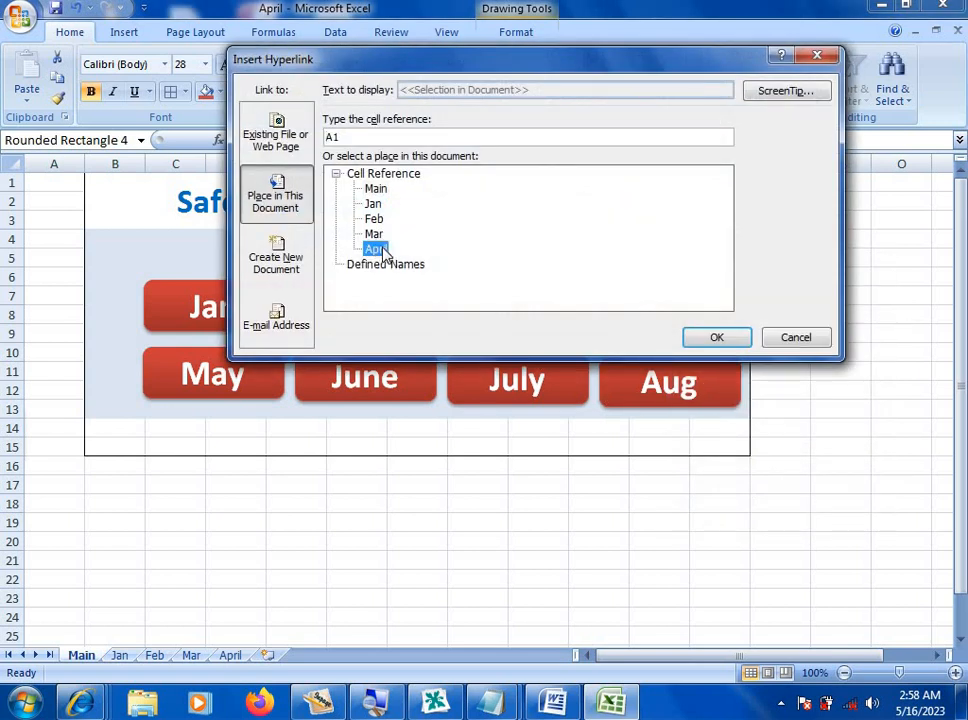
click(690, 336)
click(822, 462)
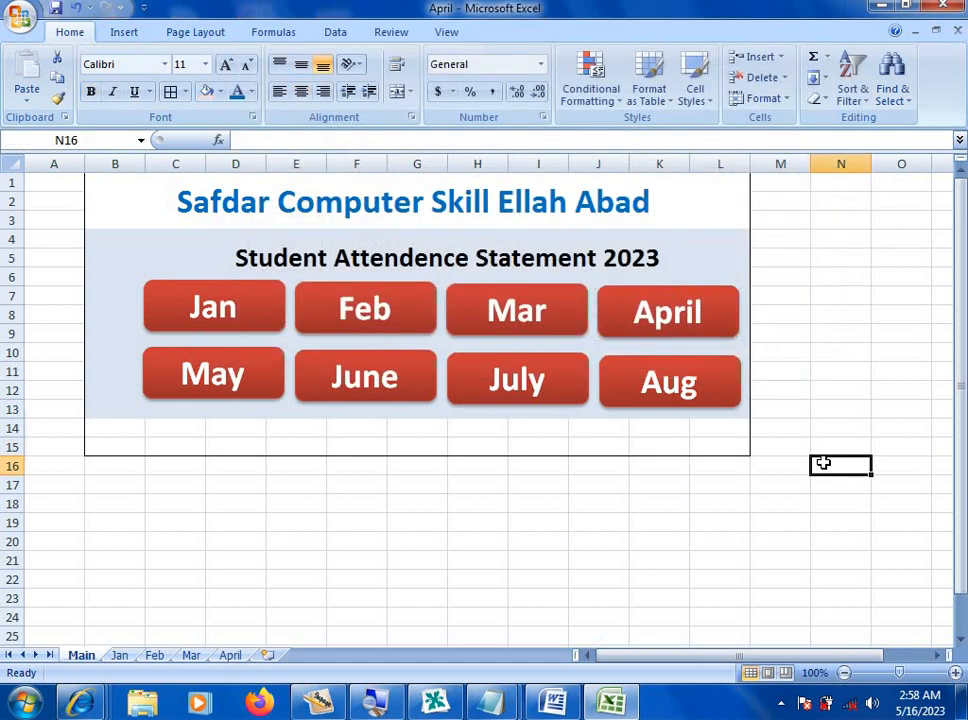
- Follow the Jan button's link and hyperlink the Main button on the Jan sheet to cell A1 of the Main sheet
click(241, 310)
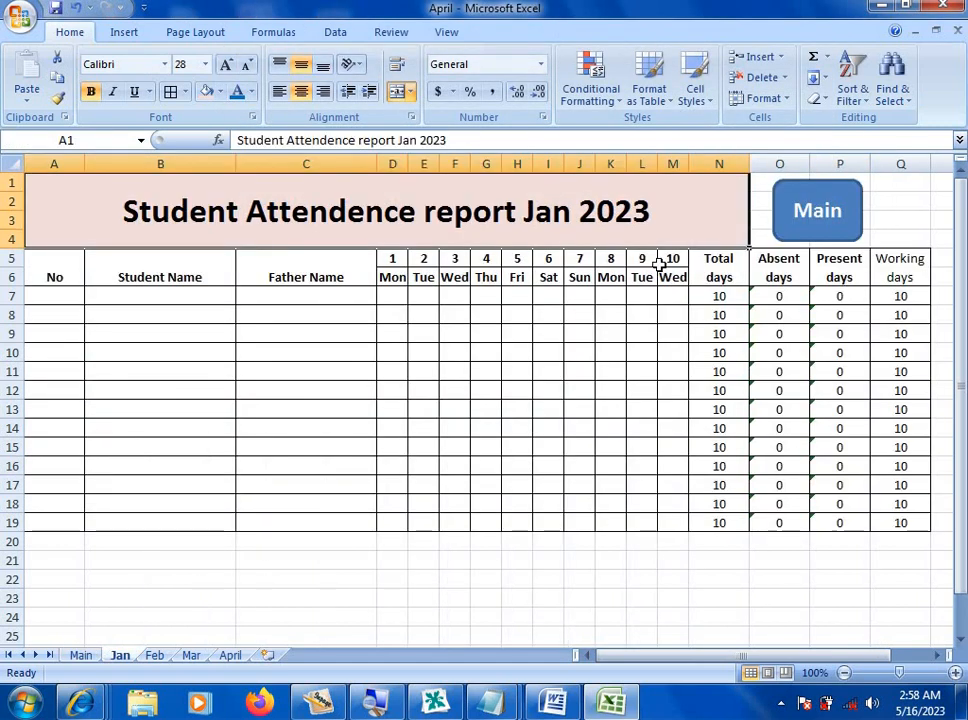
right_click(816, 207)
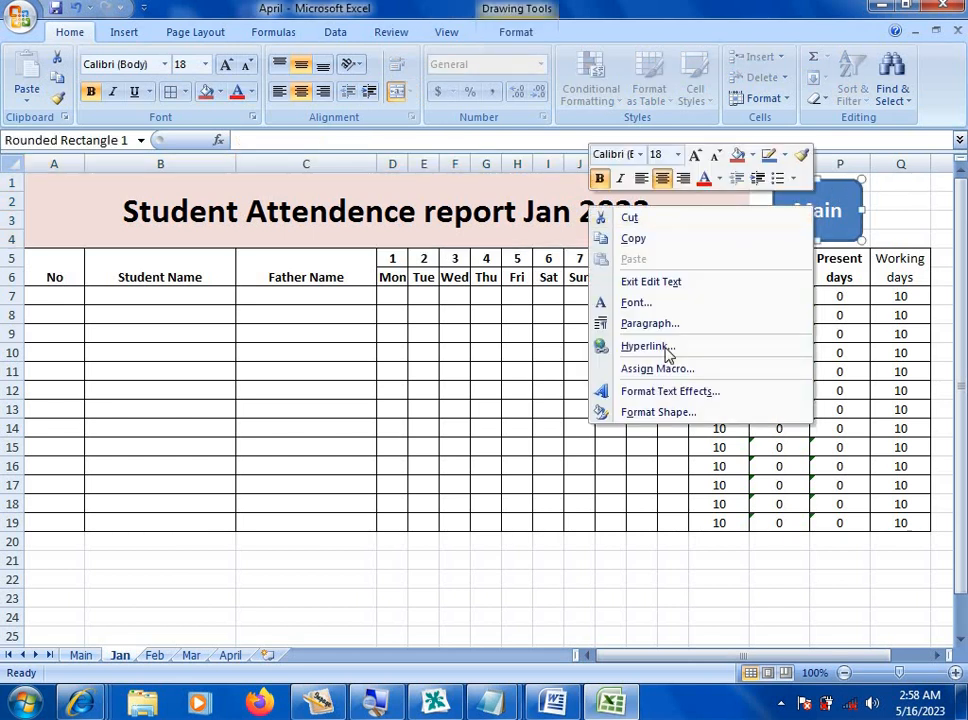
click(670, 348)
click(374, 189)
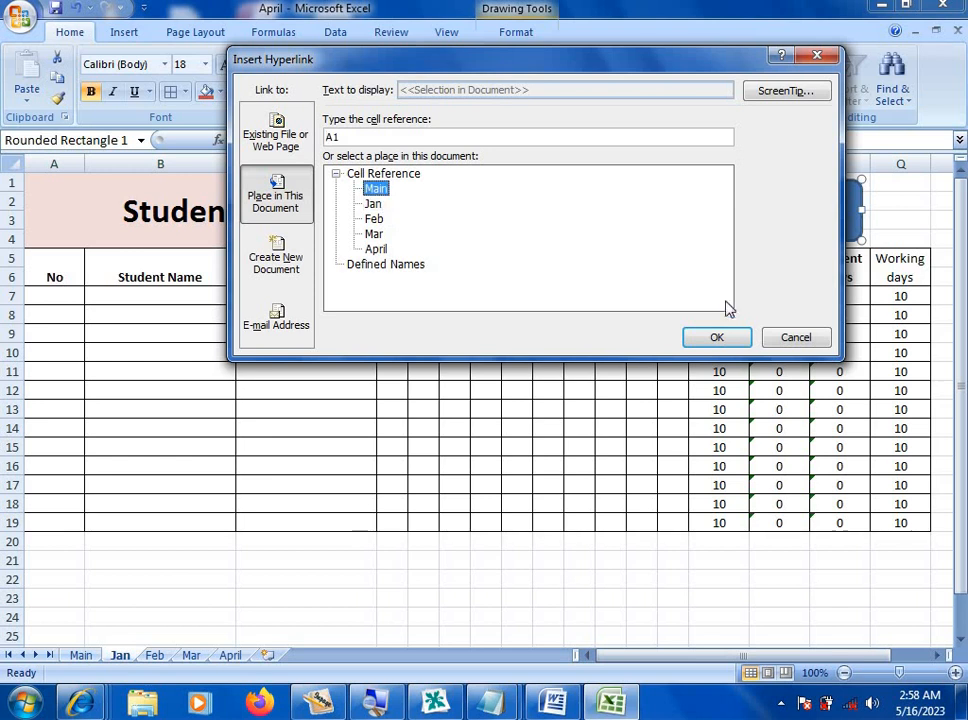
click(718, 338)
click(897, 218)
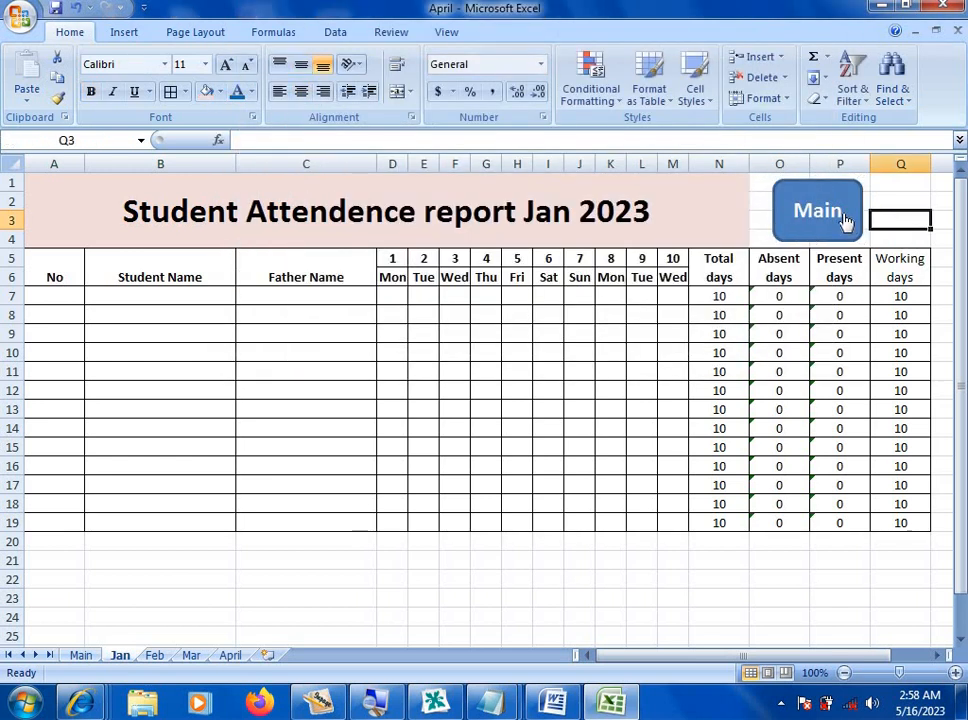
- Go through the Main sheet to the Feb sheet and hyperlink its Main button to cell A1 of the Main sheet
click(845, 218)
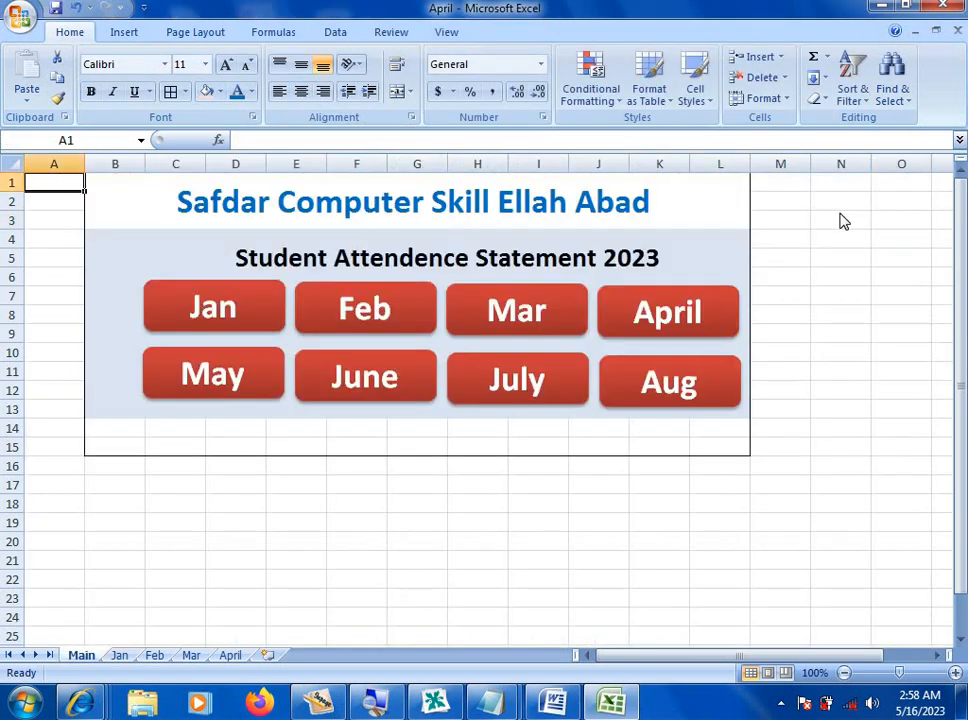
click(362, 311)
click(760, 218)
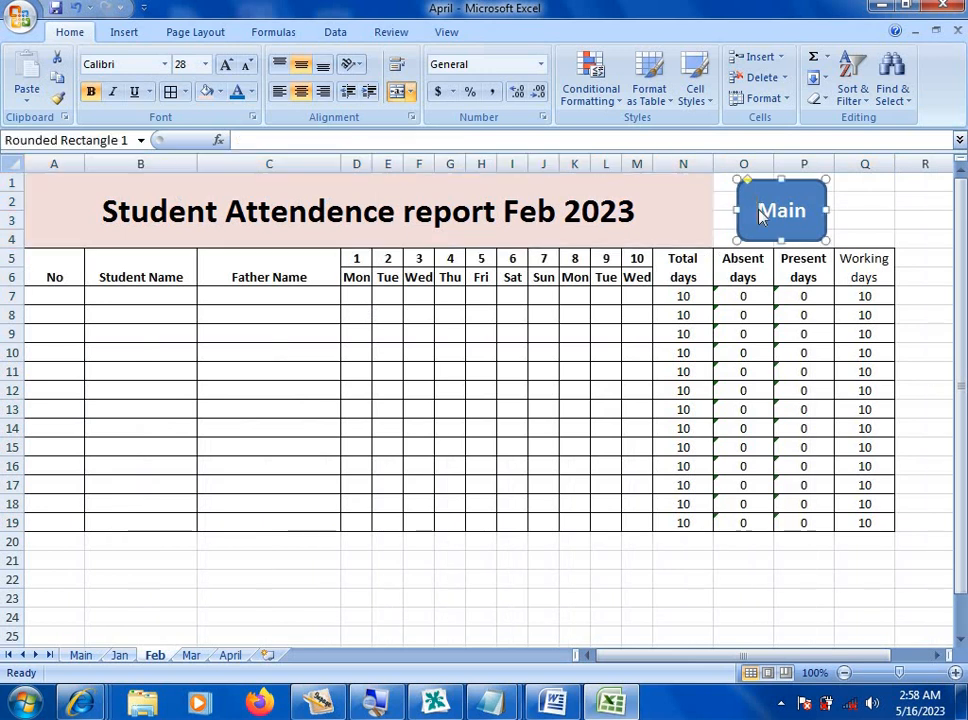
right_click(760, 218)
click(800, 349)
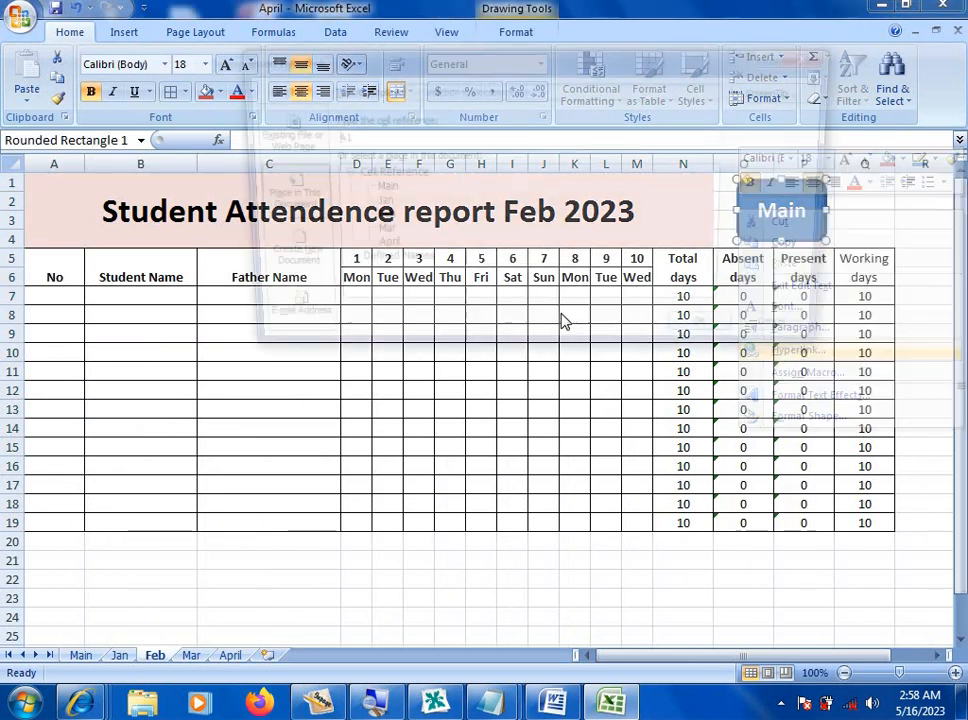
click(377, 190)
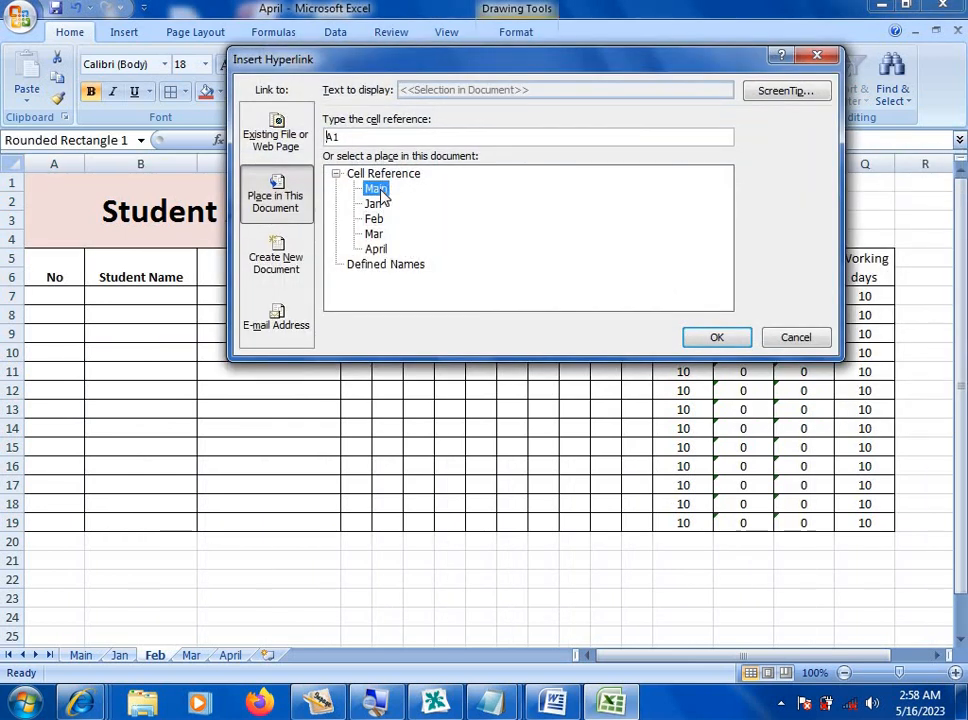
click(697, 337)
click(888, 225)
- Go through the Main sheet to the Mar sheet and hyperlink its Main button to cell A1 of the Main sheet
click(795, 210)
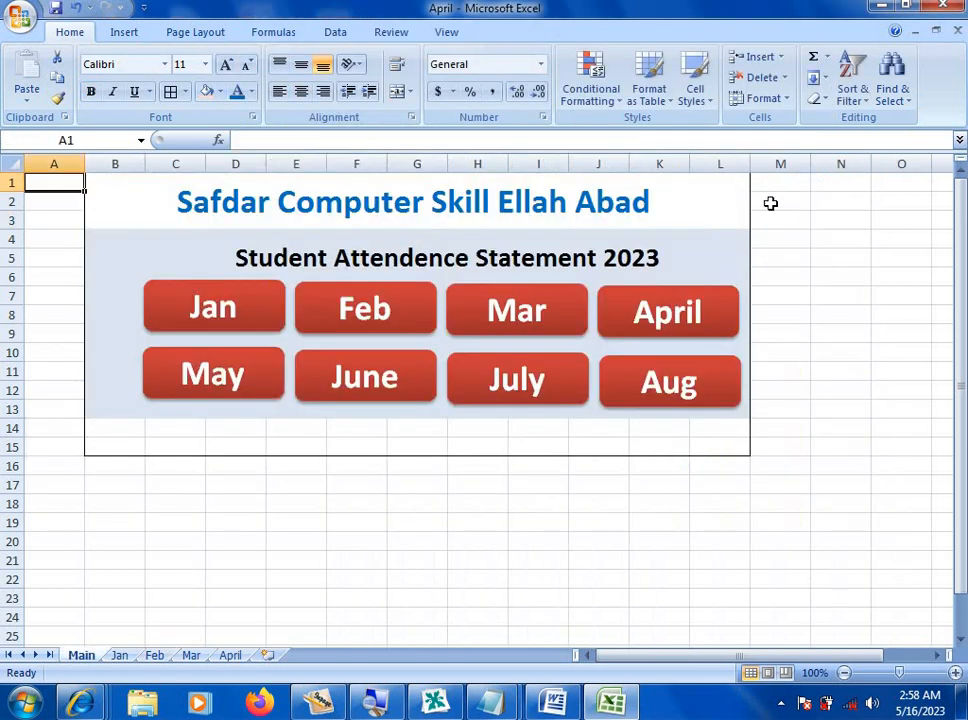
click(555, 308)
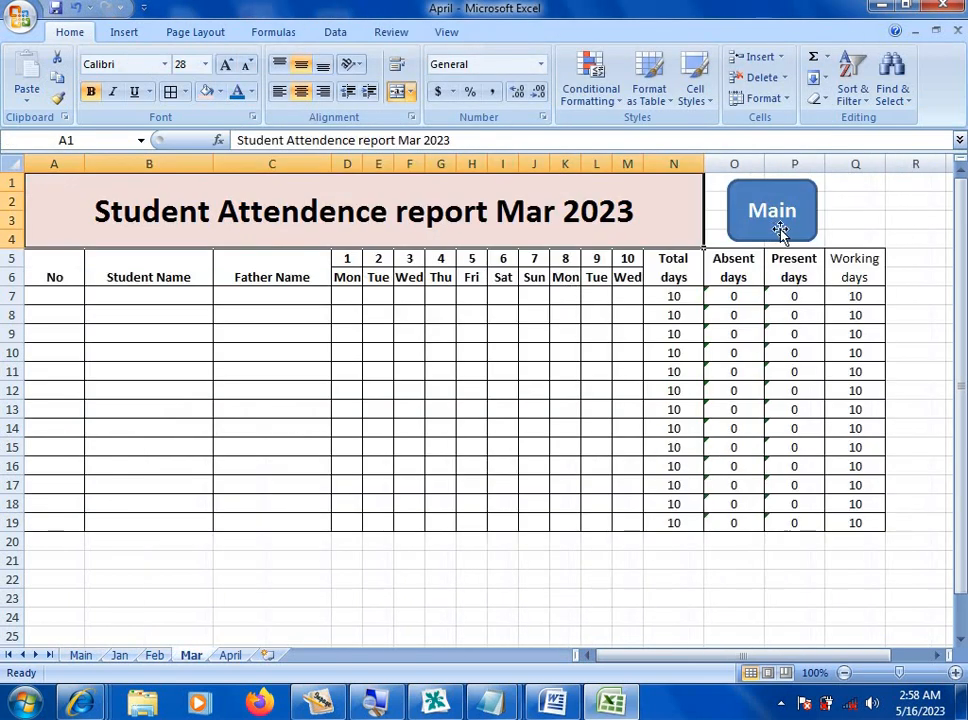
right_click(772, 211)
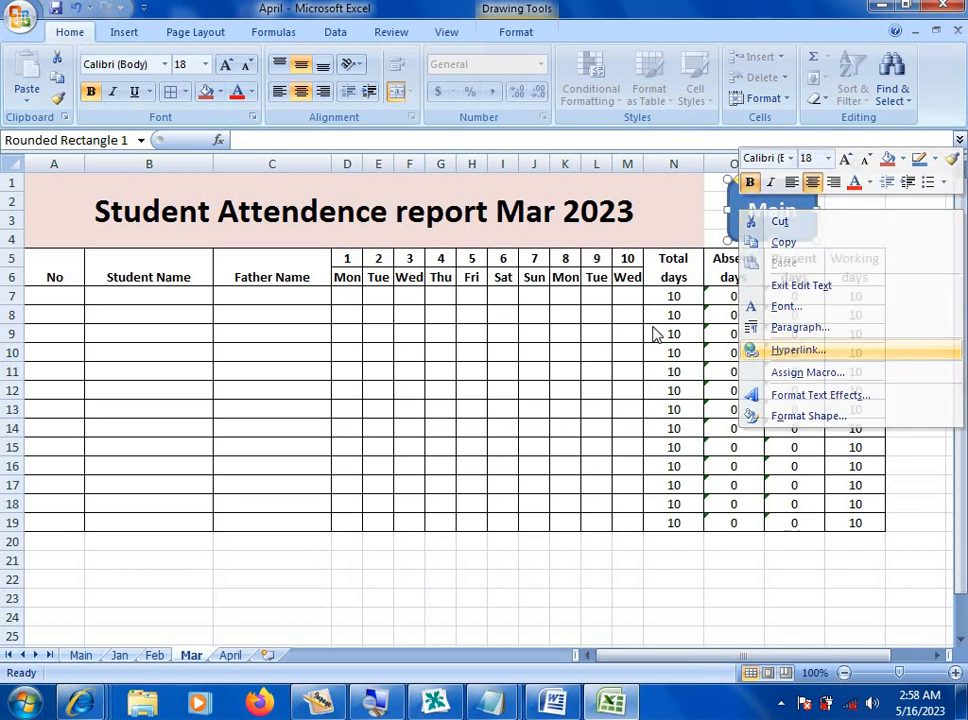
click(520, 300)
click(376, 189)
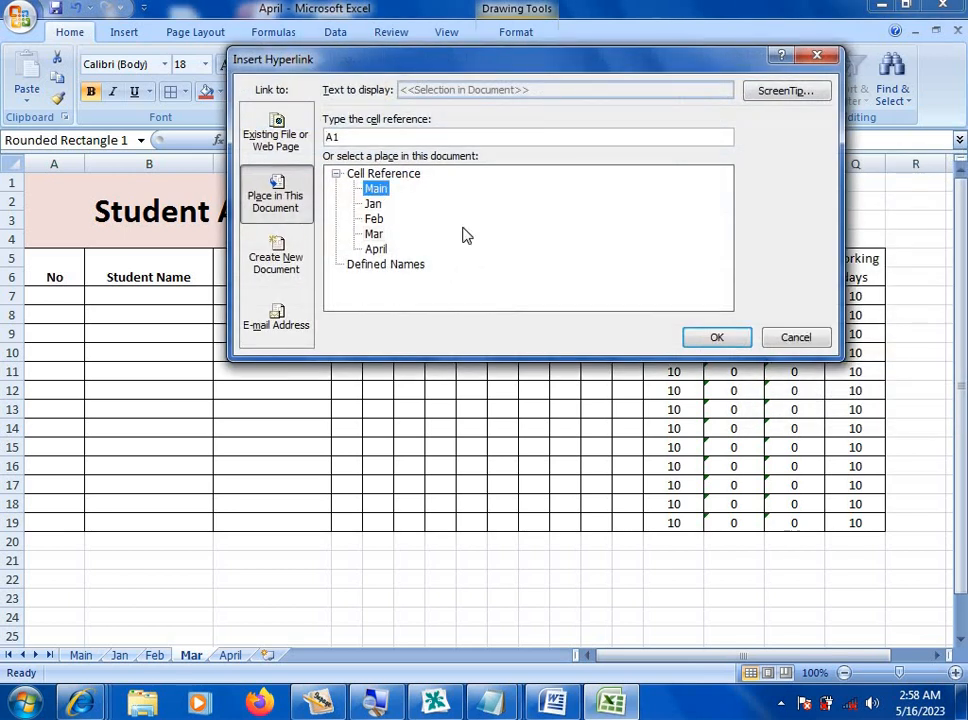
click(700, 340)
click(852, 225)
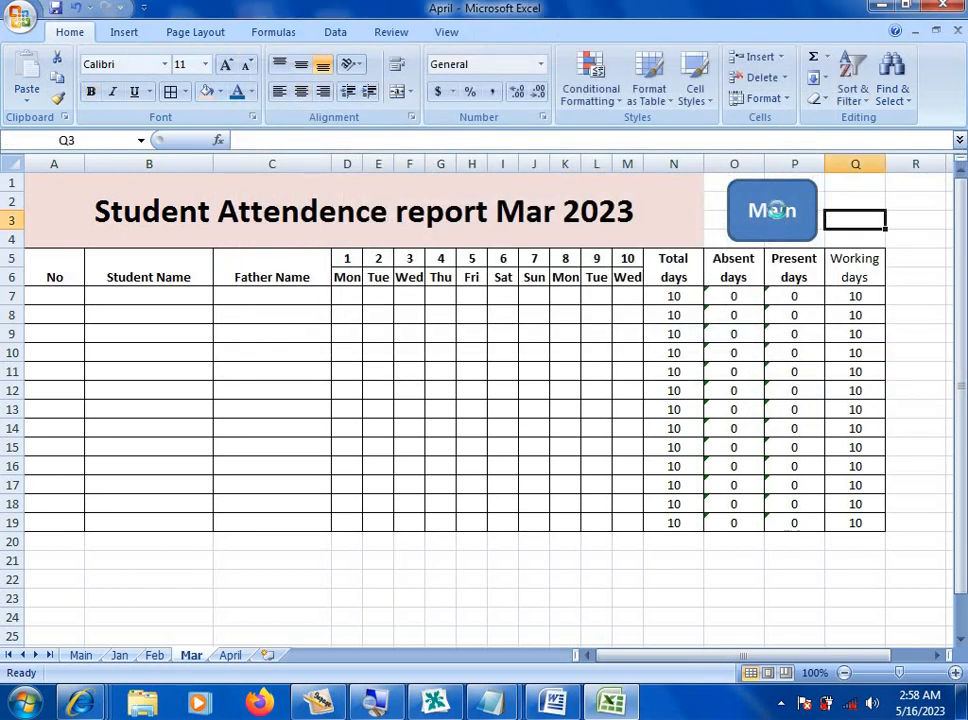
- Go through the Main sheet to the April sheet and hyperlink its Main button to cell A1 of the Main sheet
click(772, 211)
click(659, 298)
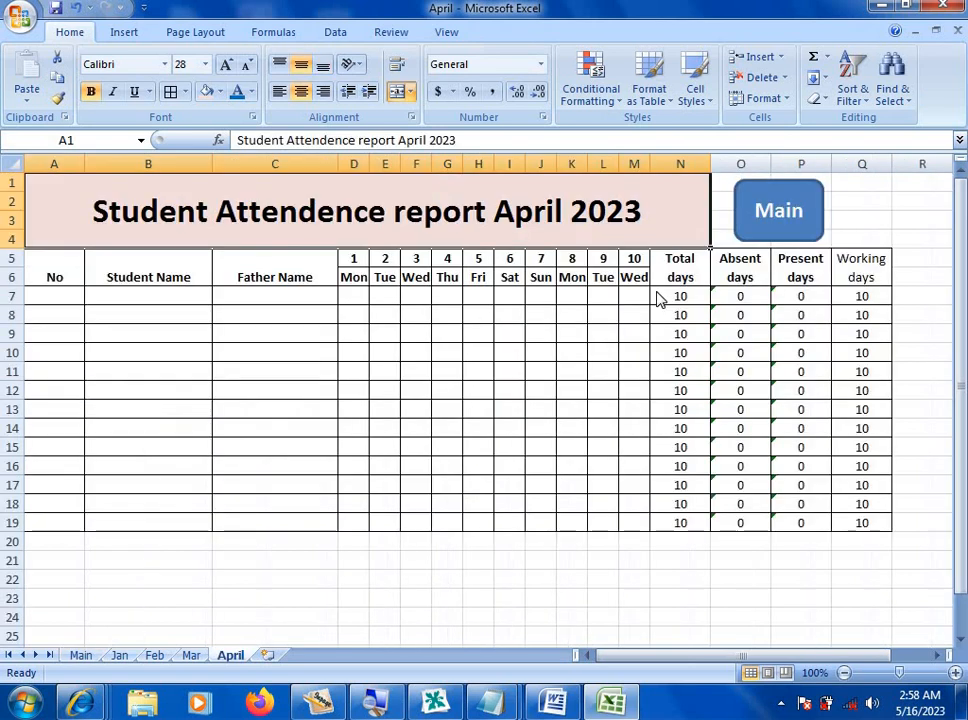
right_click(783, 219)
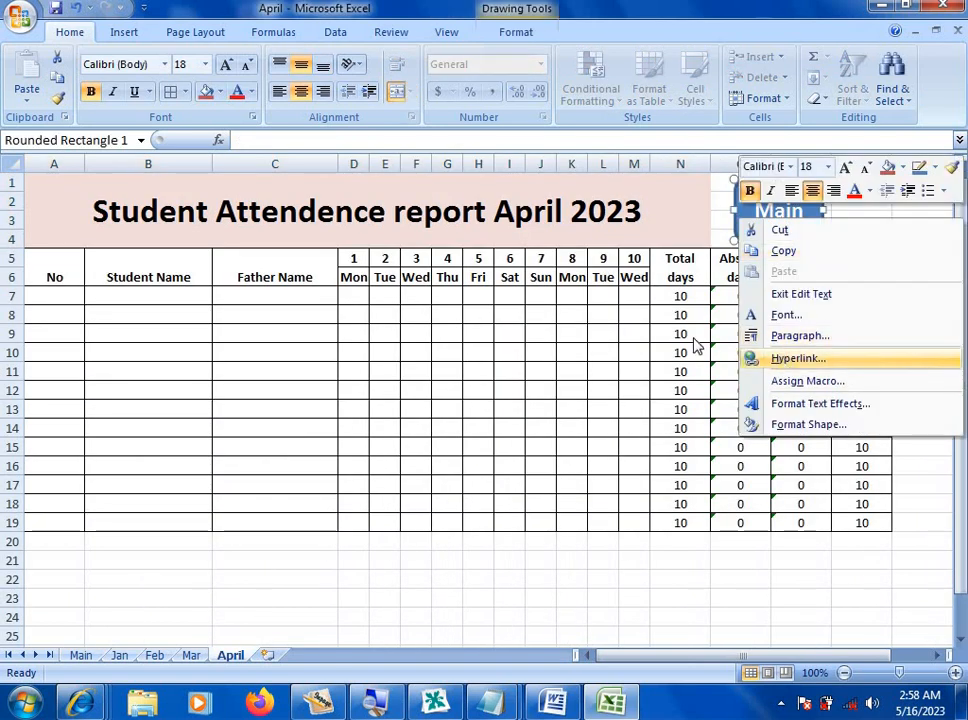
click(377, 189)
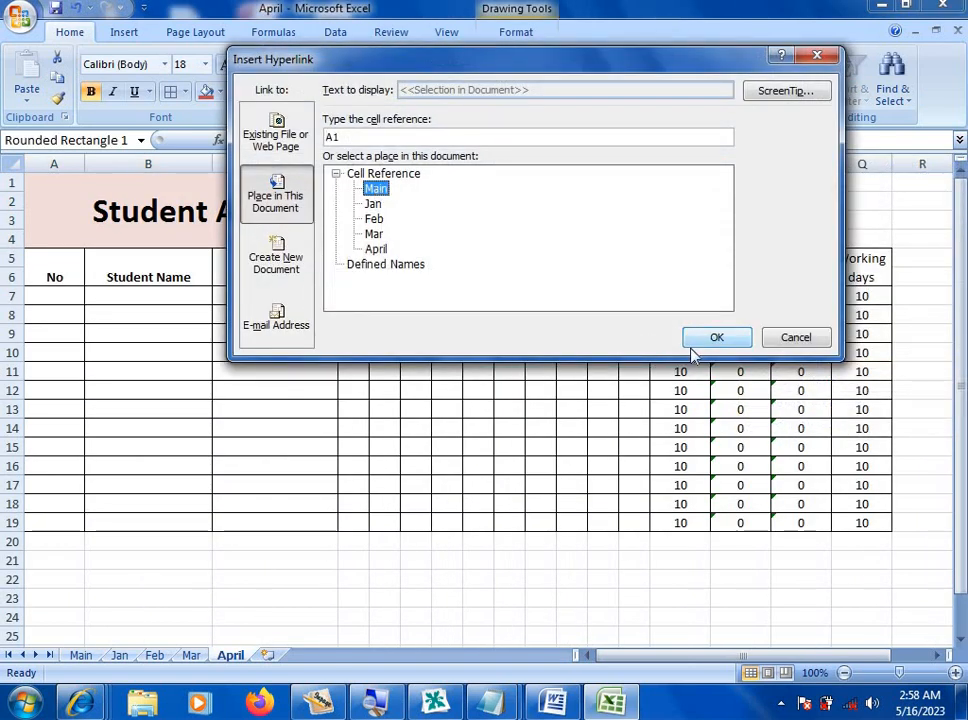
click(692, 339)
click(856, 228)
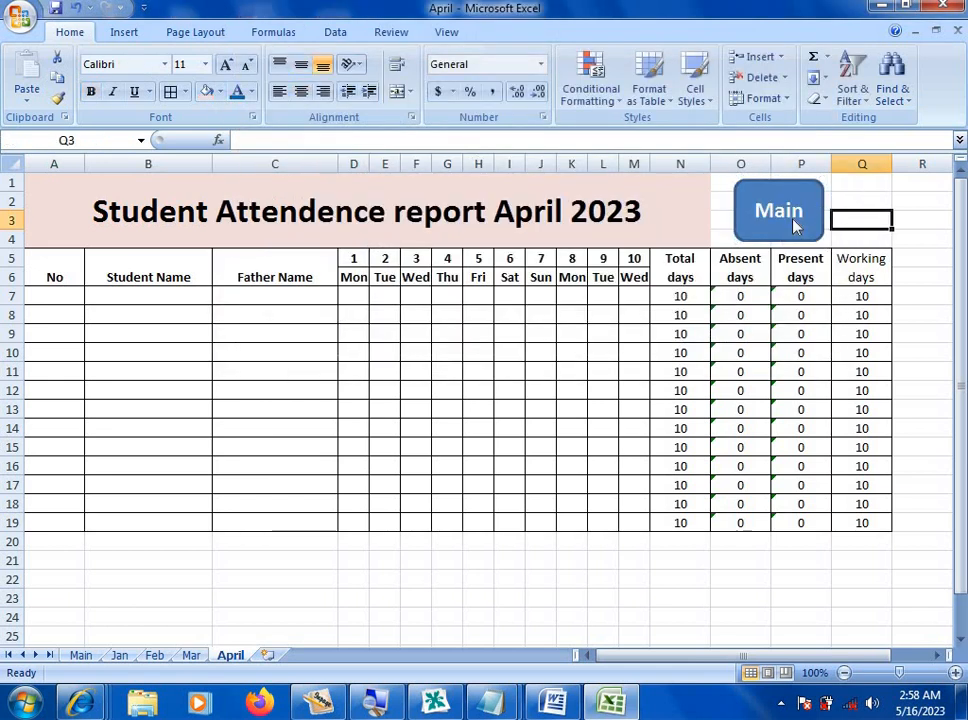
- Return through the Main sheet to the Jan sheet, enter "sun" in J7 and autofill it down to J19
click(795, 223)
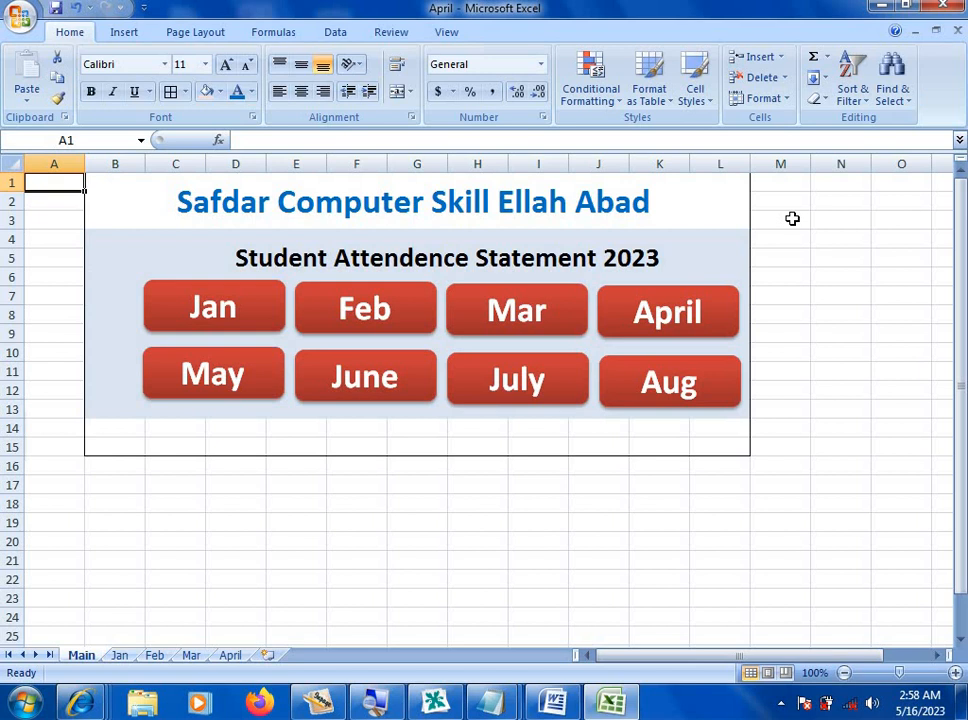
click(213, 310)
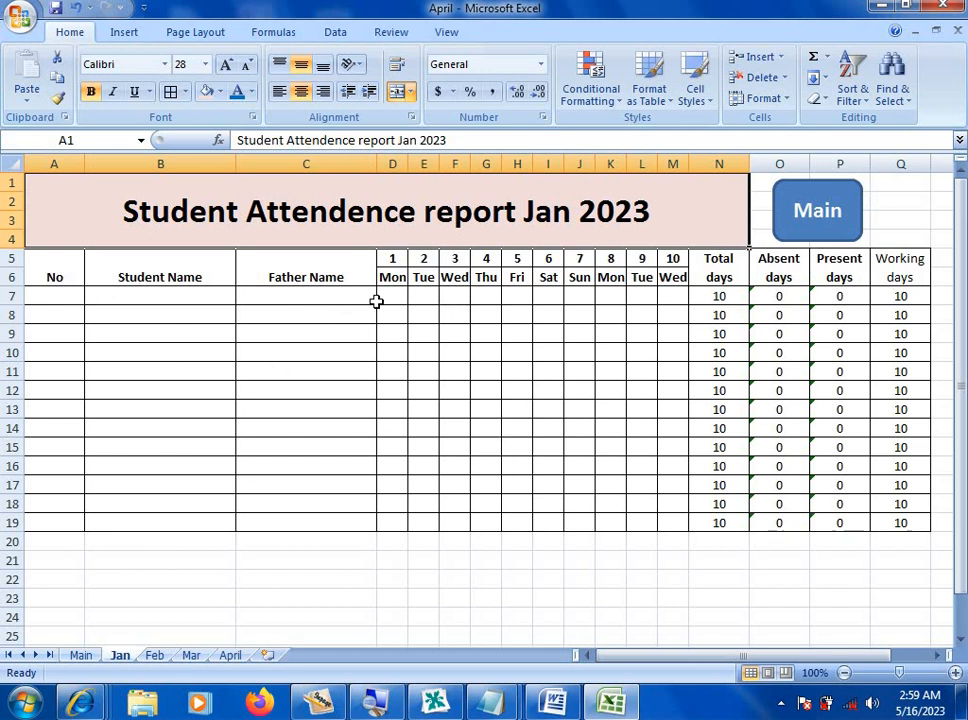
click(548, 293)
click(582, 294)
text(sun)
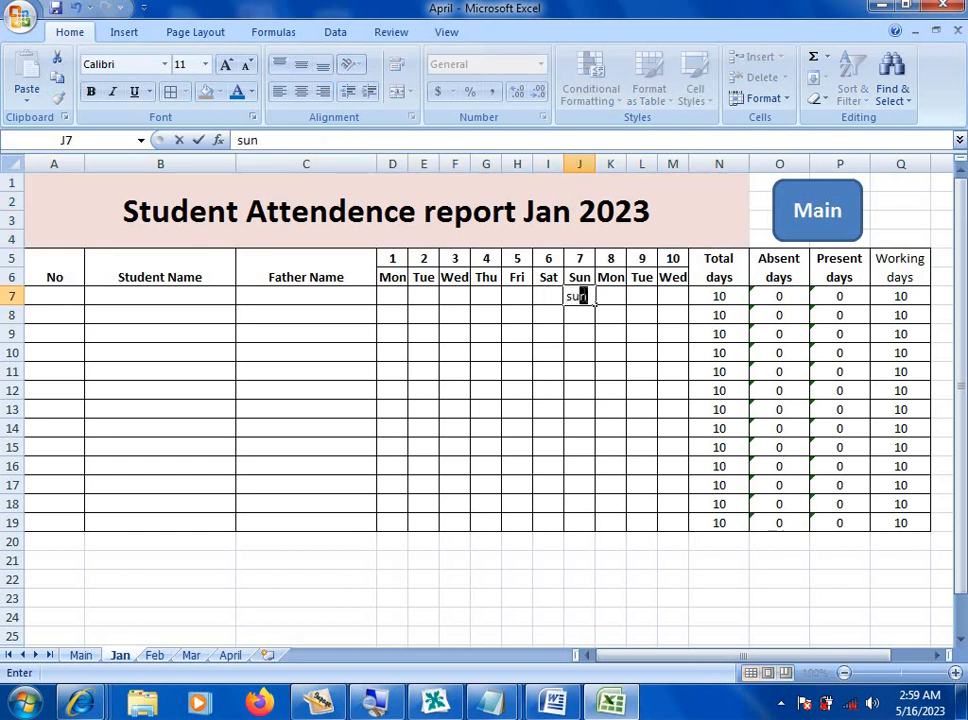
drag(597, 303, 594, 525)
click(565, 555)
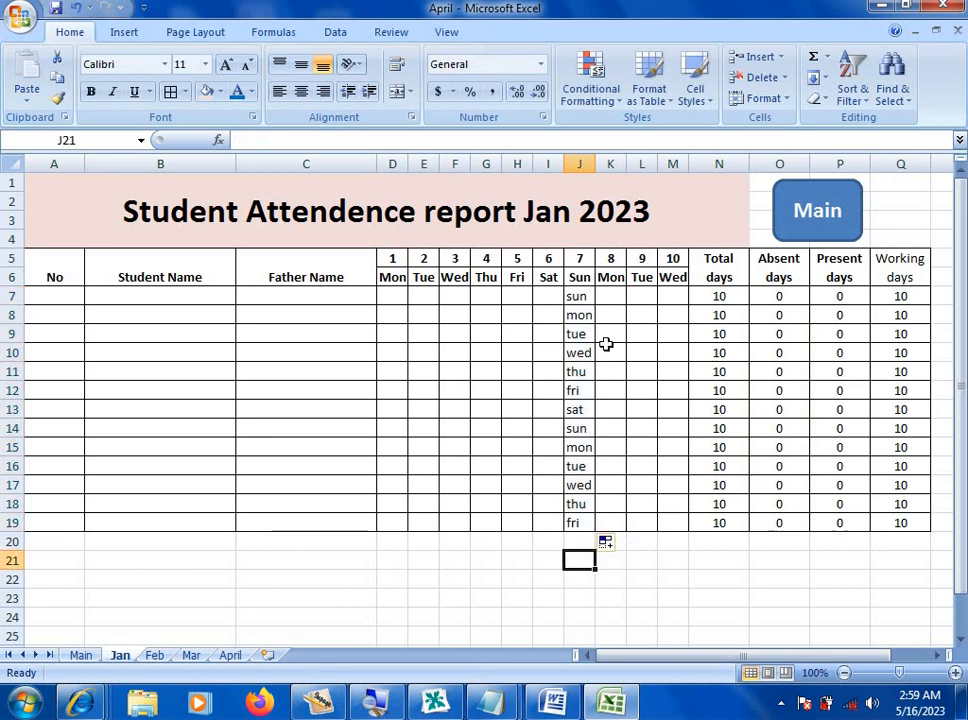
- Enter "P" for every student row on days 1 to 6 (D7:I19) and days 8 to 10 (K7:M19) of the Jan sheet
click(394, 300)
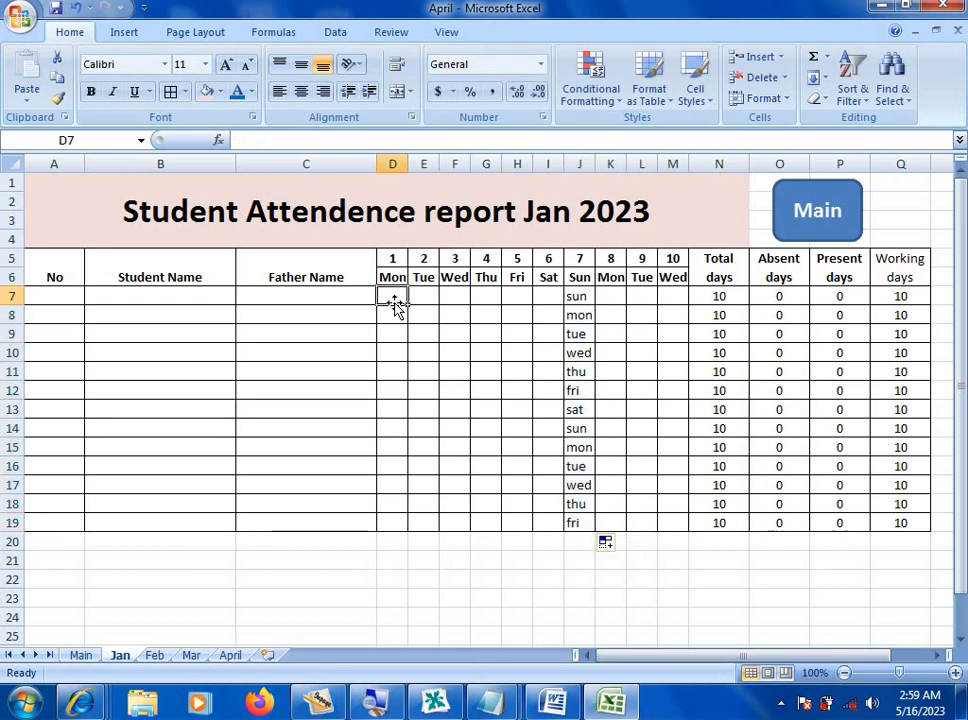
text(P)
drag(409, 307, 561, 523)
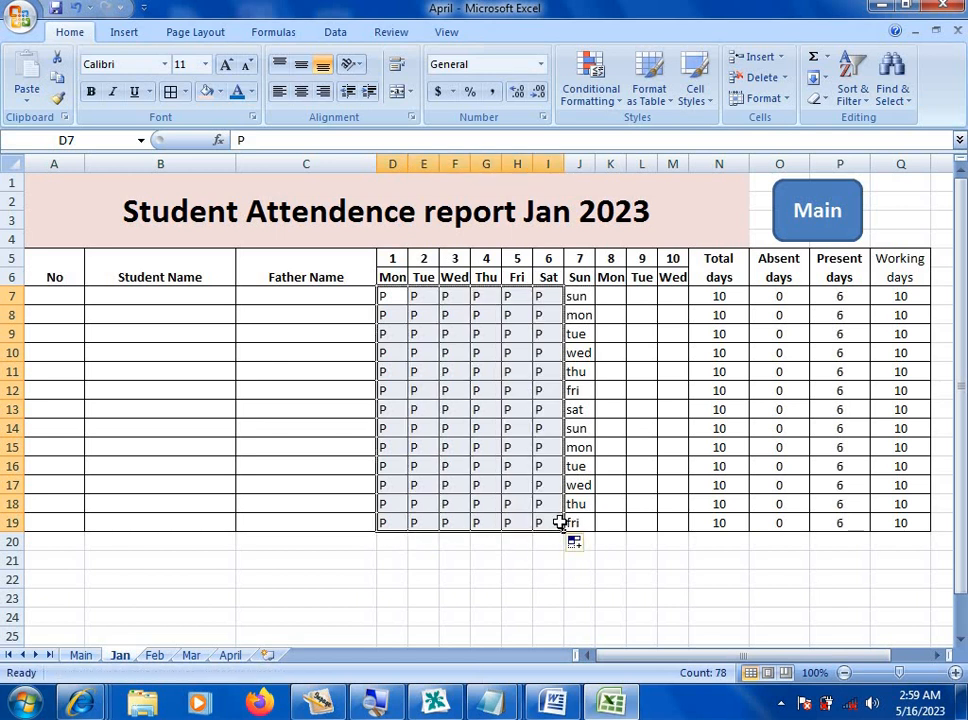
click(610, 541)
click(610, 300)
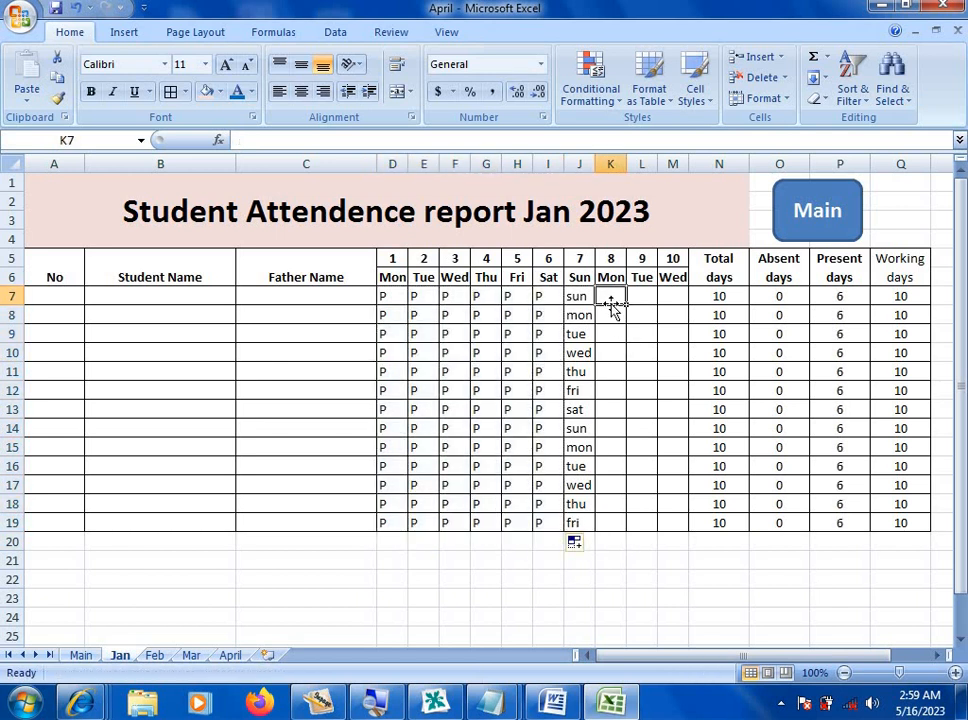
text(P)
drag(630, 307, 690, 524)
click(644, 557)
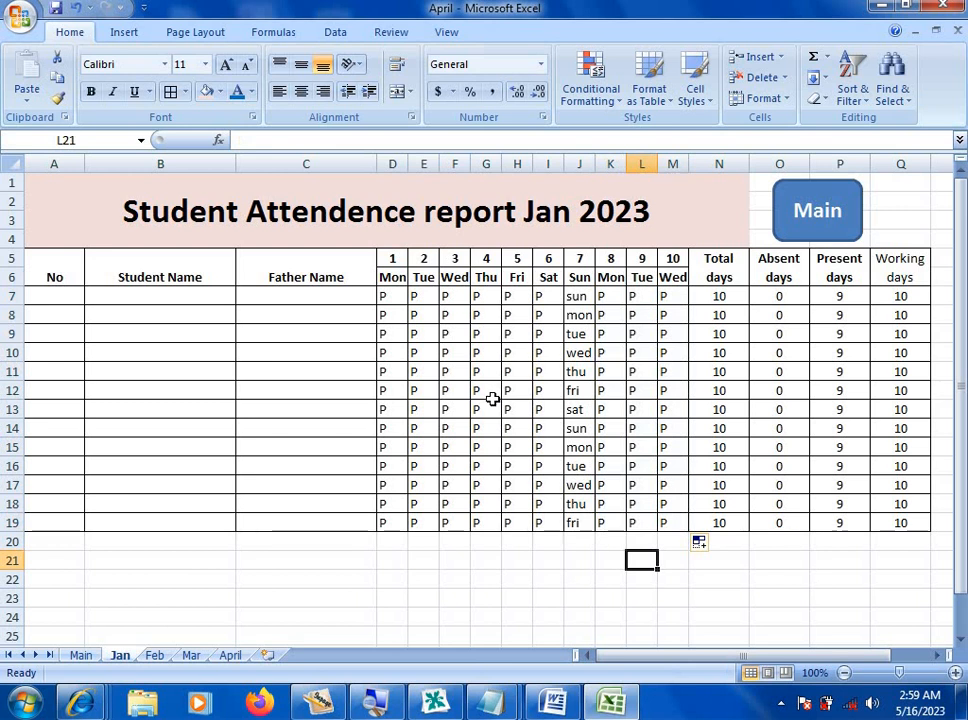
- Mark absences on the Jan sheet by entering "A" in cells G12, E12, E15 and G7
click(489, 394)
text(A)
click(432, 394)
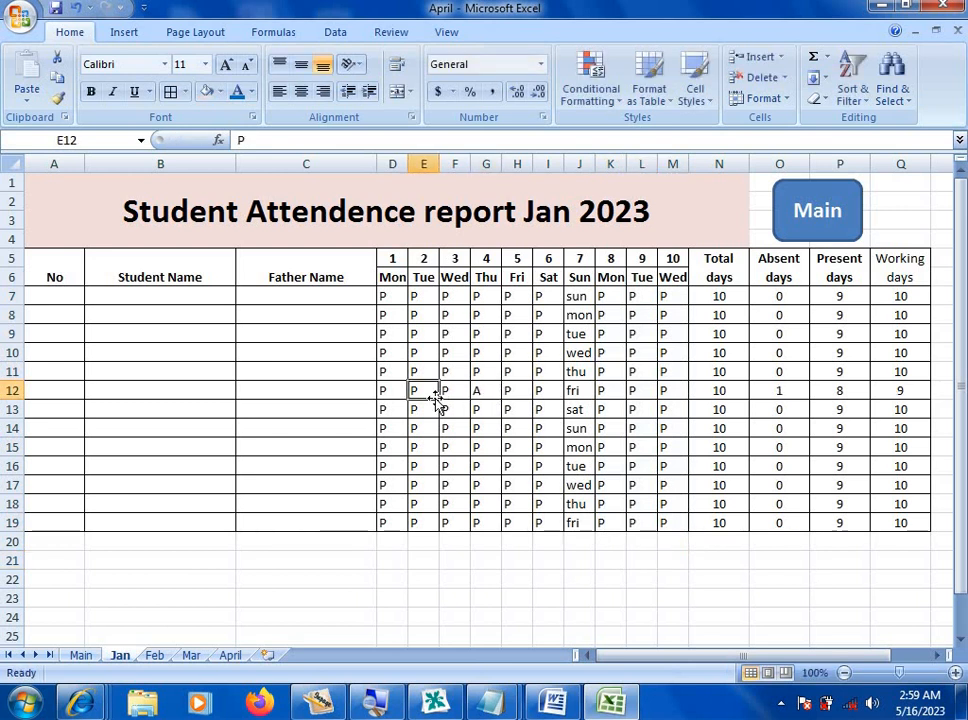
text(A)
key(Return)
click(426, 442)
text(A)
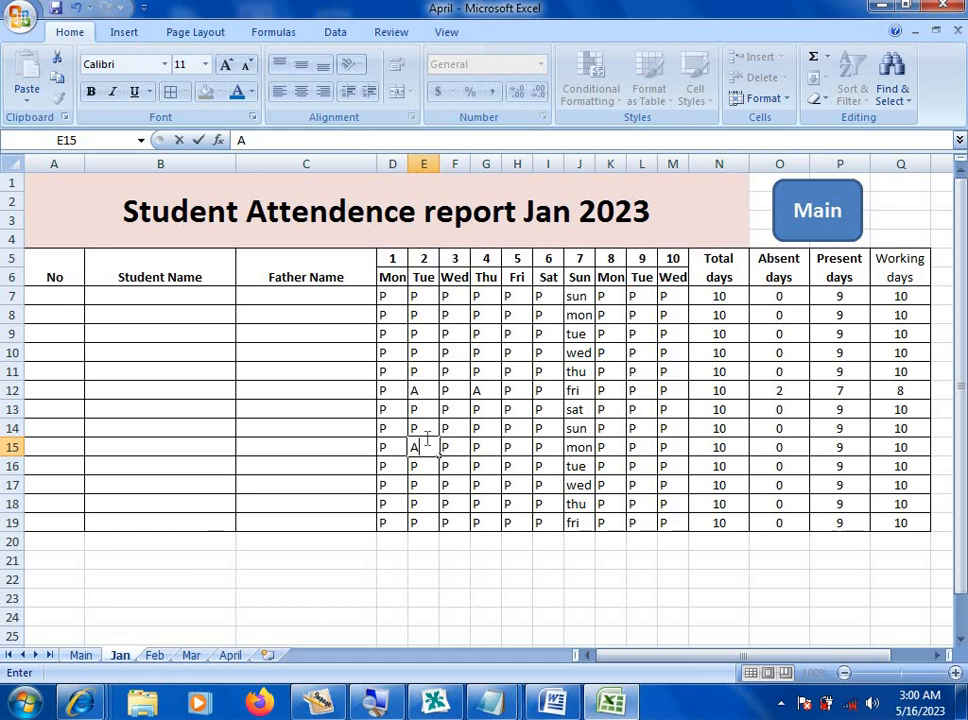
click(572, 596)
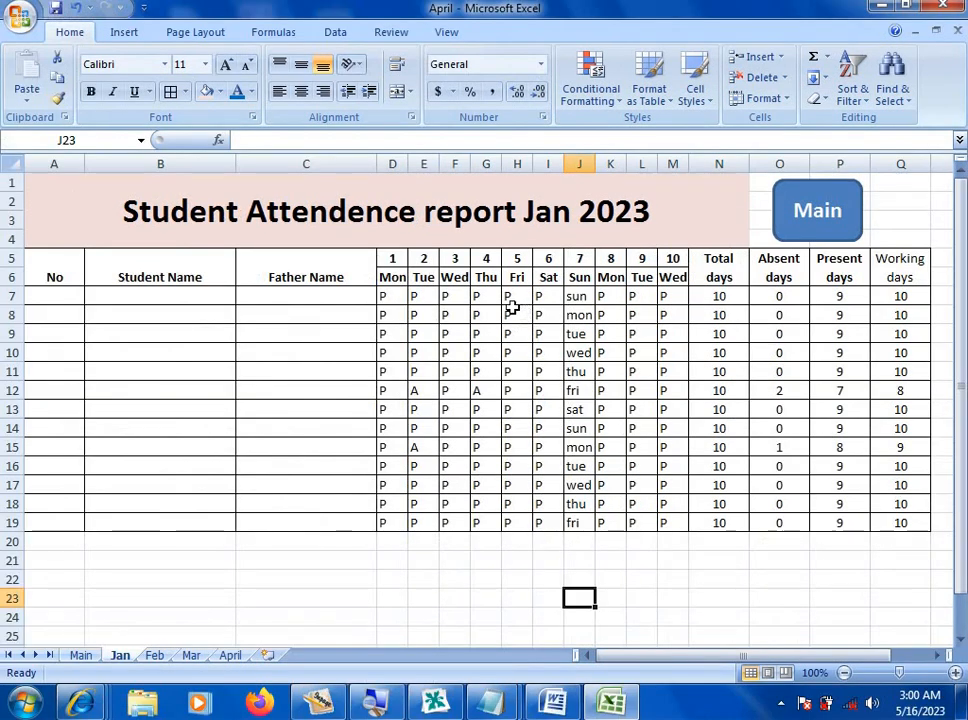
click(62, 281)
text(A)
click(505, 391)
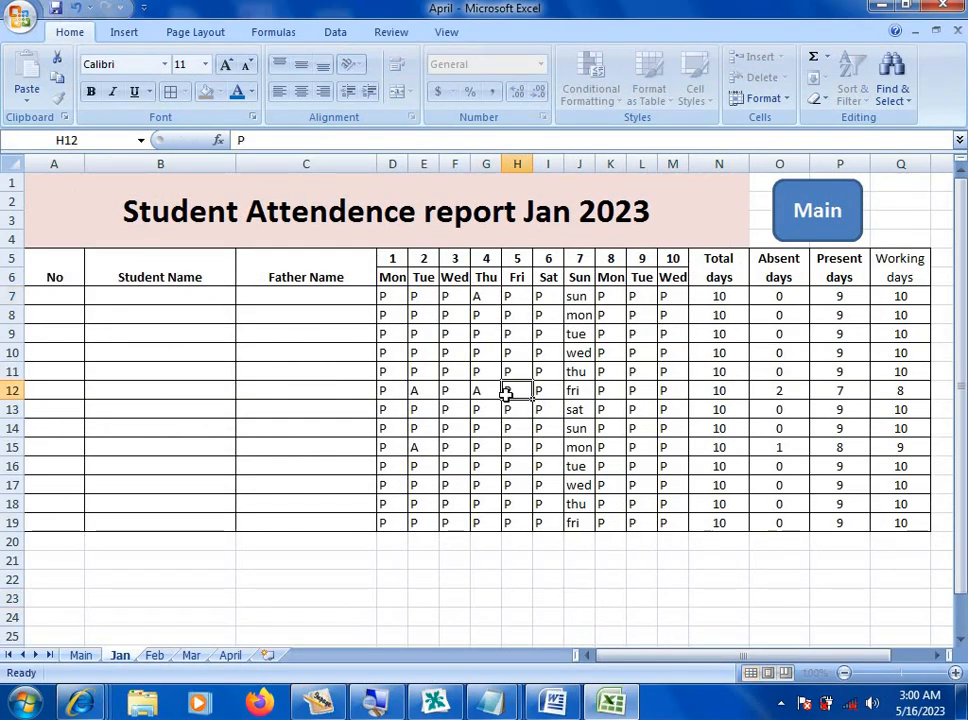
- Test the hyperlinks by going from Jan to the Main sheet, visiting Feb, Mar and April in turn, and returning to Main each time
click(812, 232)
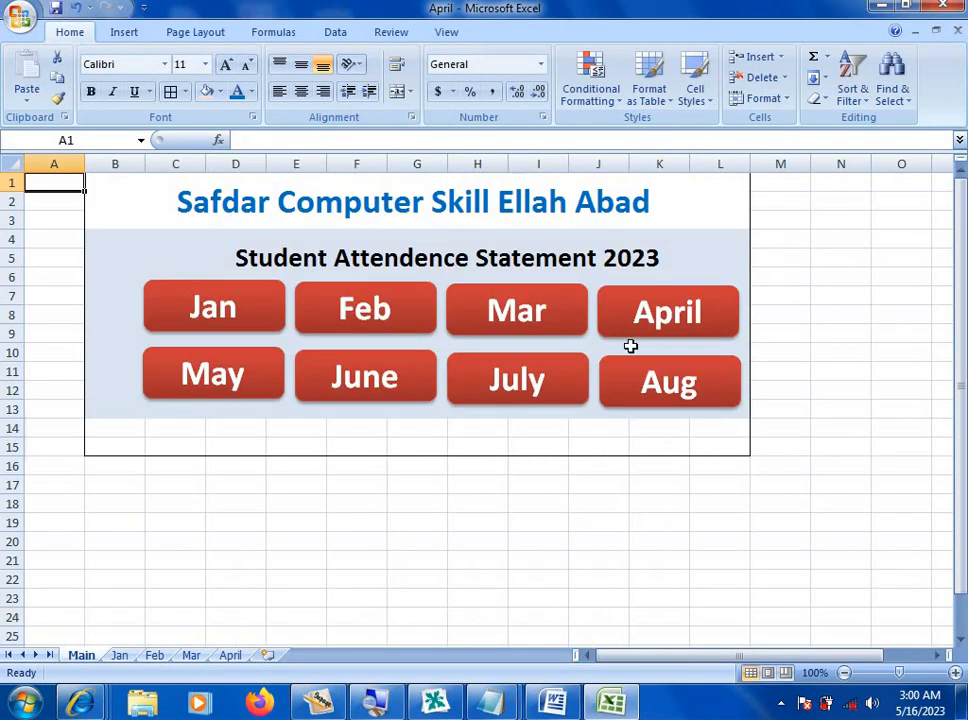
click(452, 538)
click(364, 309)
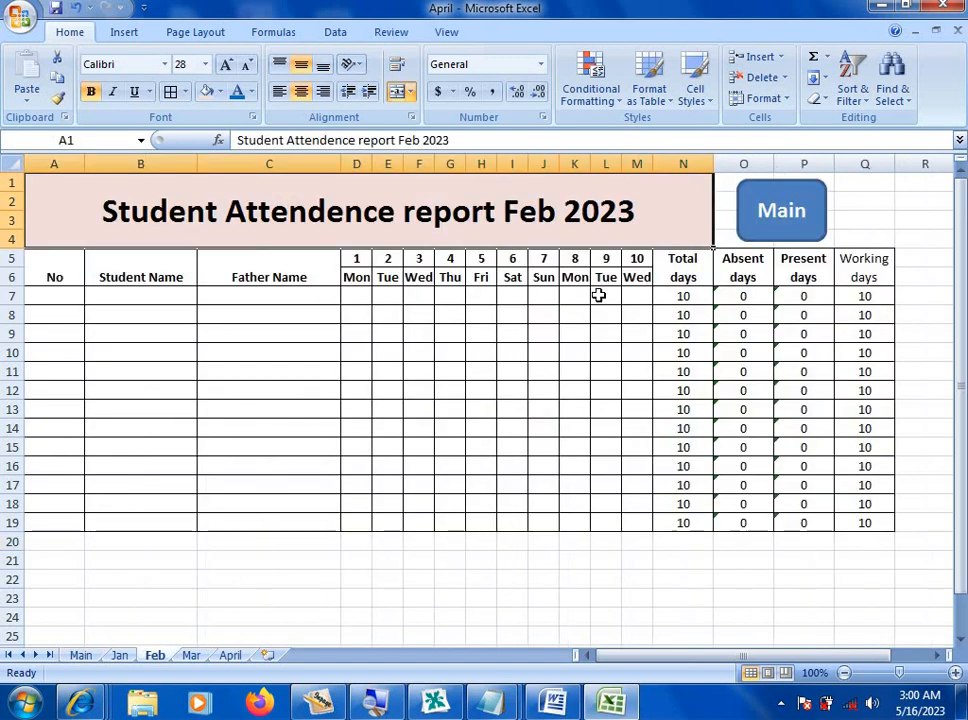
click(742, 232)
click(458, 322)
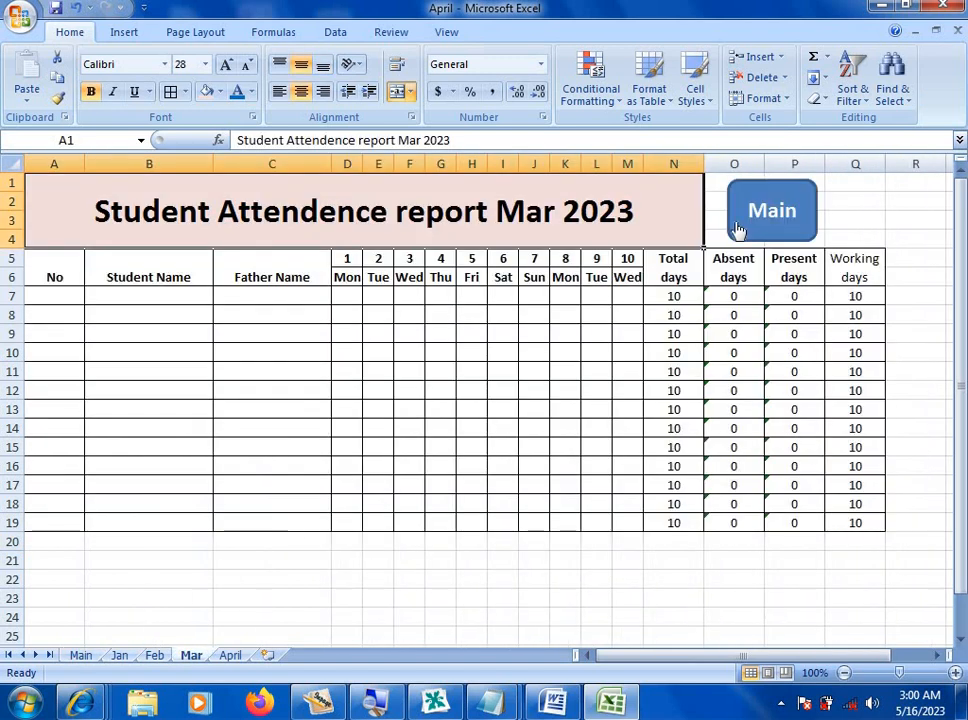
click(773, 205)
click(606, 315)
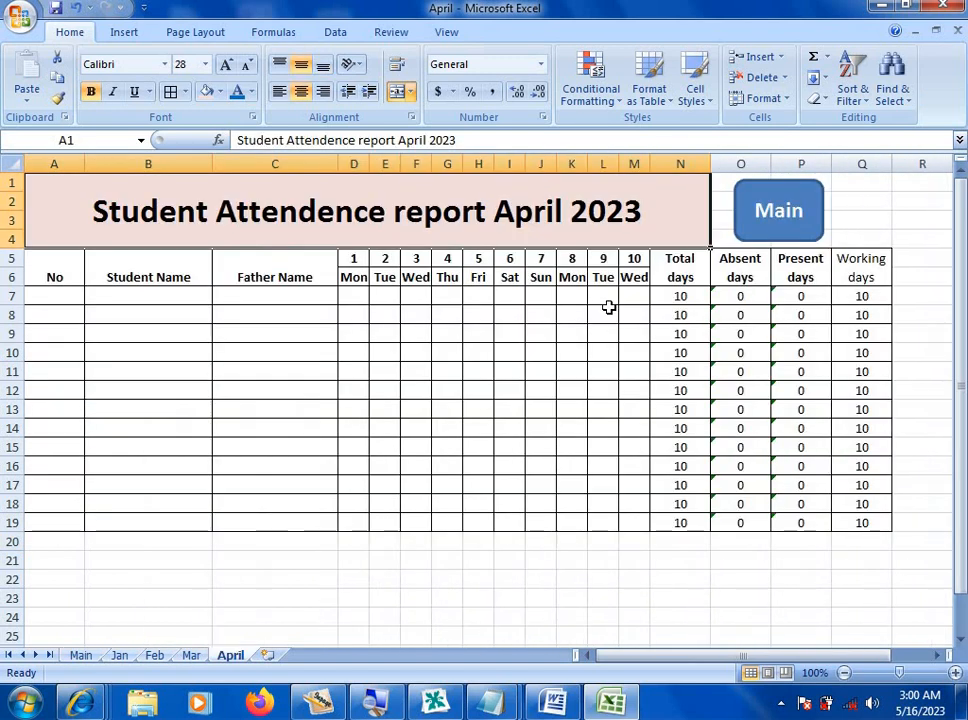
click(873, 225)
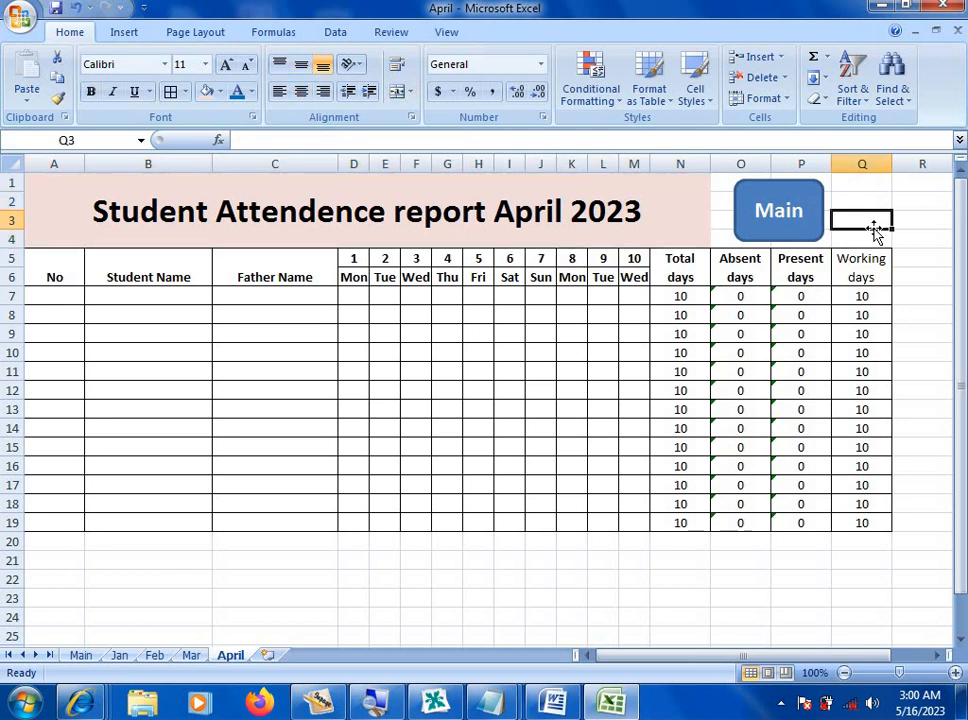
click(812, 215)
click(514, 541)
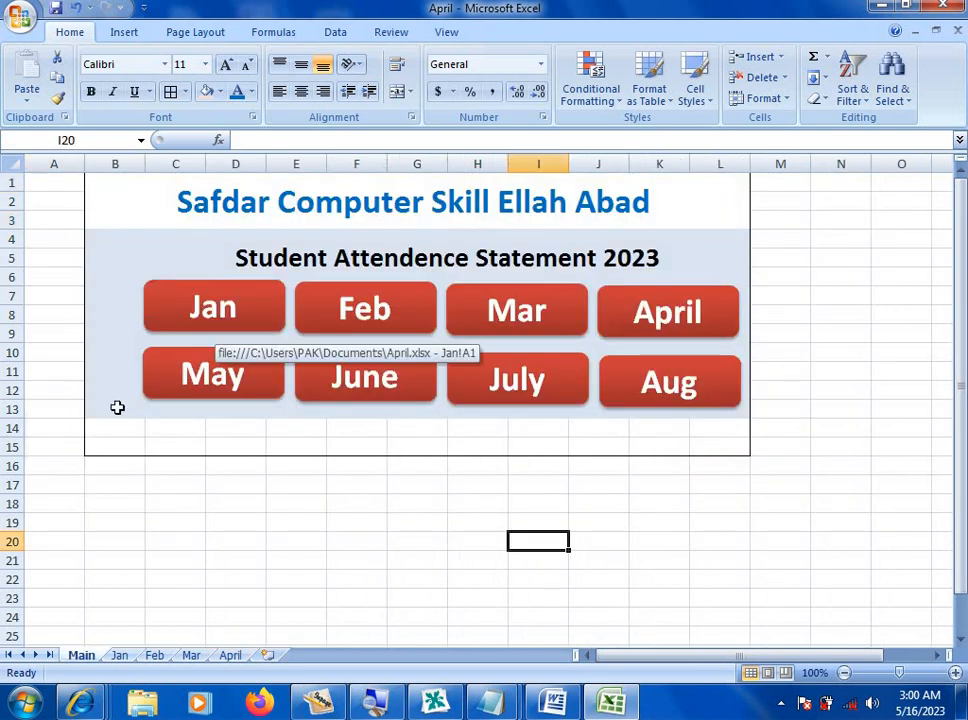
- Save the workbook in Documents as an Excel Macro-Enabled Workbook named "mY aTTENDENCE DATA"
click(18, 17)
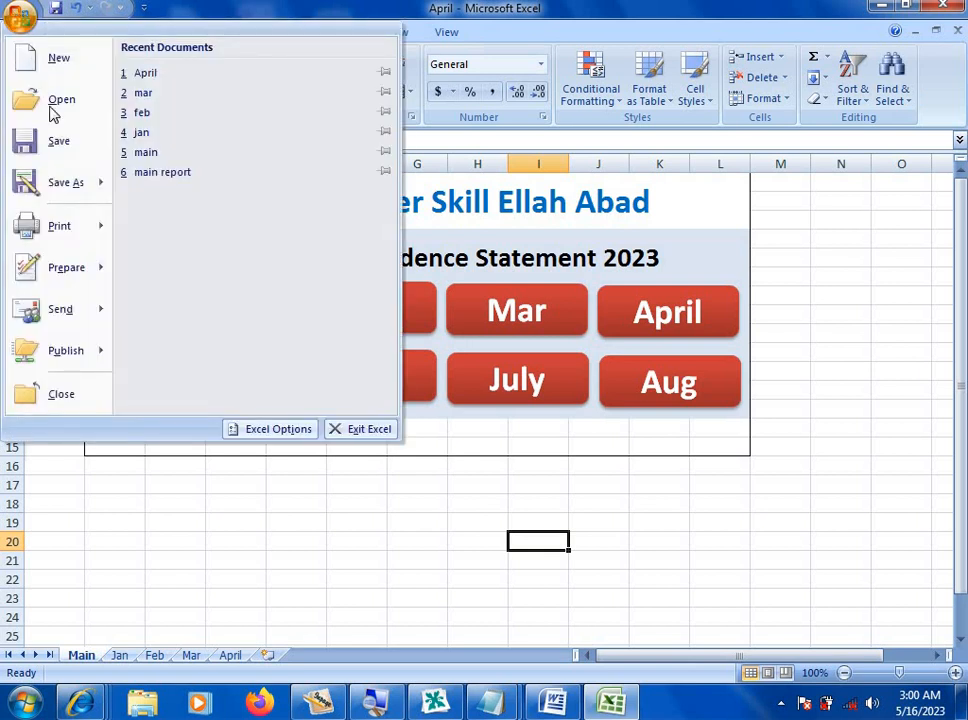
click(49, 179)
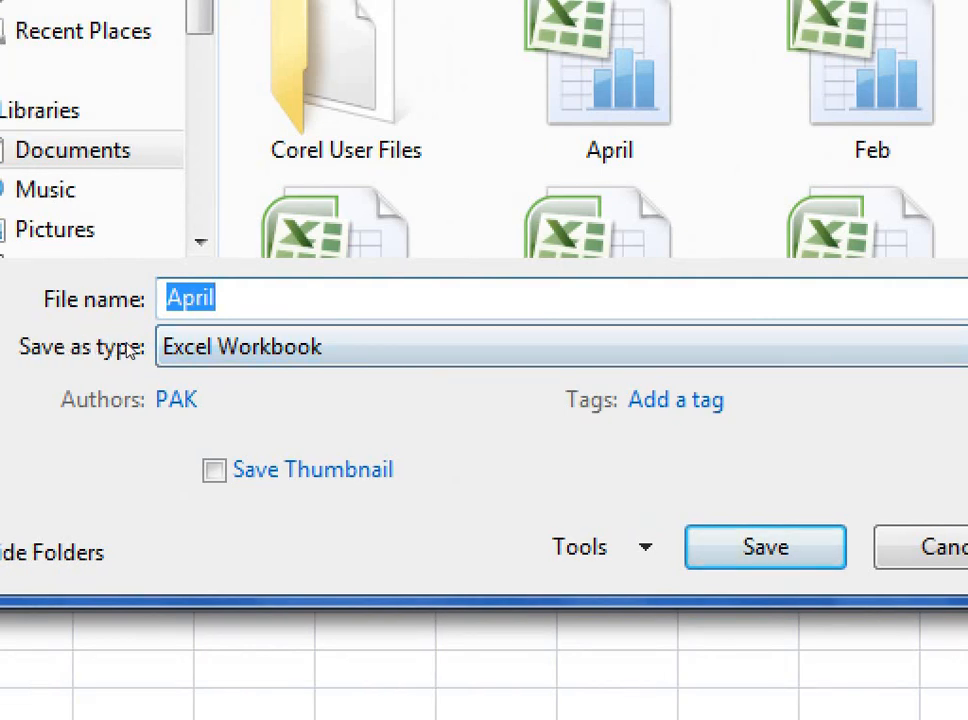
key(Right)
click(152, 352)
key(Down)
key(Return)
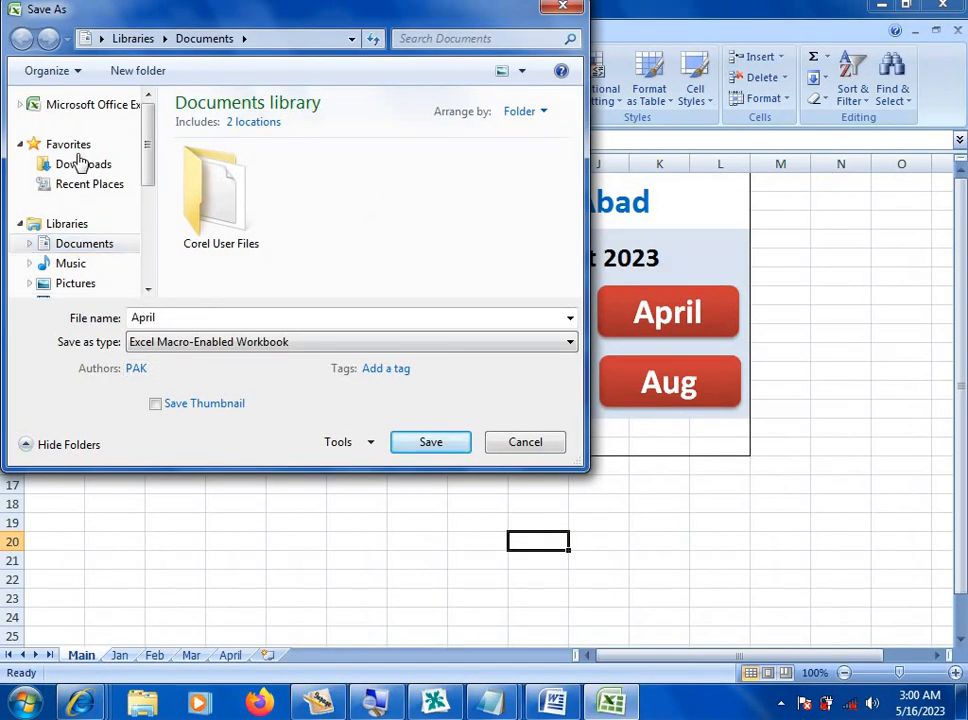
click(166, 316)
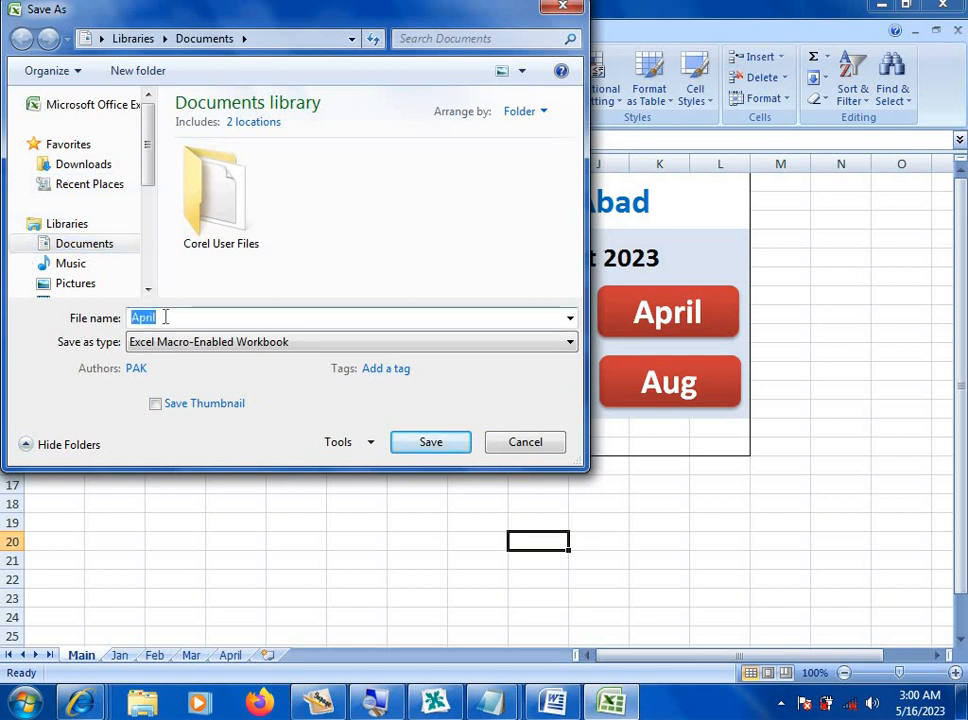
key(BackSpace)
text(mY aTTENDENCE DATA)
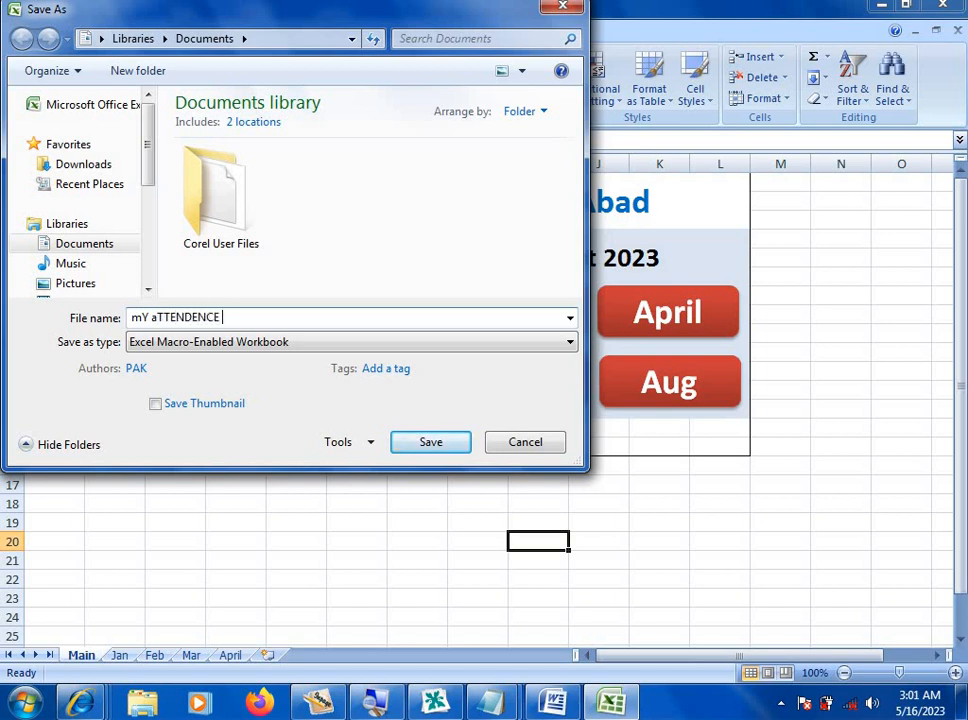
click(404, 441)
click(436, 488)
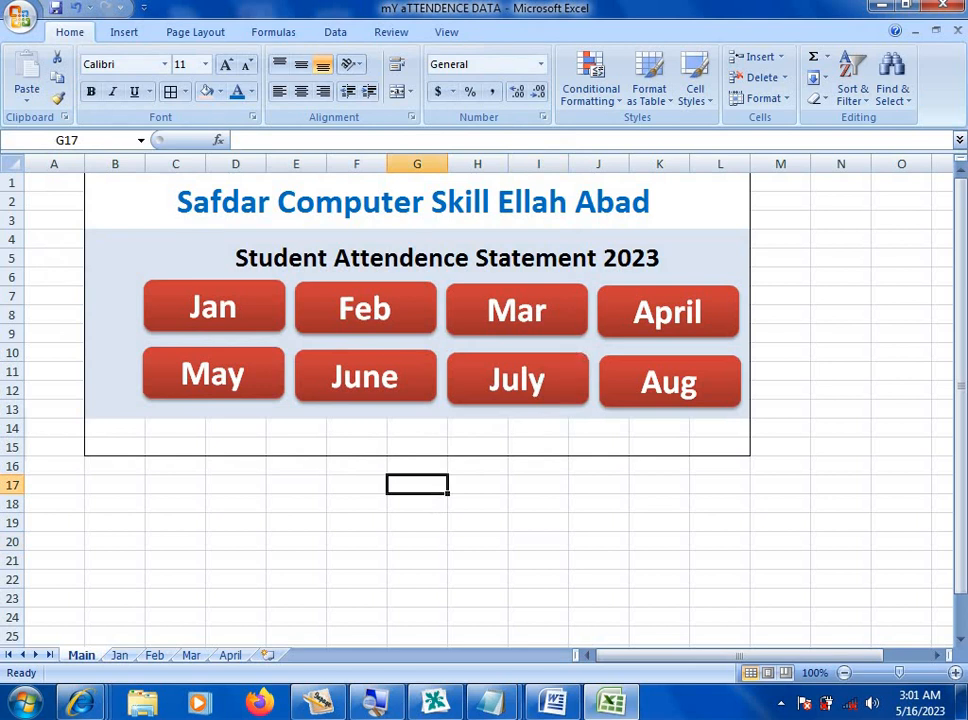
- Close Excel, browse to the Documents library in Windows Explorer and reopen "mY aTTENDENCE DATA" in a maximized window
click(944, 6)
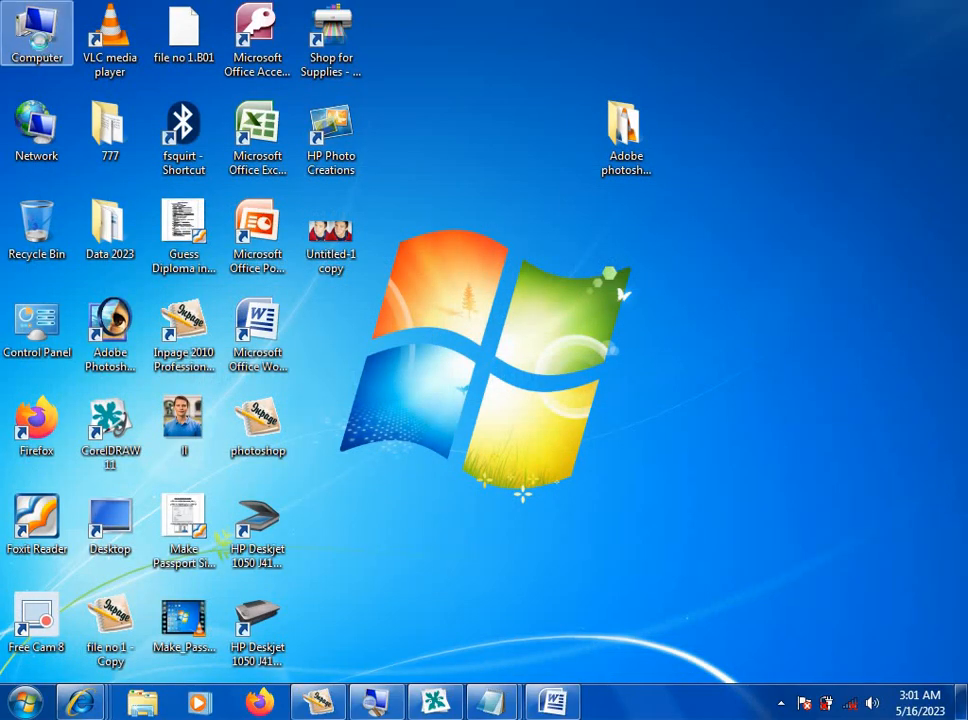
double_click(34, 37)
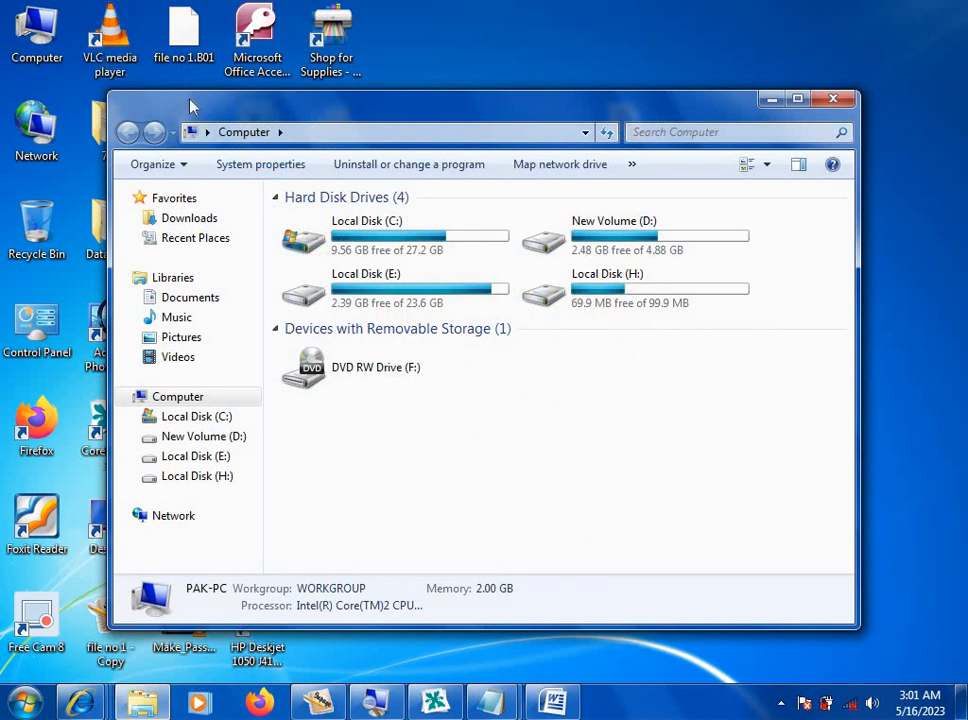
double_click(193, 106)
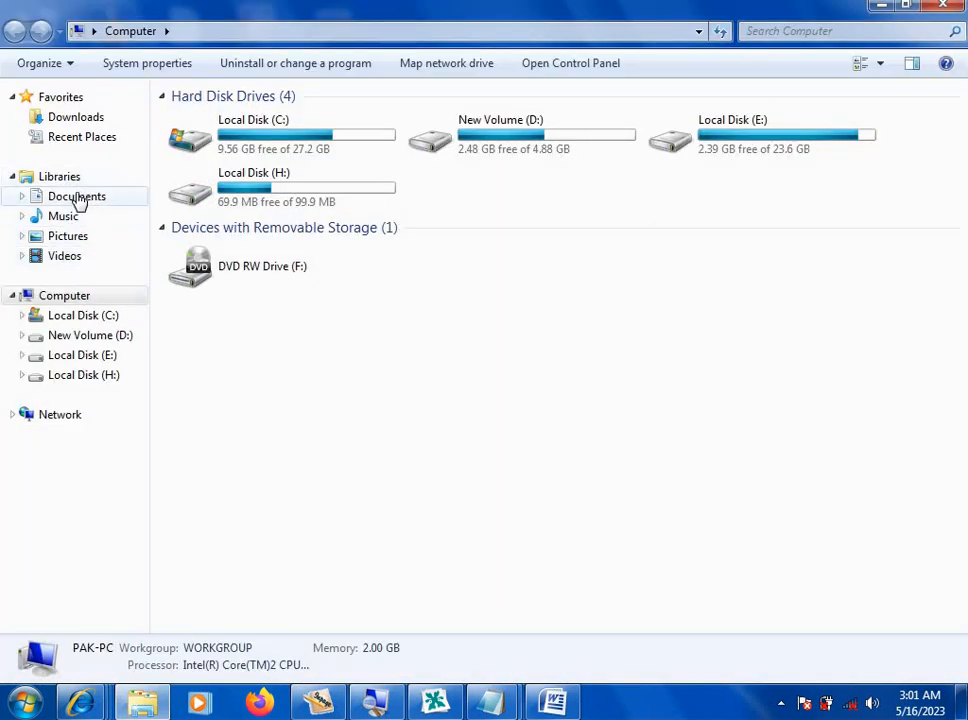
click(78, 198)
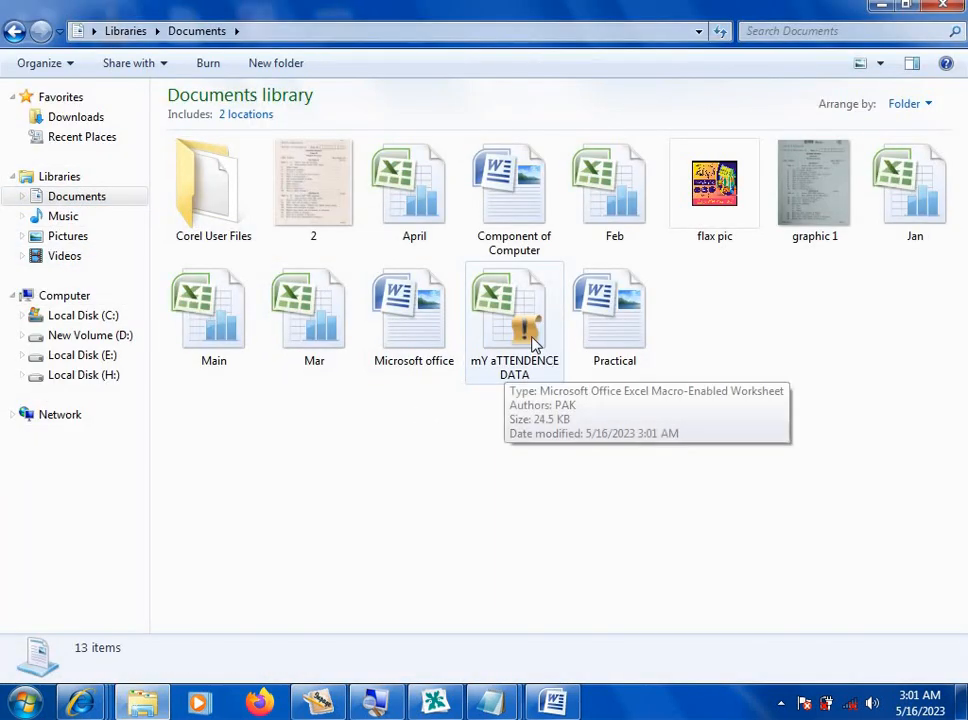
click(510, 328)
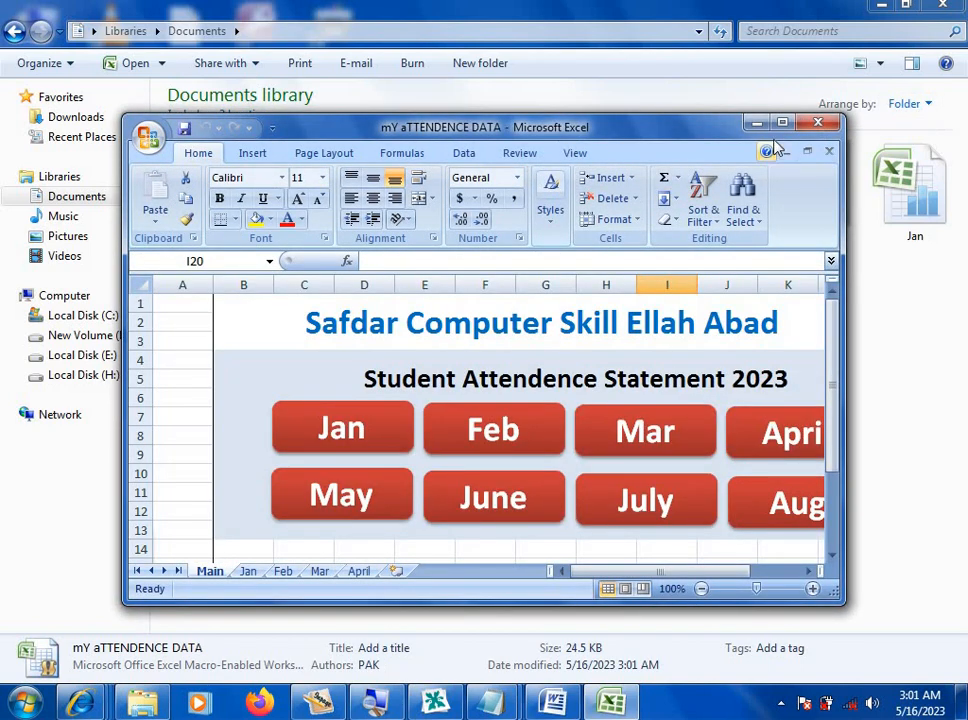
click(782, 124)
click(400, 518)
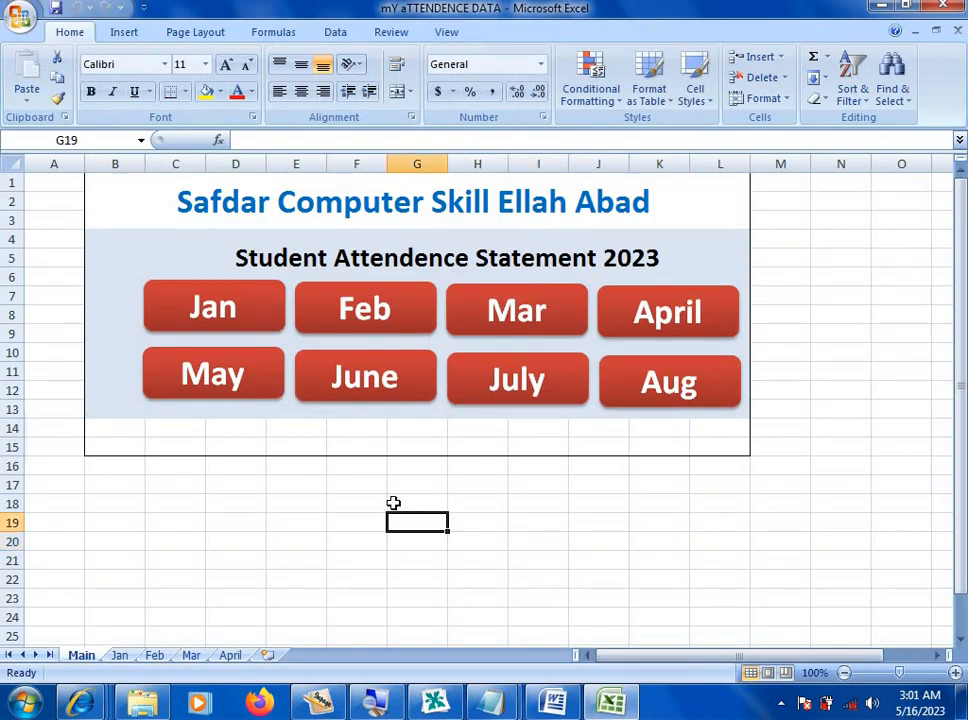
- Check the Jan and Feb buttons in the reopened workbook, returning to the Main sheet after each one
click(268, 307)
click(789, 214)
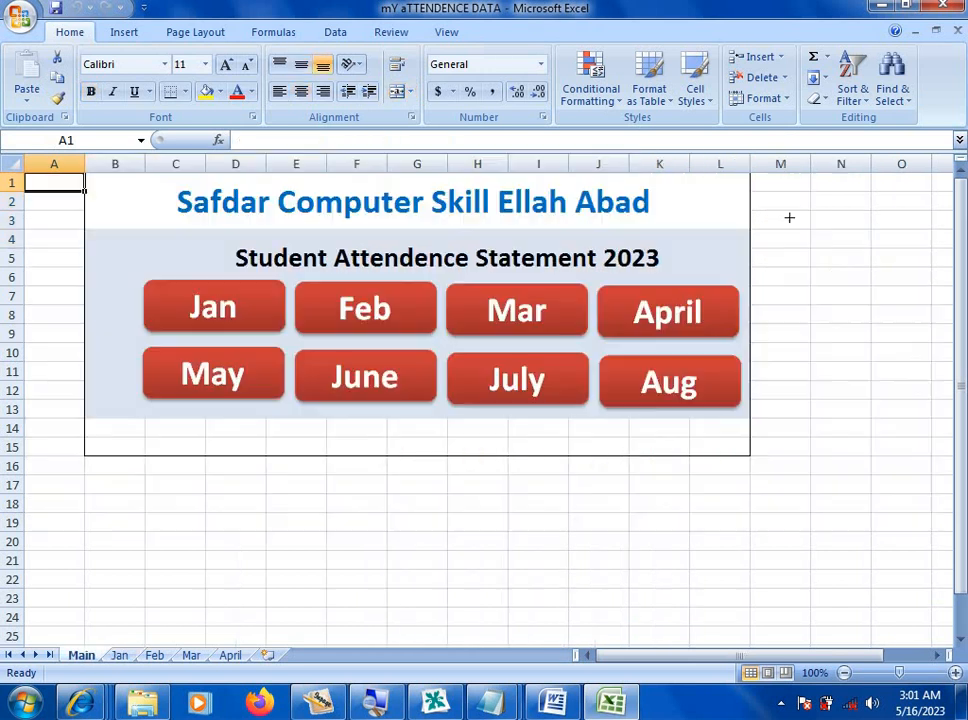
click(417, 320)
click(755, 228)
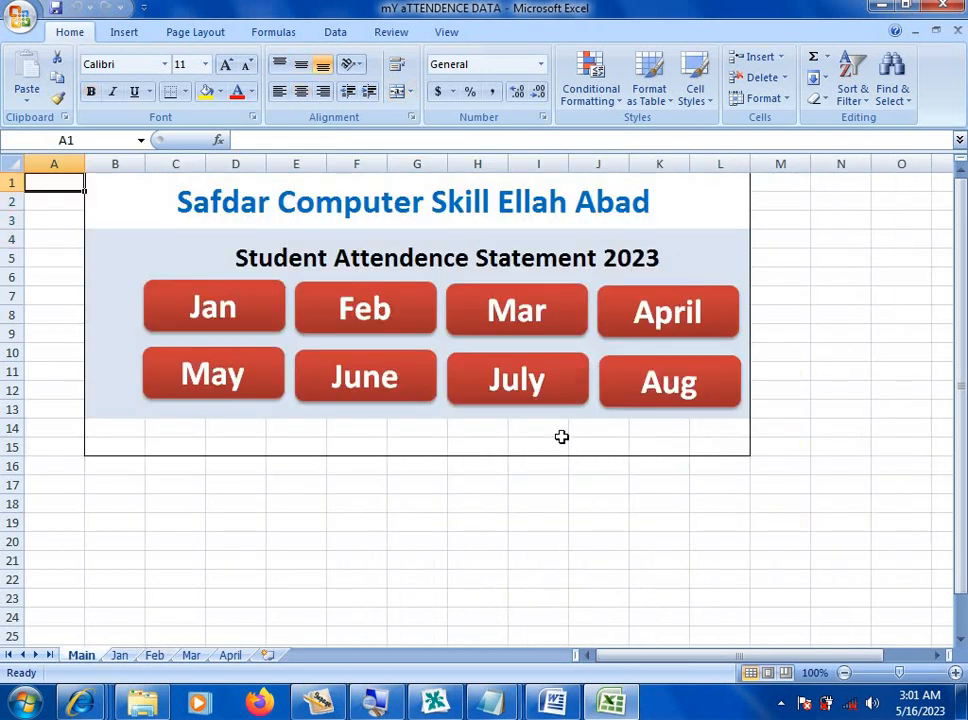
click(534, 510)
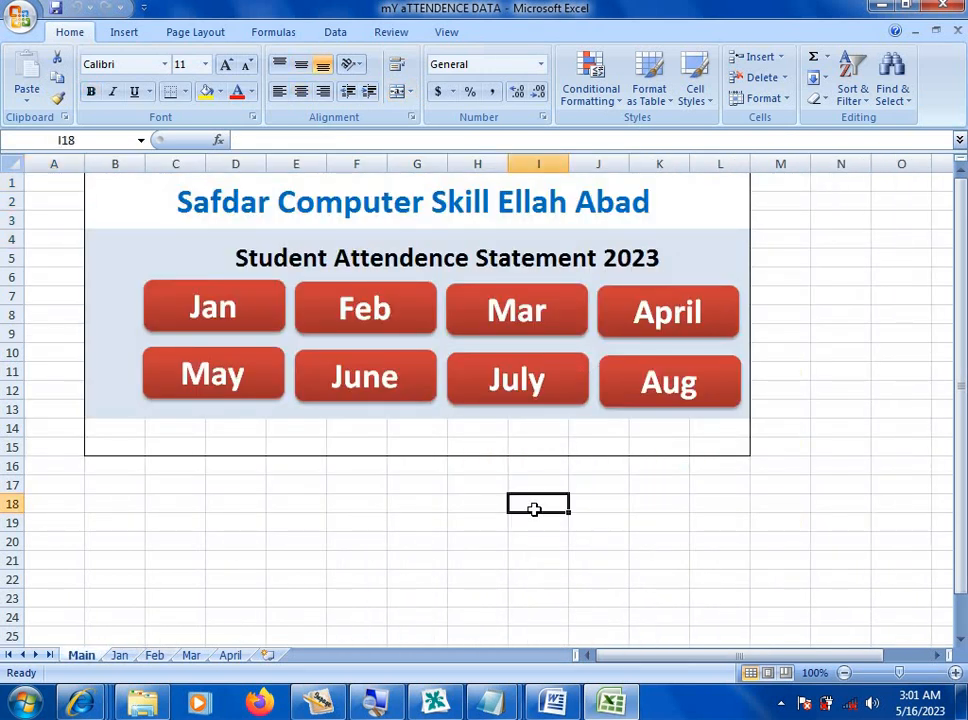